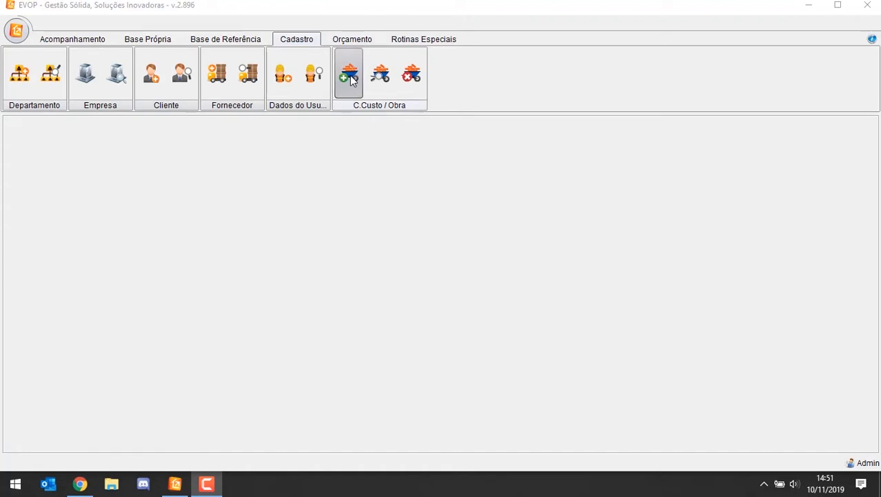
Step: Open the cost centre / work registration form and start a new record
{"action": "left_click", "coordinate": [224, 139]}
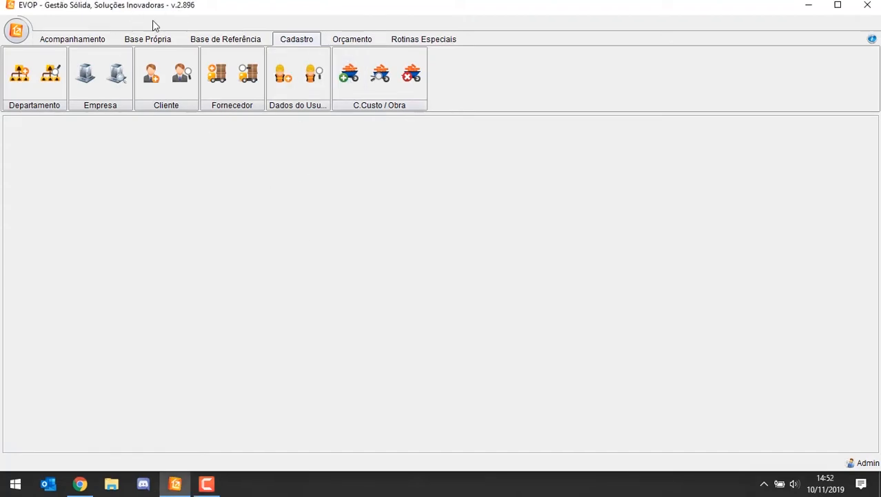
{"action": "left_click", "coordinate": [350, 79]}
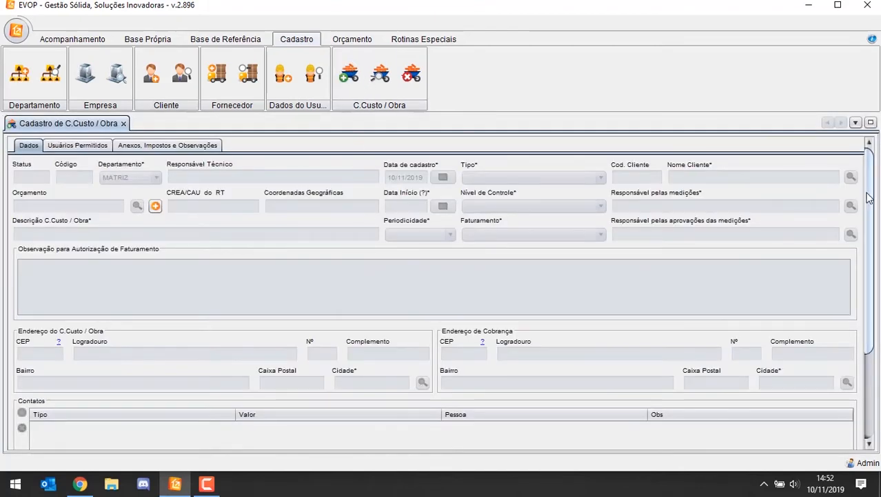
{"action": "left_click_drag", "start_coordinate": [869, 198], "coordinate": [852, 174]}
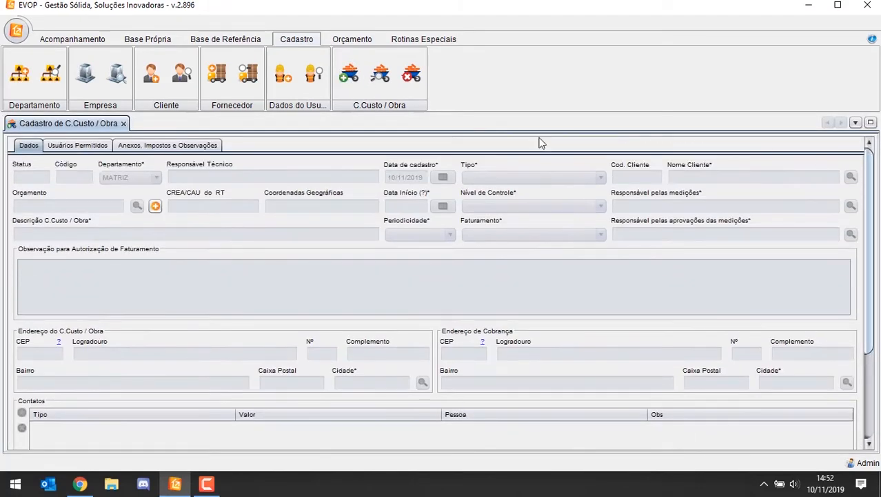
{"action": "scroll", "coordinate": [724, 242], "scroll_direction": "down", "scroll_amount": 1}
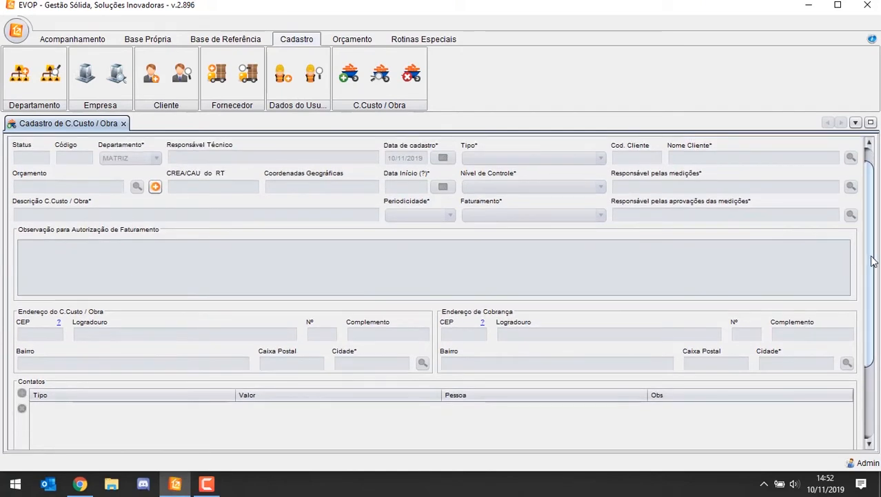
{"action": "scroll", "coordinate": [873, 261], "scroll_direction": "down", "scroll_amount": 5}
{"action": "left_click", "coordinate": [304, 431]}
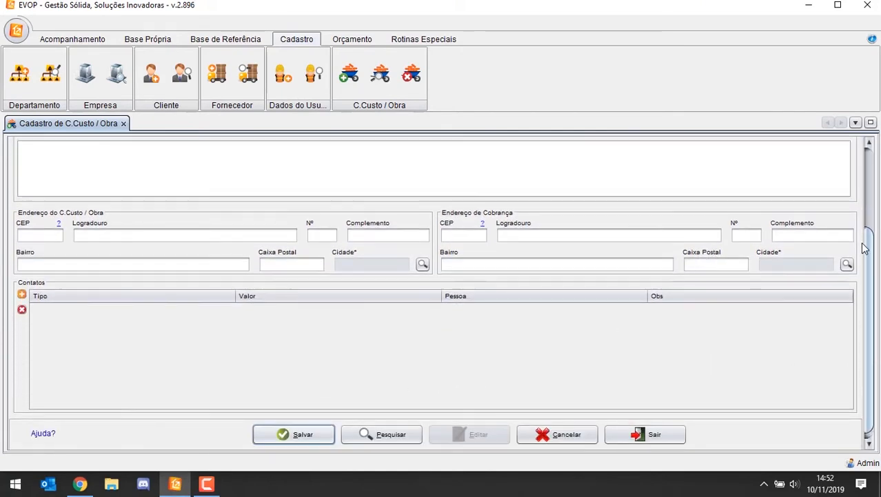
{"action": "scroll", "coordinate": [866, 249], "scroll_direction": "up", "scroll_amount": 6}
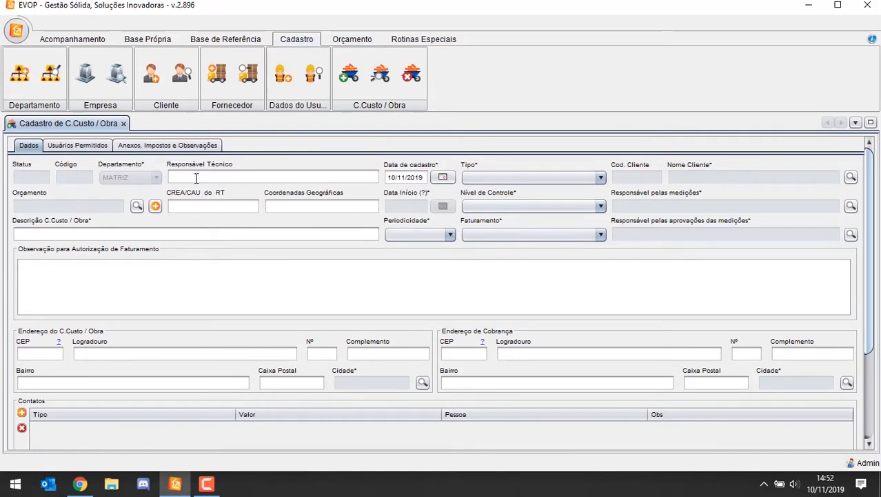
Step: Set the type of the new cost centre / work record to OBRA
{"action": "left_click", "coordinate": [196, 177]}
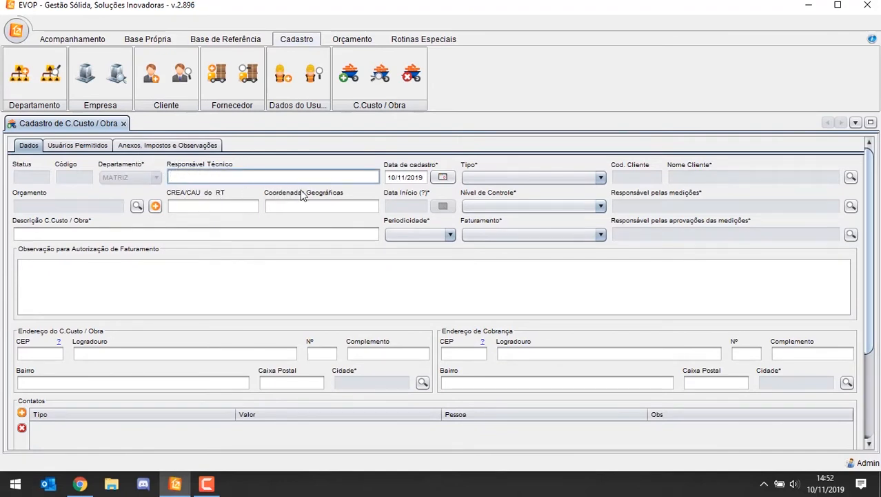
{"action": "left_click", "coordinate": [253, 205]}
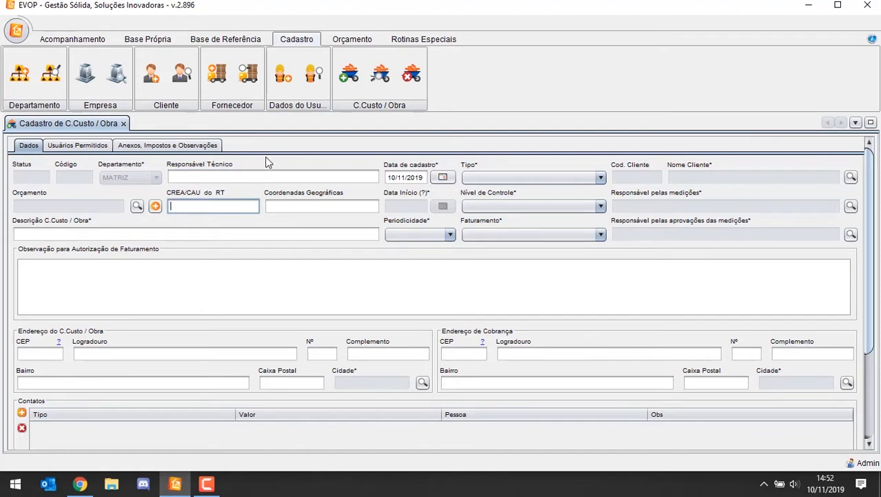
{"action": "left_click", "coordinate": [487, 178]}
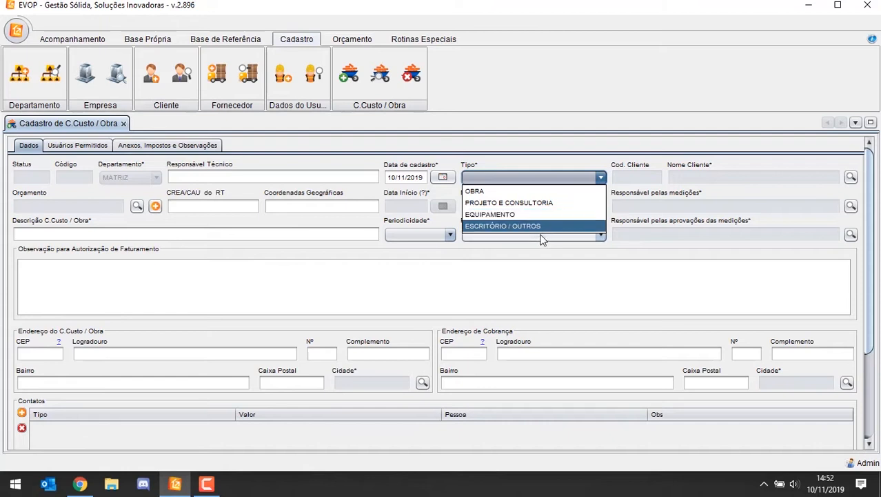
{"action": "left_click", "coordinate": [508, 193]}
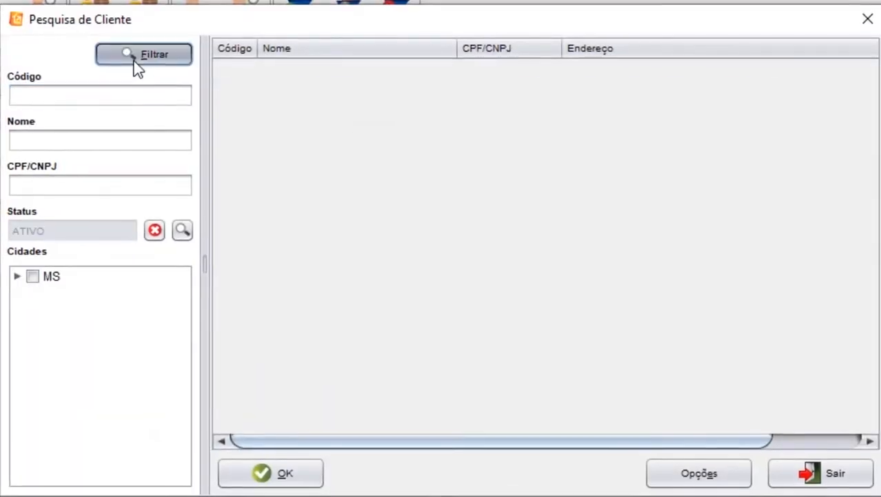
Step: Filter the registered clients and assign the client NÃO INFORMADO to the work
{"action": "left_click", "coordinate": [135, 59]}
{"action": "left_click", "coordinate": [295, 71]}
{"action": "double_click", "coordinate": [295, 71]}
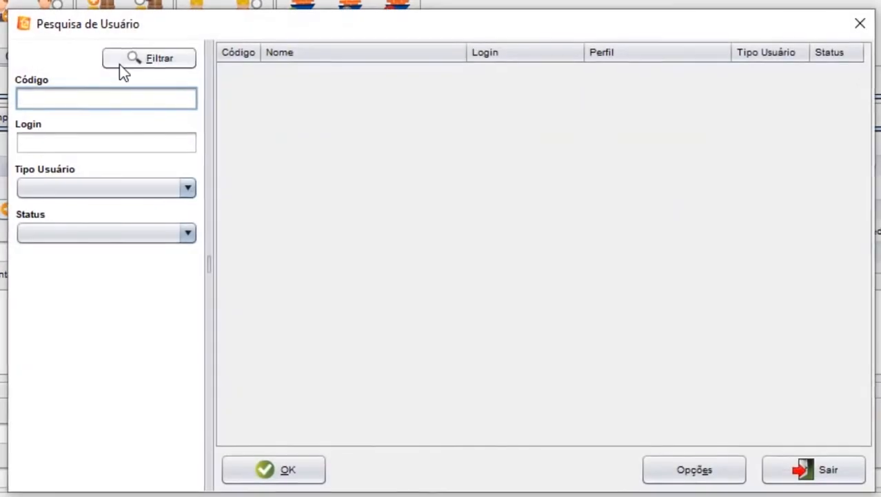
Step: Assign the user INATIVAR ESSE FUNCIONARIO as responsible for both the measurements and the measurement approvals
{"action": "left_click", "coordinate": [120, 64]}
{"action": "left_click", "coordinate": [297, 86]}
{"action": "double_click", "coordinate": [312, 73]}
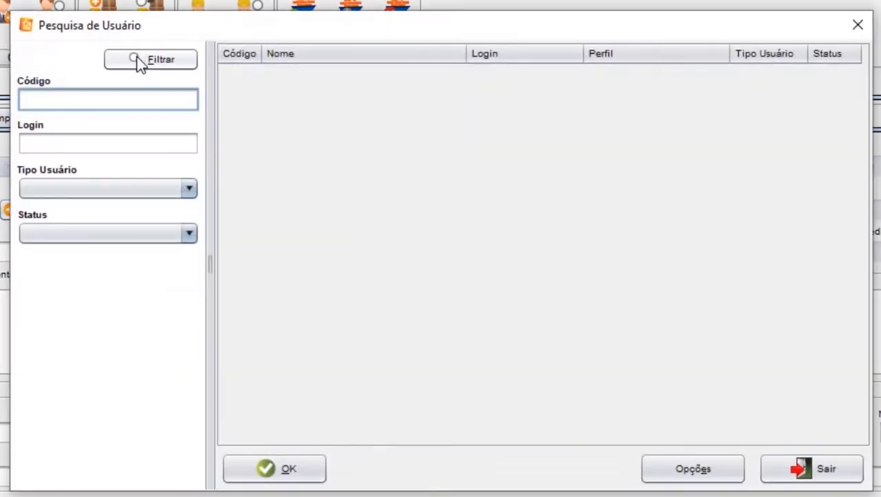
{"action": "left_click", "coordinate": [136, 60]}
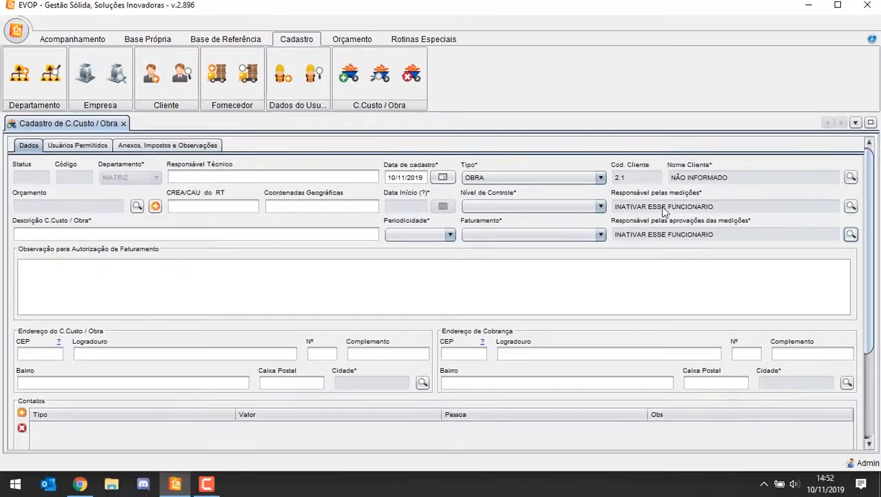
Step: Search the existing budgets for one to link to the work, and close the search
{"action": "left_click", "coordinate": [137, 206]}
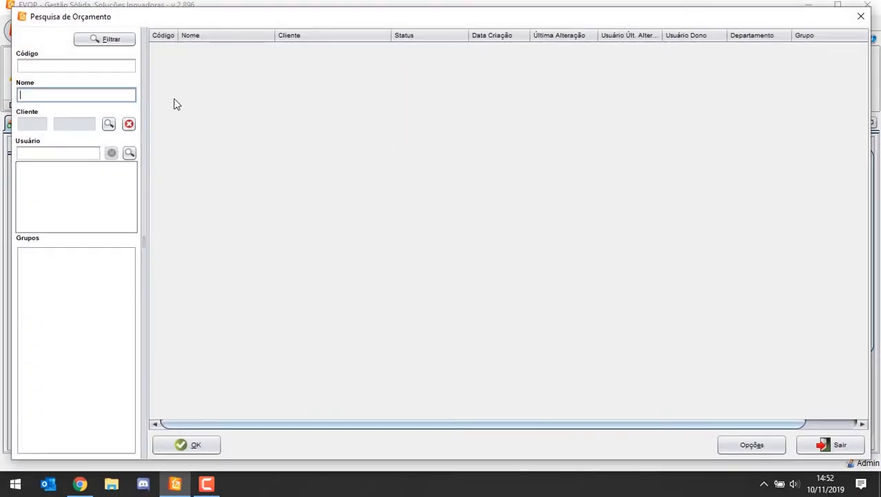
{"action": "left_click", "coordinate": [121, 41]}
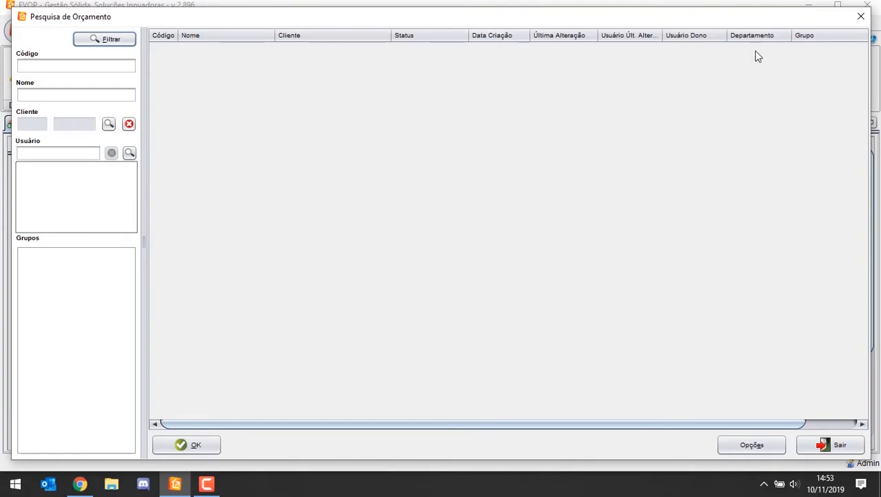
{"action": "left_click", "coordinate": [862, 15]}
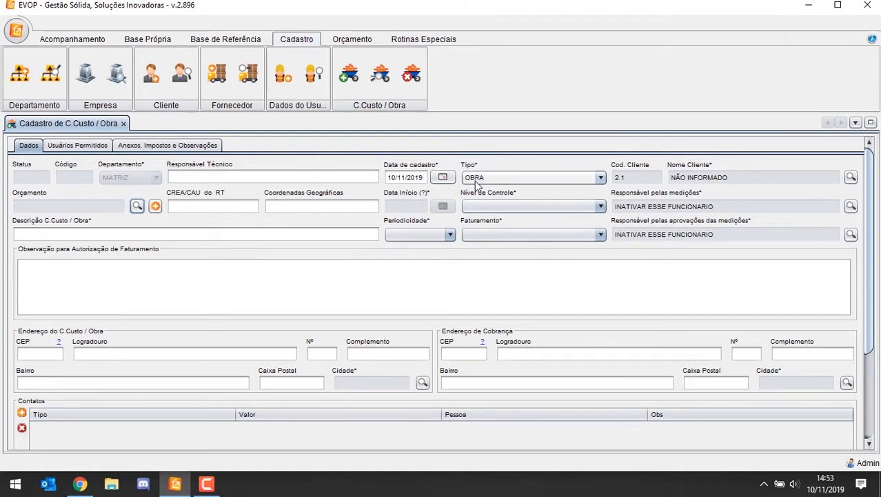
{"action": "left_click", "coordinate": [156, 210]}
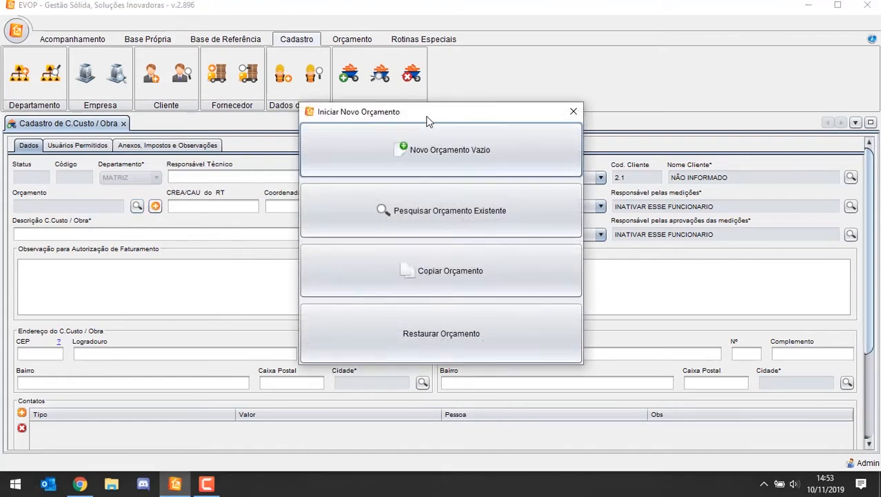
{"action": "left_click_drag", "start_coordinate": [428, 122], "coordinate": [400, 123]}
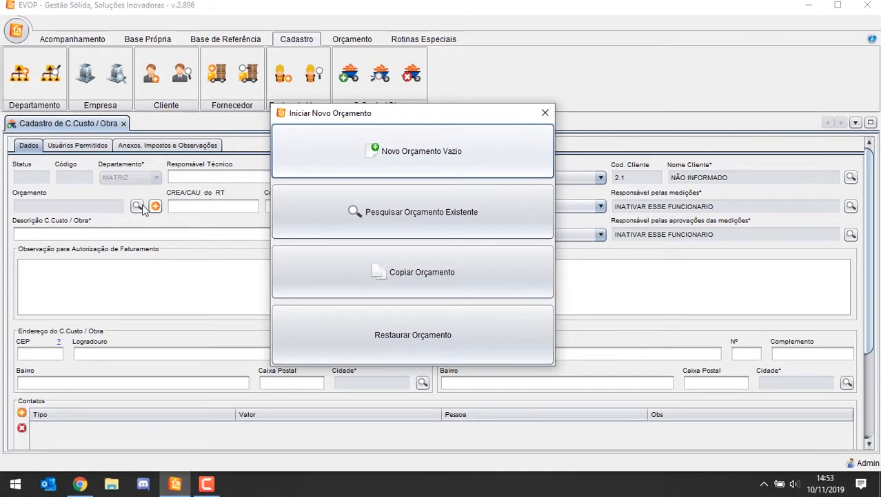
{"action": "left_click", "coordinate": [543, 111]}
{"action": "left_click", "coordinate": [350, 41]}
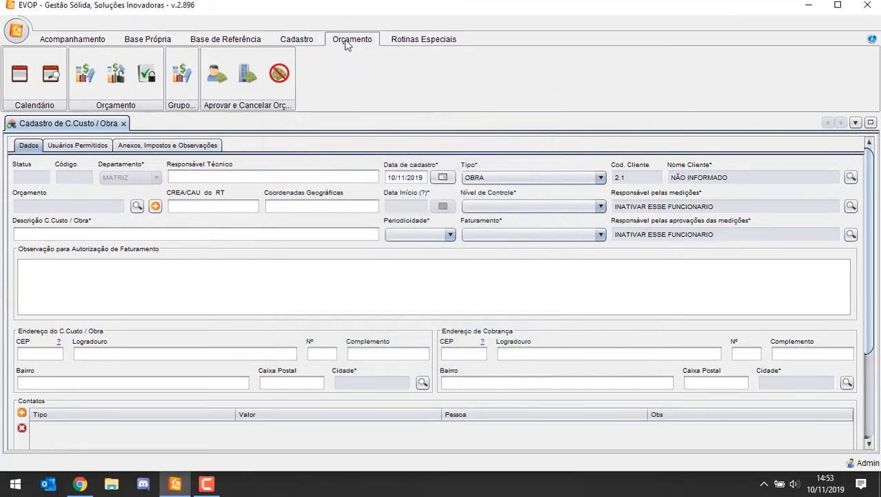
{"action": "left_click", "coordinate": [94, 84]}
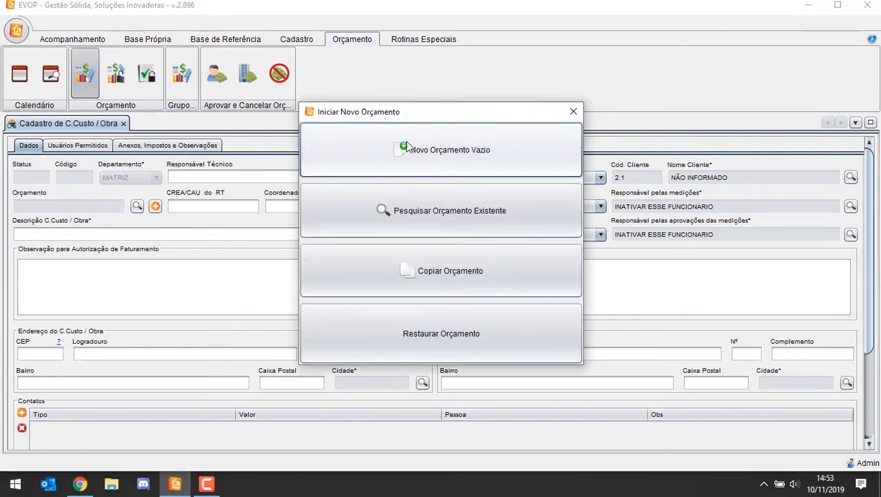
{"action": "left_click", "coordinate": [570, 108]}
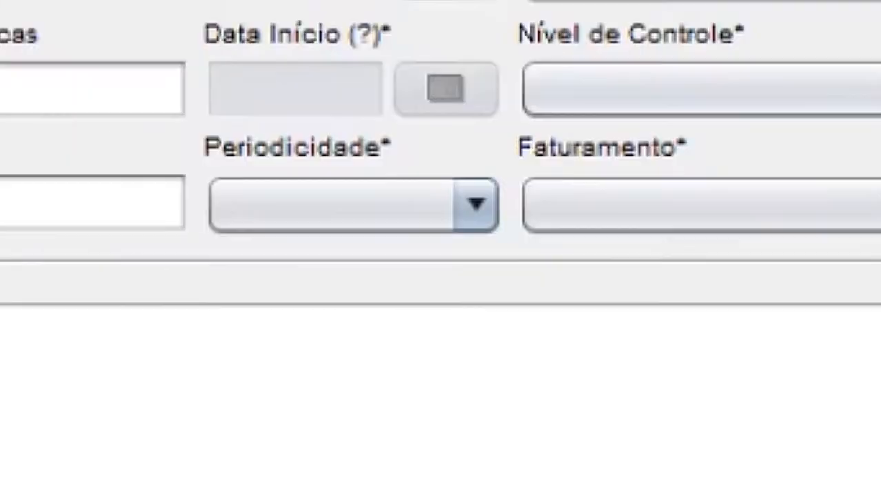
Step: Start a new empty budget from the work registration form
{"action": "left_click", "coordinate": [129, 202]}
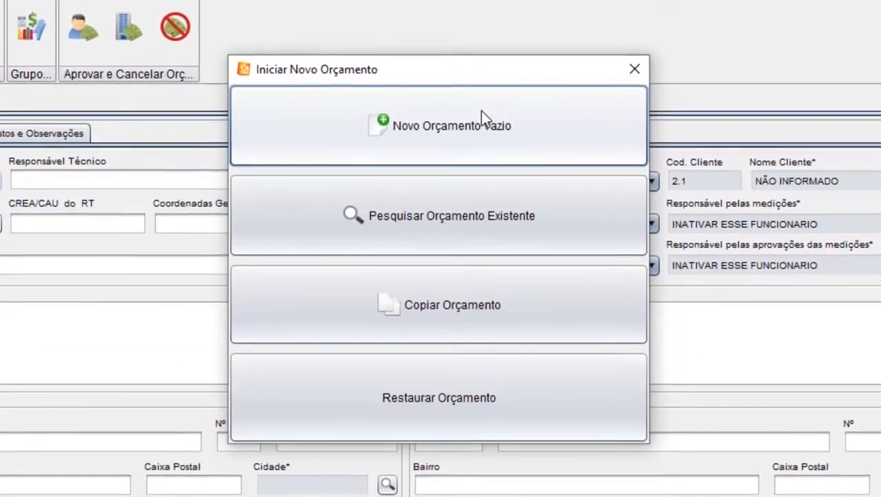
{"action": "left_click", "coordinate": [489, 137]}
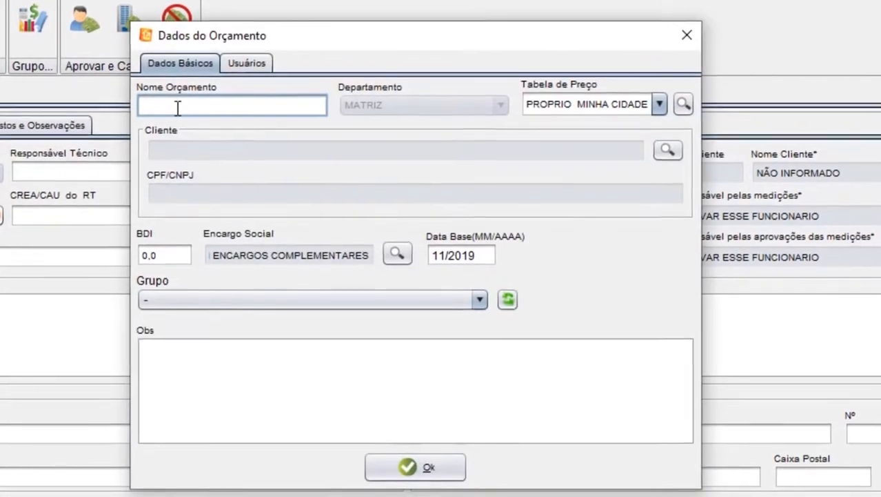
{"action": "type", "text": "ORÇAMEN"}
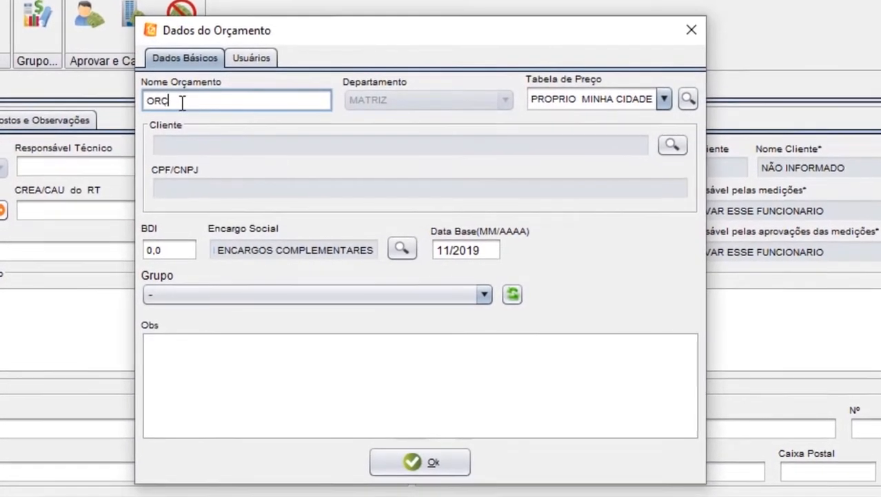
{"action": "type", "text": "TO"}
{"action": "key", "text": "BackSpace"}
{"action": "key", "text": "BackSpace"}
{"action": "key", "text": "BackSpace"}
{"action": "key", "text": "BackSpace"}
{"action": "key", "text": "BackSpace"}
{"action": "key", "text": "BackSpace"}
{"action": "key", "text": "BackSpace"}
{"action": "key", "text": "BackSpace"}
{"action": "key", "text": "BackSpace"}
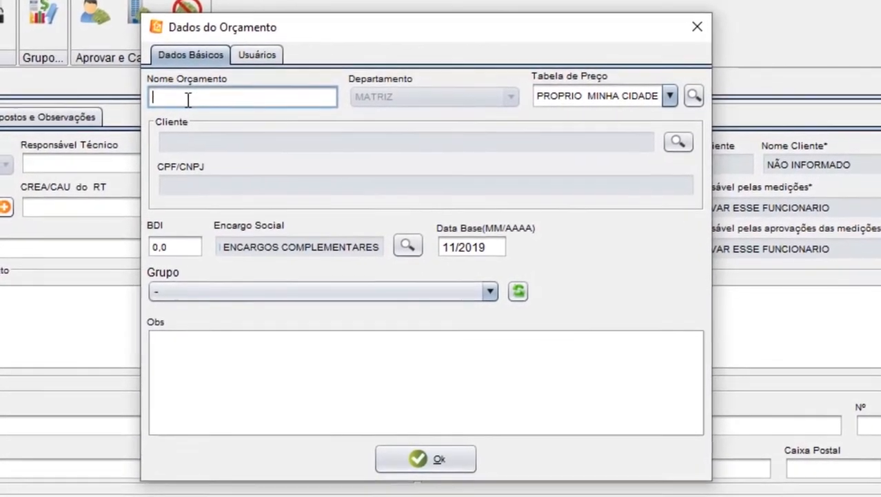
Step: Name the new budget OBRA followed by the person's first name
{"action": "type", "text": "OBRA THI"}
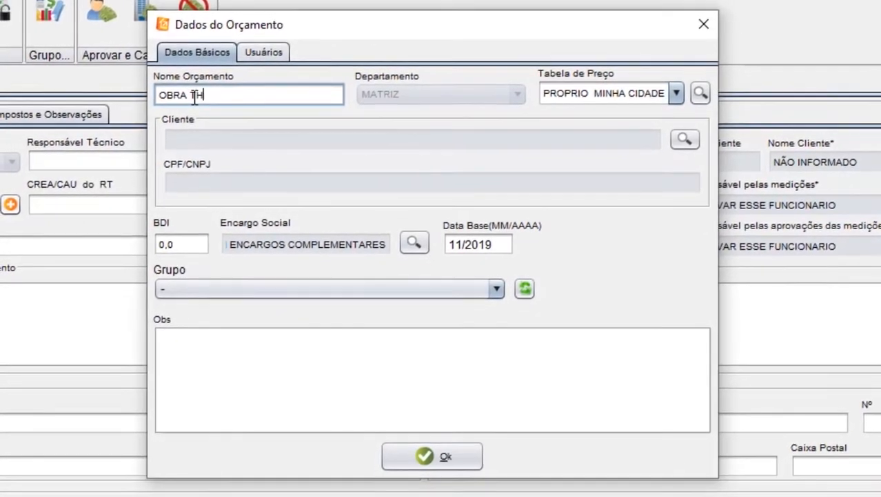
{"action": "type", "text": "AG"}
{"action": "key", "text": "BackSpace"}
{"action": "key", "text": "BackSpace"}
{"action": "type", "text": "IAGO"}
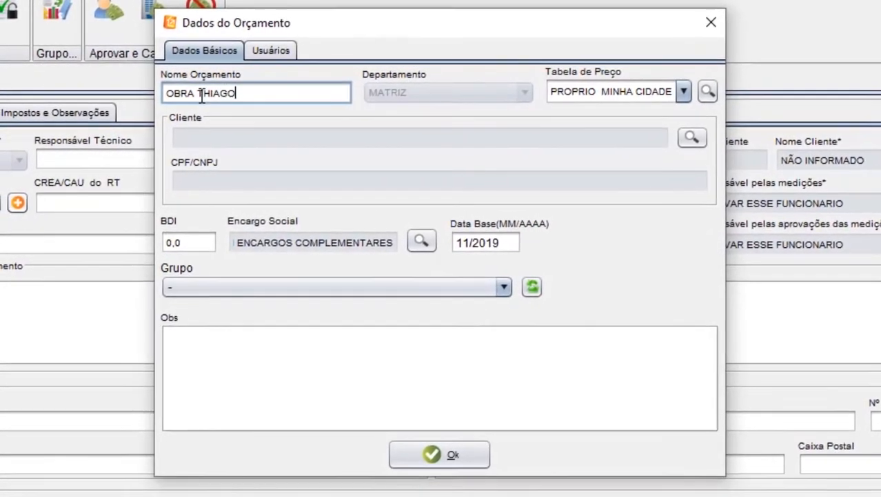
{"action": "key", "text": "Tab"}
{"action": "left_click", "coordinate": [695, 140]}
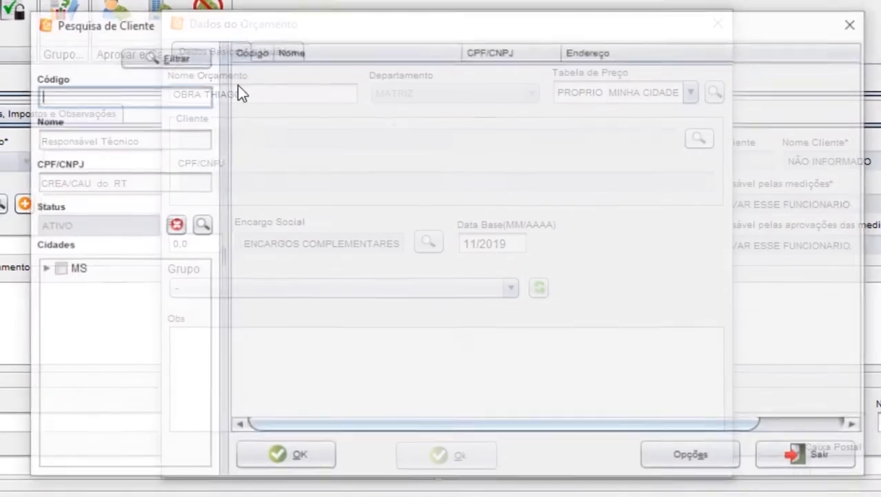
{"action": "left_click", "coordinate": [336, 71]}
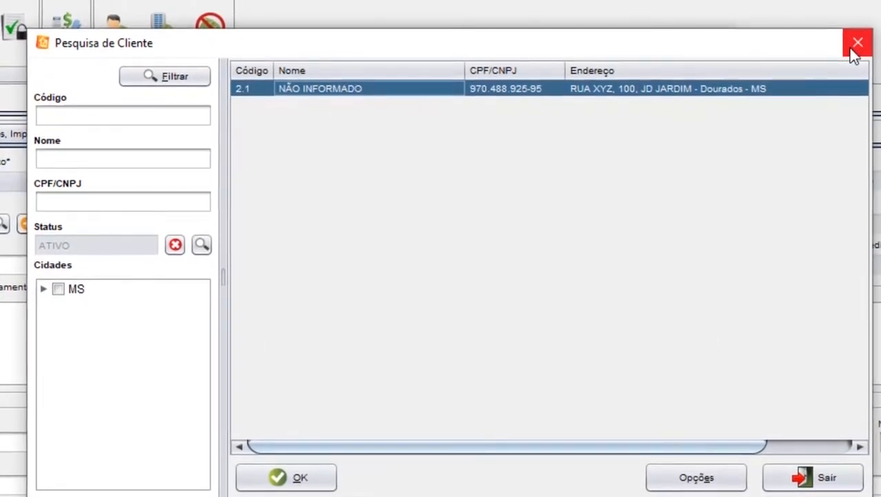
{"action": "left_click", "coordinate": [852, 50]}
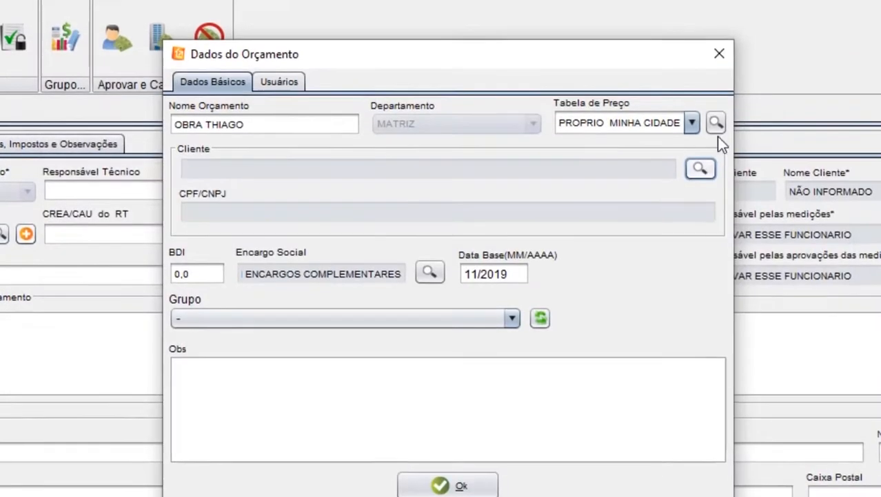
Step: Filter the client list and assign the client NÃO INFORMADO to the new budget
{"action": "left_click_drag", "start_coordinate": [386, 64], "coordinate": [381, 43]}
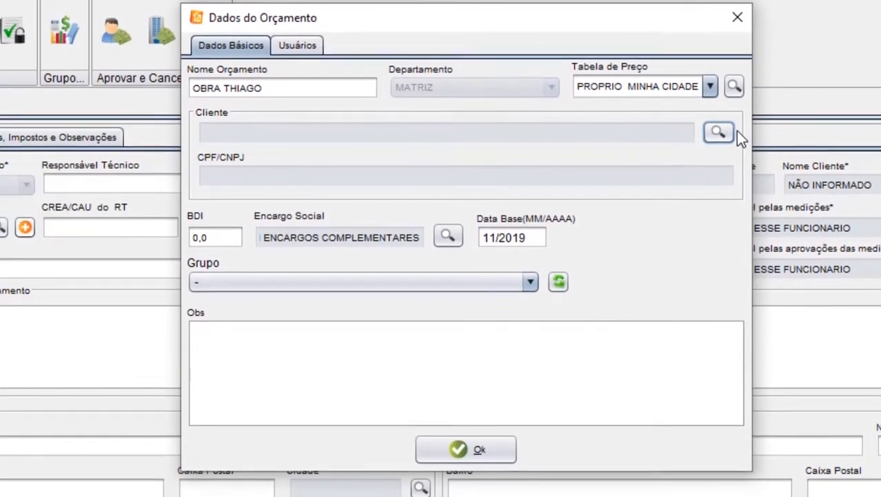
{"action": "left_click", "coordinate": [720, 129]}
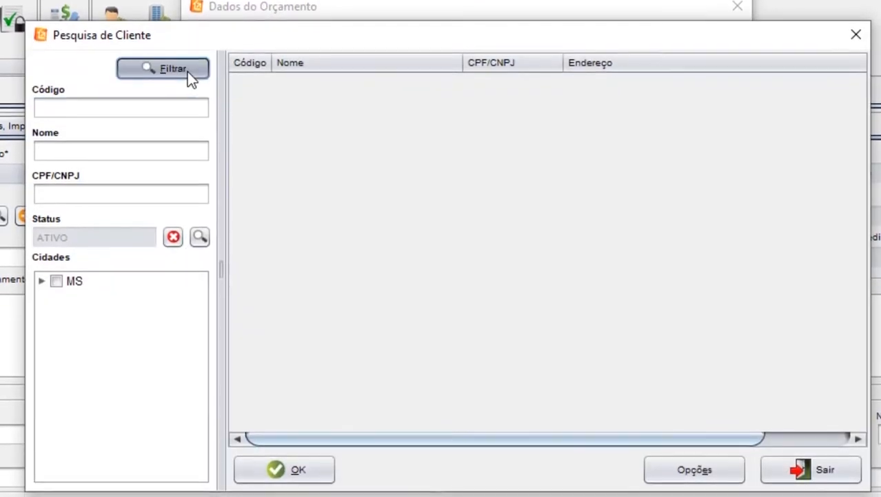
{"action": "left_click", "coordinate": [188, 69]}
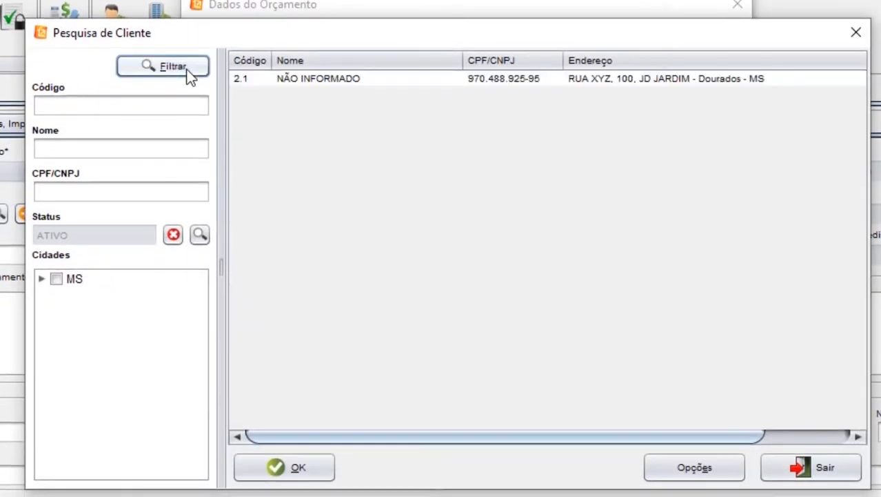
{"action": "left_click", "coordinate": [291, 82]}
{"action": "left_click", "coordinate": [295, 469]}
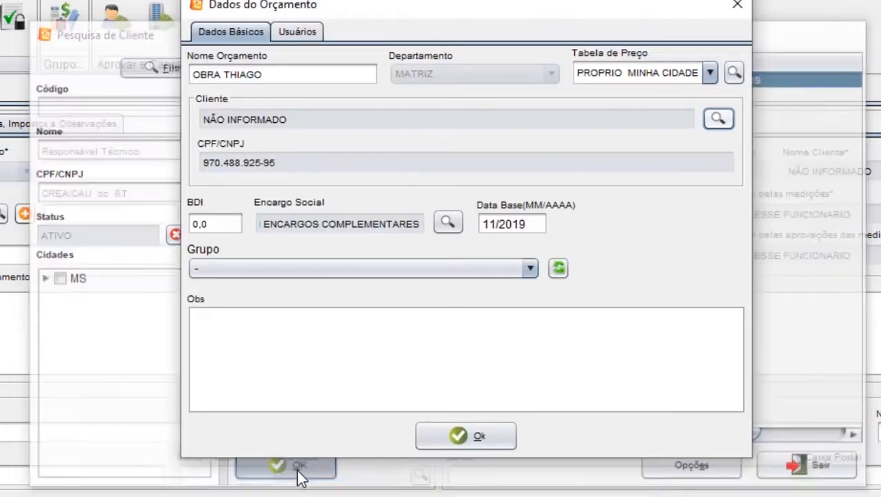
Step: Set the new budget's BDI to 20, leave its group unassigned, and create the budget
{"action": "left_click", "coordinate": [216, 227]}
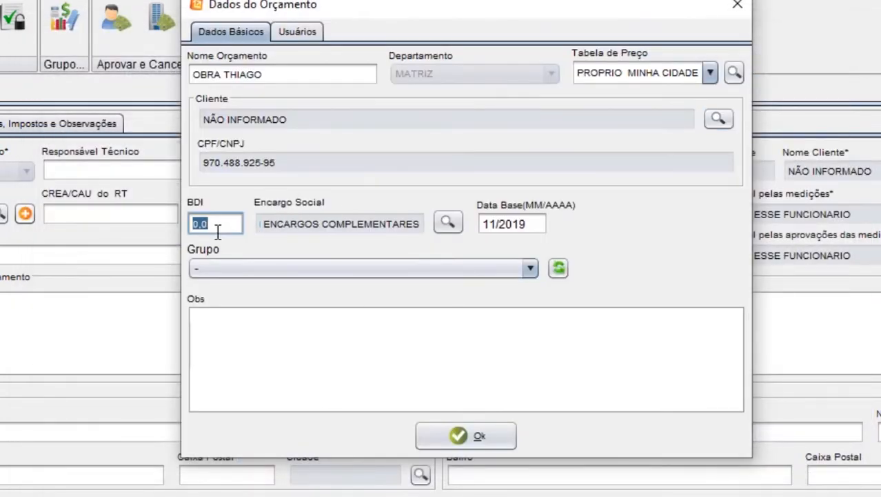
{"action": "type", "text": "20"}
{"action": "key", "text": "Tab"}
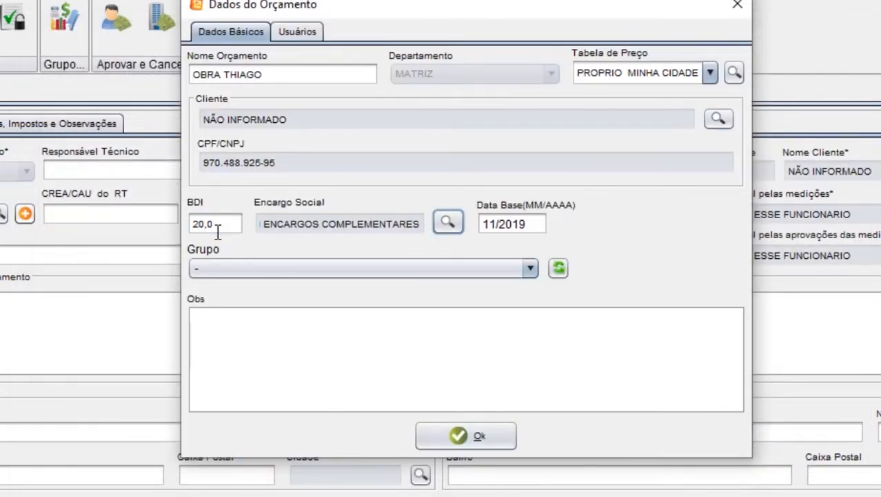
{"action": "left_click", "coordinate": [330, 268]}
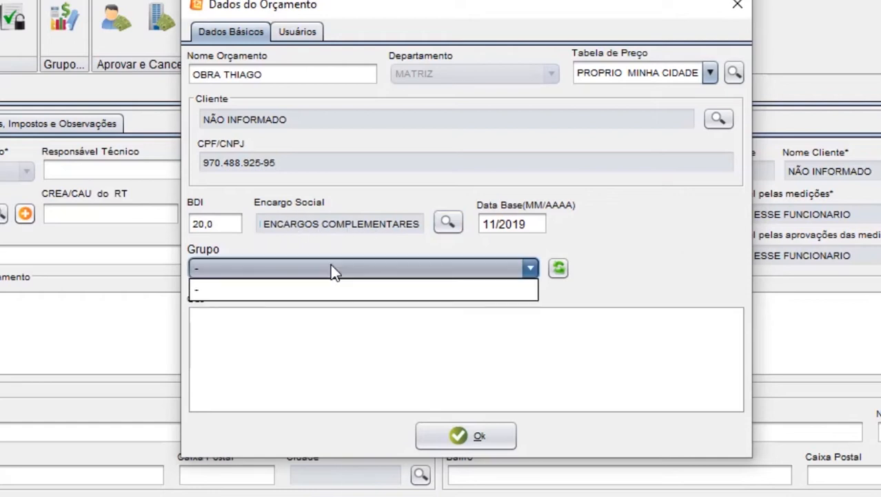
{"action": "left_click", "coordinate": [516, 267]}
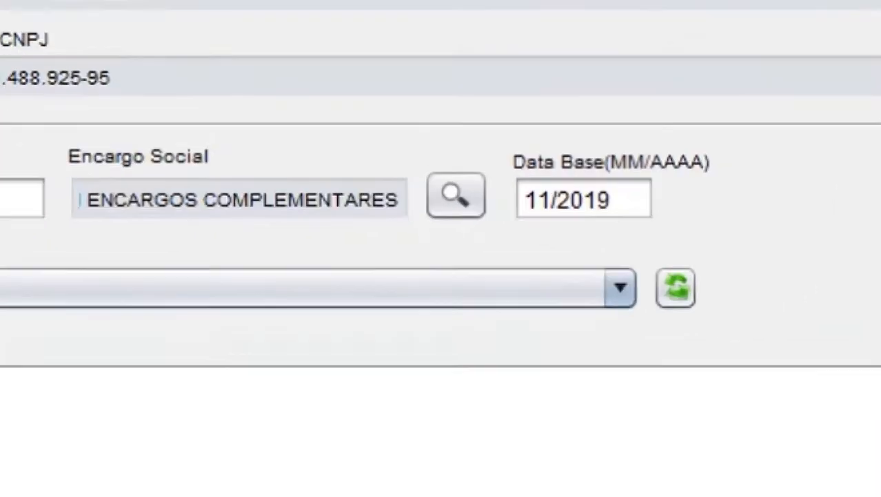
{"action": "left_click", "coordinate": [464, 442]}
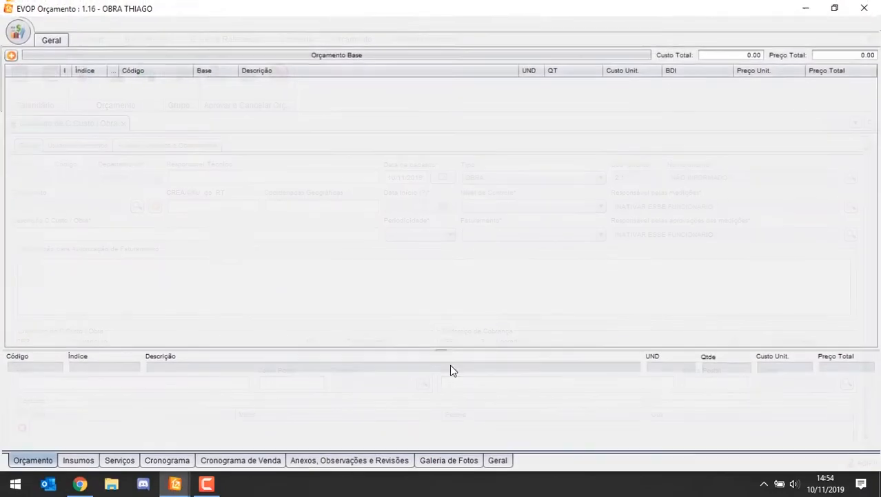
Step: Move the new budget's window aside, return to the main EVOP window and open a new client registration
{"action": "left_click_drag", "start_coordinate": [277, 12], "coordinate": [454, 57]}
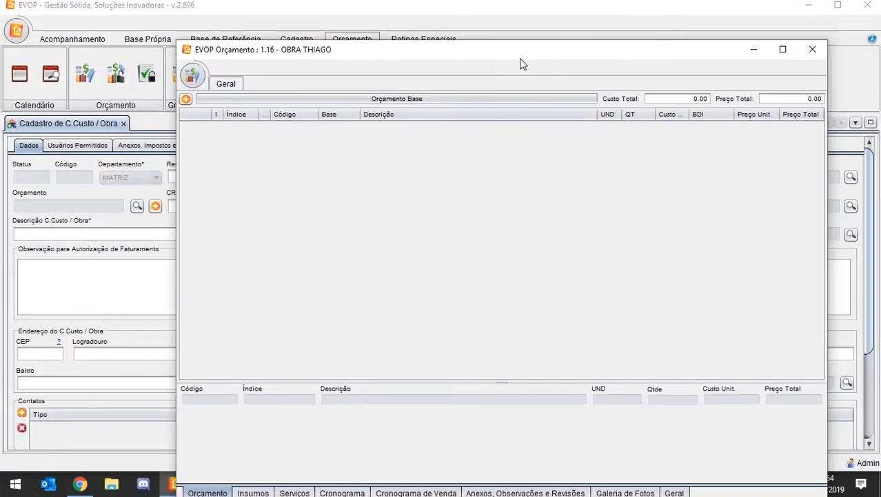
{"action": "left_click", "coordinate": [534, 24]}
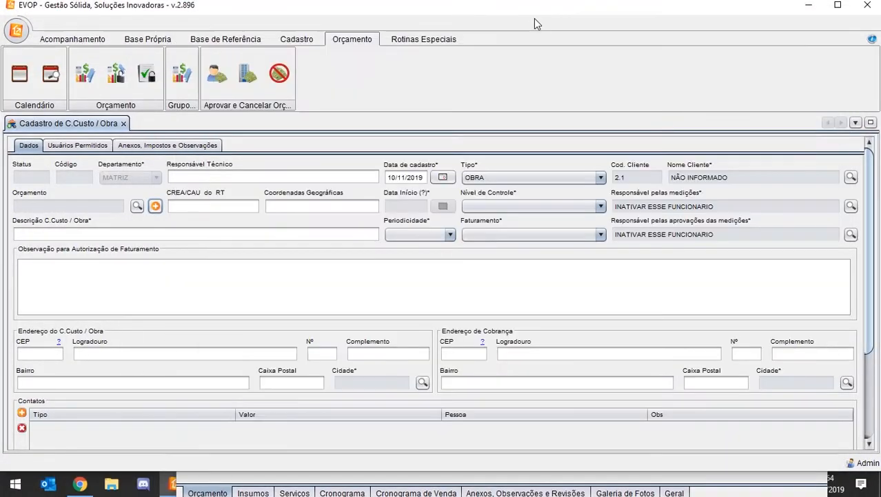
{"action": "left_click", "coordinate": [295, 40]}
{"action": "left_click", "coordinate": [153, 80]}
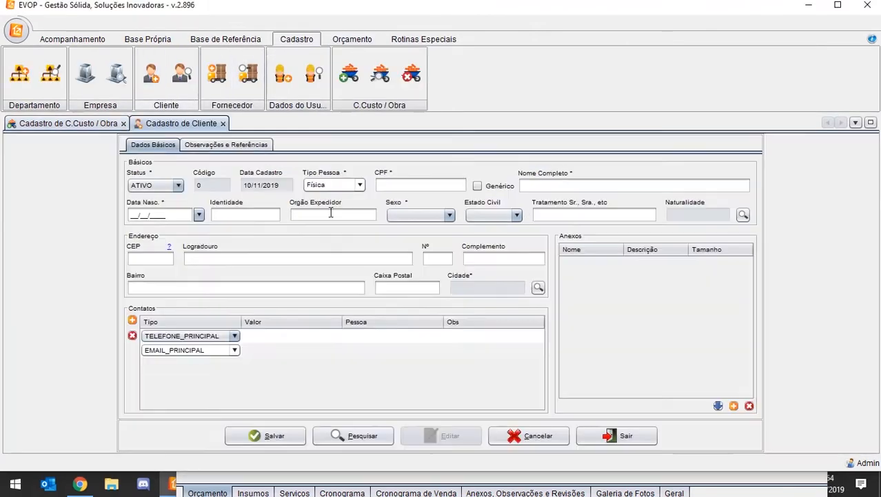
Step: Mark the client's CPF as generic and enter the client's full name
{"action": "left_click", "coordinate": [436, 183]}
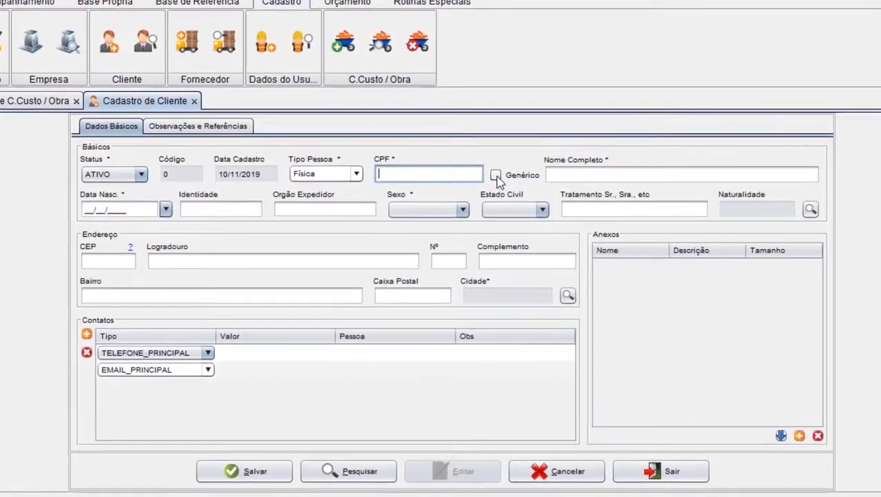
{"action": "left_click", "coordinate": [498, 174]}
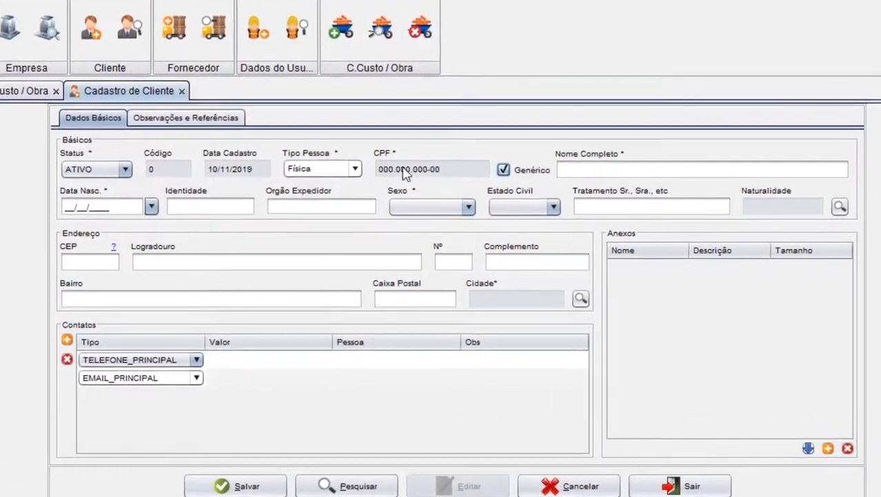
{"action": "left_click", "coordinate": [623, 175]}
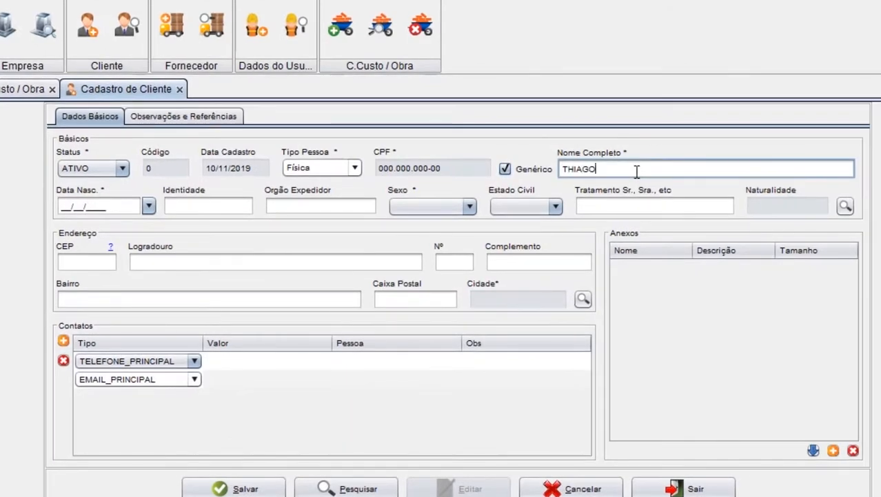
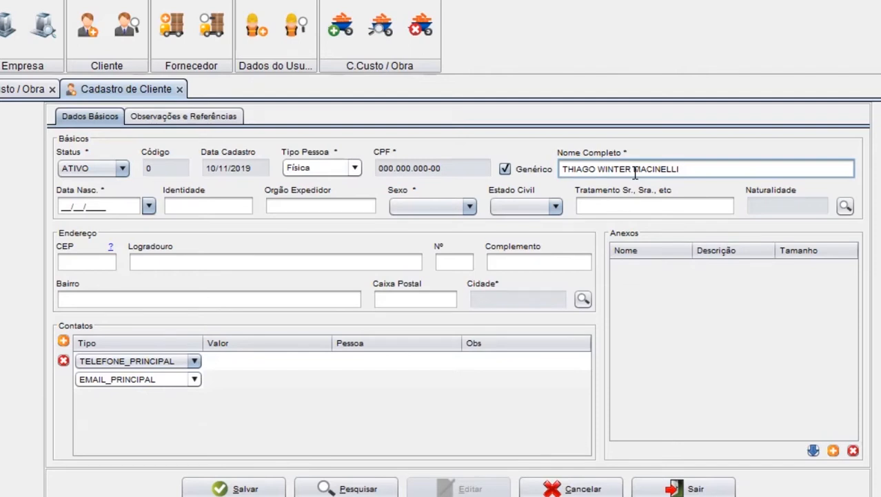
Step: Enter the client's date of birth and set the sex to Masculino
{"action": "key", "text": "Tab"}
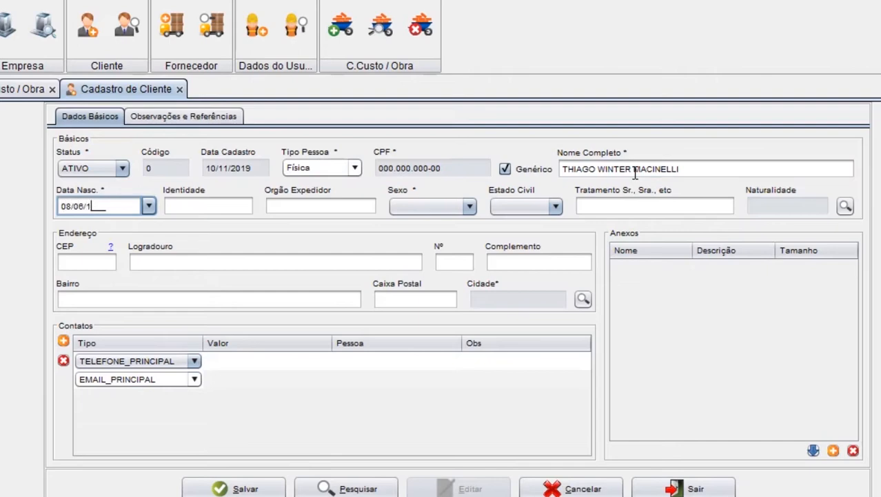
{"action": "key", "text": "Tab"}
{"action": "key", "text": "Tab"}
{"action": "key", "text": "Tab"}
{"action": "key", "text": "m"}
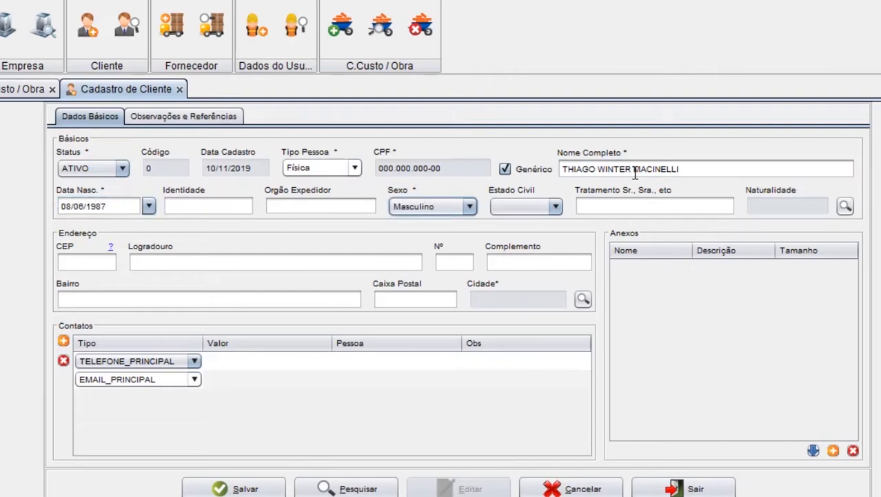
Step: Search the cities for AMAMB and assign Amambai - MS as the client's birthplace
{"action": "key", "text": "Tab"}
{"action": "key", "text": "Tab"}
{"action": "key", "text": "Tab"}
{"action": "left_click", "coordinate": [846, 206]}
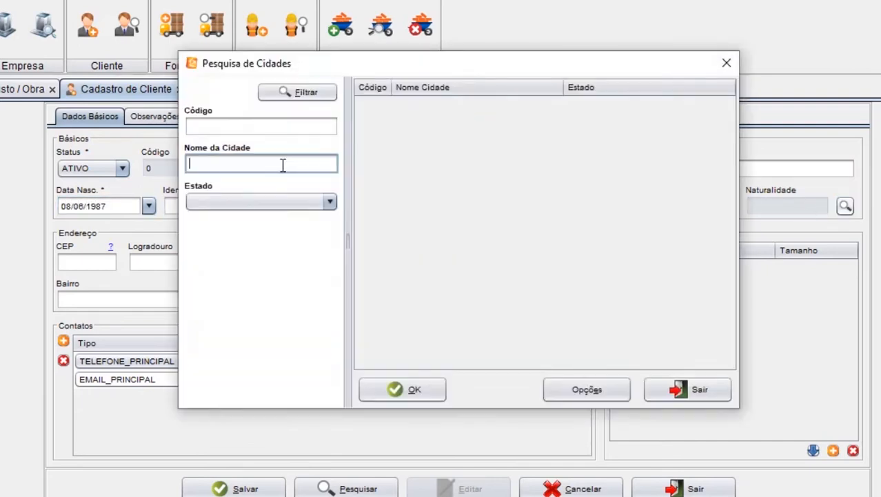
{"action": "type", "text": "A.A"}
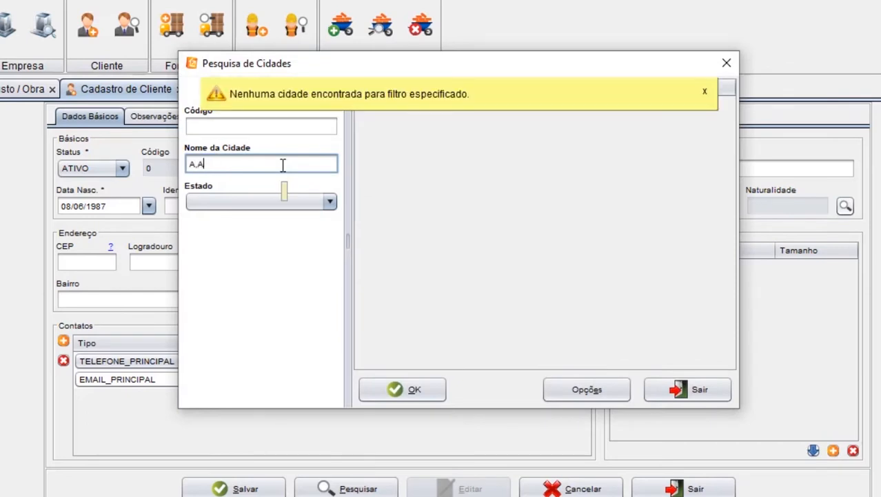
{"action": "type", "text": ".BMAMBA"}
{"action": "key", "text": "Return"}
{"action": "key", "text": "Down"}
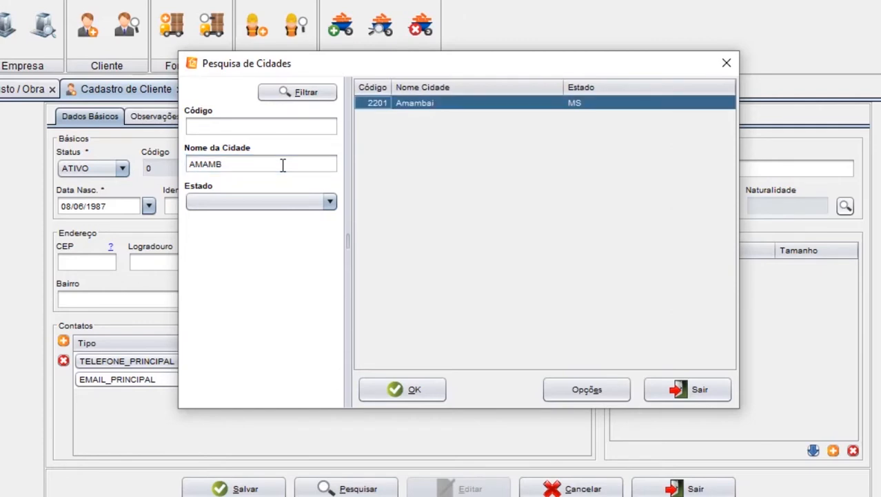
{"action": "key", "text": "Return"}
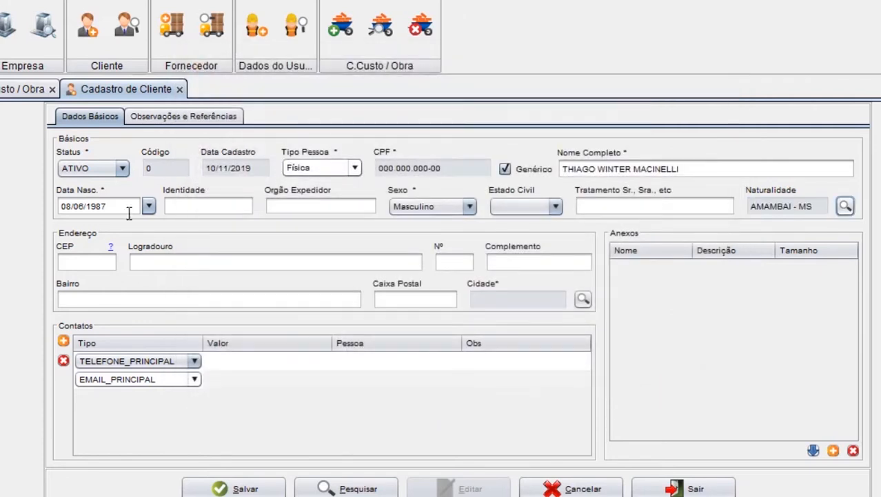
Step: Fill in the client's address with the postal code, street, number, complement and neighbourhood
{"action": "left_click", "coordinate": [81, 260]}
{"action": "type", "text": "79990000"}
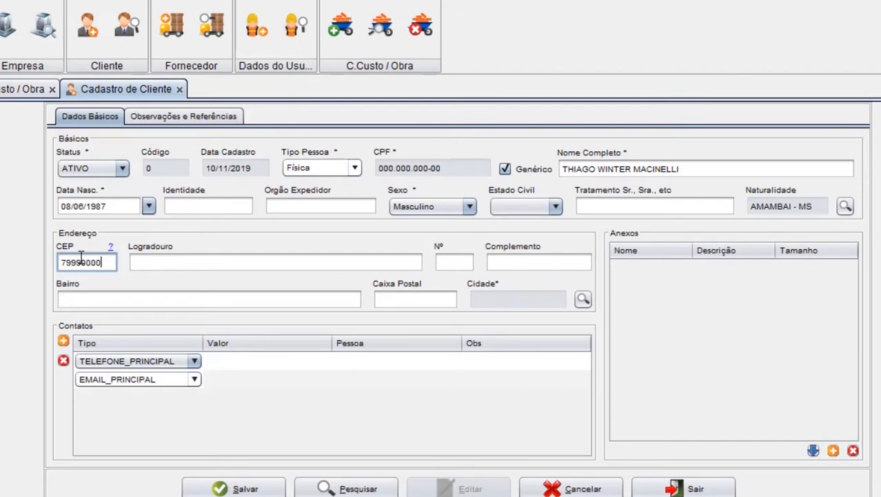
{"action": "key", "text": "Tab"}
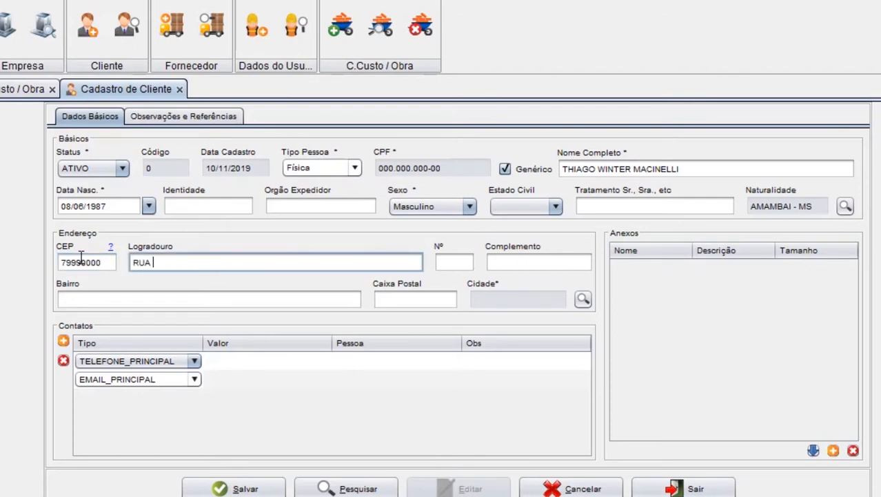
{"action": "key", "text": "Tab"}
{"action": "type", "text": "270"}
{"action": "key", "text": "Tab"}
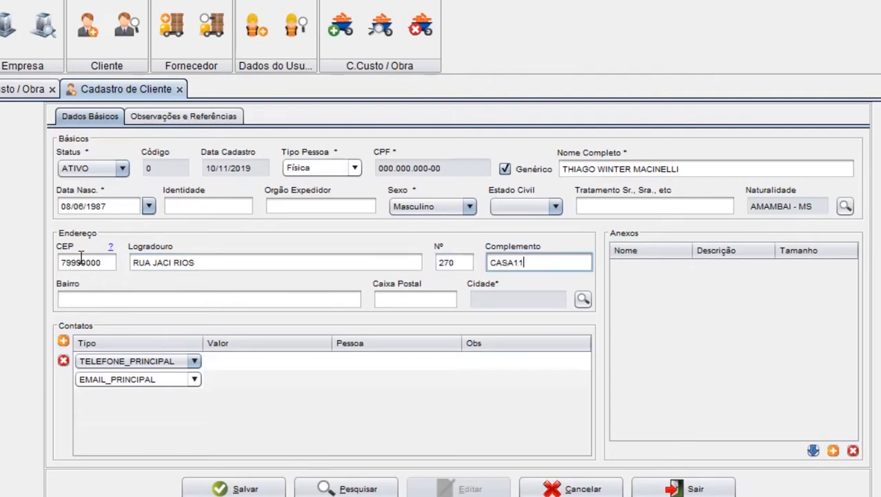
{"action": "key", "text": "Tab"}
{"action": "type", "text": "CENTRO"}
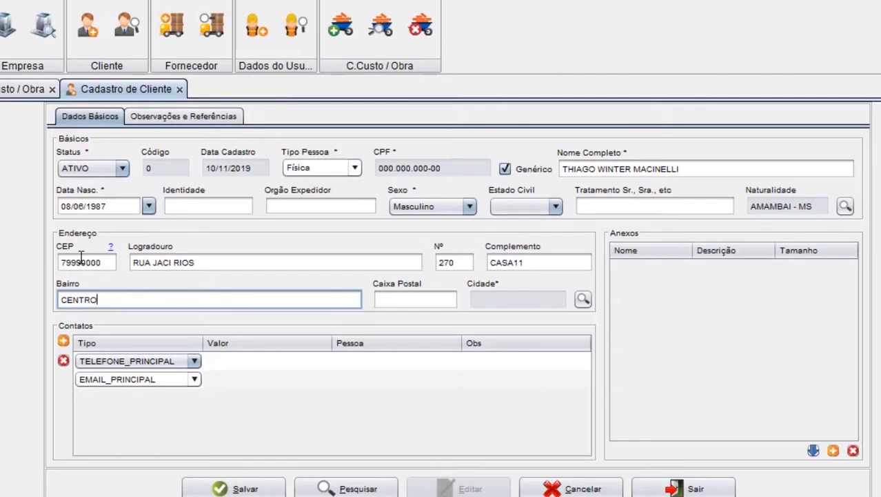
Step: Search the cities for CAMPO G and assign Campo Grande, MS as the city of the client's address
{"action": "key", "text": "Tab"}
{"action": "key", "text": "Tab"}
{"action": "key", "text": "space"}
{"action": "type", "text": "CAMPO"}
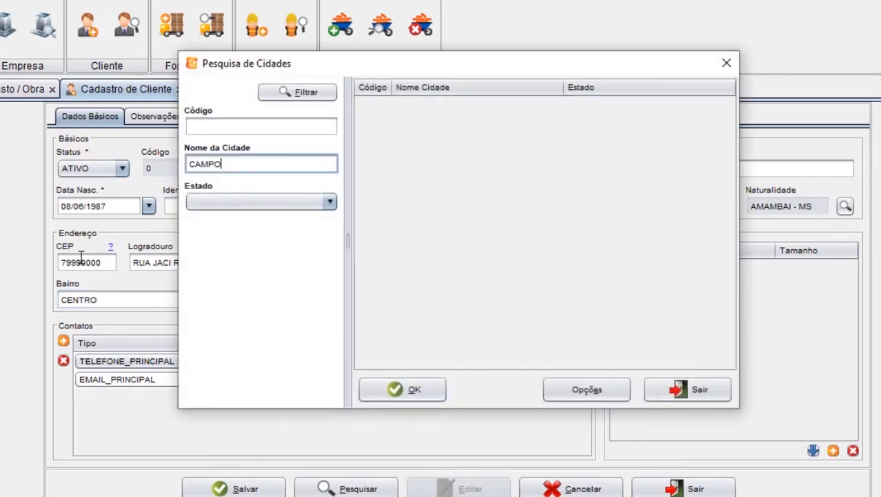
{"action": "key", "text": "Return"}
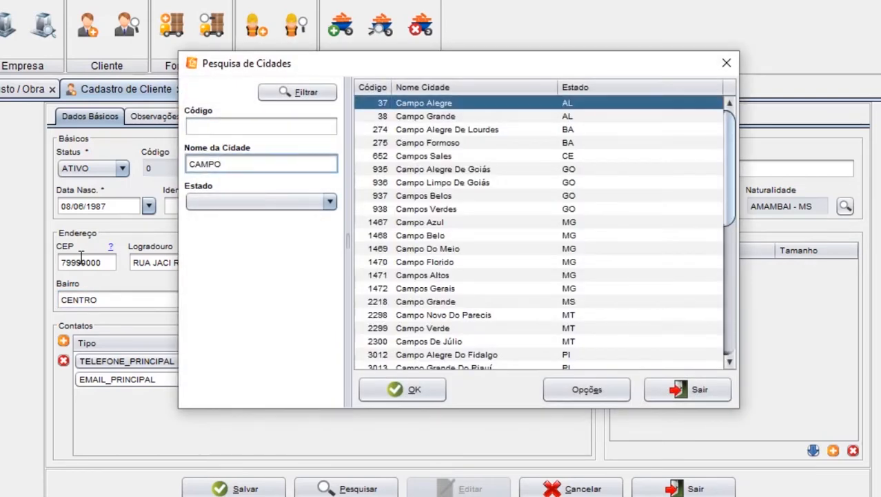
{"action": "key", "text": "Return"}
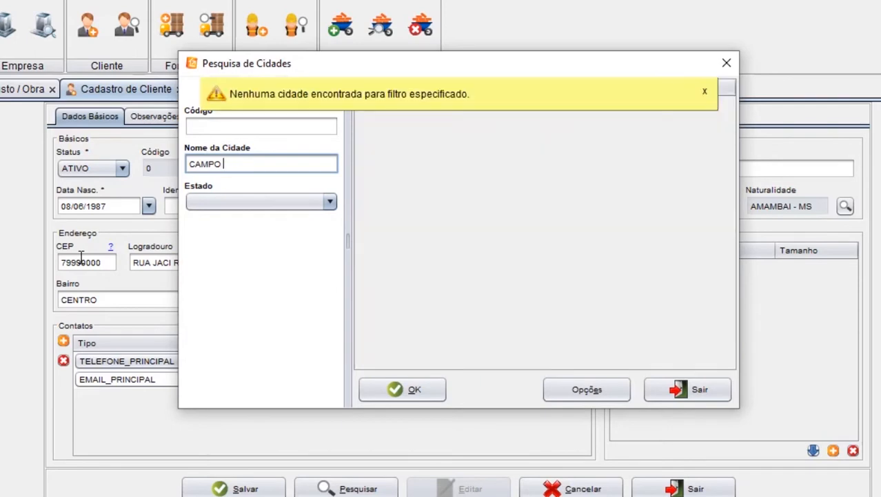
{"action": "key", "text": "Return"}
{"action": "key", "text": "Down"}
{"action": "key", "text": "Down"}
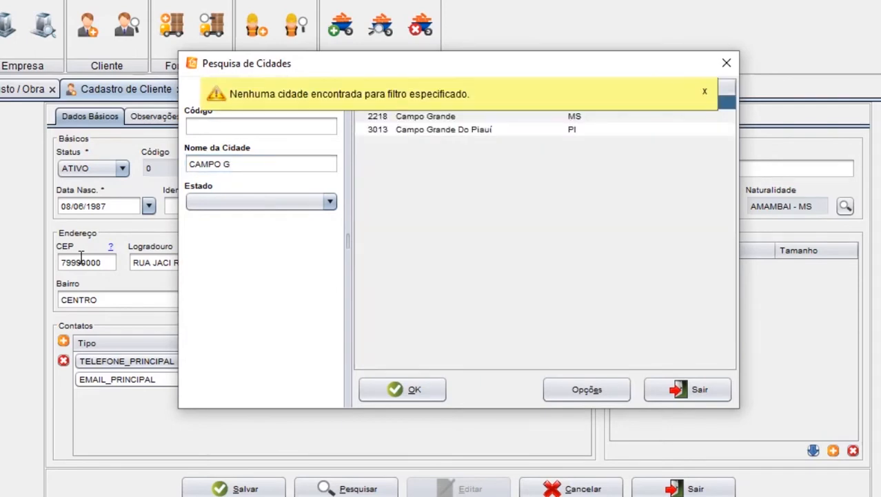
{"action": "key", "text": "Return"}
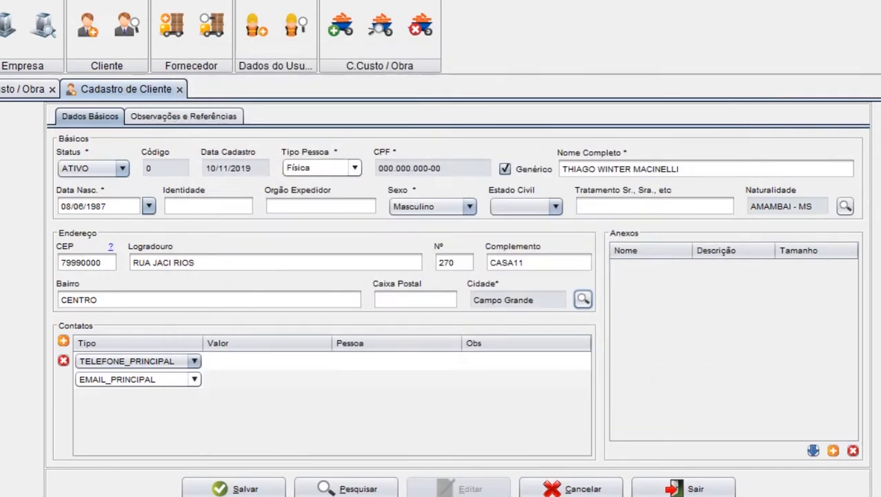
Step: Enter the client's main phone number and main e-mail address in the contacts, and save the client record
{"action": "left_click", "coordinate": [244, 368]}
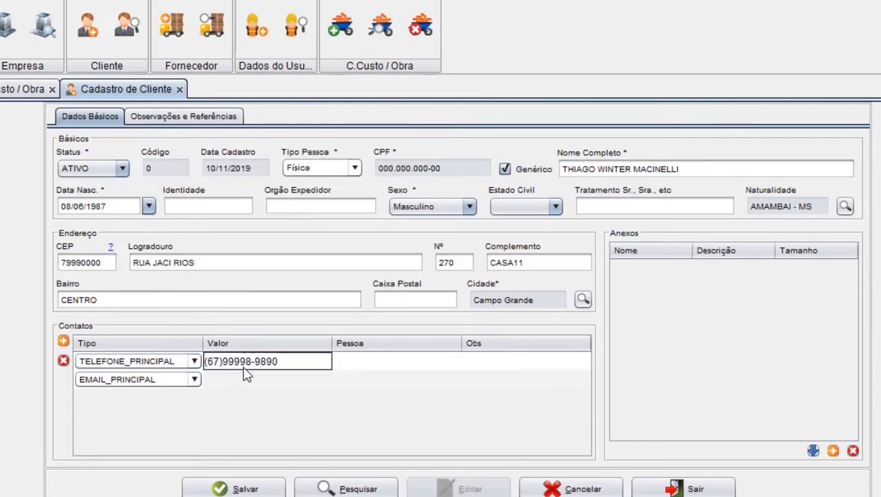
{"action": "key", "text": "Tab"}
{"action": "key", "text": "Down"}
{"action": "key", "text": "Left"}
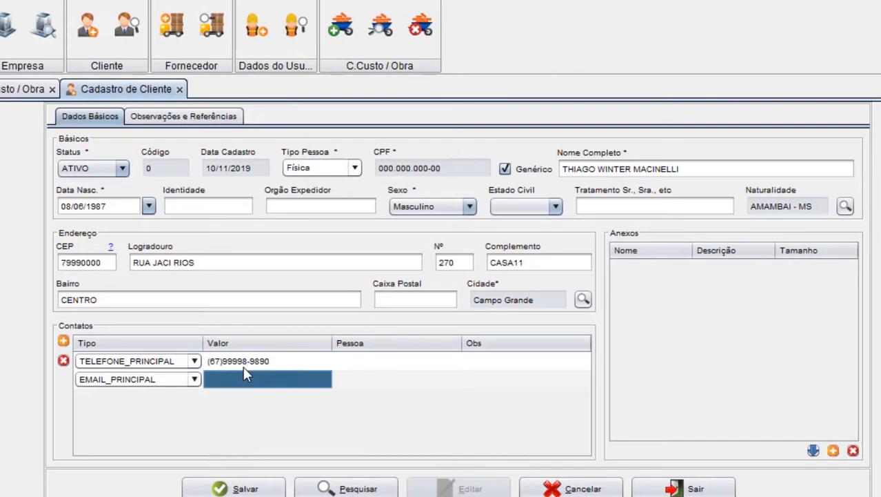
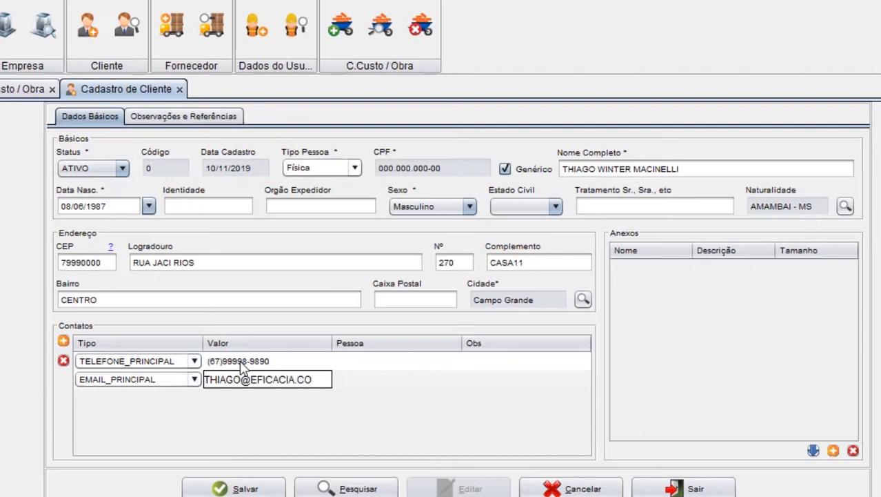
{"action": "key", "text": "Tab"}
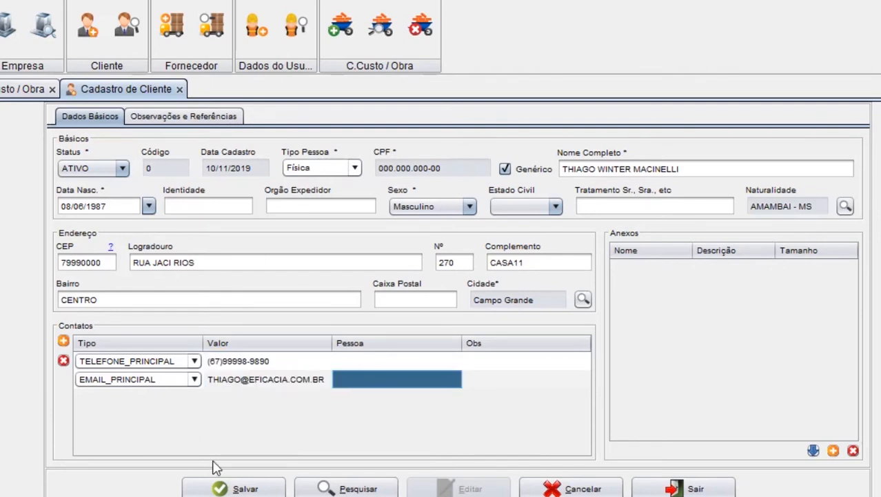
{"action": "left_click", "coordinate": [256, 478]}
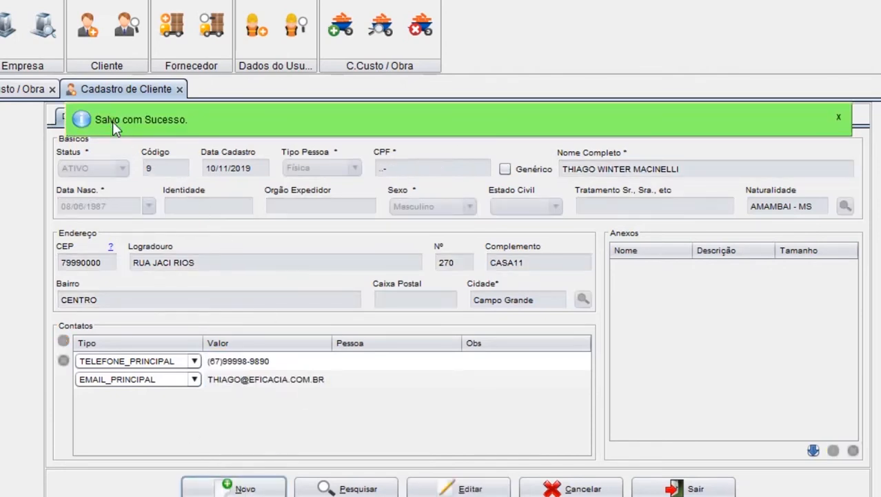
Step: Register a new budget group with the description ORÇAMENTOS PARA OBRAS and save it
{"action": "left_click", "coordinate": [372, 1]}
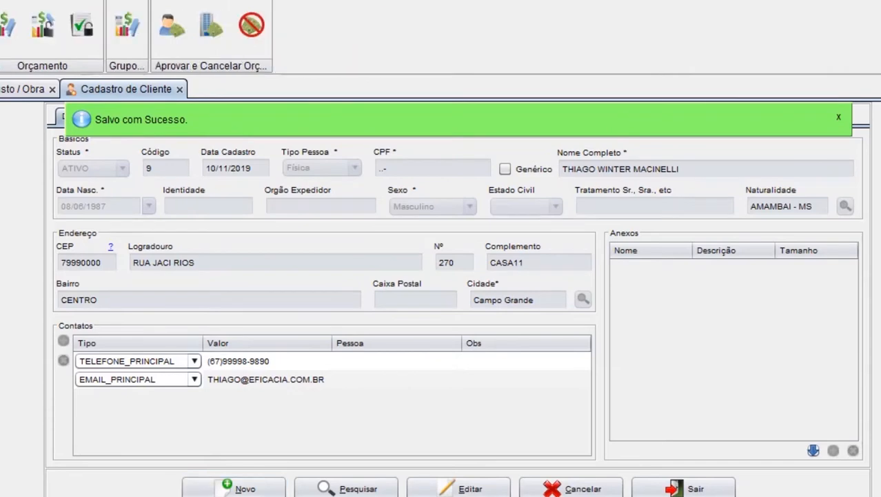
{"action": "left_click", "coordinate": [120, 42]}
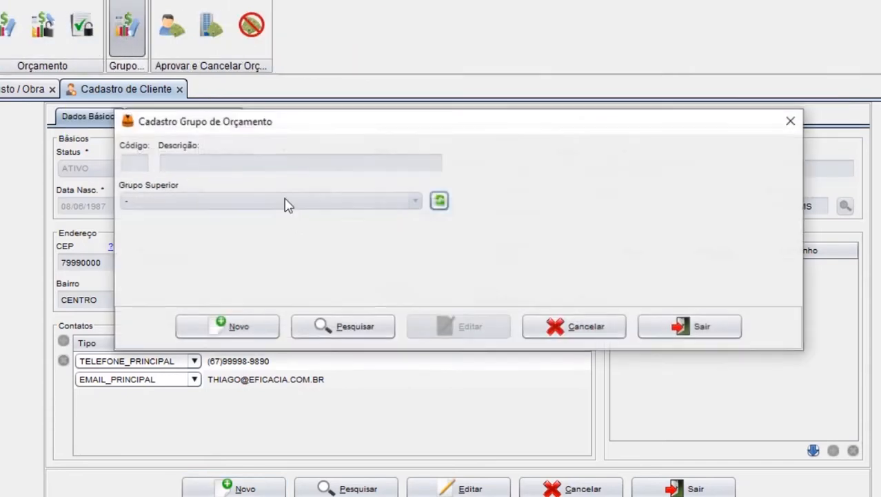
{"action": "left_click", "coordinate": [242, 330]}
{"action": "left_click", "coordinate": [197, 164]}
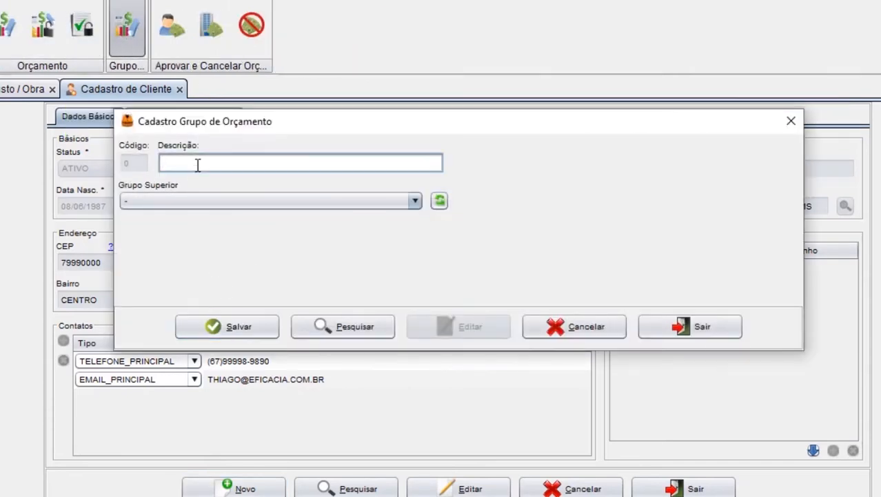
{"action": "type", "text": "ORÇAMENTOS PARA OBRAS"}
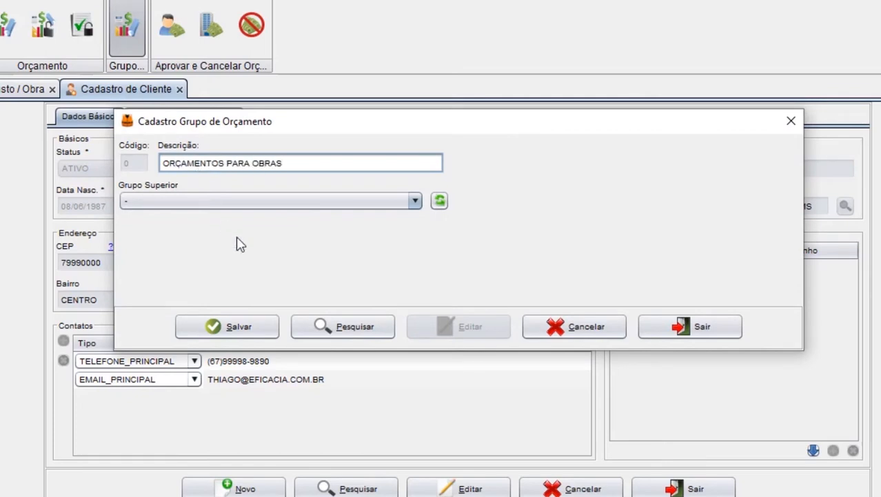
{"action": "left_click", "coordinate": [243, 326]}
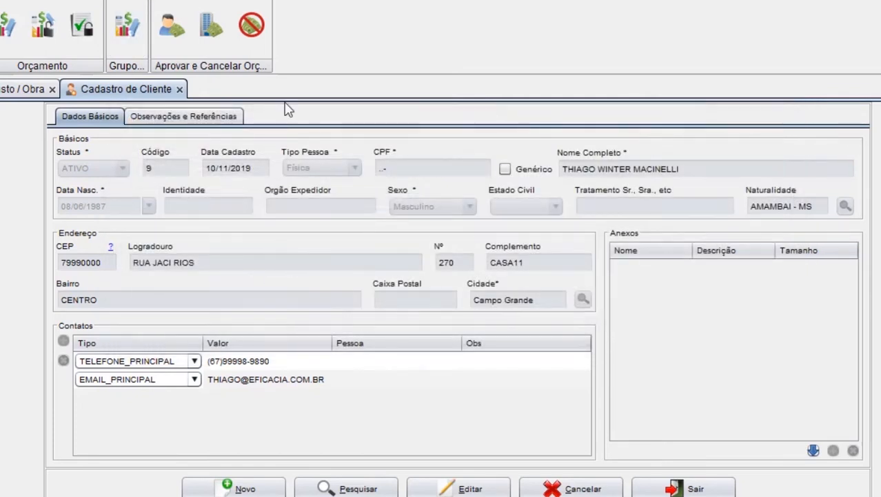
Step: Register and save another budget group with the description ORÇAMENTOS PROJETOS
{"action": "left_click", "coordinate": [126, 31]}
{"action": "left_click", "coordinate": [229, 326]}
{"action": "left_click", "coordinate": [196, 165]}
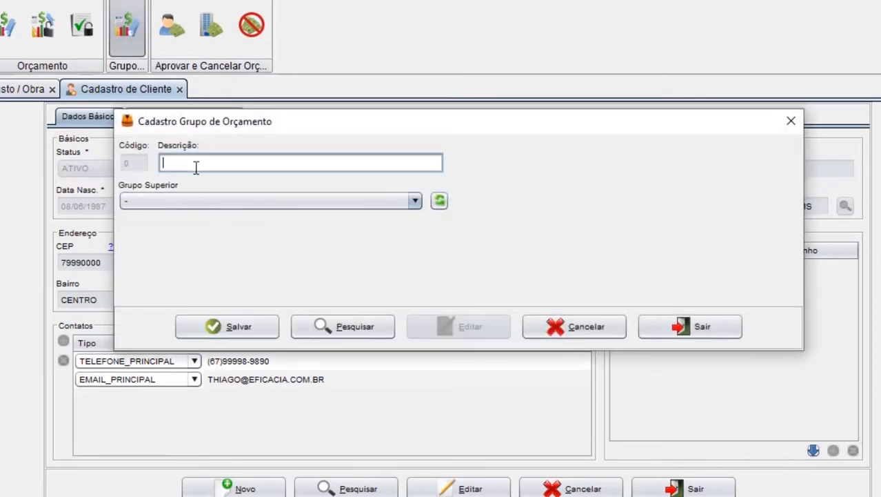
{"action": "type", "text": "ORÇAMENTOS PROJETOS"}
{"action": "left_click", "coordinate": [227, 330]}
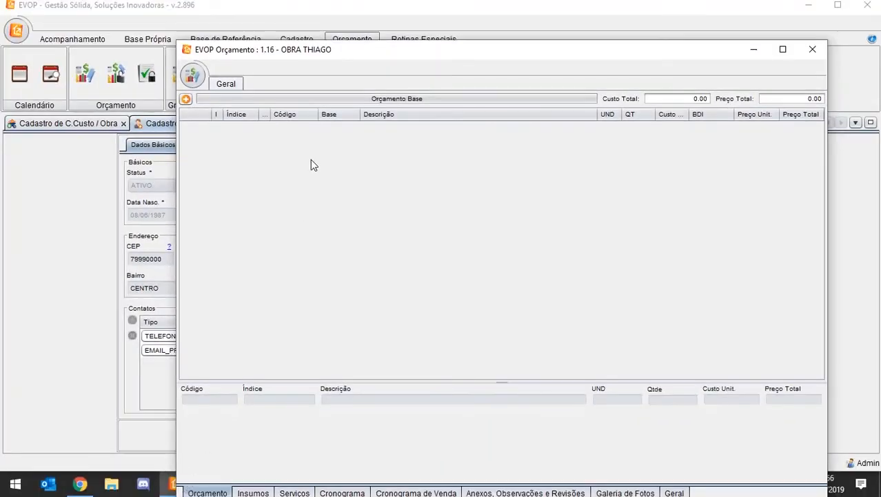
Step: Maximize the new budget's window and replace the budget's client NÃO INFORMADO with the newly registered client
{"action": "left_click_drag", "start_coordinate": [378, 61], "coordinate": [373, 42]}
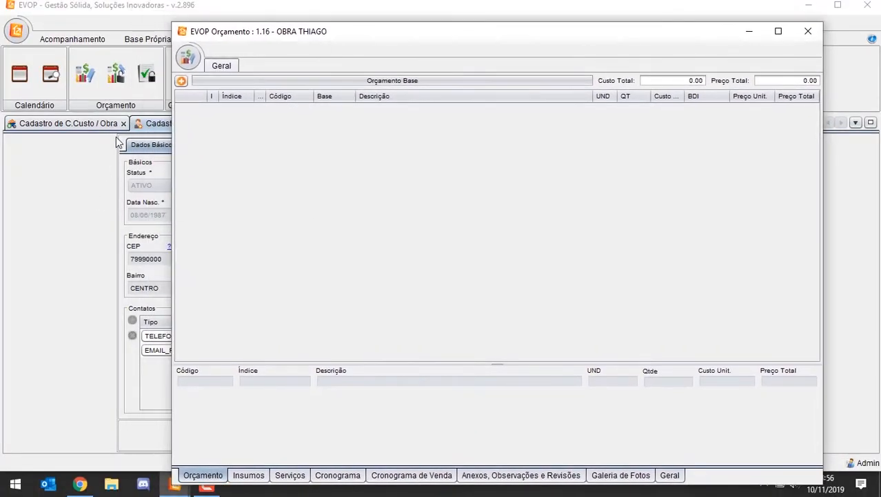
{"action": "double_click", "coordinate": [347, 32]}
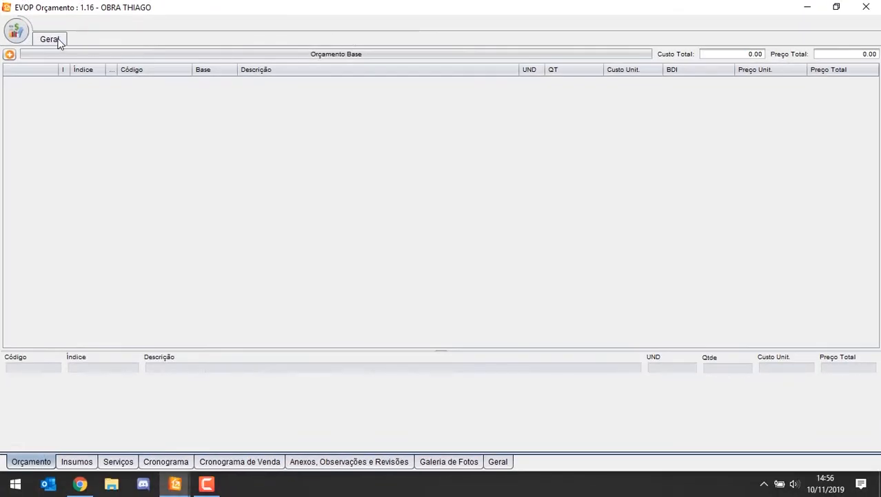
{"action": "left_click", "coordinate": [59, 41]}
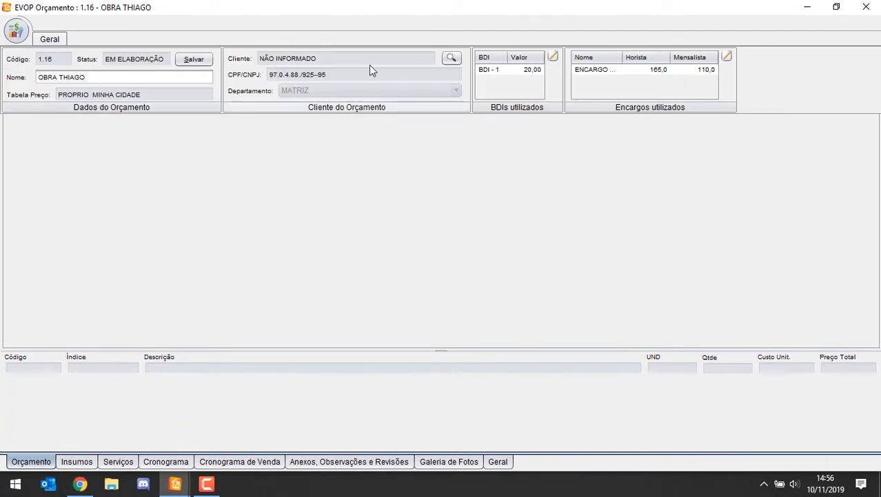
{"action": "left_click", "coordinate": [451, 58]}
{"action": "left_click", "coordinate": [268, 105]}
{"action": "double_click", "coordinate": [348, 129]}
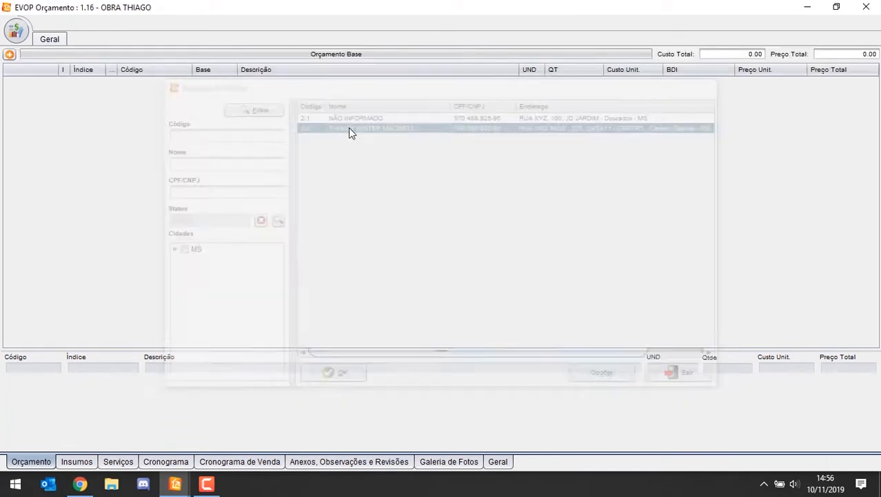
{"action": "left_click", "coordinate": [52, 42]}
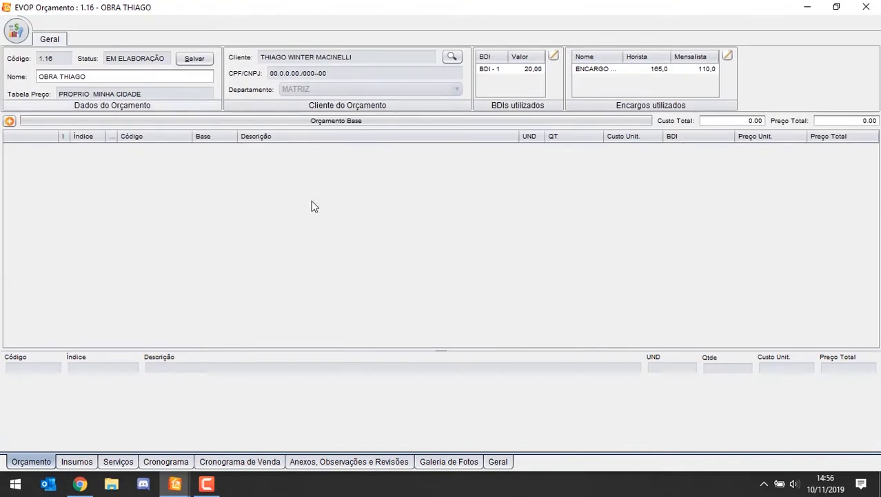
Step: In the budget's general data, refresh the group list and assign the budget to the group ORÇAMENTOS PARA OBRAS
{"action": "left_click", "coordinate": [51, 42]}
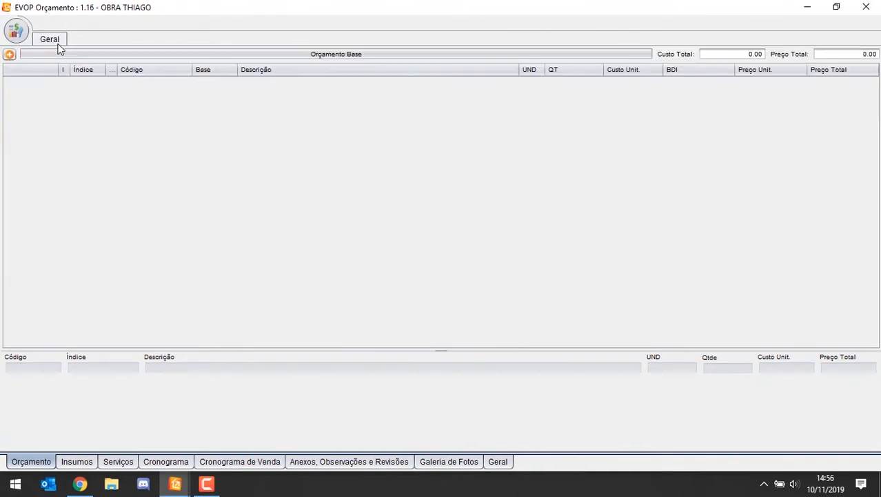
{"action": "left_click", "coordinate": [58, 43]}
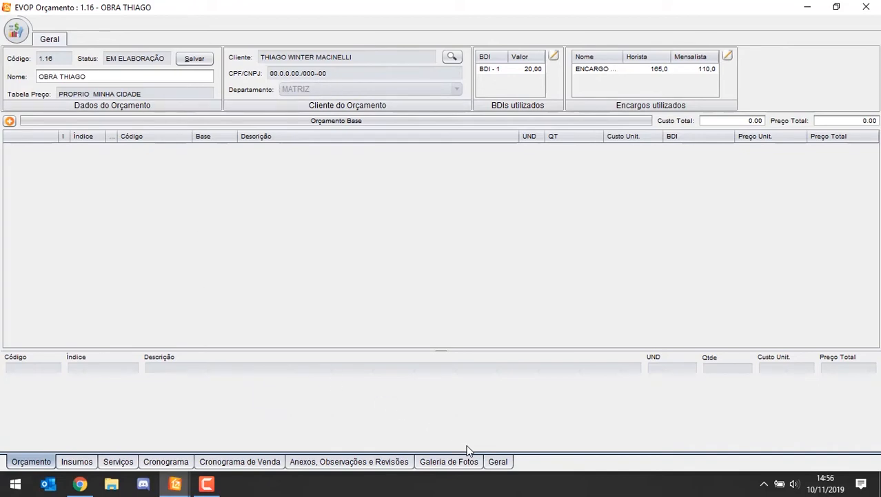
{"action": "left_click", "coordinate": [498, 462]}
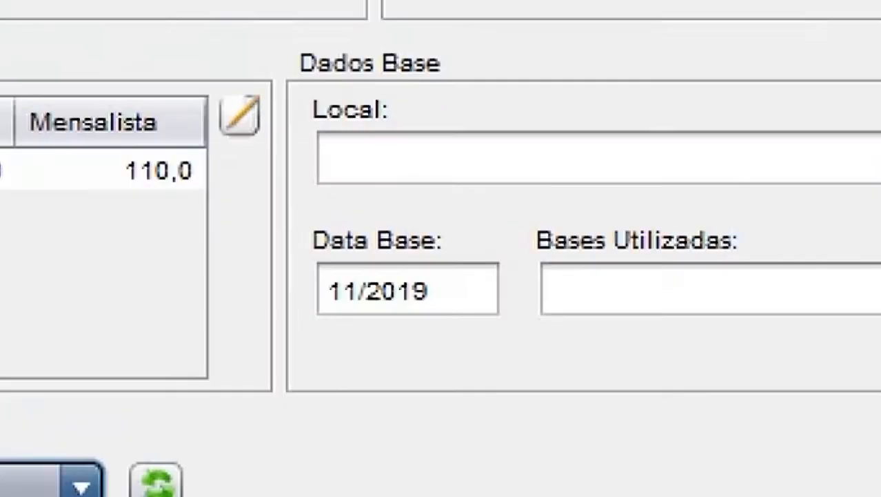
{"action": "left_click", "coordinate": [327, 311]}
{"action": "left_click", "coordinate": [369, 308]}
{"action": "left_click", "coordinate": [502, 377]}
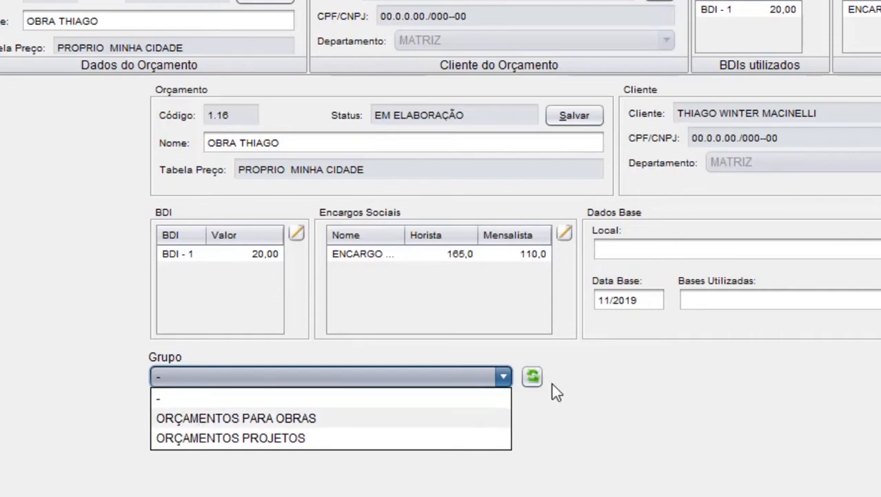
{"action": "left_click", "coordinate": [533, 377]}
{"action": "left_click", "coordinate": [502, 377]}
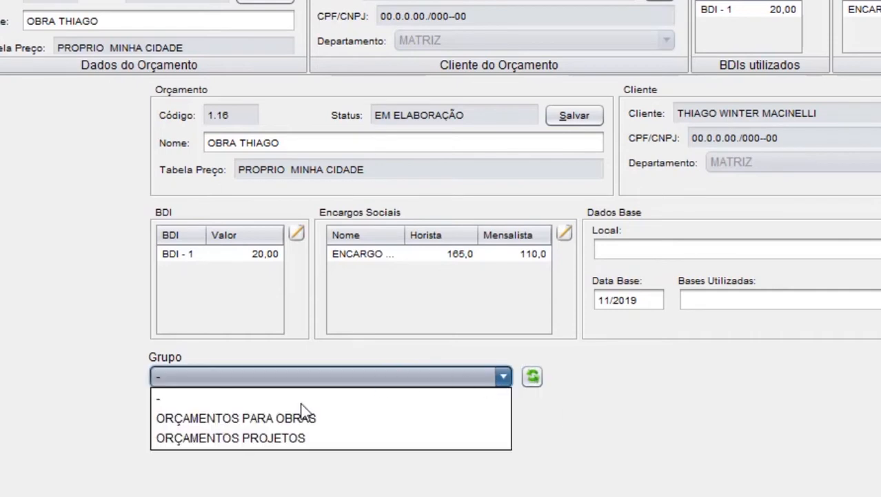
{"action": "left_click", "coordinate": [228, 418]}
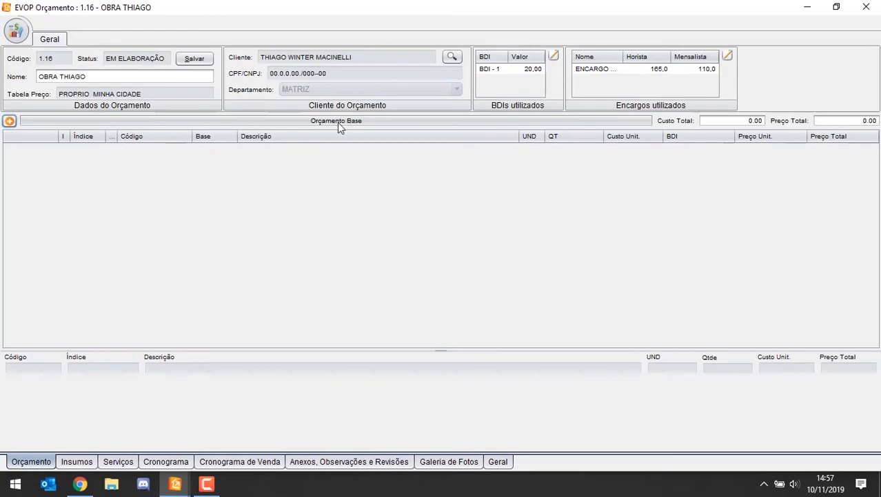
Step: Collapse the budget's general data header and add two chapters to the base budget
{"action": "left_click", "coordinate": [49, 39]}
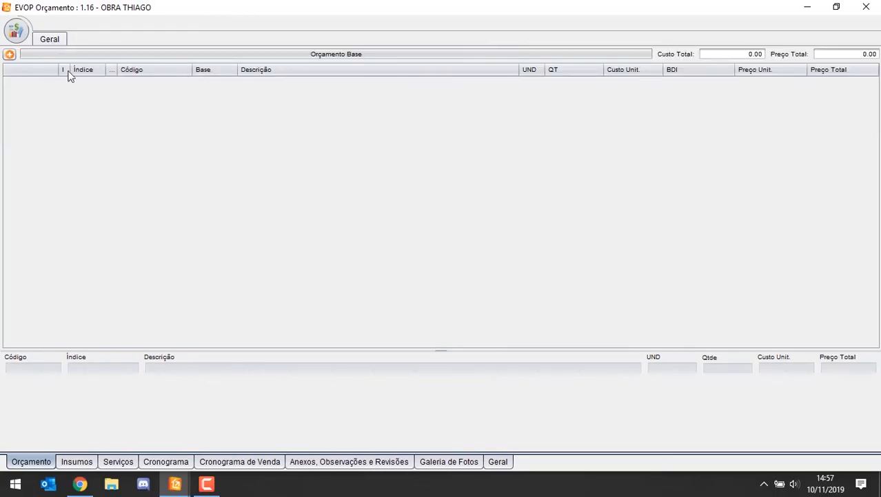
{"action": "left_click", "coordinate": [9, 53]}
{"action": "left_click", "coordinate": [49, 78]}
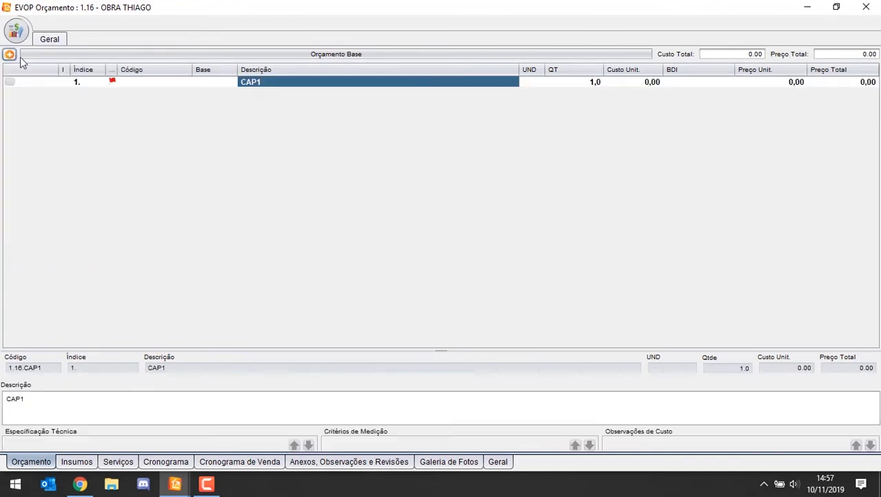
{"action": "left_click", "coordinate": [10, 54]}
{"action": "left_click", "coordinate": [42, 77]}
Step: Change the description of the first chapter to INFRA ESTRUTURA
{"action": "left_click", "coordinate": [253, 83]}
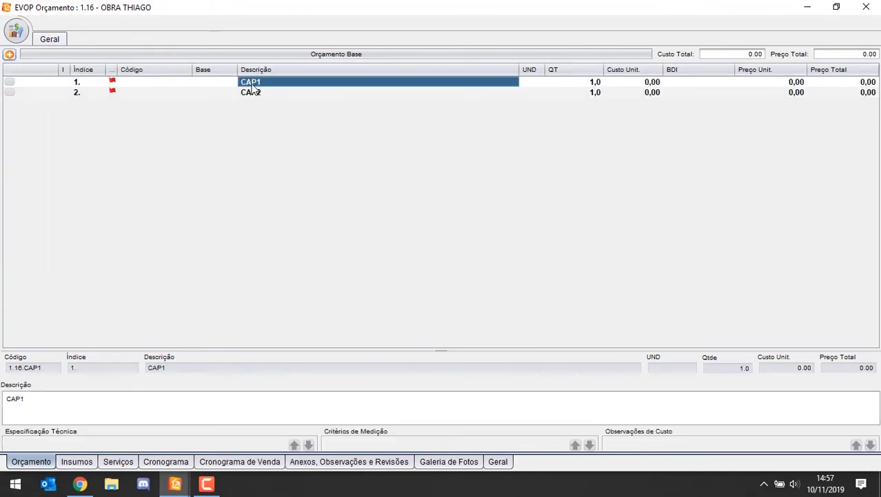
{"action": "left_click", "coordinate": [253, 83]}
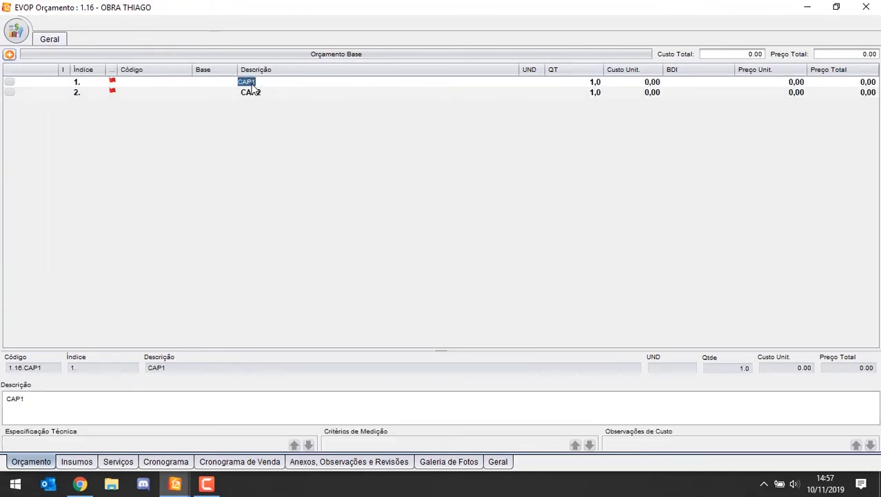
{"action": "type", "text": "INFRA ESTRUTURA"}
{"action": "key", "text": "Return"}
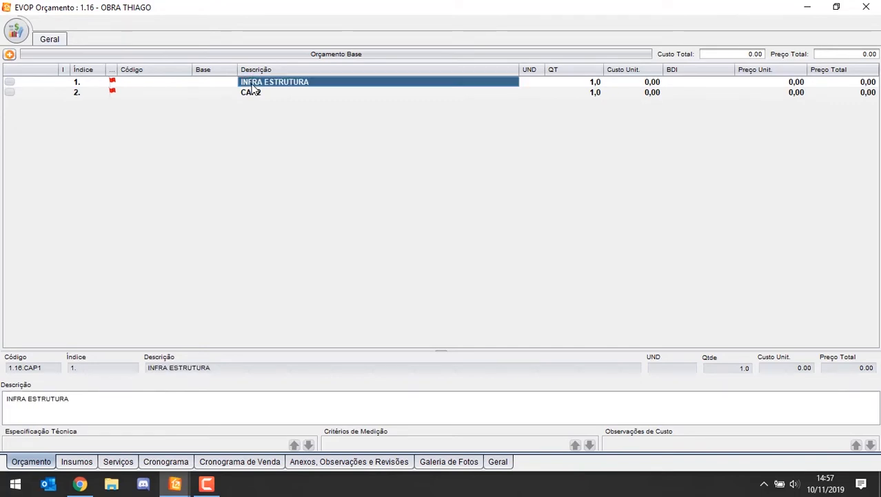
Step: Change the description of the first chapter to ESTRUTURA
{"action": "key", "text": "Down"}
{"action": "left_click", "coordinate": [252, 83]}
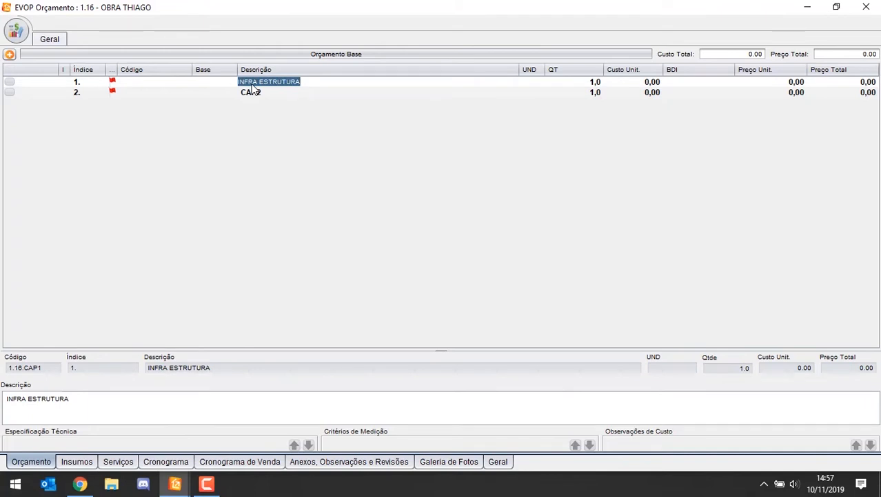
{"action": "key", "text": "Down"}
{"action": "left_click", "coordinate": [253, 90]}
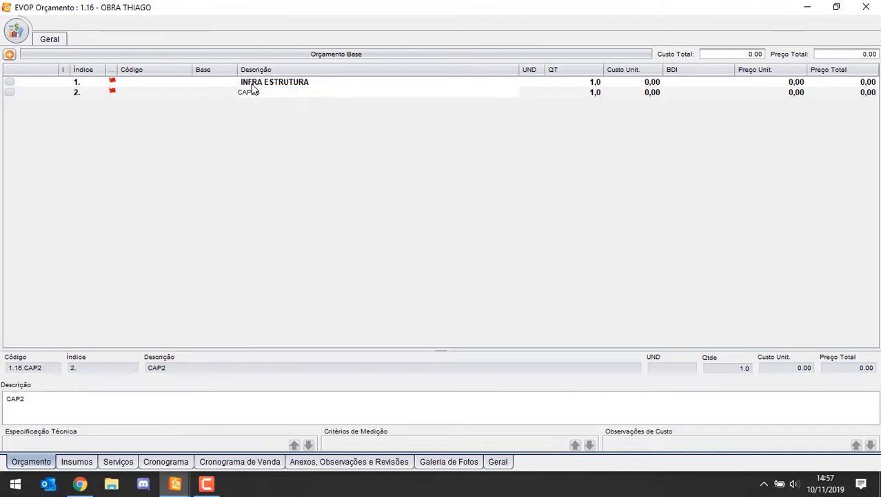
{"action": "key", "text": "Return"}
{"action": "left_click", "coordinate": [252, 84]}
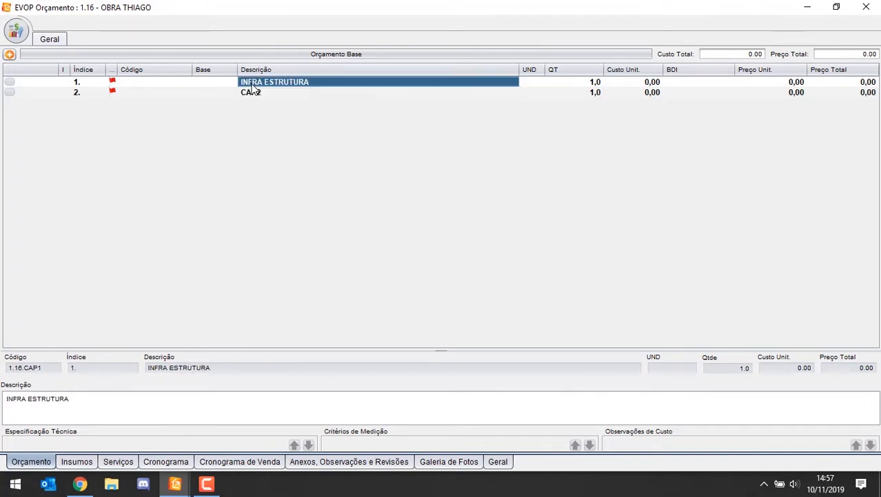
{"action": "left_click", "coordinate": [252, 85]}
{"action": "type", "text": "ESTRUTUR"}
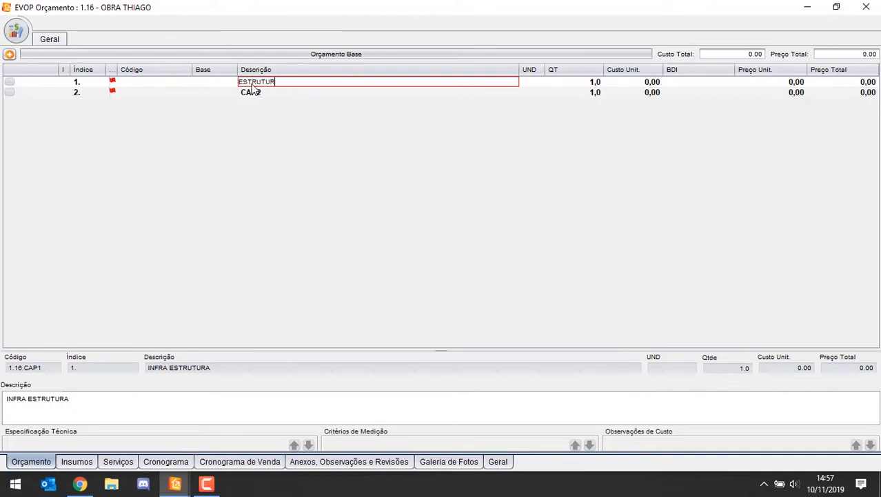
{"action": "type", "text": "A"}
{"action": "key", "text": "Return"}
Step: Rename the first chapter MURO and delete the second chapter, CAP2
{"action": "left_click", "coordinate": [252, 85]}
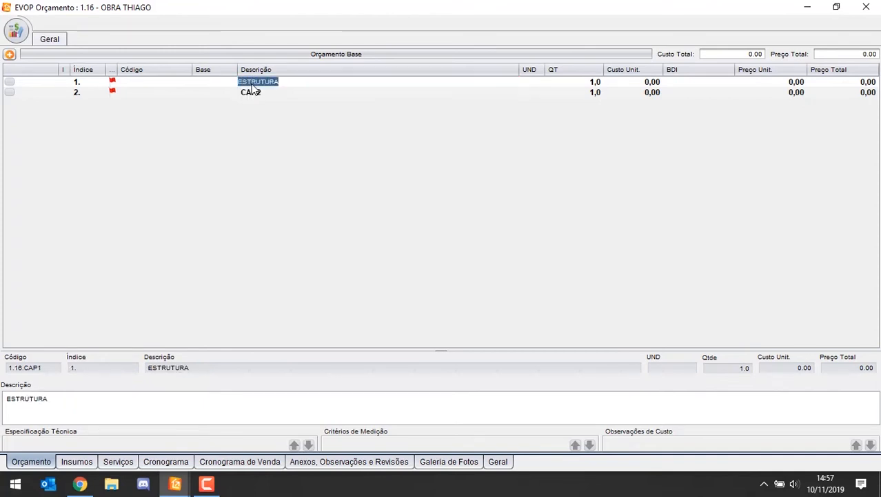
{"action": "type", "text": "MURO"}
{"action": "left_click", "coordinate": [253, 88]}
{"action": "key", "text": "Delete"}
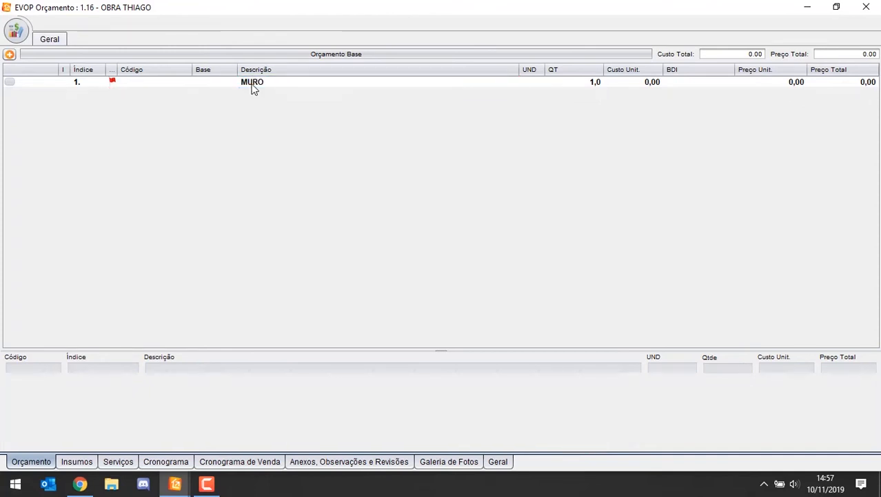
Step: Search the own base's compositions for MURO and add 9.10.025.002, MURO DIVISORIOS DE ALVENARIA DE 1/2 VEZ, to the MURO chapter
{"action": "right_click", "coordinate": [253, 83]}
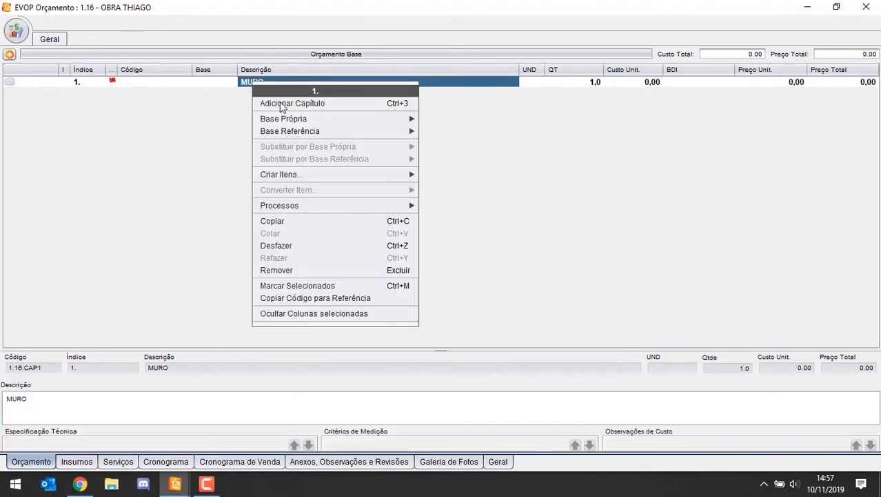
{"action": "mouse_move", "coordinate": [290, 119]}
{"action": "left_click", "coordinate": [481, 134]}
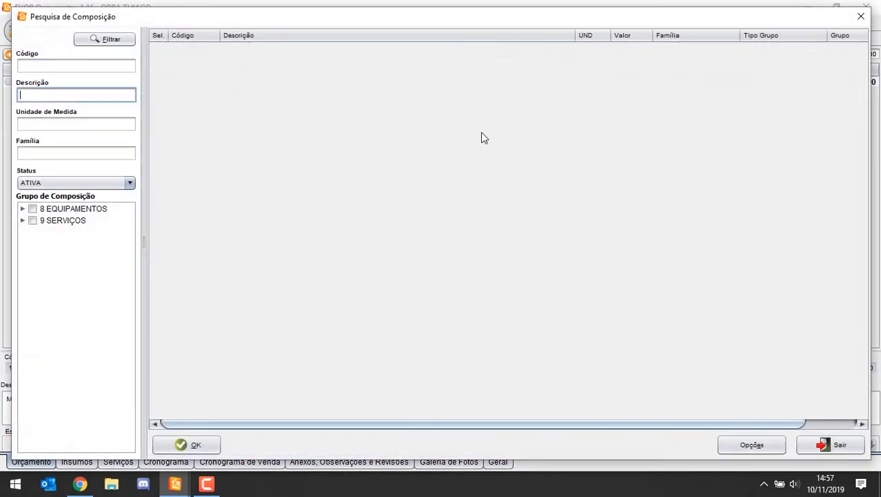
{"action": "type", "text": "MURO"}
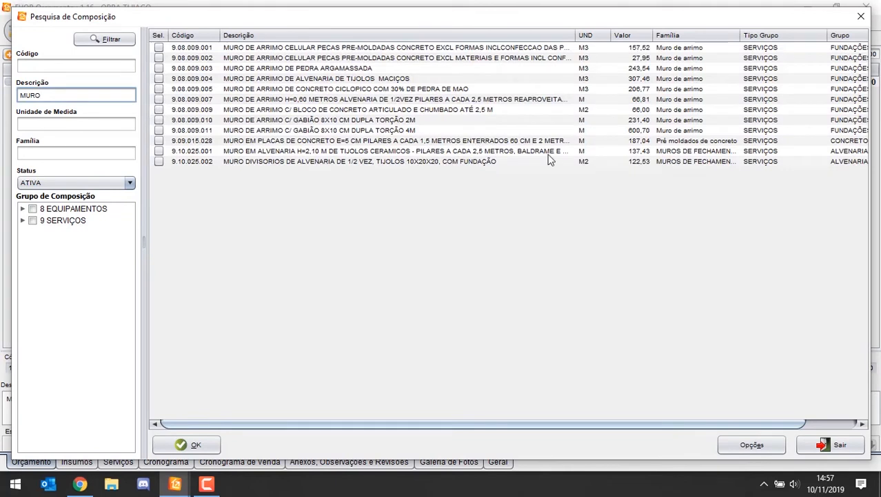
{"action": "left_click", "coordinate": [293, 80]}
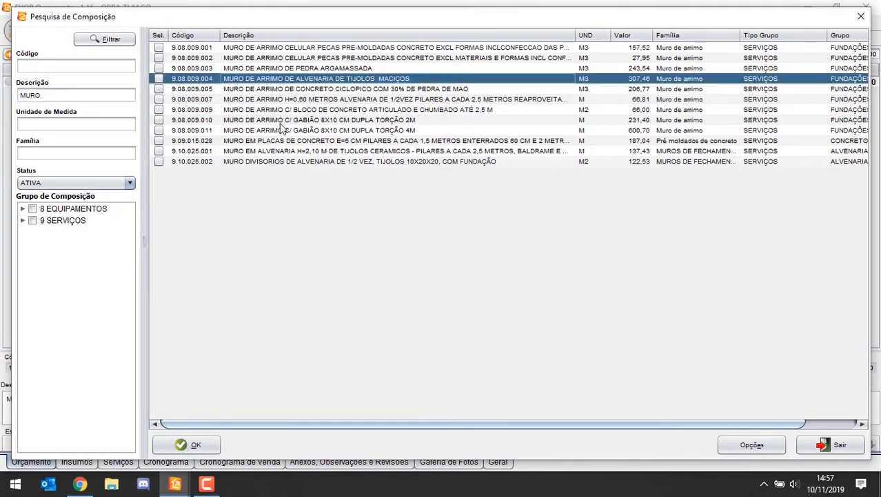
{"action": "left_click", "coordinate": [276, 162]}
{"action": "key", "text": "space"}
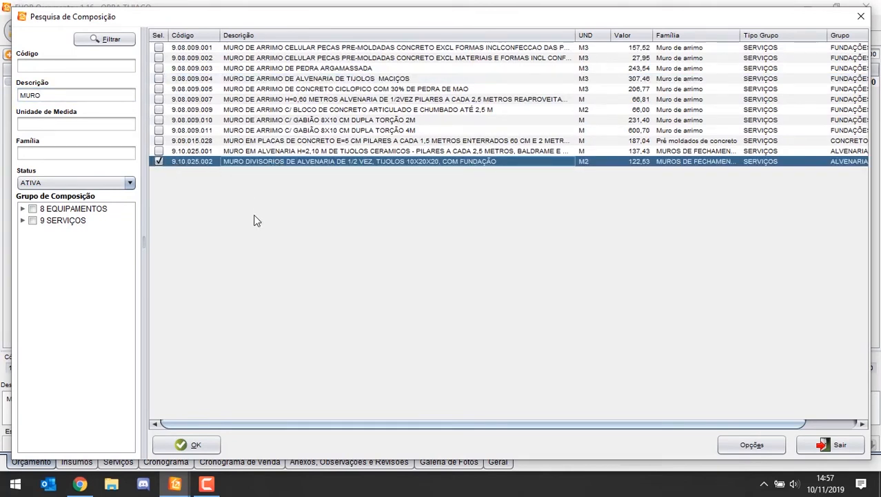
{"action": "left_click", "coordinate": [192, 445]}
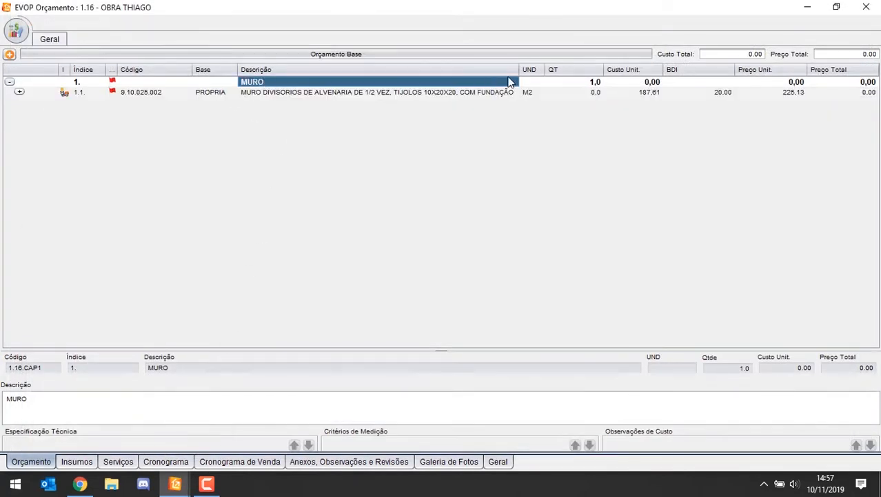
Step: Add a second chapter to the budget and name it REVESTIMENTOS
{"action": "left_click", "coordinate": [9, 54]}
{"action": "left_click", "coordinate": [20, 78]}
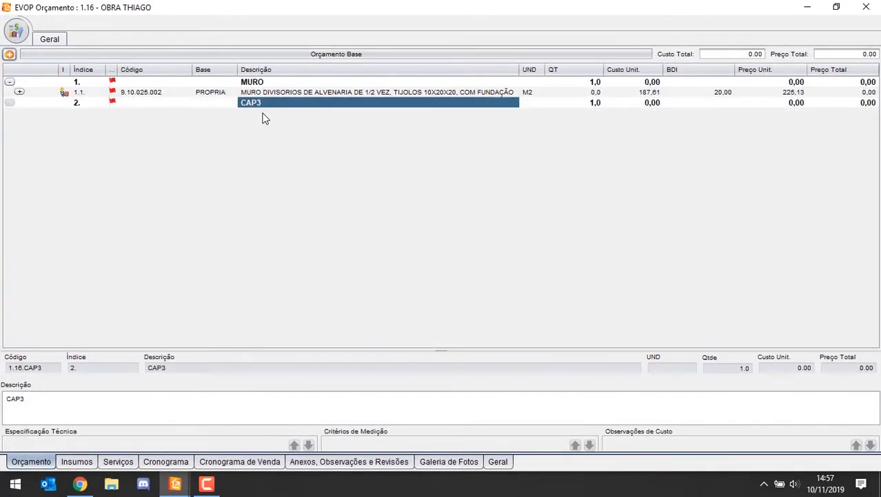
{"action": "left_click", "coordinate": [260, 105]}
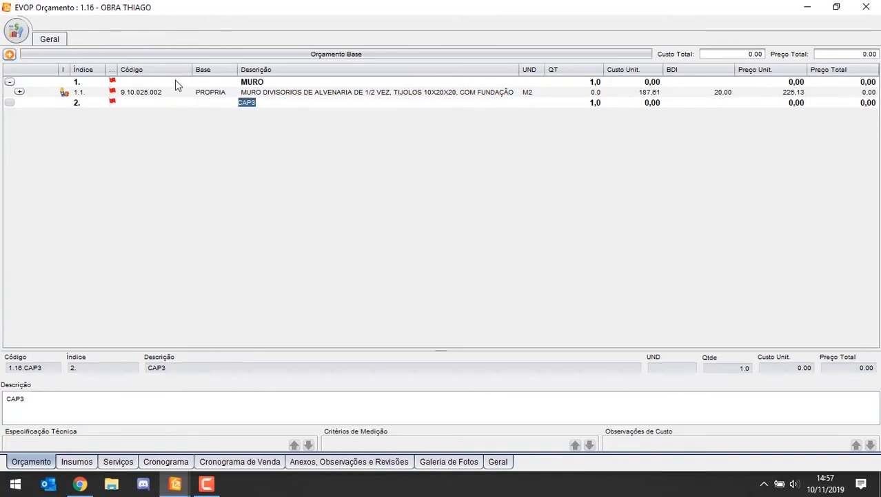
{"action": "type", "text": "REVESTIMENTOS"}
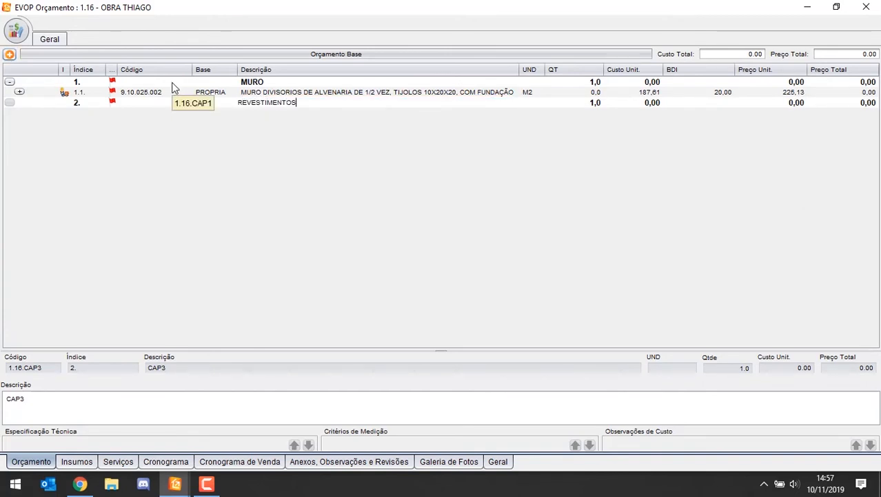
{"action": "key", "text": "Return"}
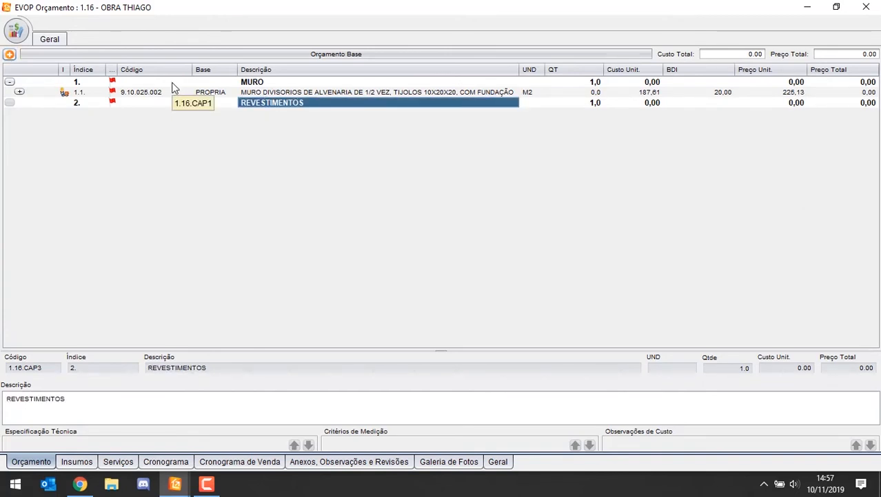
Step: Add a third chapter to the budget and name it PIINTURA
{"action": "left_click", "coordinate": [9, 54]}
{"action": "left_click", "coordinate": [22, 82]}
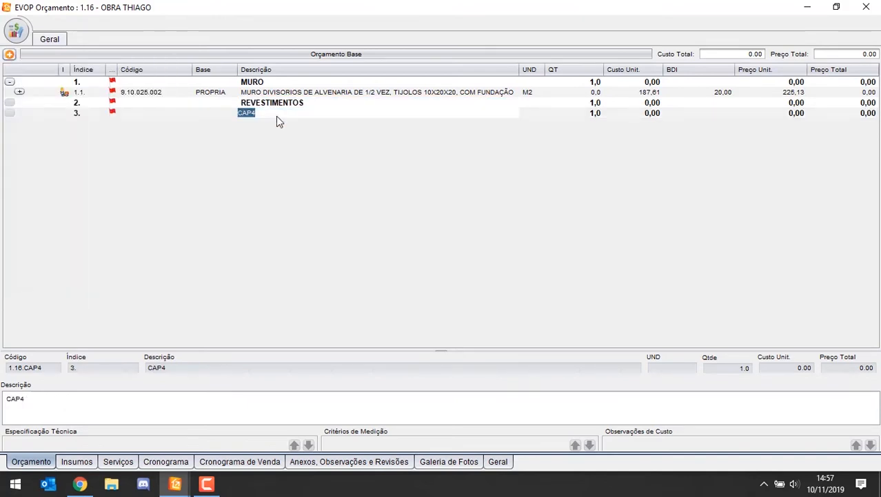
{"action": "type", "text": "PIINTURA"}
{"action": "key", "text": "Return"}
{"action": "left_click", "coordinate": [309, 104]}
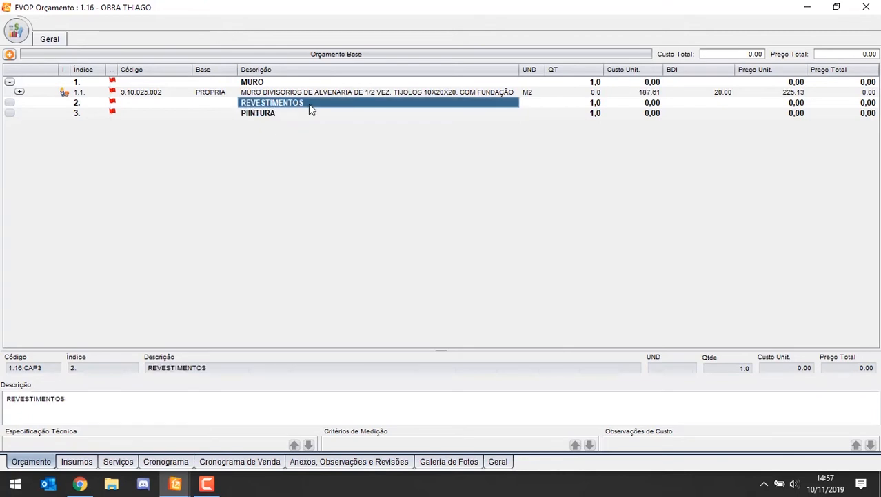
{"action": "key", "text": "Insert"}
{"action": "key", "text": "Return"}
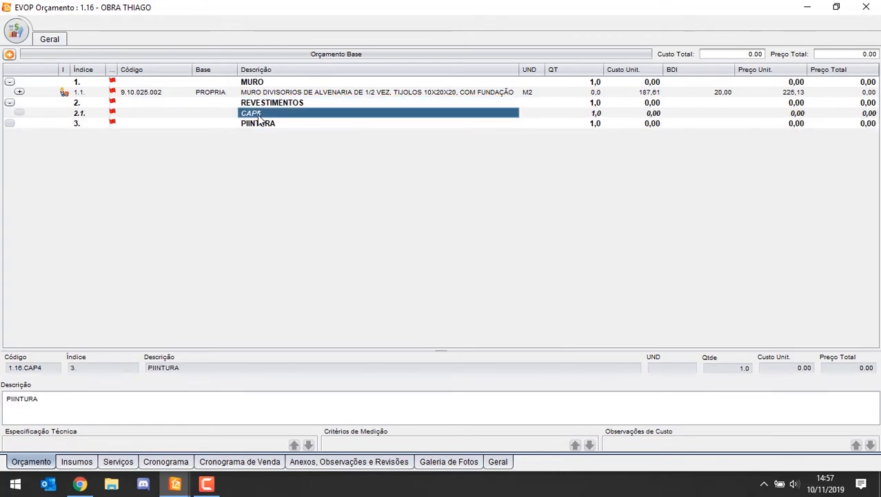
{"action": "key", "text": "Delete"}
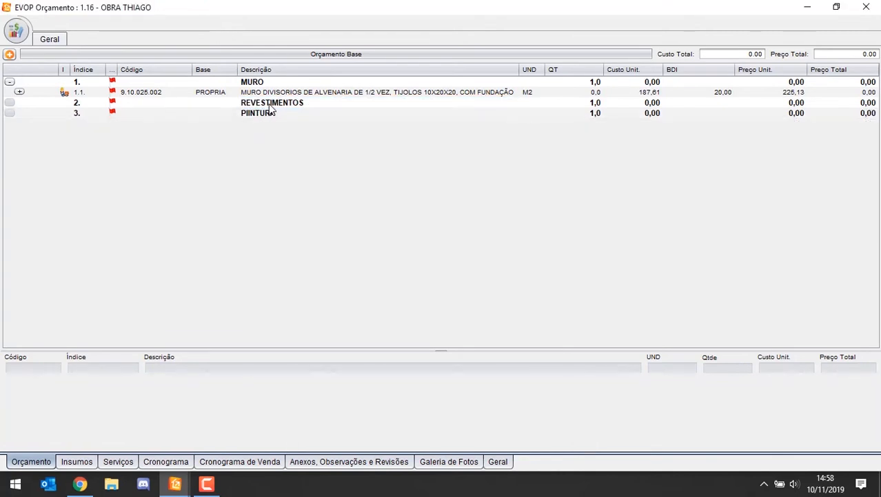
Step: For the REVESTIMENTOS chapter, search the own base's compositions by the description CHAPIS
{"action": "right_click", "coordinate": [269, 104]}
{"action": "mouse_move", "coordinate": [300, 143]}
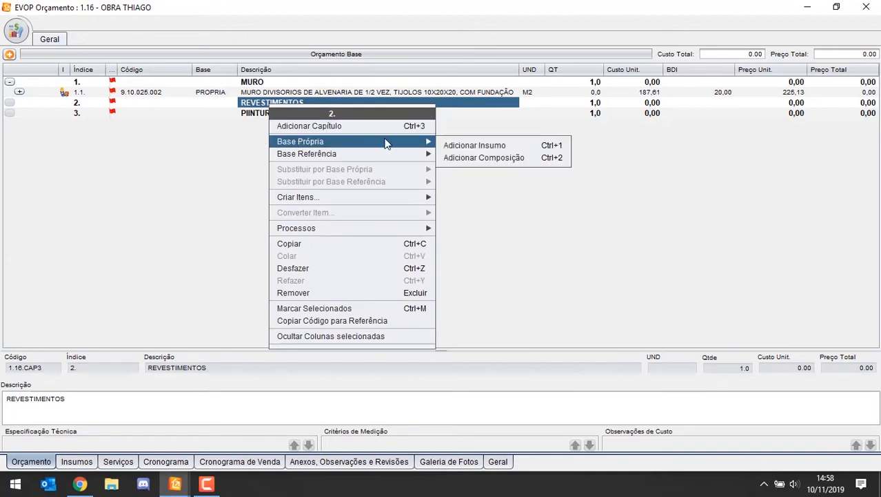
{"action": "left_click", "coordinate": [450, 158]}
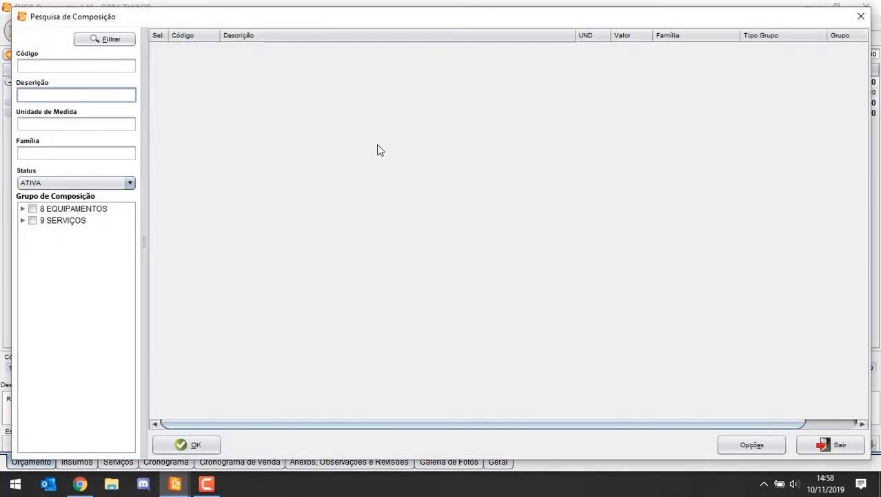
{"action": "type", "text": "CHAPIS"}
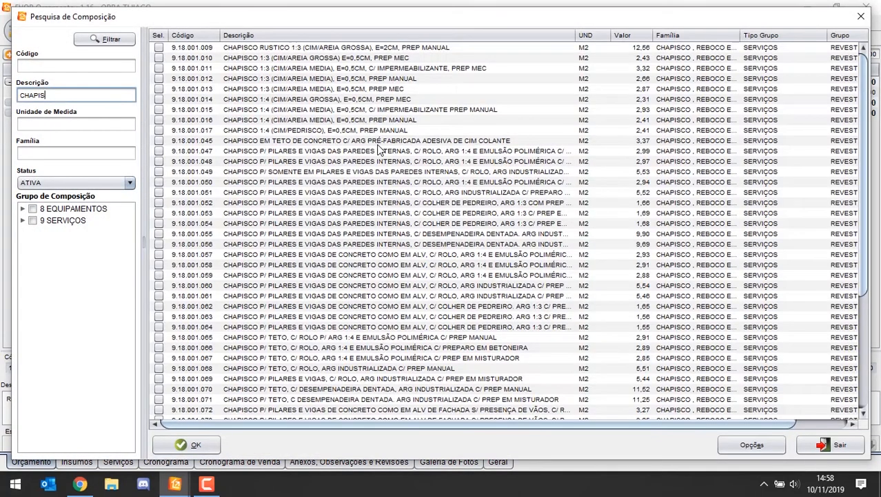
{"action": "key", "text": "Tab"}
{"action": "key", "text": "Down"}
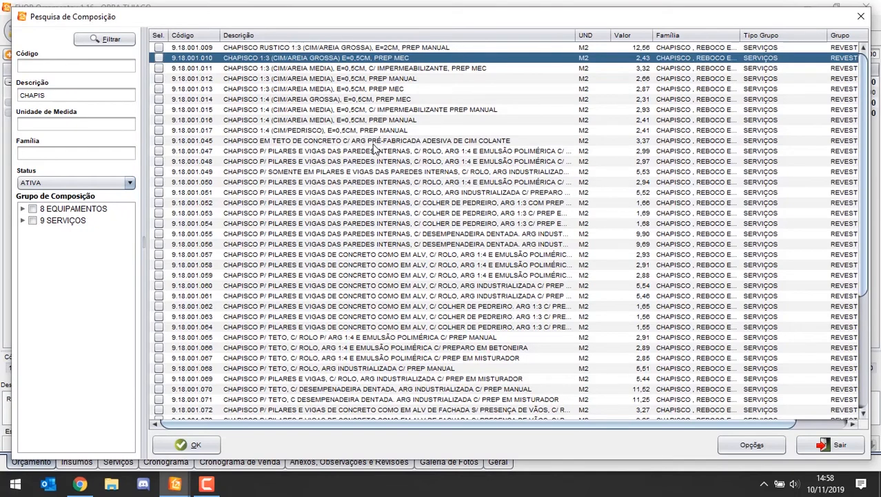
Step: Mark only composition 9.18.001.014, CHAPISCO 1:4 (CIM/AREIA GROSSA), E=0,5CM, PREP MEC, for insertion
{"action": "left_click", "coordinate": [367, 90]}
{"action": "left_click", "coordinate": [375, 78]}
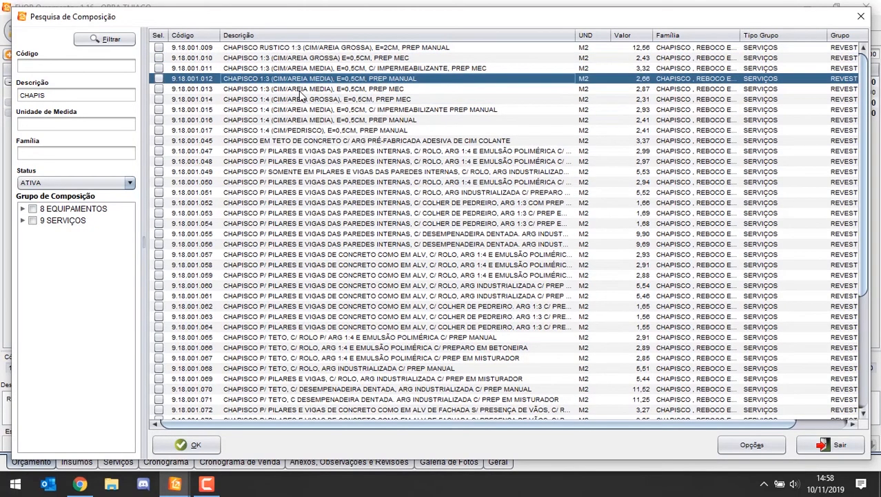
{"action": "left_click", "coordinate": [304, 90]}
{"action": "left_click", "coordinate": [159, 89]}
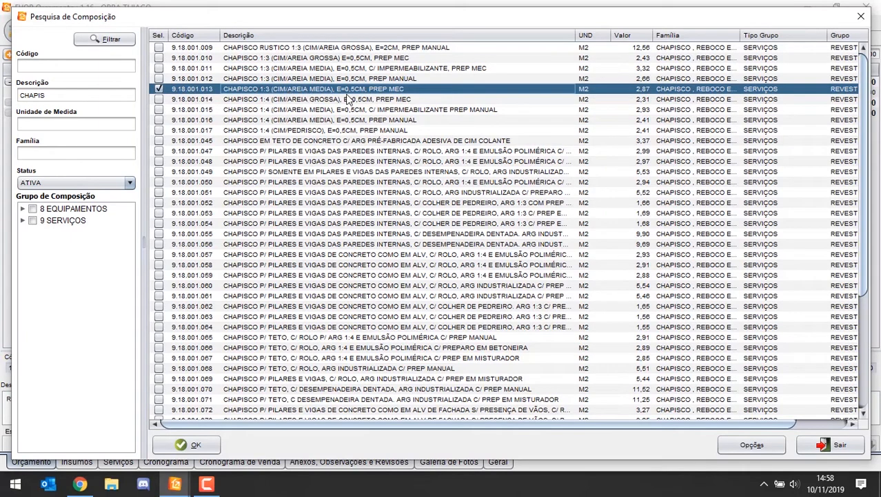
{"action": "left_click", "coordinate": [159, 89]}
{"action": "left_click", "coordinate": [159, 99]}
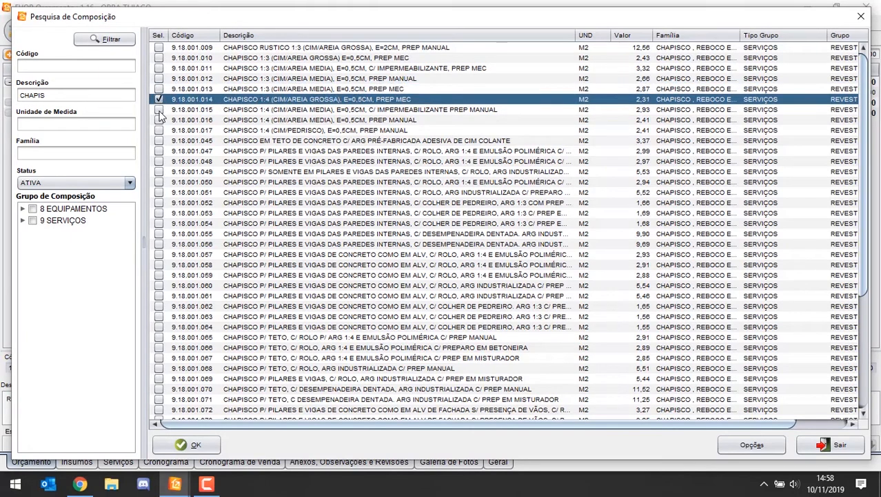
Step: Search for EMBOCO, mark 9.18.001.025, EMBOCO MASSA UNICA 1:2:8, E=2,5 CM, and add the marked compositions to the REVESTIMENTOS chapter
{"action": "left_click_drag", "start_coordinate": [49, 96], "coordinate": [1, 74]}
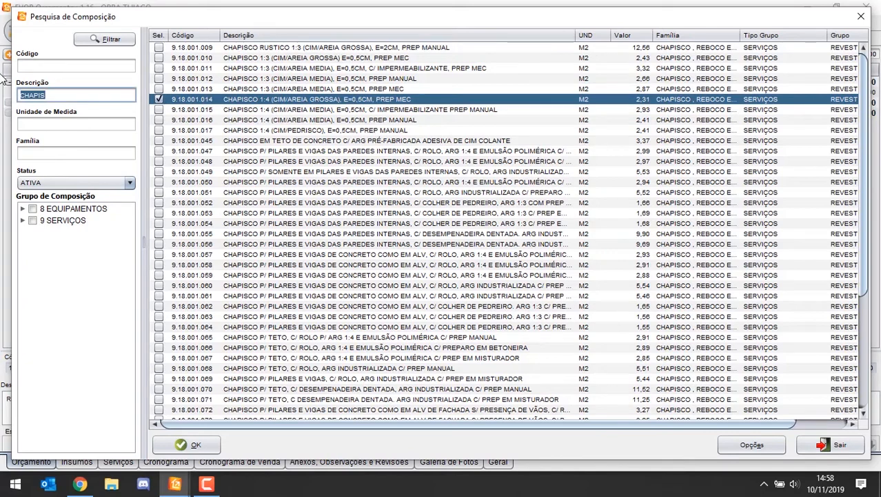
{"action": "type", "text": "EMBOCO"}
{"action": "key", "text": "Return"}
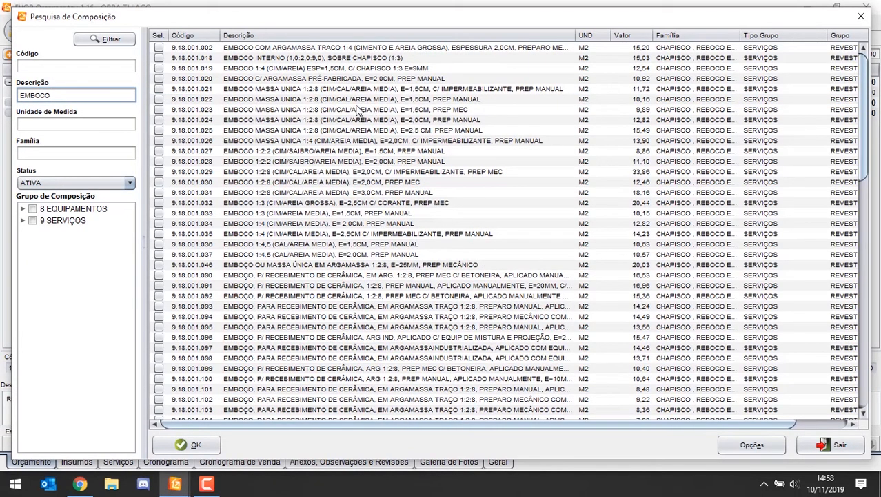
{"action": "left_click", "coordinate": [370, 131]}
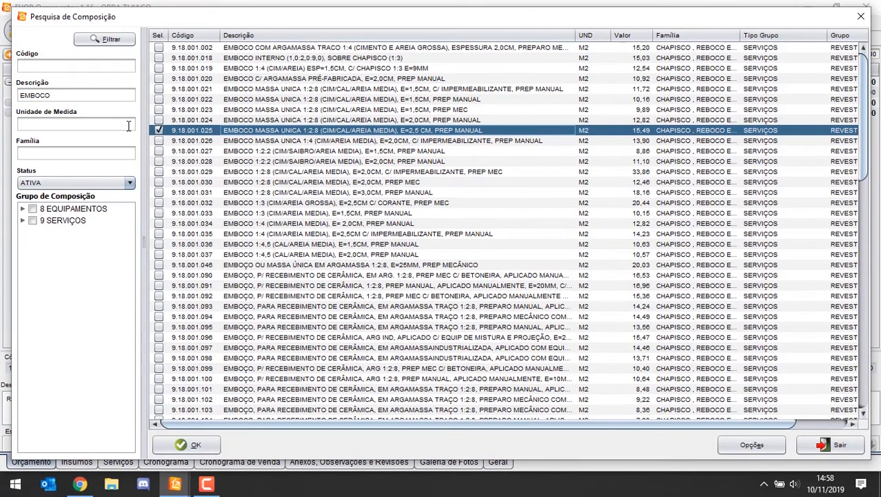
{"action": "left_click", "coordinate": [72, 91]}
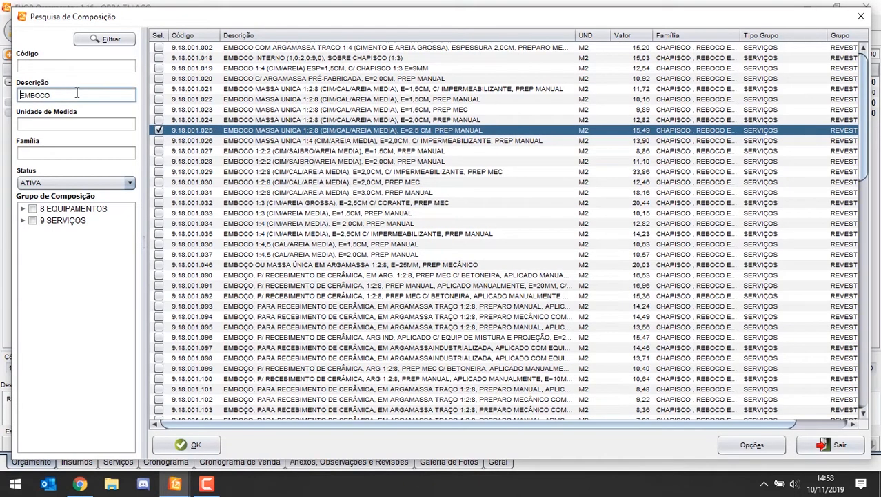
{"action": "left_click", "coordinate": [193, 444]}
{"action": "left_click", "coordinate": [584, 134]}
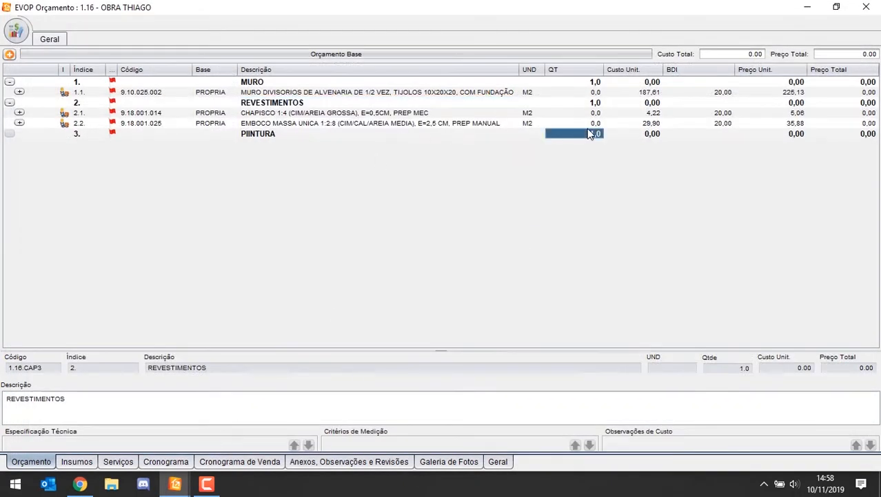
{"action": "left_click", "coordinate": [593, 112]}
Step: For the PIINTURA chapter, search the own base's compositions for %SELADOR and mark 9.20.015.007, FUNDO SELADOR ACRÍLICO, UMA DEMÃO
{"action": "left_click", "coordinate": [297, 134]}
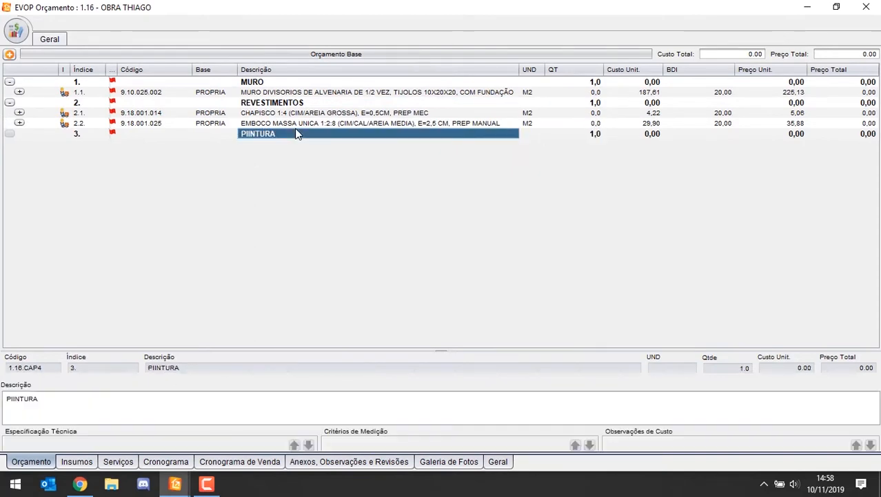
{"action": "key", "text": "F3"}
{"action": "key", "text": "Tab"}
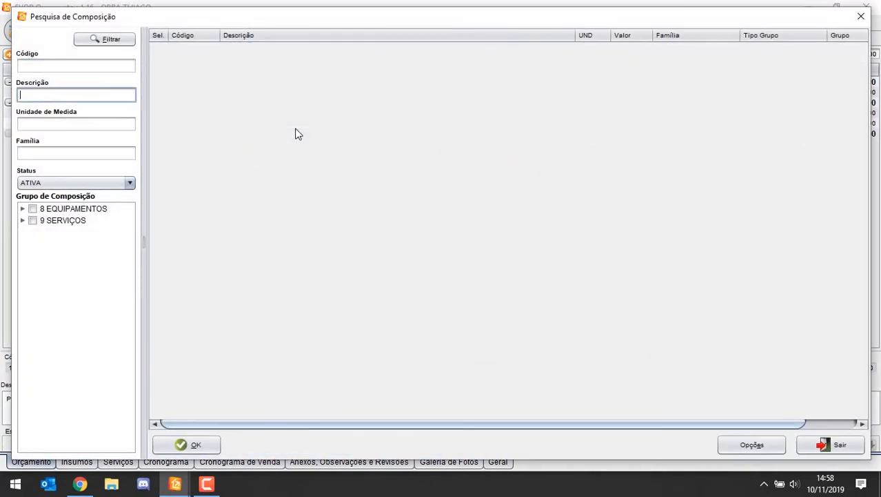
{"action": "type", "text": "SELADO"}
{"action": "key", "text": "Return"}
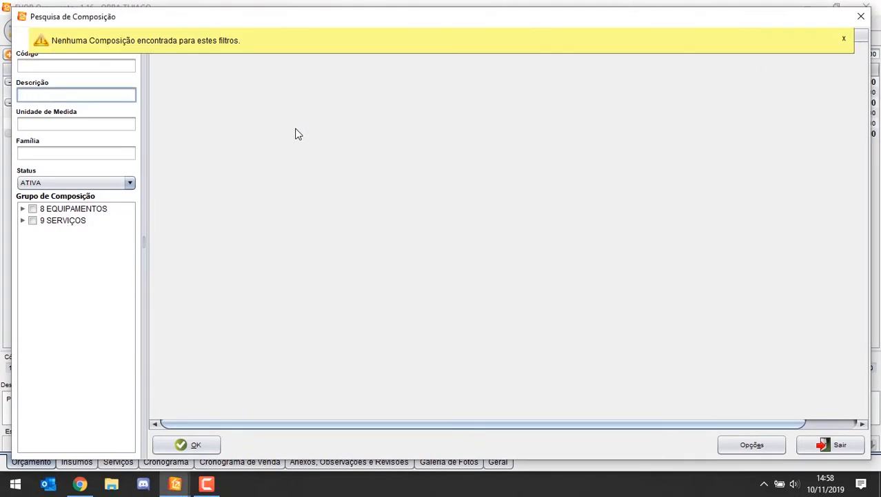
{"action": "type", "text": "%SELADOR"}
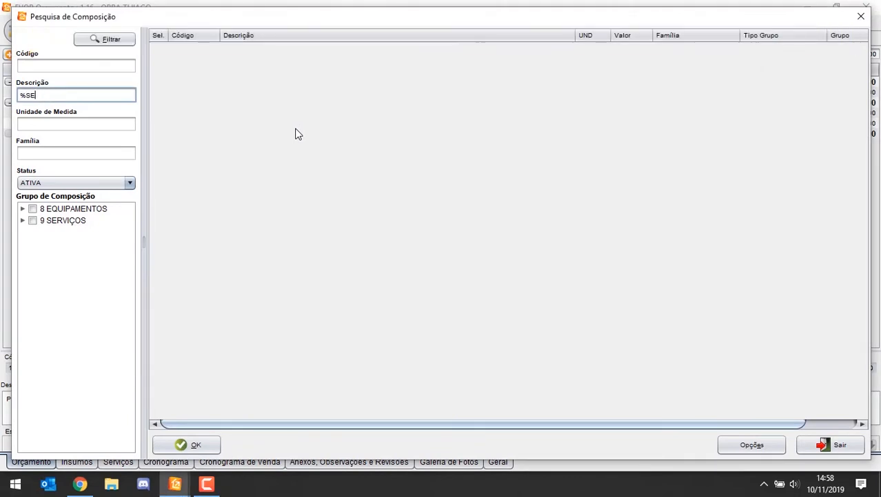
{"action": "key", "text": "Return"}
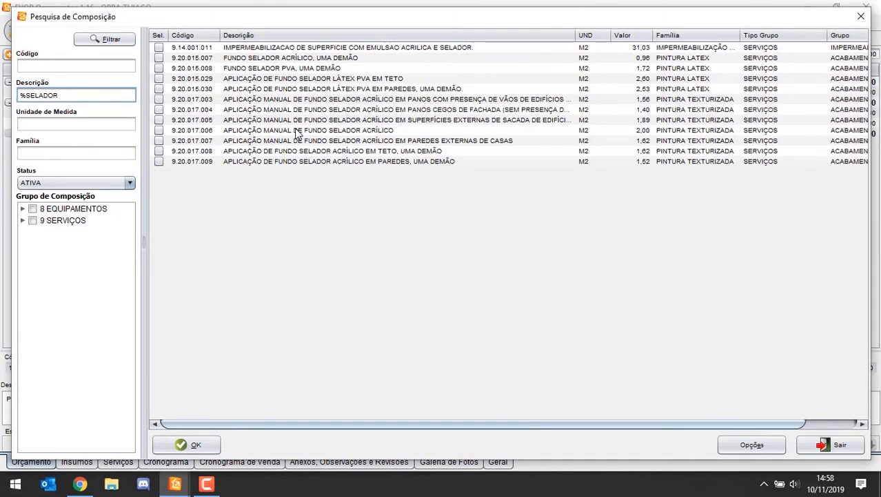
{"action": "left_click", "coordinate": [159, 58]}
{"action": "left_click", "coordinate": [159, 59]}
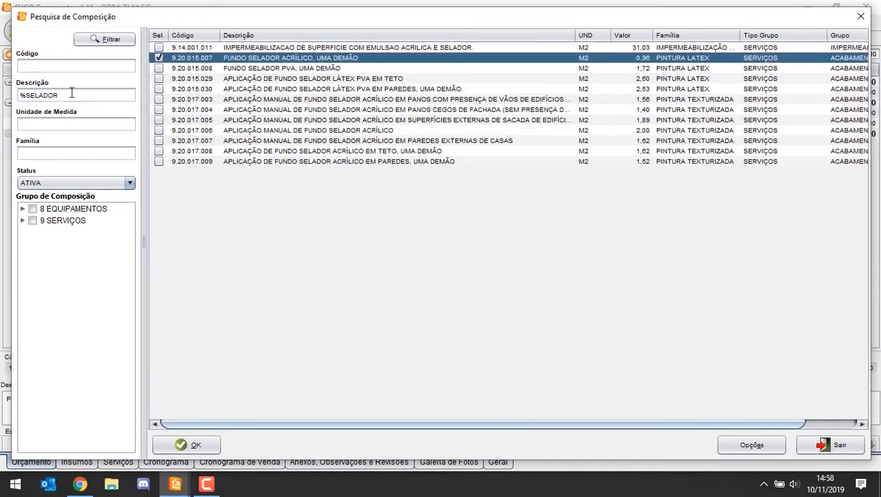
Step: Search the compositions by the description %ACRILICA and refine the filter to %PINTURA%ACRILICA
{"action": "left_click_drag", "start_coordinate": [72, 94], "coordinate": [4, 87]}
{"action": "type", "text": "%"}
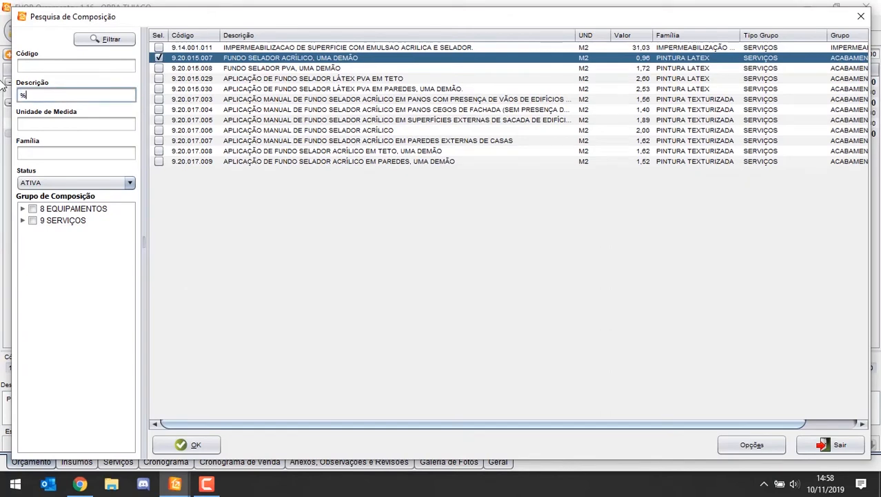
{"action": "type", "text": "ACRILICA"}
{"action": "key", "text": "Return"}
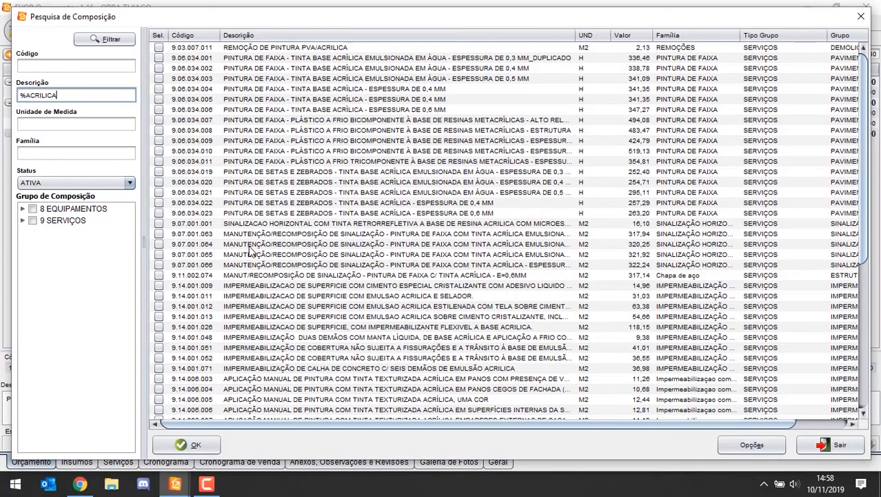
{"action": "scroll", "coordinate": [252, 252], "scroll_direction": "down", "scroll_amount": 8}
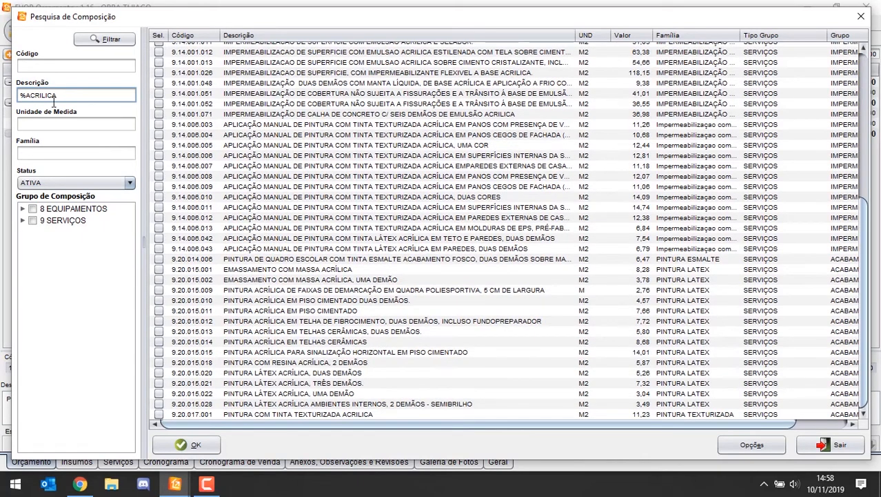
{"action": "left_click", "coordinate": [27, 96]}
{"action": "type", "text": "PINTURA%"}
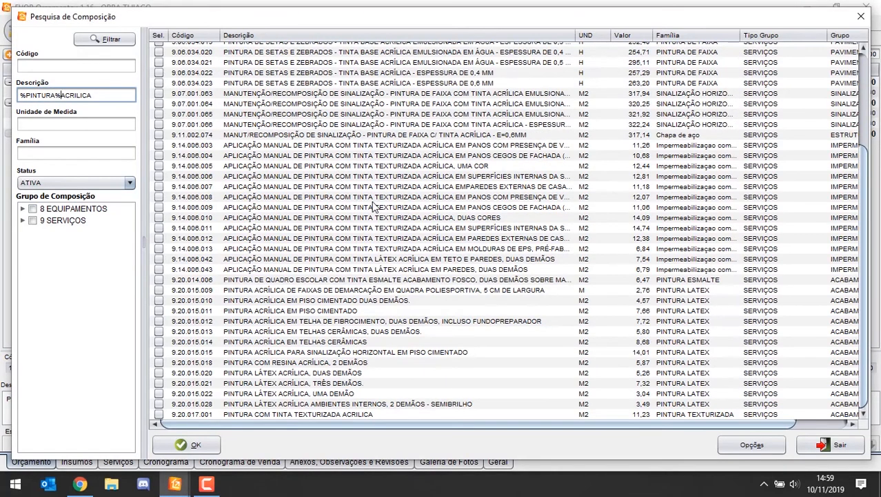
Step: Mark 9.20.015.020, PINTURA LÁTEX ACRÍLICA, DUAS DEMÃOS, and add the marked compositions to the PIINTURA chapter
{"action": "scroll", "coordinate": [372, 201], "scroll_direction": "up", "scroll_amount": 4}
{"action": "scroll", "coordinate": [297, 238], "scroll_direction": "down", "scroll_amount": 4}
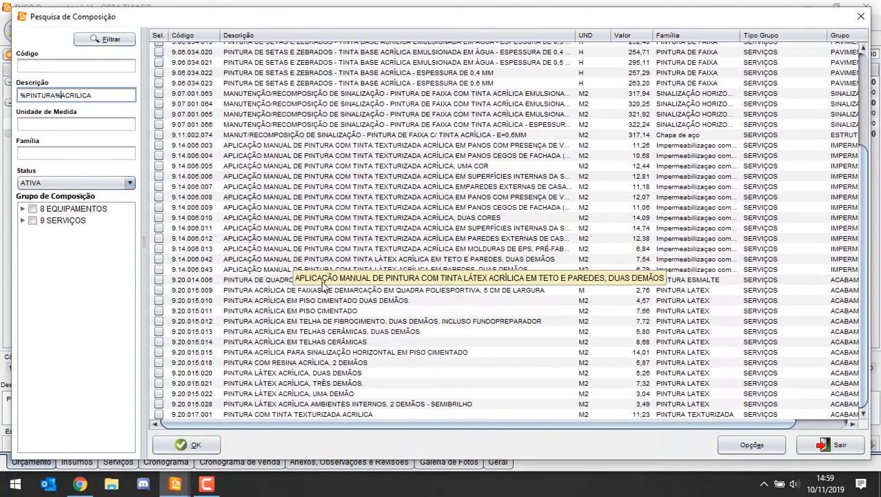
{"action": "left_click", "coordinate": [322, 312]}
{"action": "left_click", "coordinate": [354, 333]}
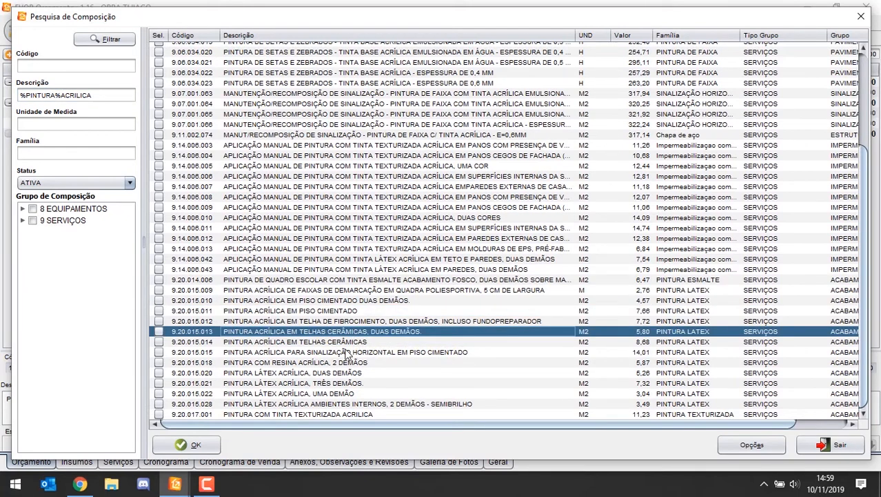
{"action": "left_click", "coordinate": [348, 393]}
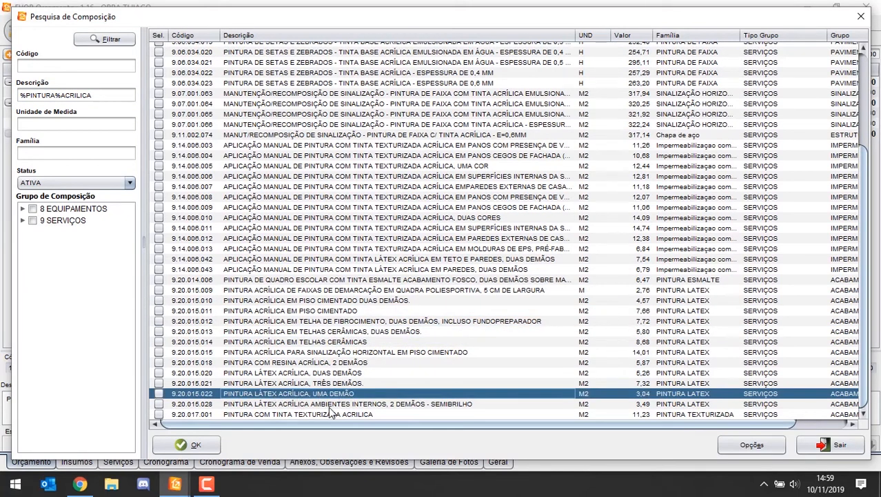
{"action": "left_click", "coordinate": [311, 373]}
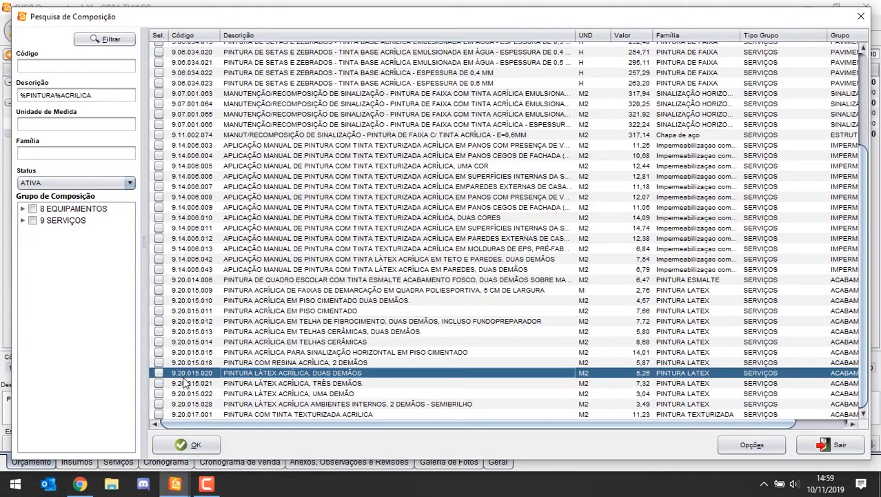
{"action": "left_click", "coordinate": [159, 373]}
{"action": "left_click", "coordinate": [178, 445]}
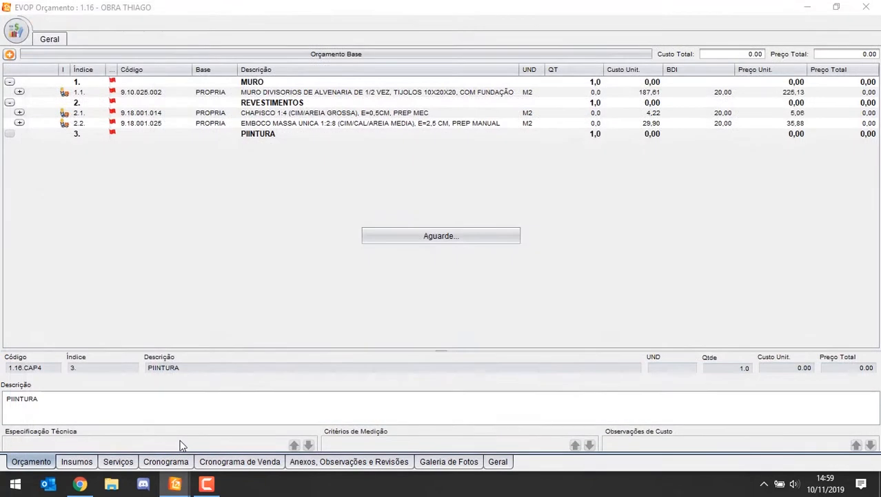
Step: Start a quantity calculation table for item 1.1, MURO DIVISORIOS, with column A named COMP and a value of 100
{"action": "left_click", "coordinate": [388, 144]}
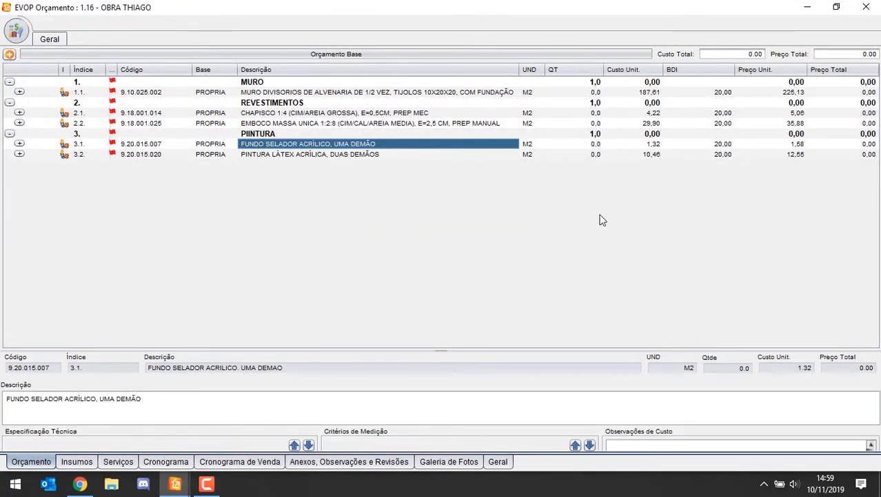
{"action": "left_click", "coordinate": [572, 94]}
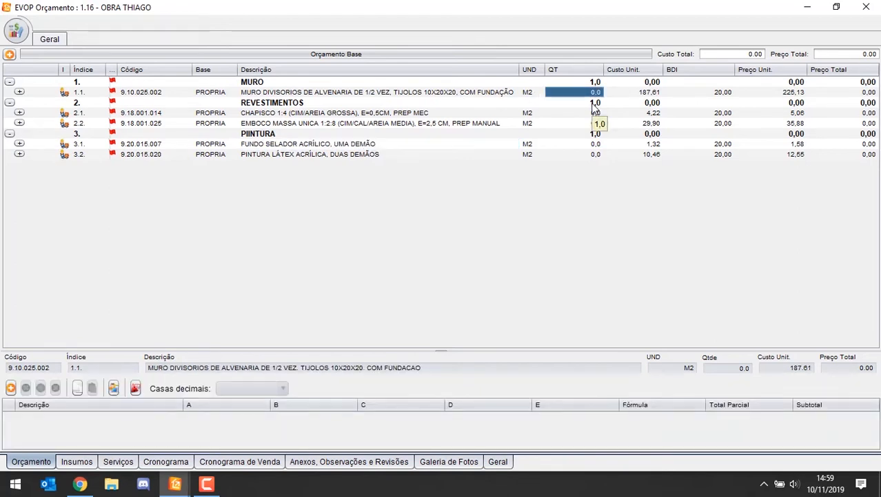
{"action": "left_click", "coordinate": [12, 388]}
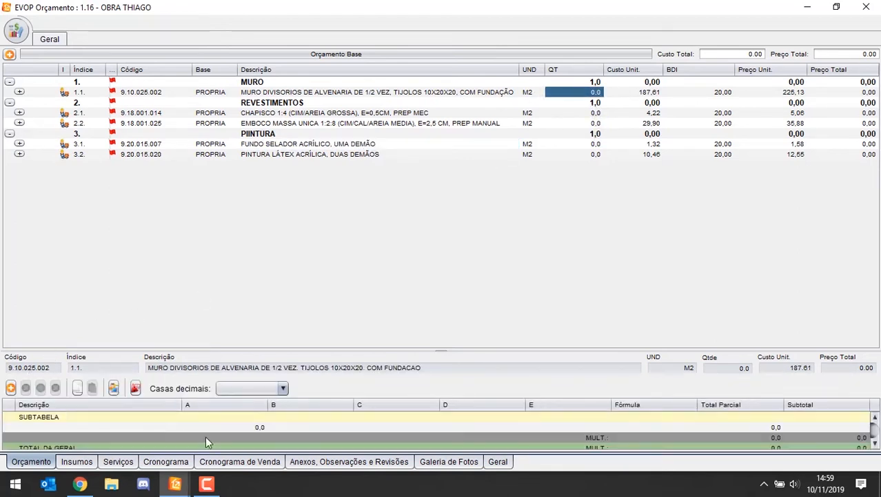
{"action": "left_click", "coordinate": [248, 413]}
{"action": "type", "text": "COMP"}
{"action": "key", "text": "Tab"}
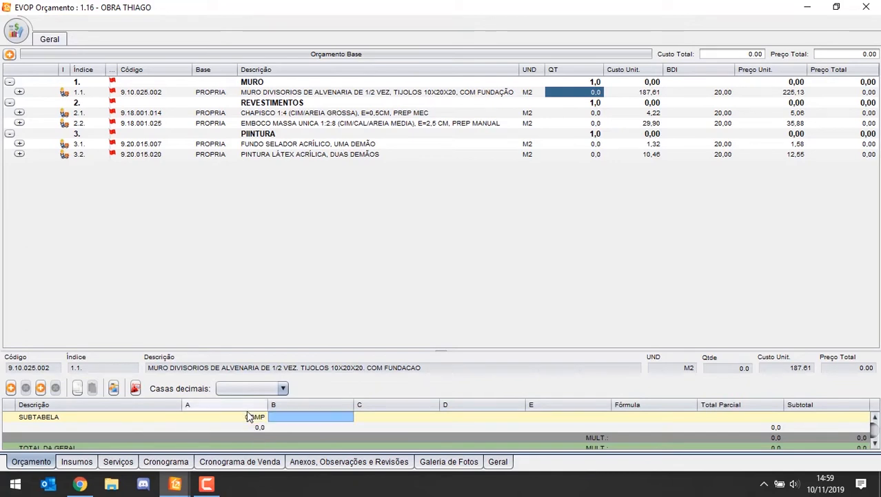
{"action": "key", "text": "Return"}
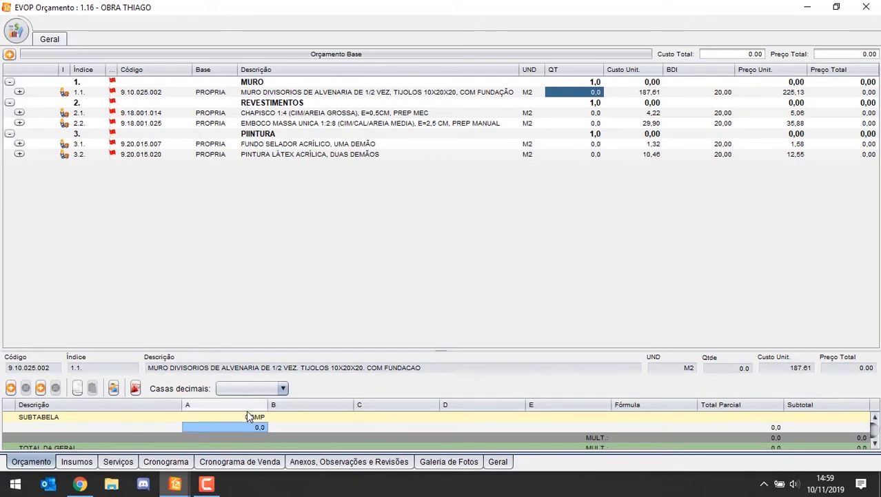
{"action": "type", "text": "100"}
{"action": "key", "text": "Return"}
Step: Name column B of the wall's quantity table ALT and set its value to 2,2
{"action": "key", "text": "Right"}
{"action": "key", "text": "Up"}
{"action": "key", "text": "Left"}
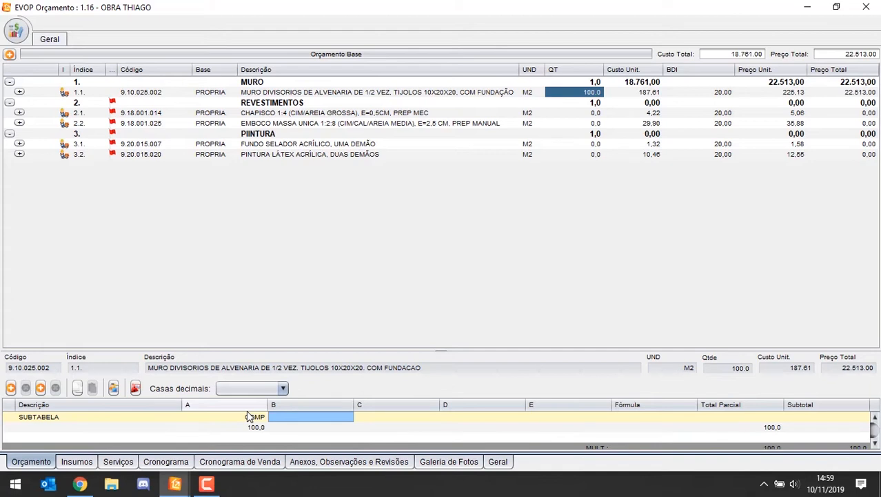
{"action": "type", "text": "ALT"}
{"action": "key", "text": "Return"}
{"action": "type", "text": "2,"}
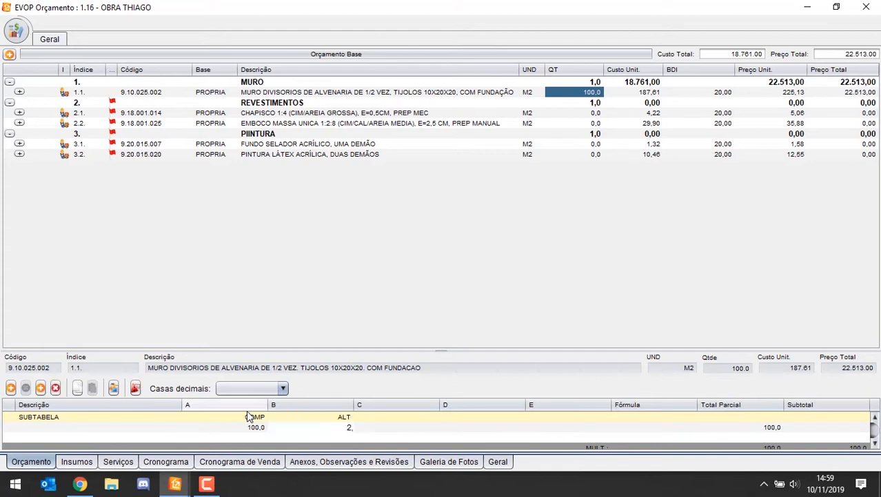
{"action": "type", "text": "2"}
{"action": "key", "text": "Return"}
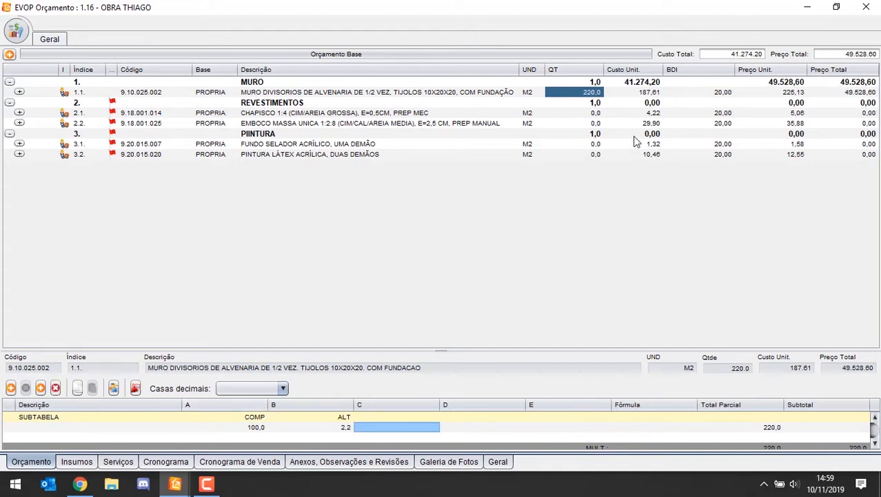
Step: Create a quantity calculation table for CHAPISCO 1:4, item 2.1, with 220 in column A and 2 in column B
{"action": "left_click", "coordinate": [588, 114]}
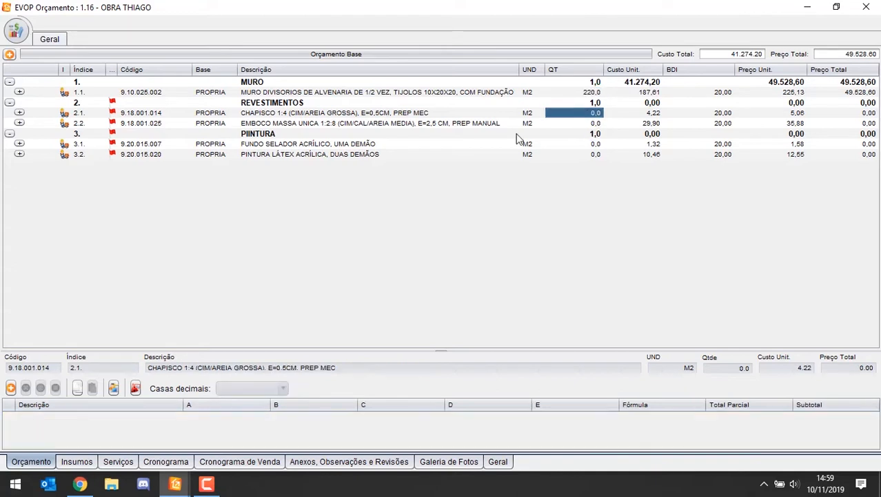
{"action": "left_click", "coordinate": [11, 387]}
{"action": "left_click", "coordinate": [247, 427]}
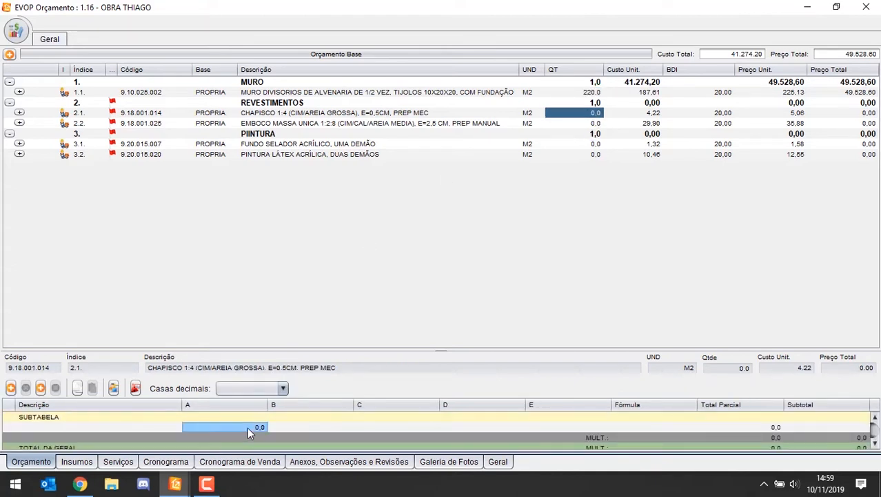
{"action": "type", "text": "2,020"}
{"action": "key", "text": "Return"}
{"action": "type", "text": "2"}
{"action": "key", "text": "Return"}
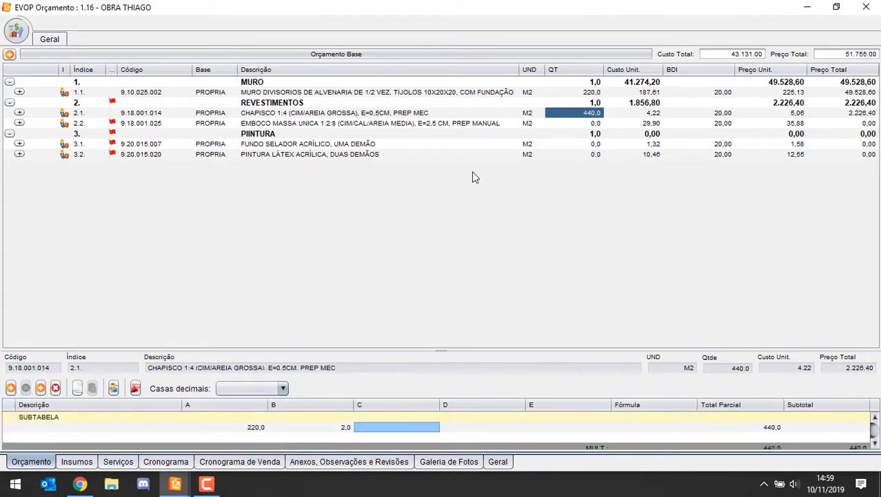
Step: Create a quantity calculation table for EMBOCO MASSA UNICA, item 2.2, with 220 in column A and 2 in column B
{"action": "left_click", "coordinate": [623, 122]}
{"action": "left_click", "coordinate": [564, 123]}
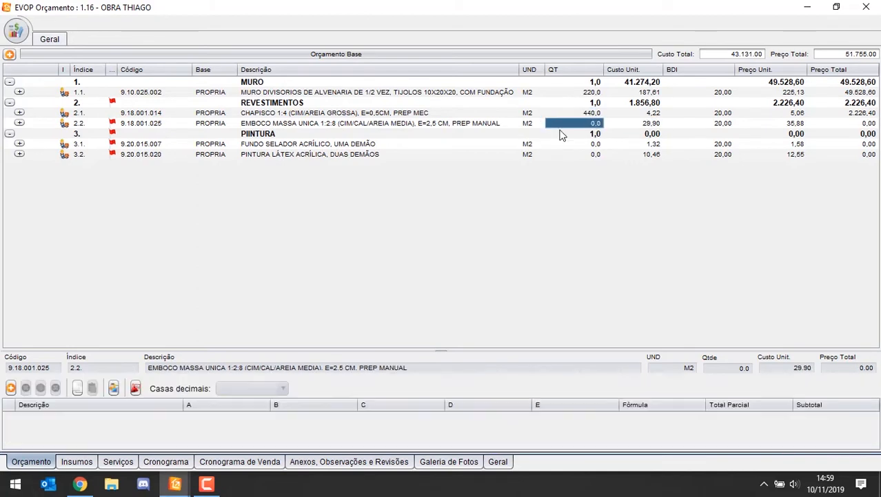
{"action": "left_click", "coordinate": [9, 388]}
{"action": "left_click", "coordinate": [200, 425]}
{"action": "type", "text": "220"}
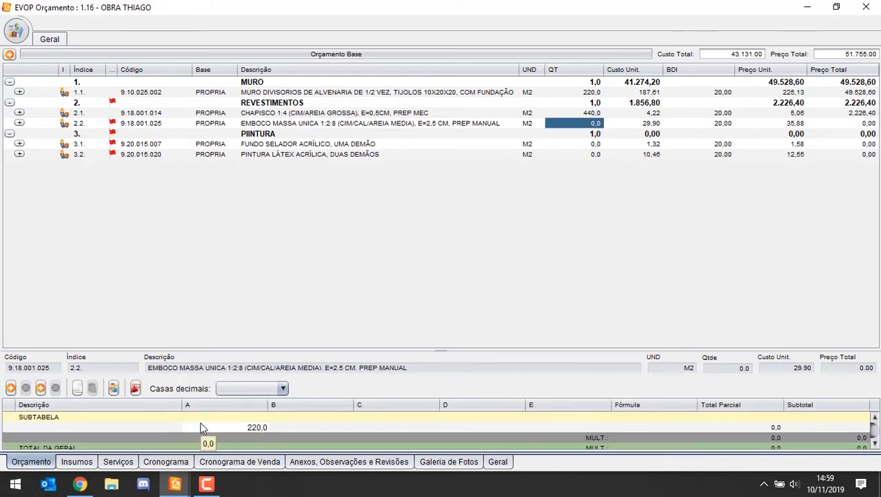
{"action": "key", "text": "Return"}
{"action": "type", "text": "2"}
{"action": "key", "text": "Return"}
Step: Set the quantities of FUNDO SELADOR ACRÍLICO and PINTURA LÁTEX ACRÍLICA to 440 each
{"action": "left_click", "coordinate": [565, 145]}
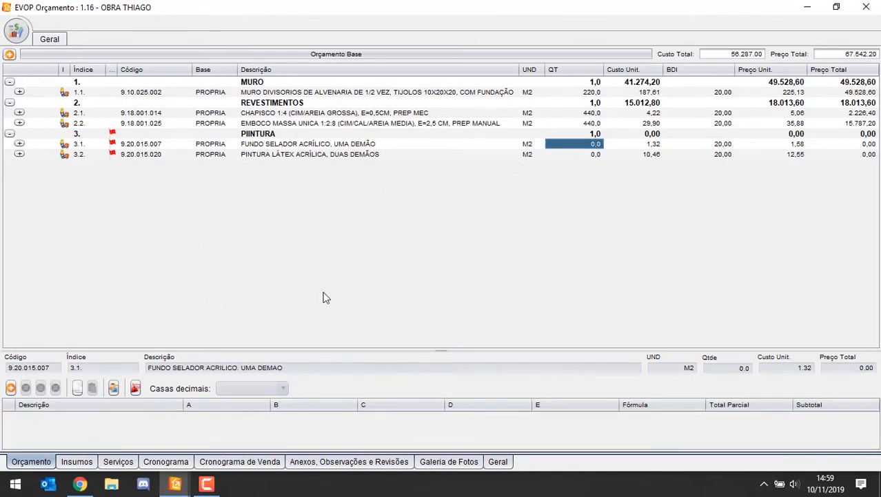
{"action": "type", "text": "440"}
{"action": "key", "text": "Return"}
{"action": "type", "text": "440"}
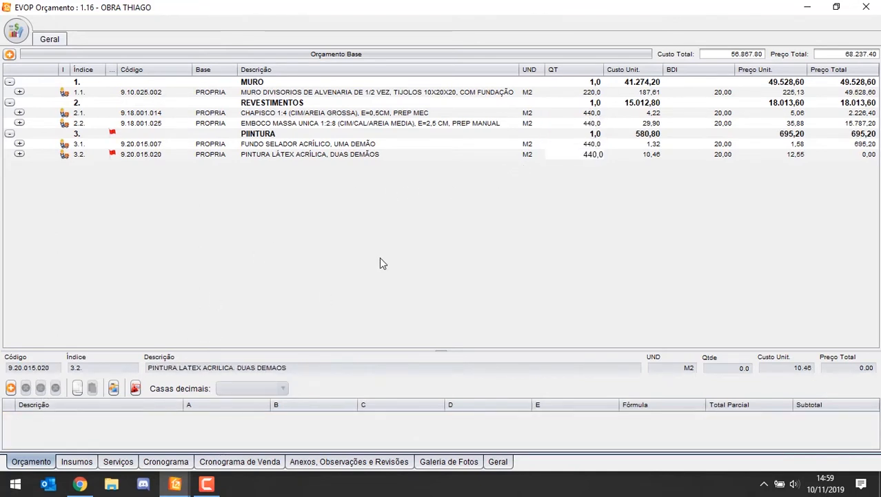
{"action": "key", "text": "Return"}
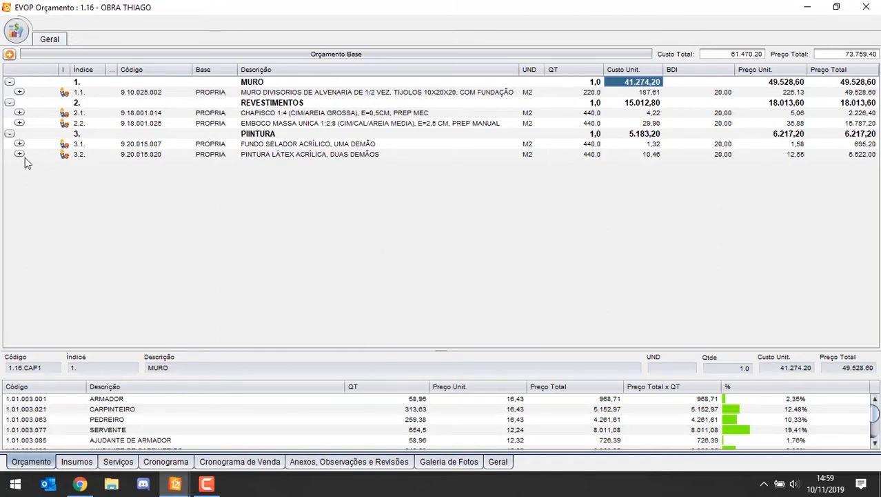
Step: Expand the MURO DIVISORIOS composition and examine its auxiliary compositions and their quantities
{"action": "left_click", "coordinate": [19, 91]}
{"action": "left_click", "coordinate": [242, 103]}
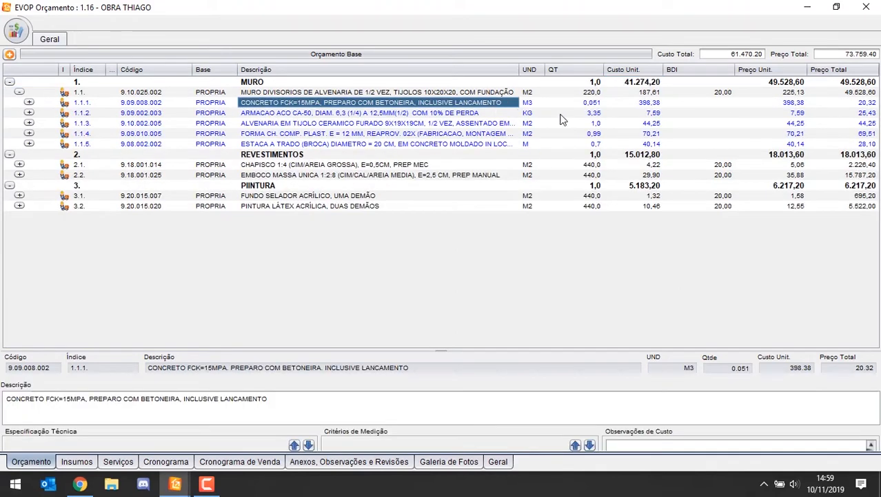
{"action": "left_click", "coordinate": [595, 112]}
{"action": "key", "text": "Down"}
{"action": "key", "text": "Down"}
{"action": "key", "text": "Down"}
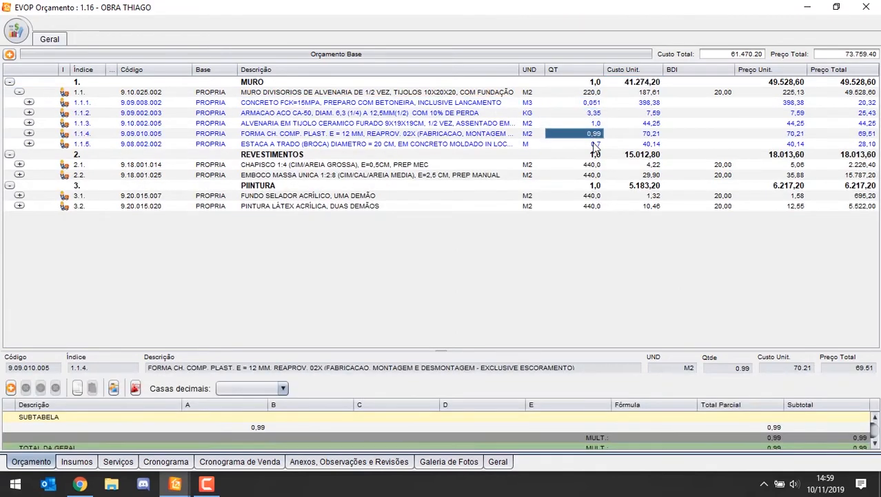
{"action": "key", "text": "Up"}
{"action": "key", "text": "Up"}
{"action": "left_click", "coordinate": [296, 126]}
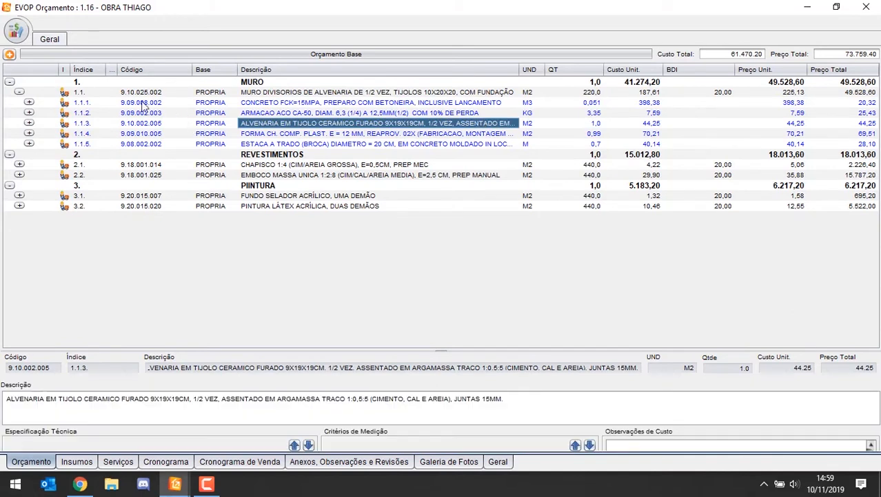
{"action": "left_click", "coordinate": [251, 93]}
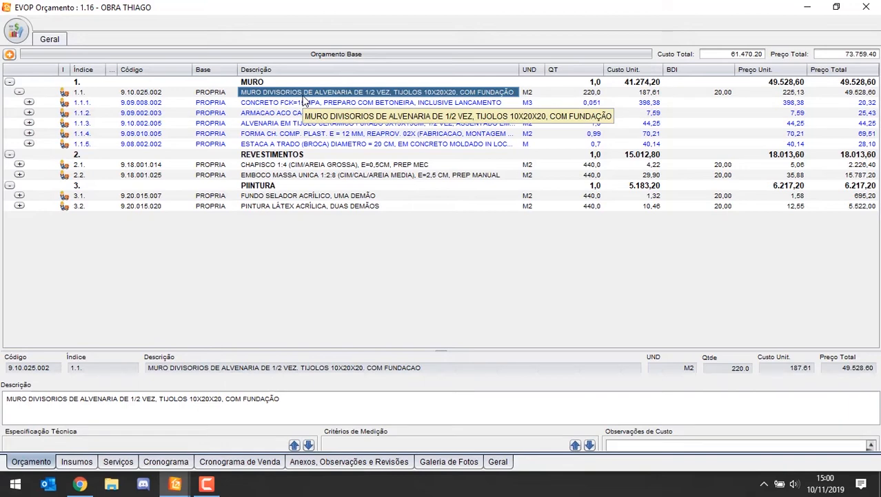
Step: Expand CONCRETO FCK=15MPA, examine its material and labour inputs with their coefficients, and collapse it again
{"action": "left_click", "coordinate": [28, 102]}
{"action": "left_click", "coordinate": [243, 115]}
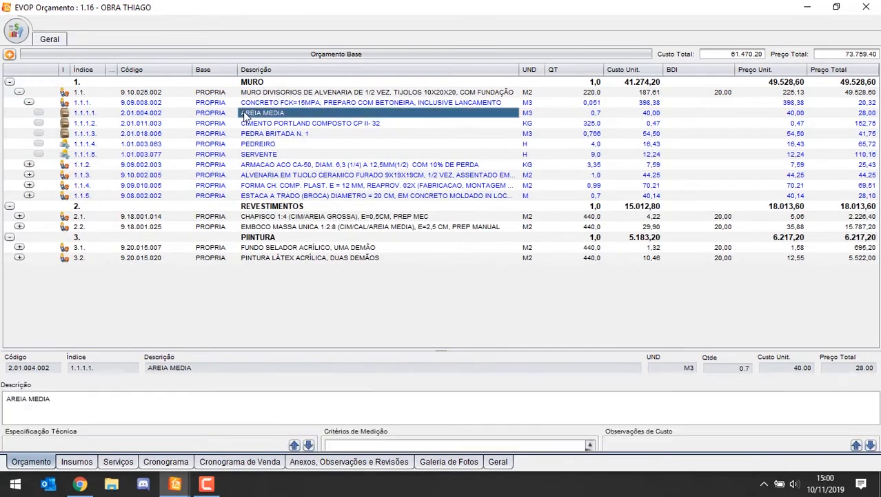
{"action": "left_click", "coordinate": [286, 124]}
{"action": "left_click", "coordinate": [266, 135]}
{"action": "left_click", "coordinate": [266, 113]}
{"action": "left_click", "coordinate": [258, 104]}
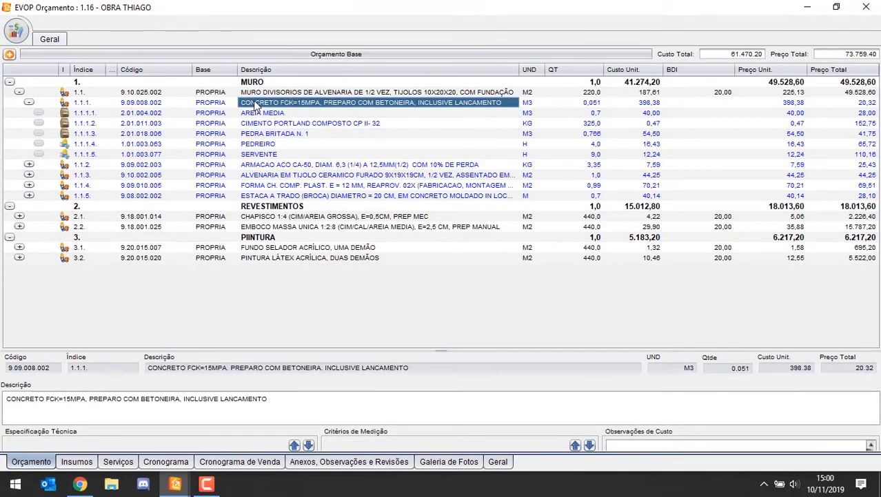
{"action": "left_click", "coordinate": [269, 115]}
{"action": "left_click", "coordinate": [269, 126]}
{"action": "left_click", "coordinate": [576, 114]}
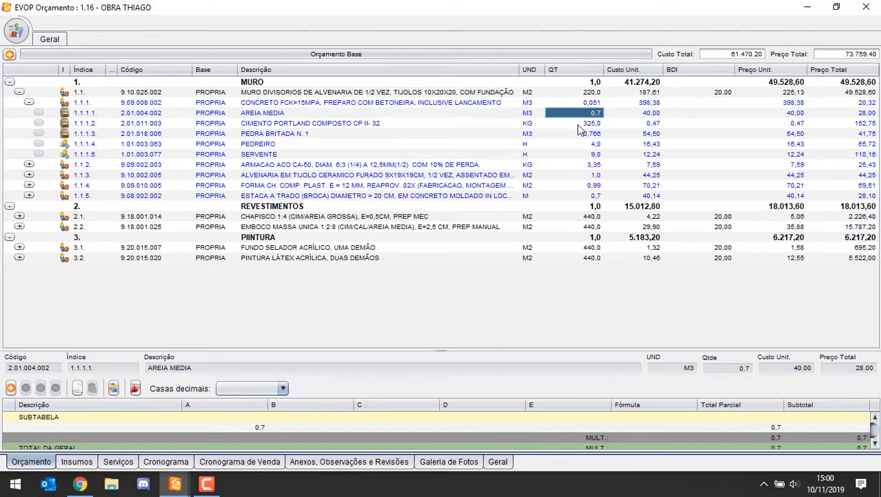
{"action": "key", "text": "Down"}
{"action": "key", "text": "Down"}
{"action": "key", "text": "Down"}
{"action": "left_click", "coordinate": [336, 145]}
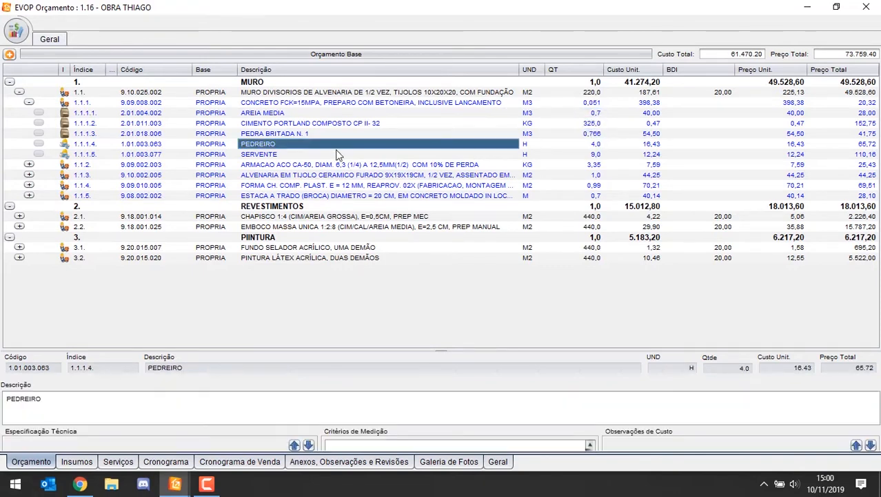
{"action": "left_click", "coordinate": [331, 154]}
{"action": "left_click", "coordinate": [28, 102]}
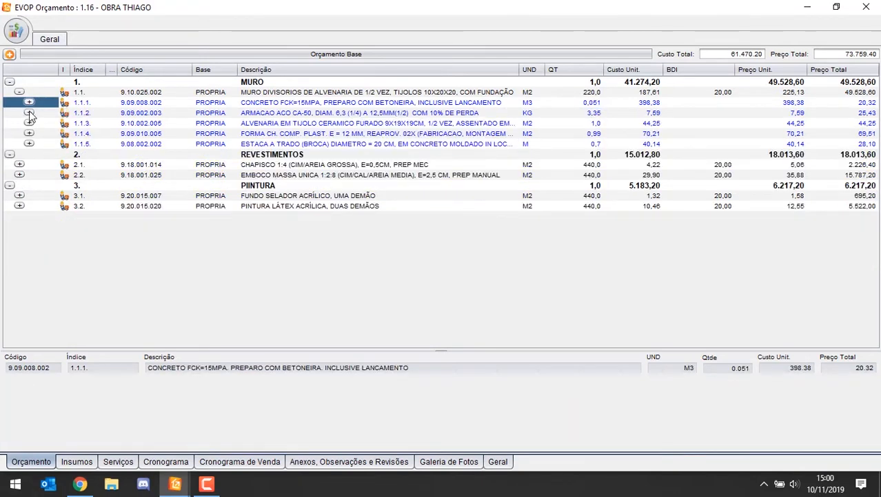
Step: Examine the inputs of ARMACAO ACO CA-50, including the coefficient of ACO CA-50 VERGALHÃO, and collapse the whole wall composition
{"action": "left_click", "coordinate": [29, 112]}
{"action": "left_click", "coordinate": [300, 124]}
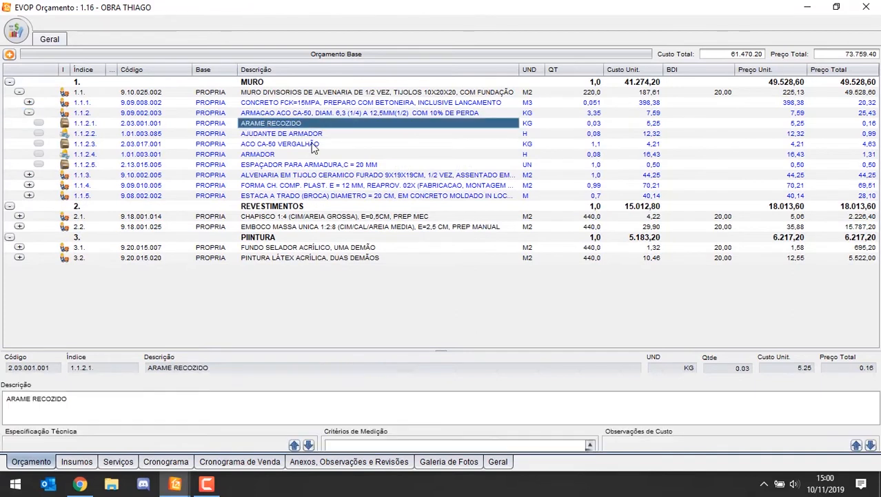
{"action": "left_click", "coordinate": [311, 144]}
{"action": "left_click", "coordinate": [597, 145]}
{"action": "left_click", "coordinate": [538, 145]}
{"action": "left_click", "coordinate": [565, 145]}
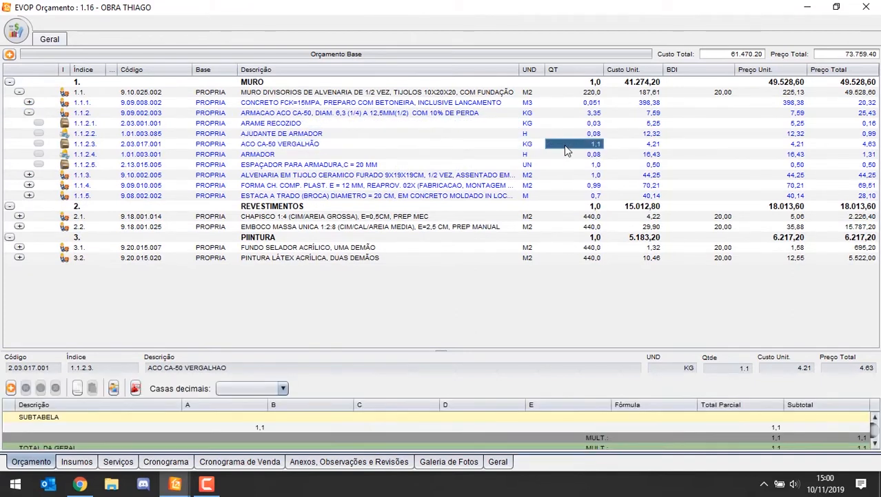
{"action": "left_click", "coordinate": [589, 155]}
{"action": "left_click", "coordinate": [521, 145]}
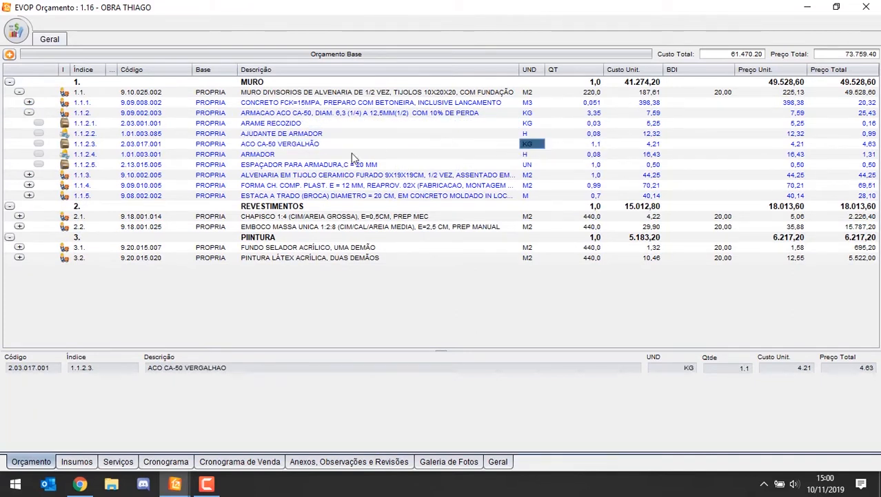
{"action": "left_click", "coordinate": [27, 113]}
{"action": "left_click", "coordinate": [28, 113]}
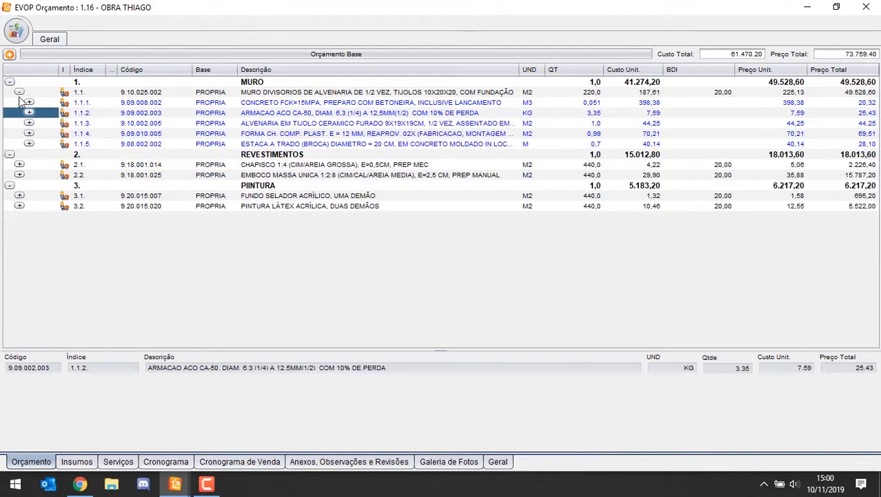
{"action": "left_click", "coordinate": [20, 92]}
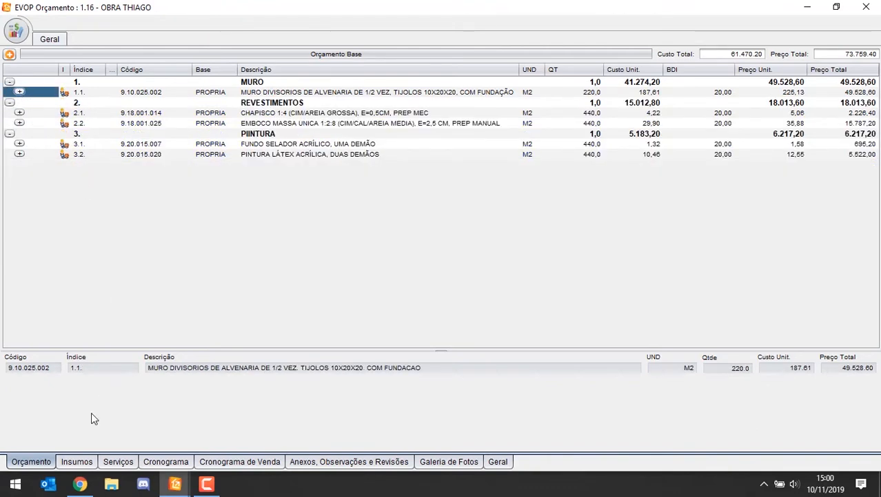
Step: Open the budget's Insumos list and check where SERVENTE is used and its unit cost
{"action": "left_click", "coordinate": [77, 461]}
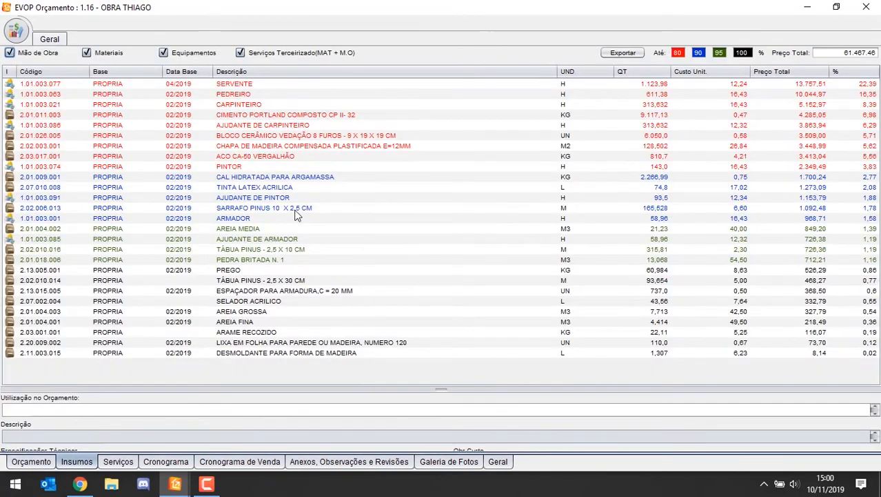
{"action": "left_click", "coordinate": [237, 84]}
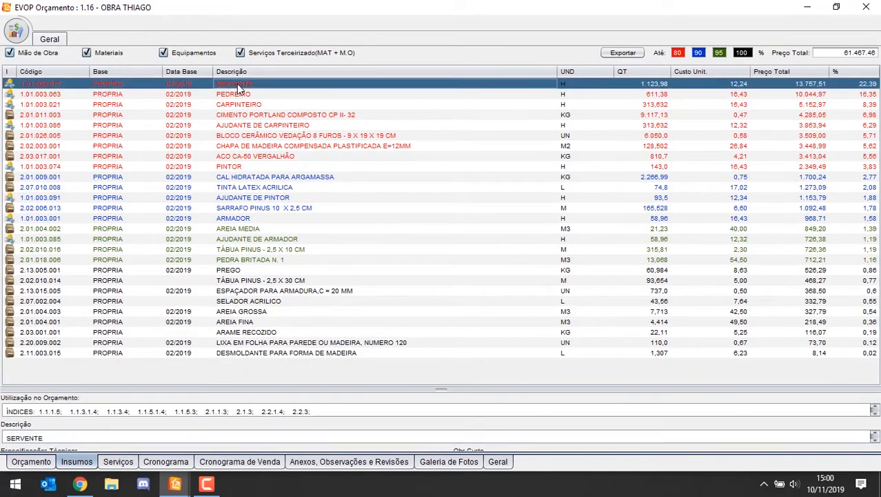
{"action": "right_click", "coordinate": [726, 82]}
{"action": "key", "text": "Escape"}
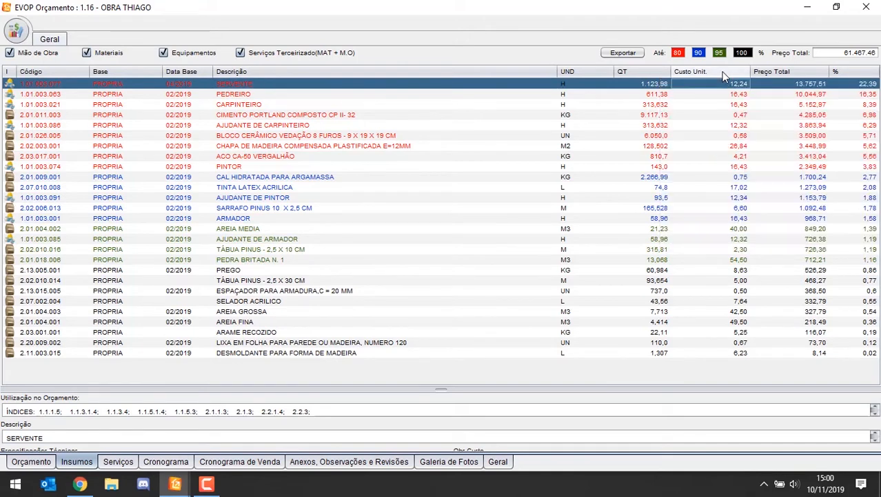
Step: Sort the inputs by unit cost in ascending order and check where CIMENTO PORTLAND COMPOSTO CP II-32 is used
{"action": "left_click", "coordinate": [690, 72]}
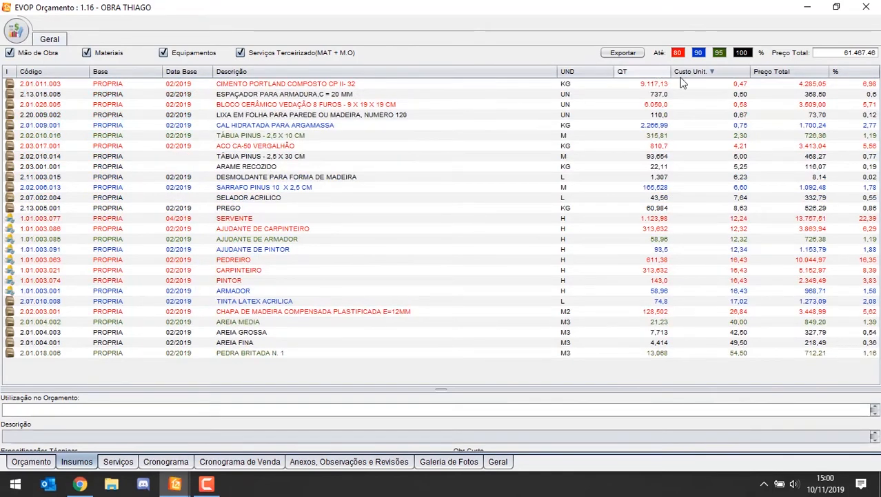
{"action": "left_click", "coordinate": [311, 94]}
{"action": "left_click", "coordinate": [316, 85]}
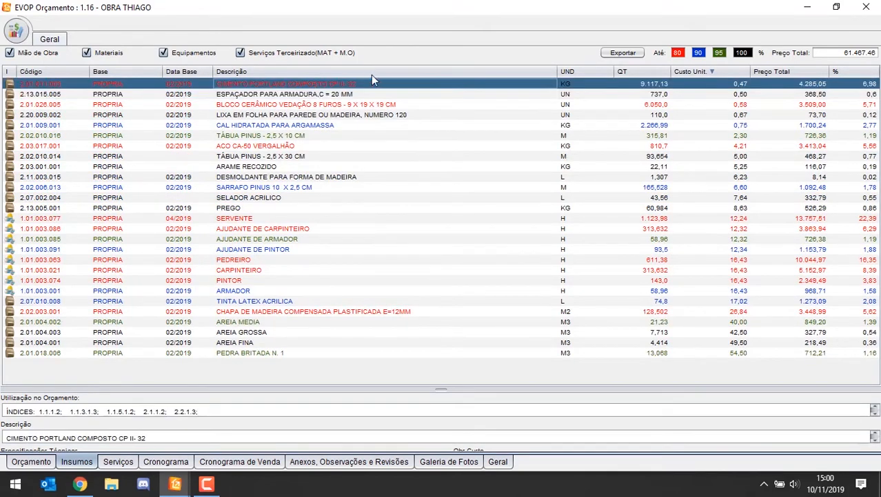
Step: Set the unit cost of CIMENTO PORTLAND COMPOSTO CP II-32 to 0,55
{"action": "left_click", "coordinate": [724, 104]}
{"action": "left_click", "coordinate": [736, 84]}
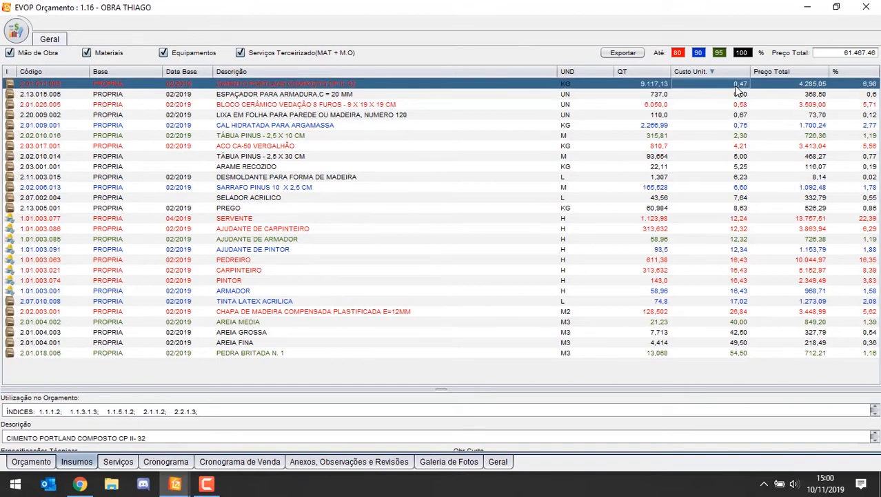
{"action": "double_click", "coordinate": [736, 86]}
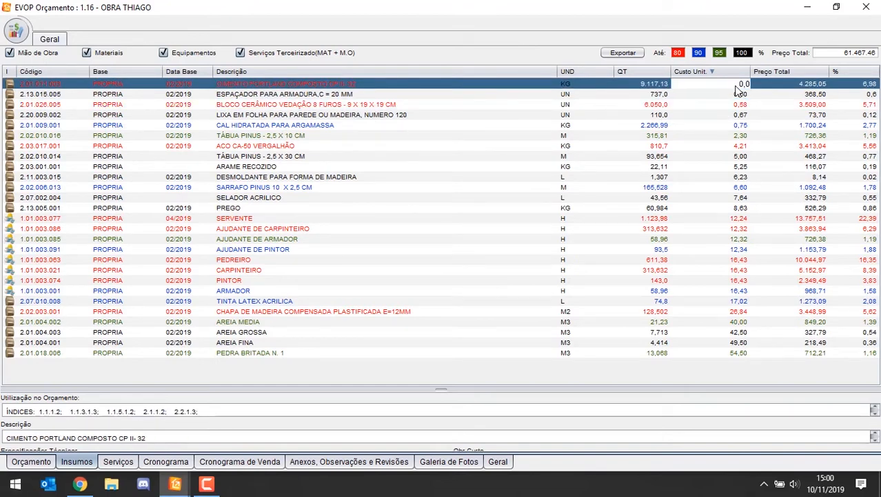
{"action": "key", "text": "Return"}
{"action": "key", "text": "Down"}
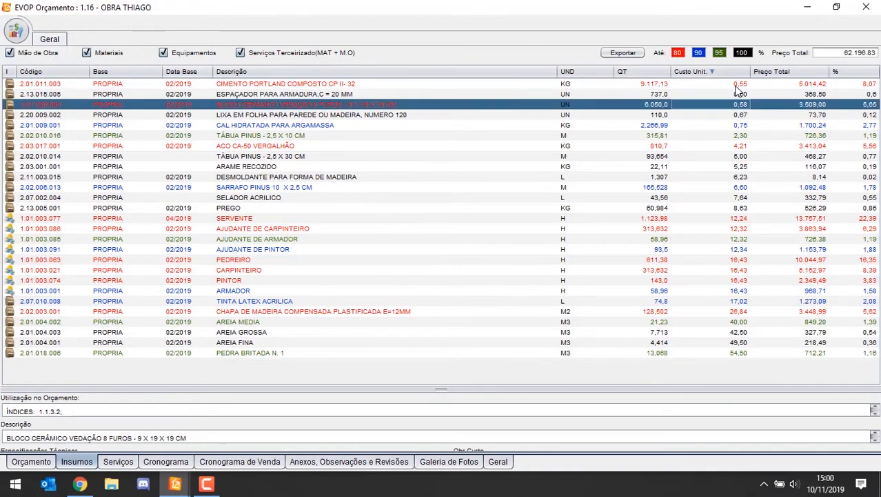
Step: Set the unit cost of ESPAÇADOR PARA ARMADURA to 0,20 and of BLOCO CERÂMICO VEDAÇÃO 8 FUROS to 0,60
{"action": "key", "text": "Up"}
{"action": "type", "text": "0,2"}
{"action": "key", "text": "Return"}
{"action": "type", "text": "0,6"}
{"action": "key", "text": "Return"}
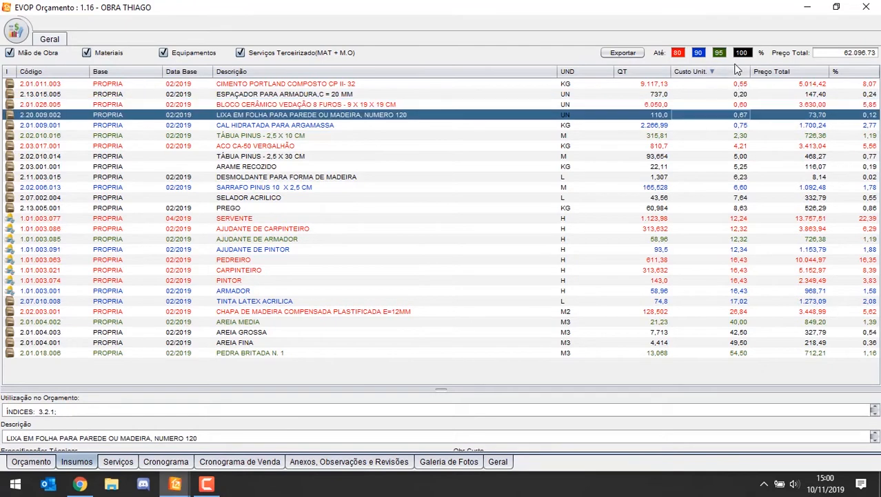
Step: Sort the inputs by total price in descending order and check the usage and unit cost of SERVENTE
{"action": "left_click", "coordinate": [793, 72]}
{"action": "left_click", "coordinate": [794, 73]}
{"action": "left_click", "coordinate": [798, 104]}
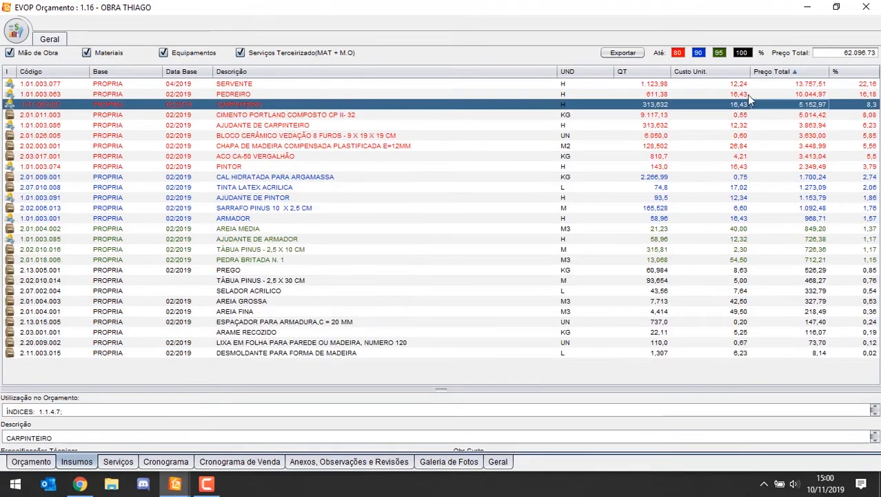
{"action": "left_click", "coordinate": [730, 84]}
{"action": "left_click", "coordinate": [598, 115]}
{"action": "left_click", "coordinate": [732, 84]}
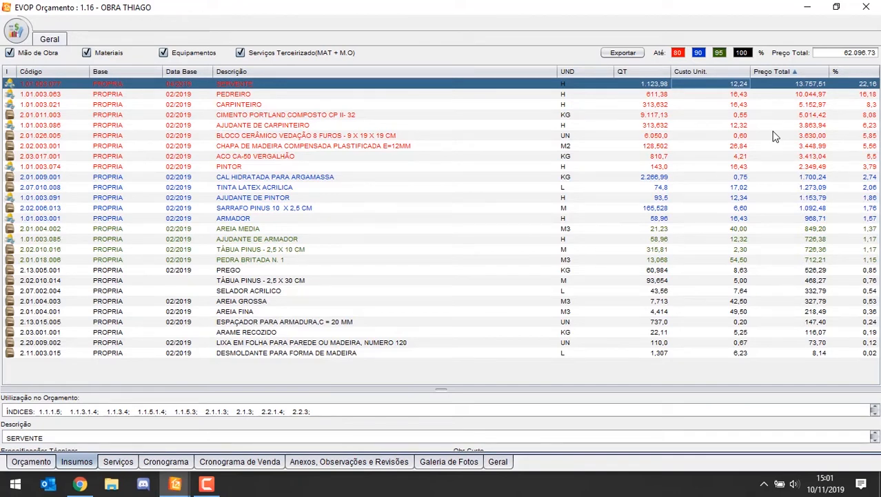
Step: Open the Windows Calculator and work out the SERVENTE hourly wage as 1100 divided by 220
{"action": "key", "text": "super+r"}
{"action": "type", "text": "calc"}
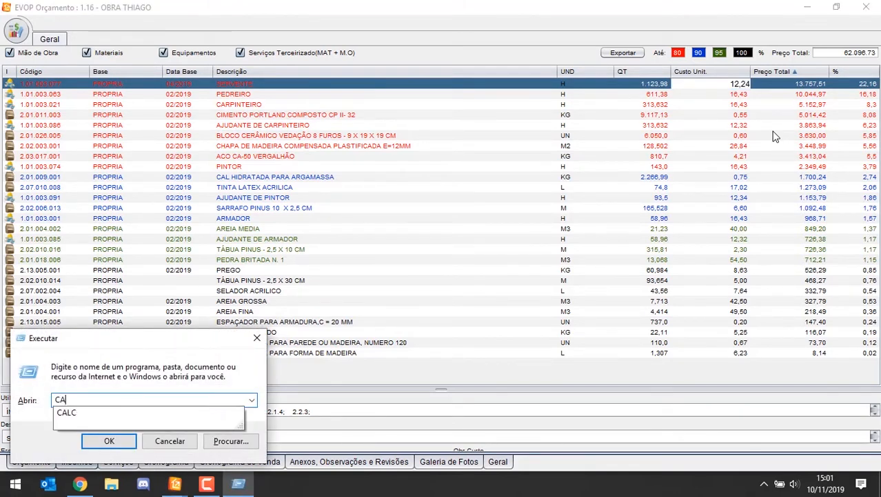
{"action": "key", "text": "Return"}
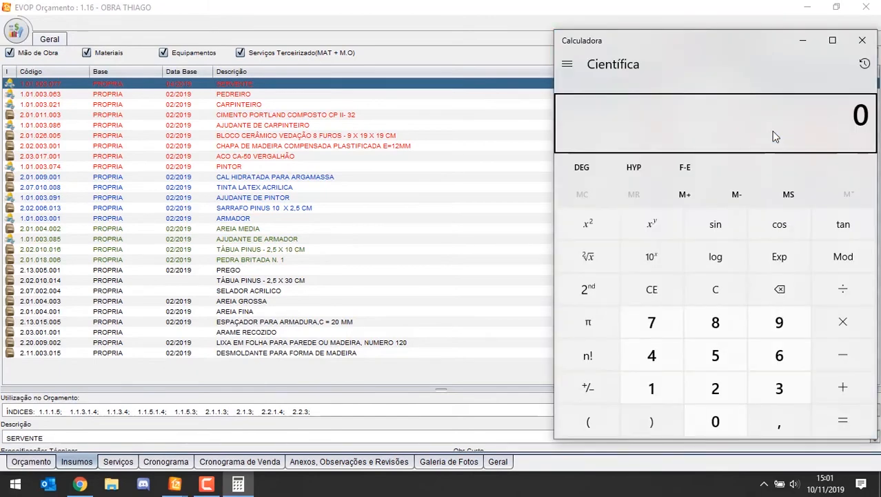
{"action": "type", "text": "100/220"}
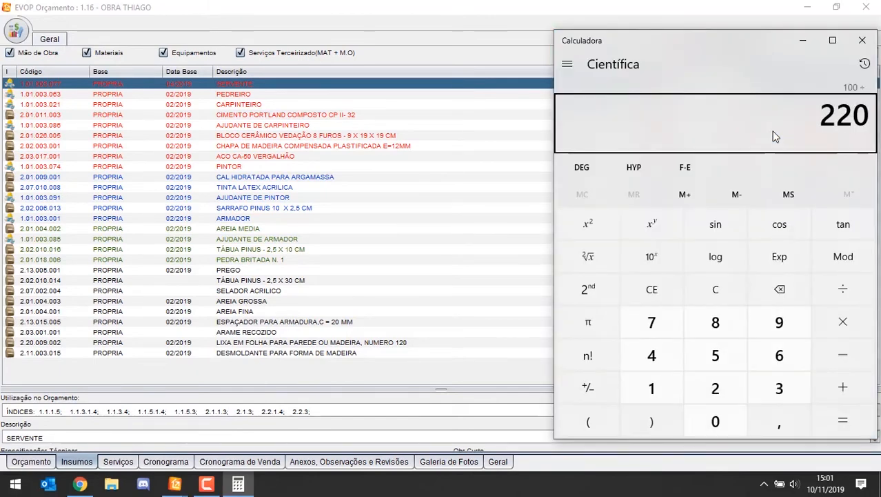
{"action": "key", "text": "Return"}
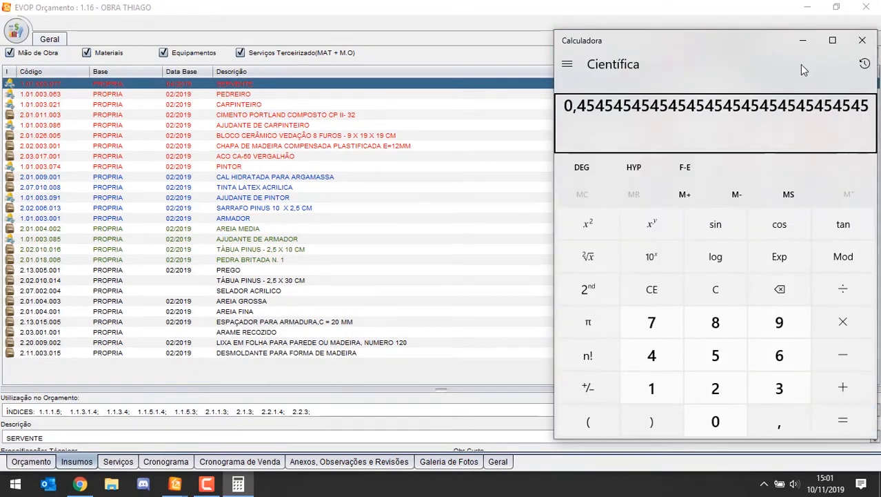
{"action": "type", "text": "1100"}
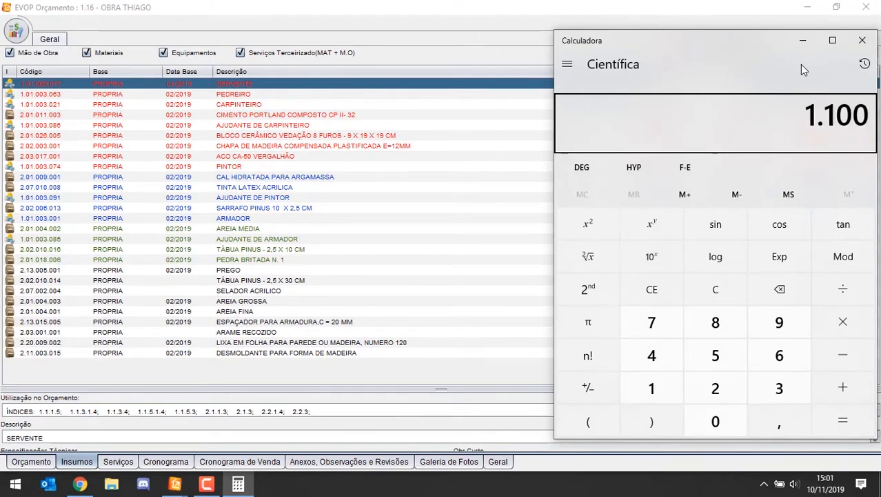
{"action": "type", "text": "/220"}
{"action": "key", "text": "Return"}
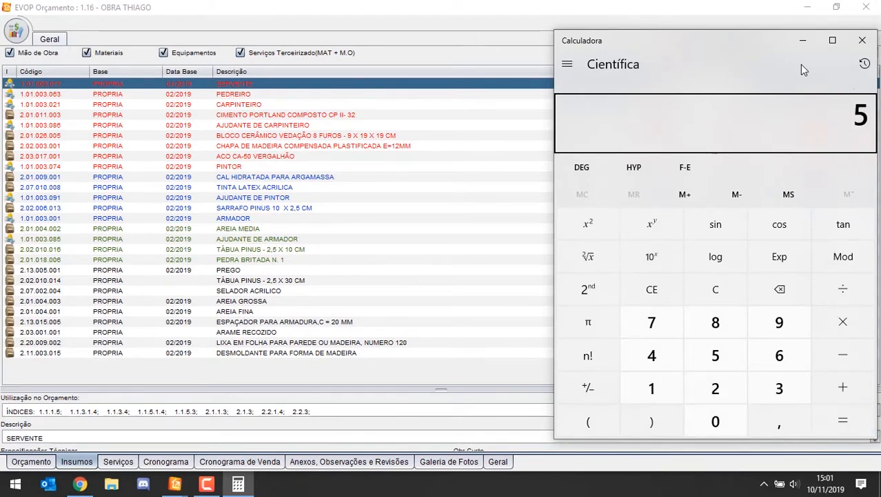
Step: Back in EVOP, set SERVENTE's unit cost to 13,25, based on the hourly wage of 5
{"action": "left_click", "coordinate": [546, 118]}
{"action": "left_click", "coordinate": [708, 83]}
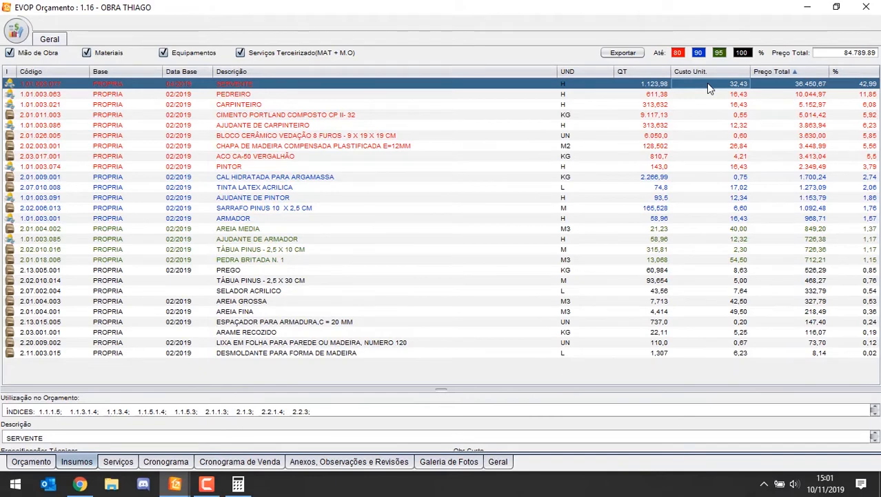
{"action": "type", "text": "13,25"}
{"action": "key", "text": "Return"}
Step: Work out the PEDREIRO hourly wage in the Calculator as 1700 divided by 220 and return to EVOP
{"action": "key", "text": "alt+Tab"}
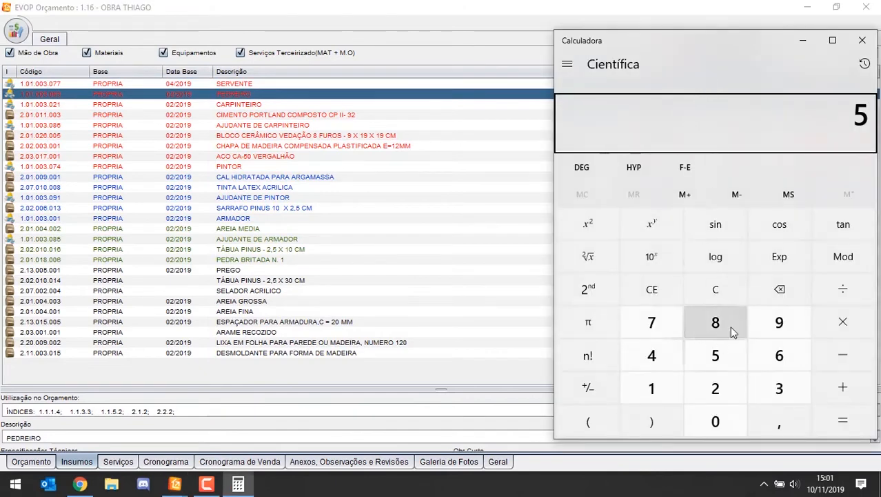
{"action": "left_click", "coordinate": [727, 291]}
{"action": "type", "text": "1700/220"}
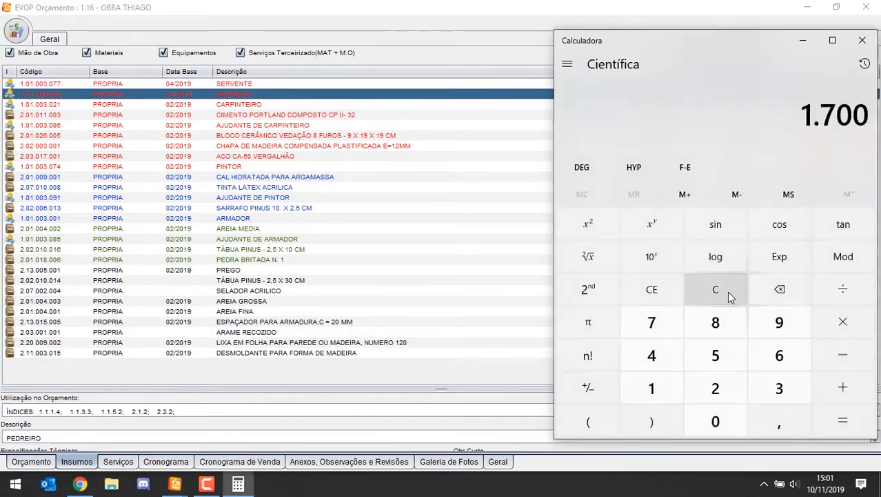
{"action": "key", "text": "Return"}
{"action": "key", "text": "alt+Tab"}
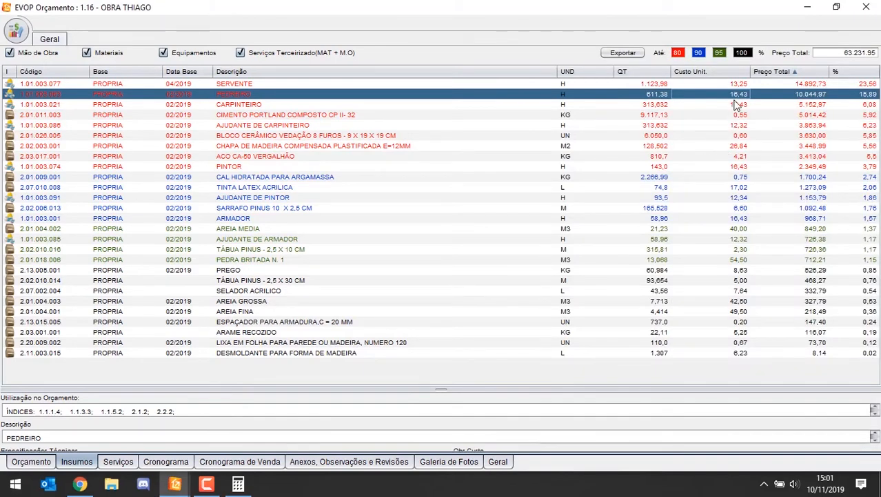
Step: Enter the 7,70 hourly wage for PEDREIRO and CARPINTEIRO, bringing each unit cost to 20,40
{"action": "type", "text": "7,0"}
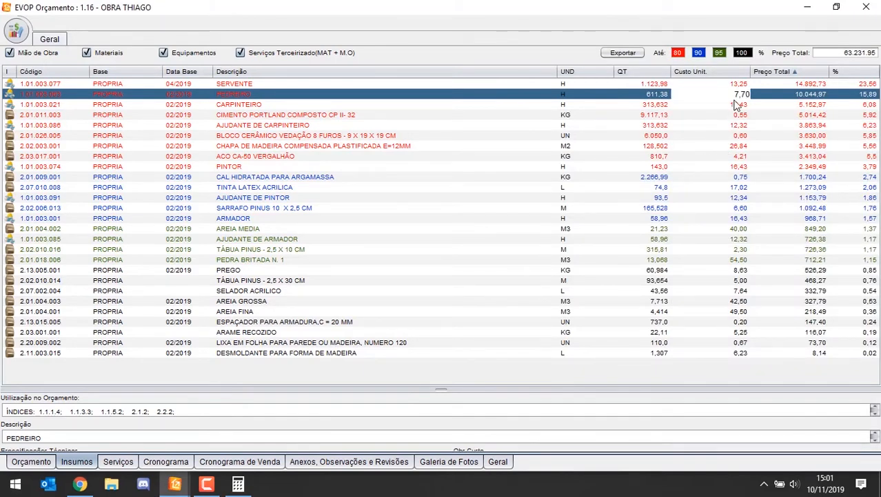
{"action": "key", "text": "Return"}
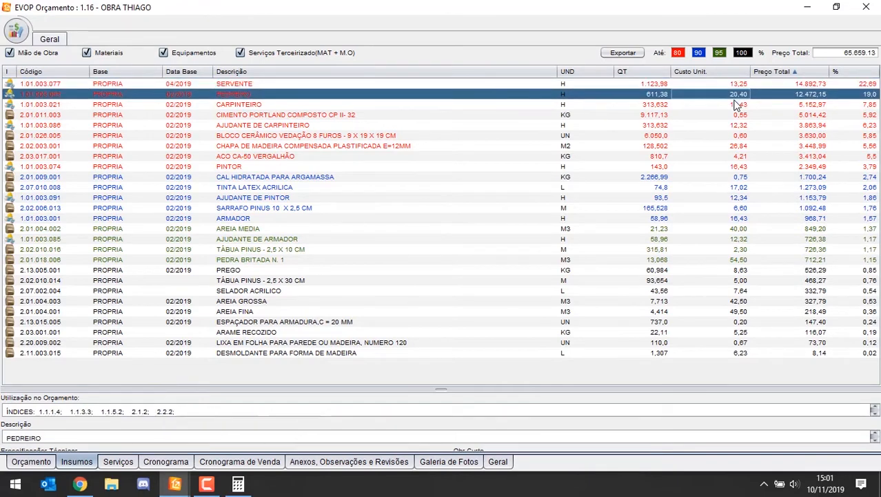
{"action": "key", "text": "Down"}
{"action": "key", "text": "Down"}
{"action": "key", "text": "Up"}
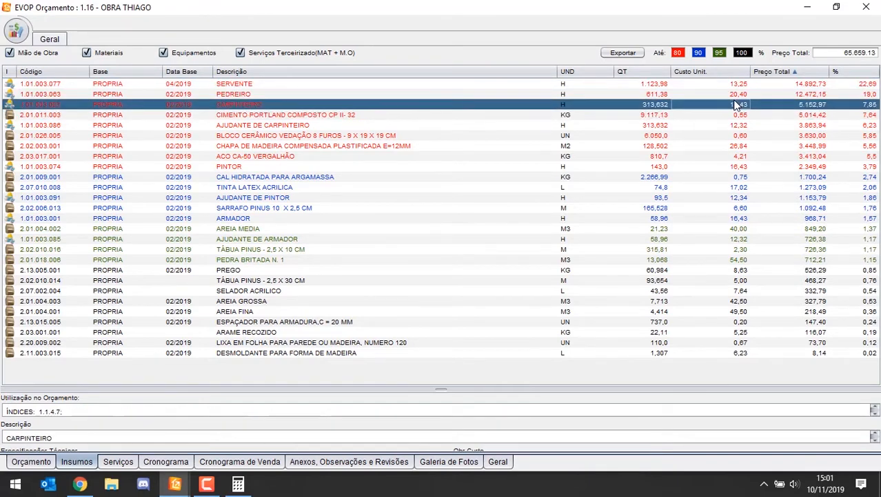
{"action": "type", "text": "7,07"}
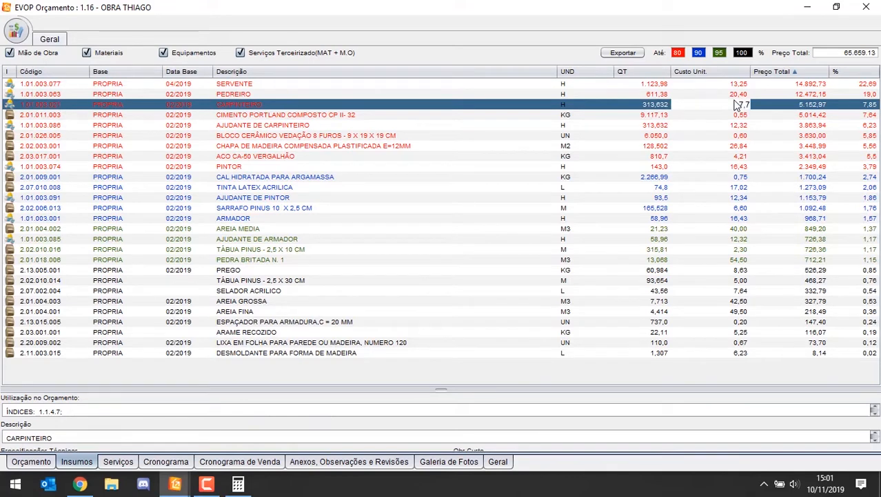
{"action": "key", "text": "Down"}
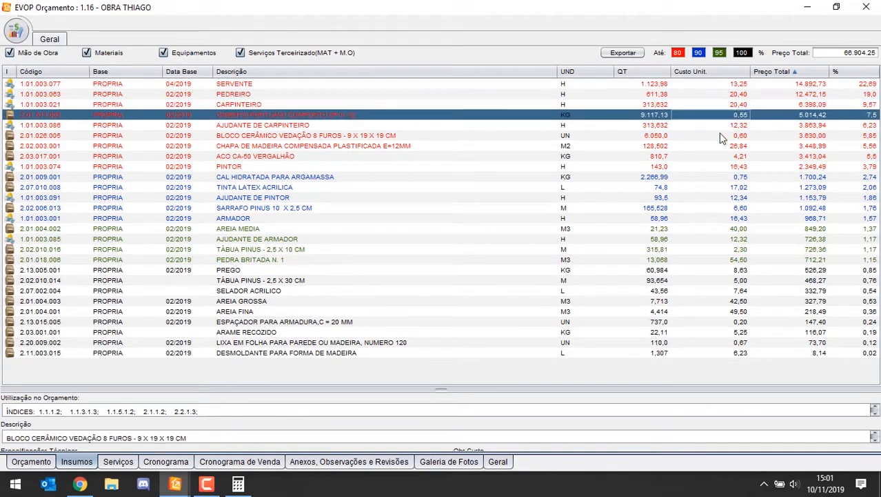
Step: Enter 5 as the hourly wage of AJUDANTE DE CARPINTEIRO in its unit cost
{"action": "left_click", "coordinate": [734, 124]}
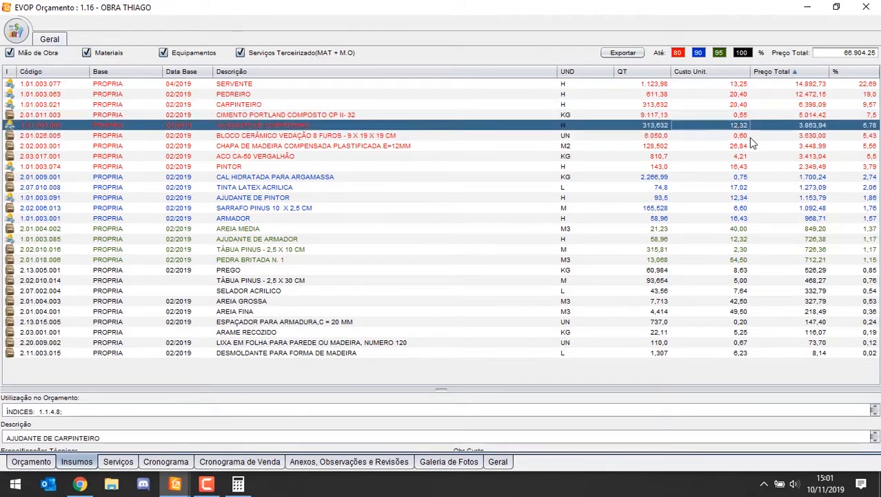
{"action": "type", "text": "5"}
{"action": "key", "text": "Return"}
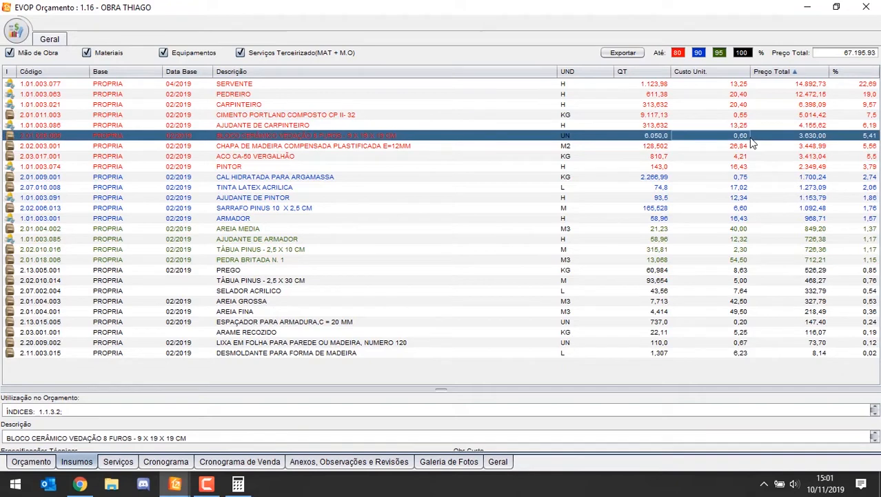
Step: Limit the list to Mão de Obra inputs and sort them by unit cost in ascending order
{"action": "left_click", "coordinate": [110, 54]}
{"action": "left_click", "coordinate": [163, 53]}
{"action": "left_click", "coordinate": [240, 53]}
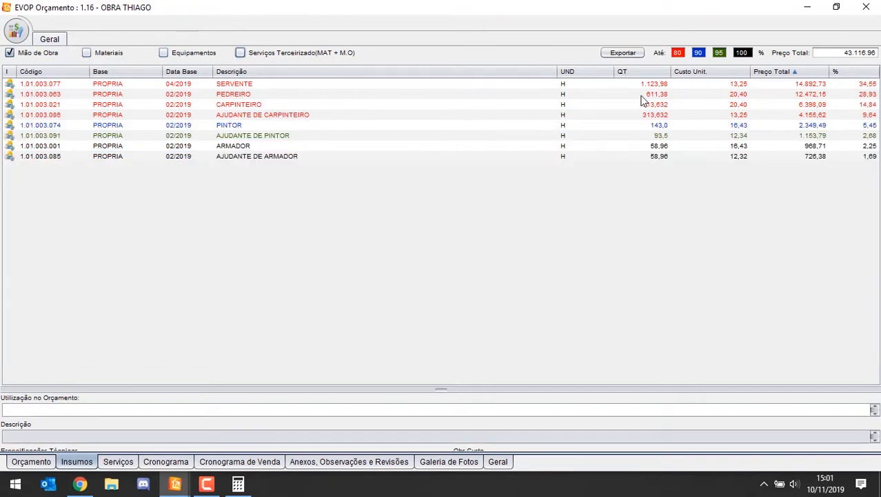
{"action": "left_click", "coordinate": [715, 73]}
Step: Set the unit cost of AJUDANTE DE ARMADOR and AJUDANTE DE PINTOR to 13,25
{"action": "left_click", "coordinate": [725, 87]}
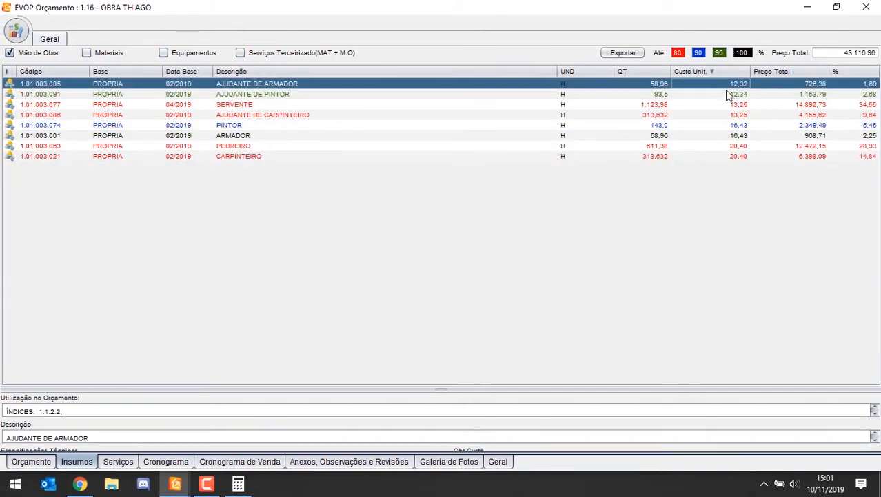
{"action": "type", "text": "13,25"}
{"action": "left_click", "coordinate": [727, 93]}
{"action": "type", "text": "13,25"}
{"action": "left_click", "coordinate": [726, 101]}
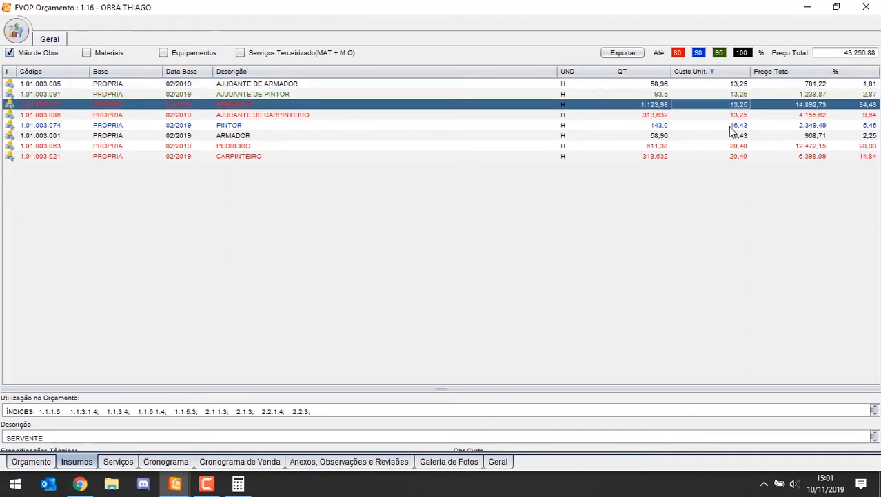
{"action": "left_click", "coordinate": [734, 114]}
Step: Set the unit cost of PINTOR and ARMADOR to 20,40
{"action": "left_click", "coordinate": [745, 124]}
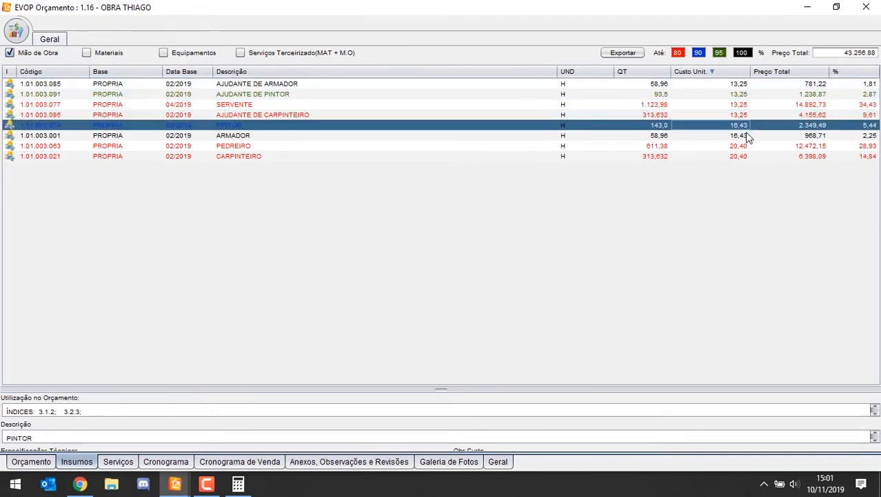
{"action": "type", "text": "20,40"}
{"action": "left_click", "coordinate": [747, 136]}
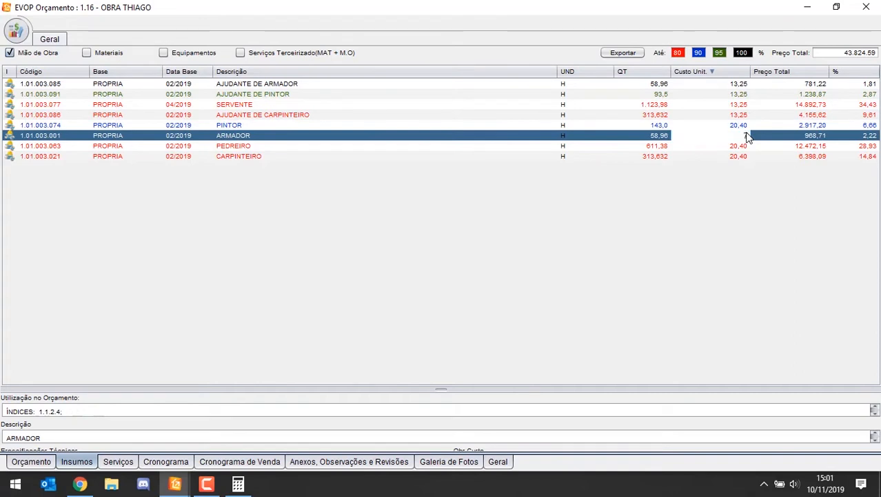
{"action": "type", "text": "20,40"}
{"action": "key", "text": "Return"}
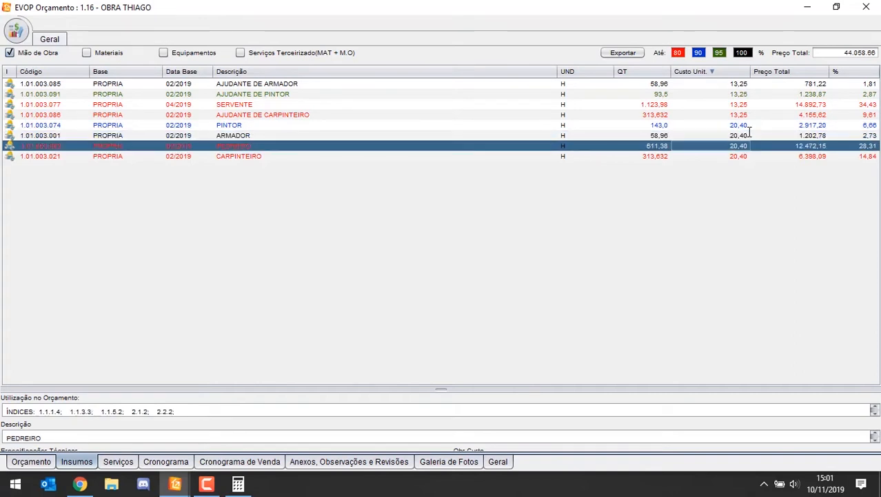
Step: Recheck the PINTOR and AJUDANTE DE PINTOR costs and examine the Horista social charge in the budget's general data
{"action": "left_click", "coordinate": [746, 125]}
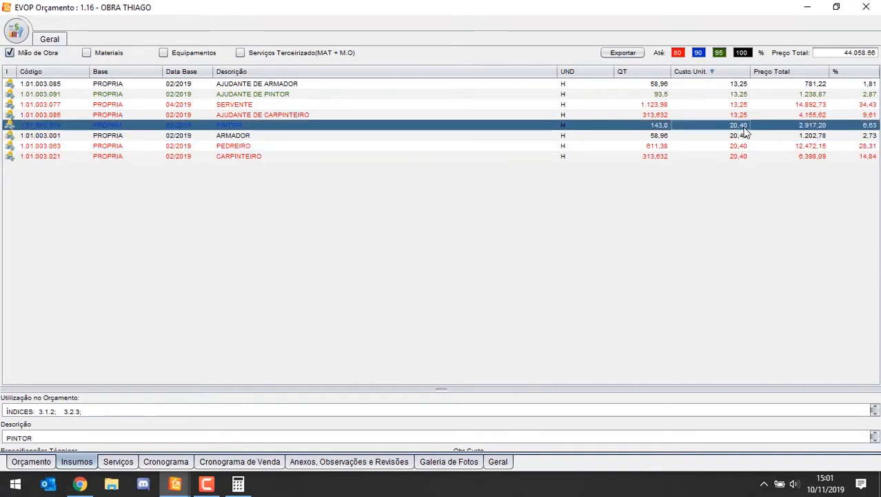
{"action": "left_click", "coordinate": [736, 95]}
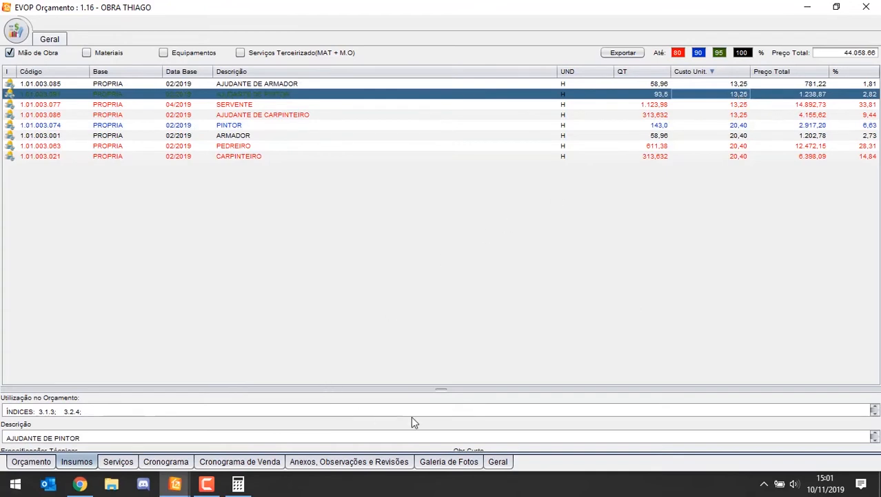
{"action": "left_click", "coordinate": [498, 461]}
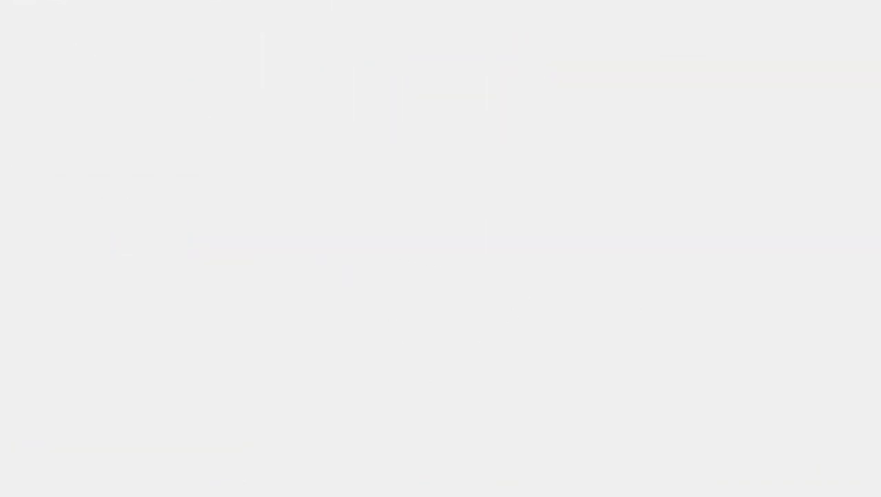
{"action": "left_click", "coordinate": [321, 163]}
Step: Search the own-base compositions for "PEDR" as a possible substitute for the PEDREIRO input, and close the search
{"action": "left_click", "coordinate": [81, 461]}
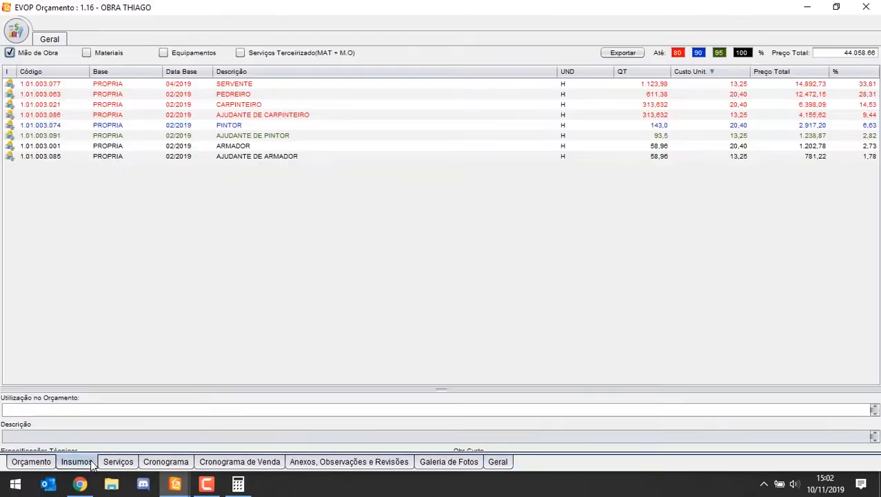
{"action": "right_click", "coordinate": [244, 96]}
{"action": "mouse_move", "coordinate": [335, 123]}
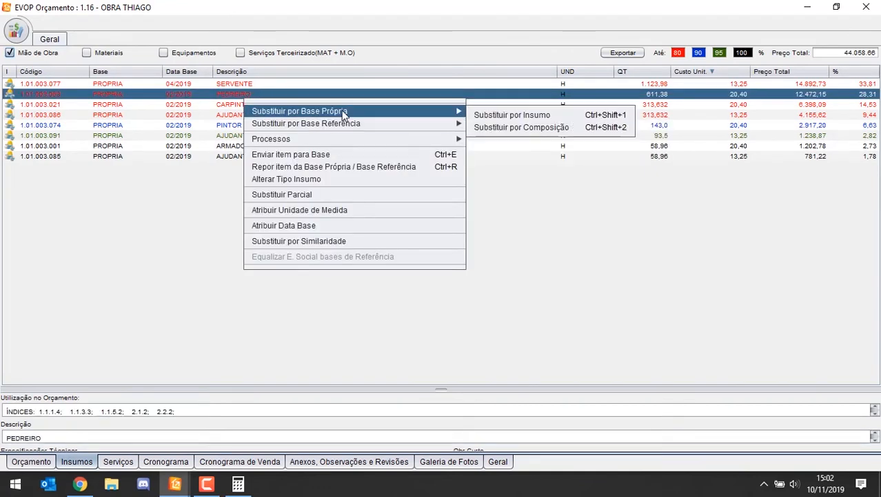
{"action": "left_click", "coordinate": [524, 128]}
{"action": "key", "text": "Tab"}
{"action": "type", "text": "PEDR"}
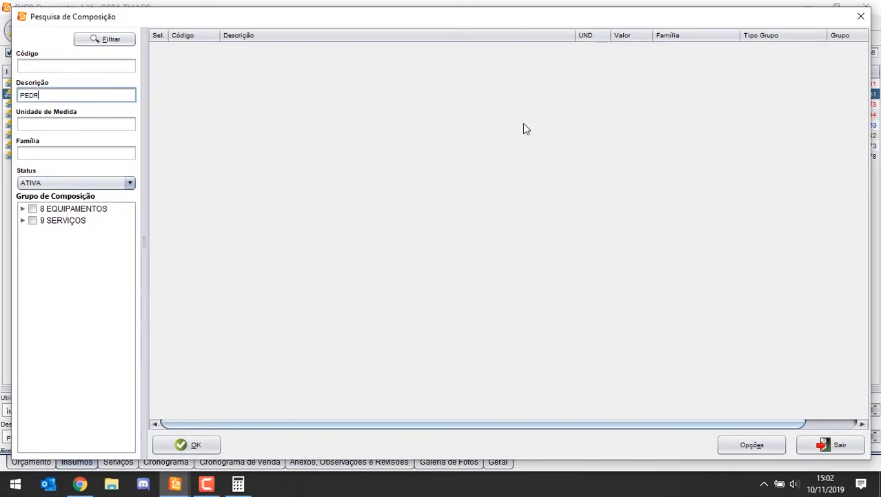
{"action": "key", "text": "Return"}
{"action": "left_click", "coordinate": [385, 72]}
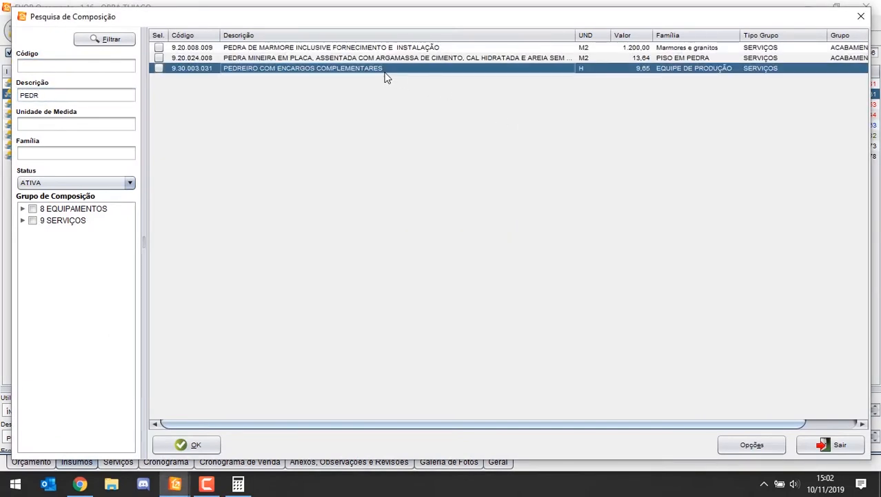
{"action": "left_click", "coordinate": [863, 17]}
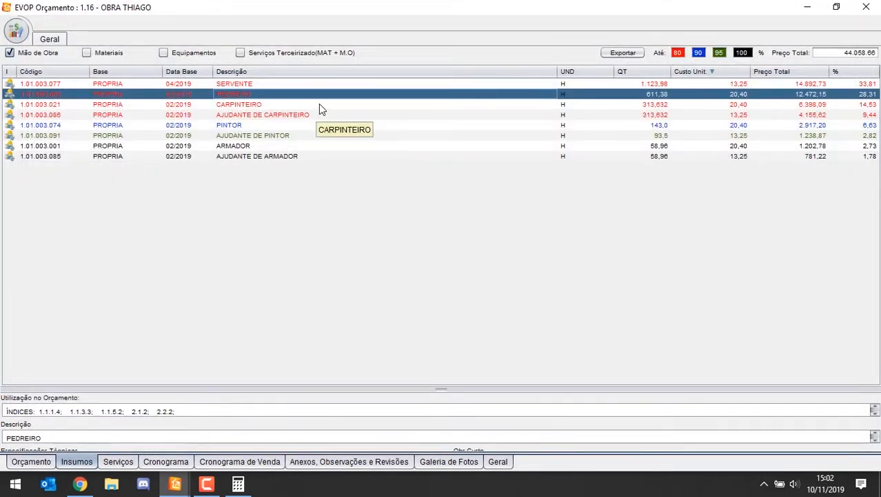
Step: Switch the input list from Mão de Obra to only the Materiais inputs
{"action": "left_click", "coordinate": [708, 126]}
{"action": "left_click", "coordinate": [652, 145]}
{"action": "left_click", "coordinate": [256, 99]}
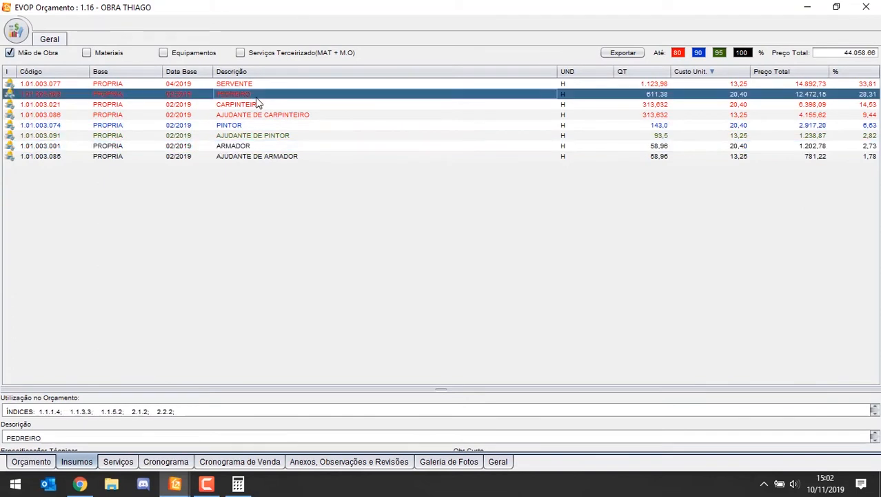
{"action": "left_click", "coordinate": [30, 53]}
{"action": "left_click", "coordinate": [95, 54]}
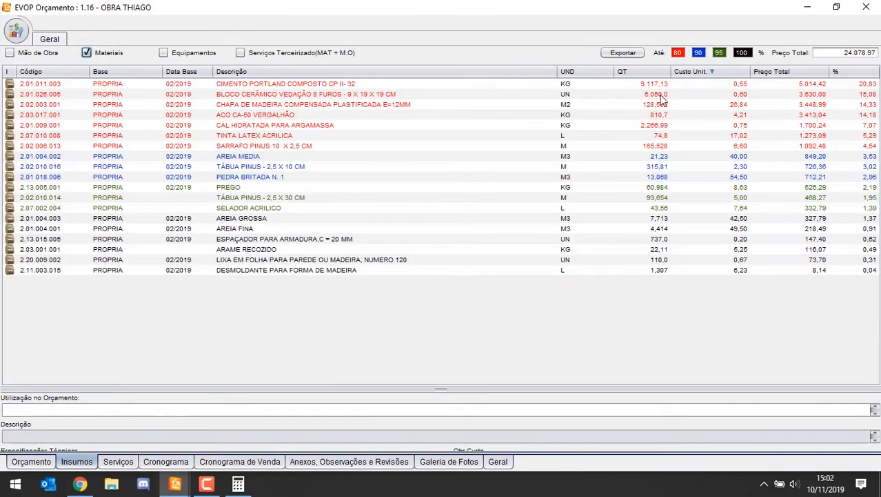
Step: Set the unit cost of CHAPA DE MADEIRA COMPENSADA PLASTIFICADA E=12MM to 30,00 and of ACO CA-50 VERGALHÃO to 5,50
{"action": "left_click", "coordinate": [744, 94]}
{"action": "left_click", "coordinate": [742, 104]}
{"action": "left_click", "coordinate": [745, 126]}
{"action": "left_click", "coordinate": [736, 105]}
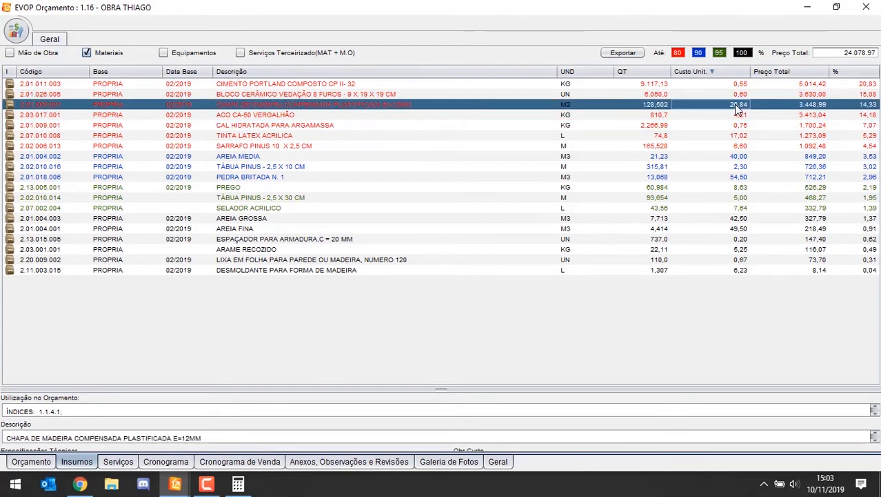
{"action": "type", "text": "3,0"}
{"action": "key", "text": "Return"}
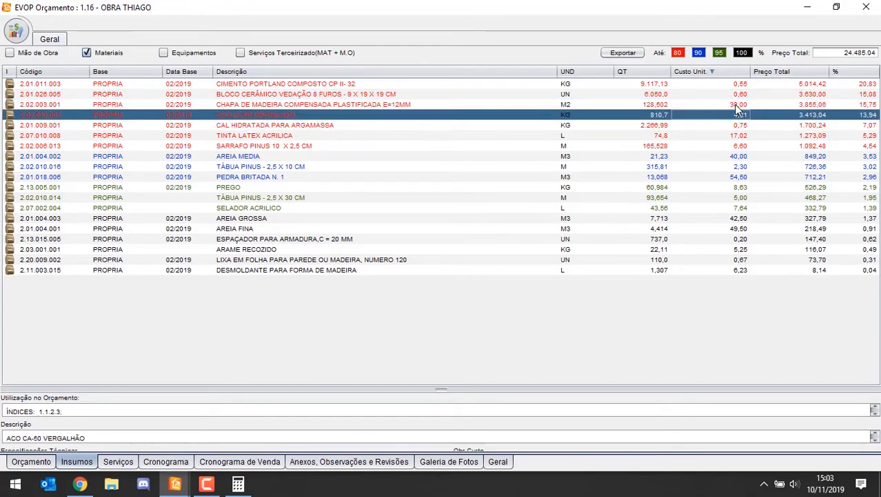
{"action": "type", "text": "5,0"}
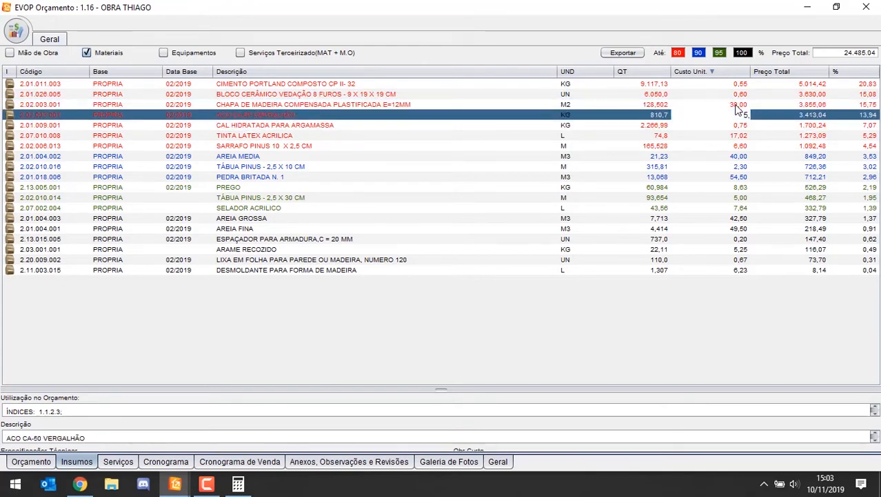
{"action": "key", "text": "Return"}
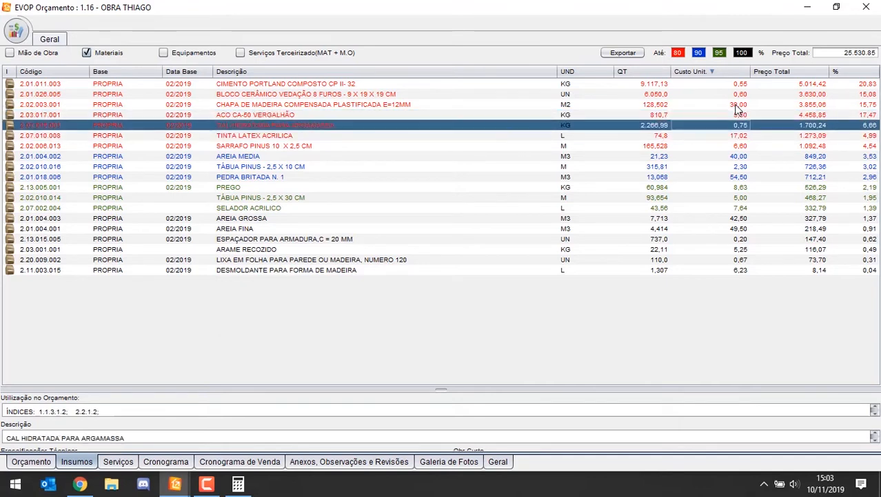
Step: Set the unit cost of CAL HIDRATADA PARA ARGAMASSA to 0,80
{"action": "type", "text": "0,0"}
{"action": "key", "text": "Return"}
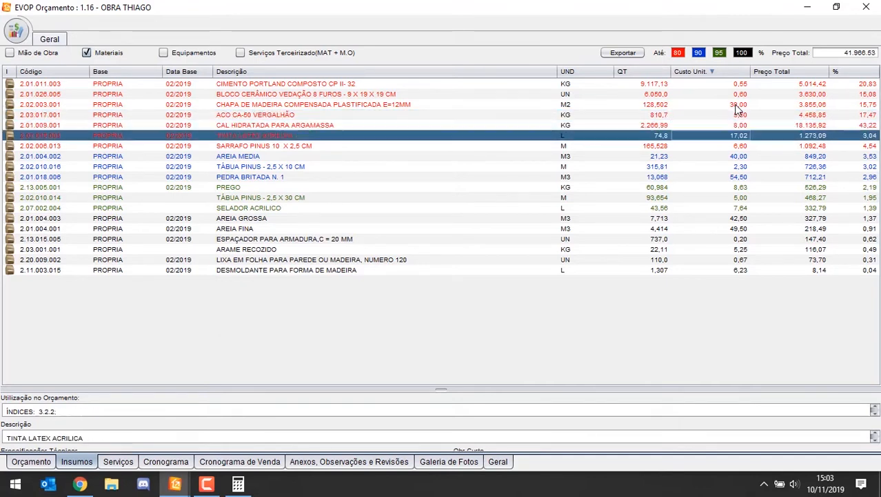
{"action": "type", "text": "0,0"}
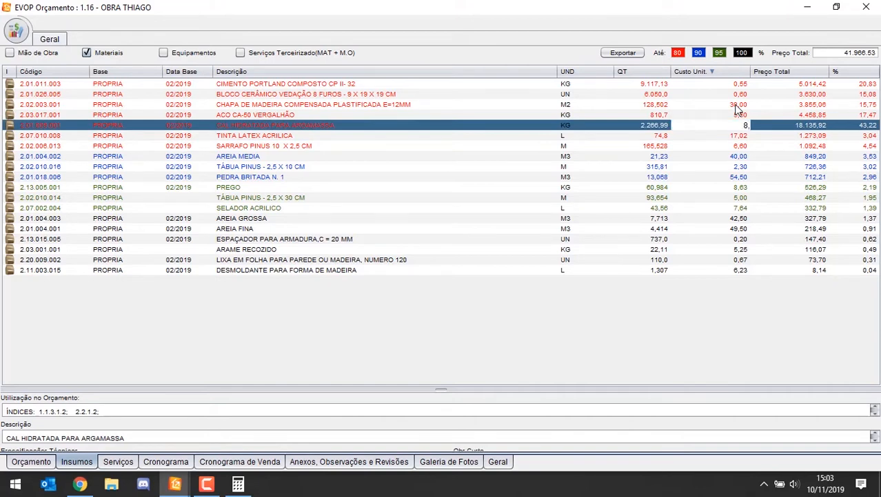
{"action": "key", "text": "Down"}
{"action": "key", "text": "Down"}
{"action": "key", "text": "Up"}
{"action": "key", "text": "Up"}
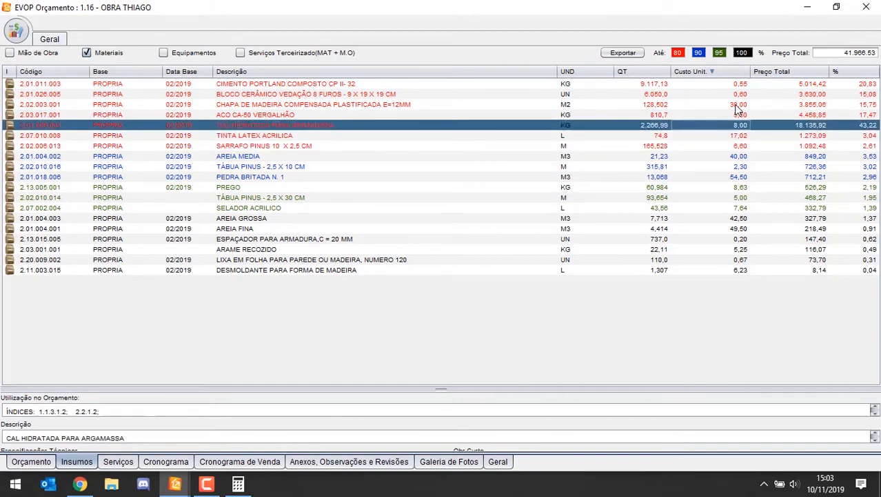
{"action": "type", "text": "0,0"}
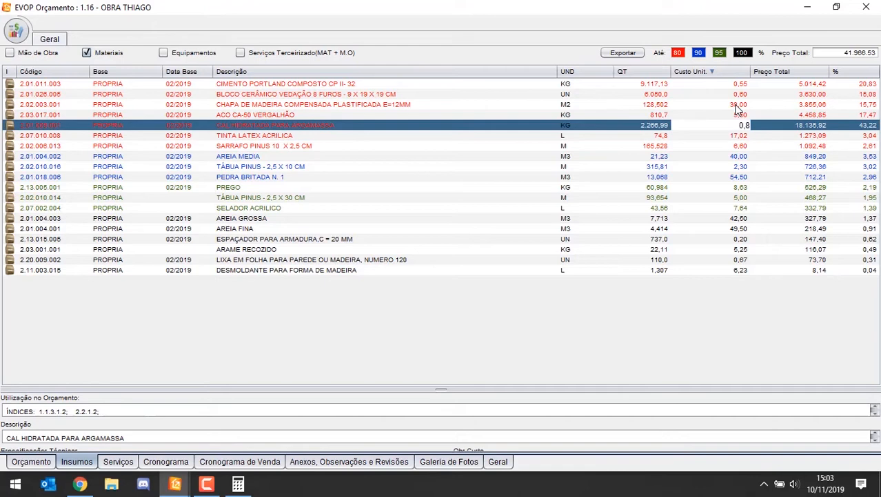
{"action": "key", "text": "Down"}
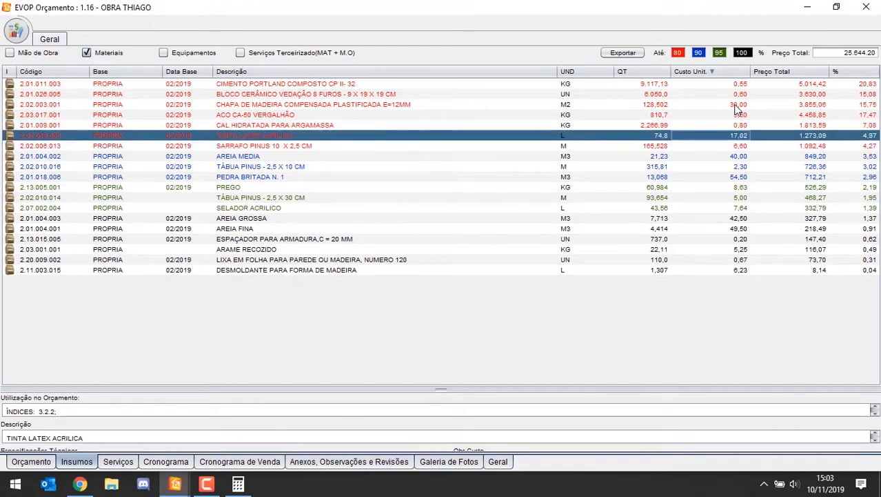
Step: Set the unit cost of both AREIA GROSSA and AREIA FINA to 80,00
{"action": "key", "text": "Down"}
{"action": "key", "text": "Down"}
{"action": "key", "text": "Down"}
{"action": "key", "text": "Down"}
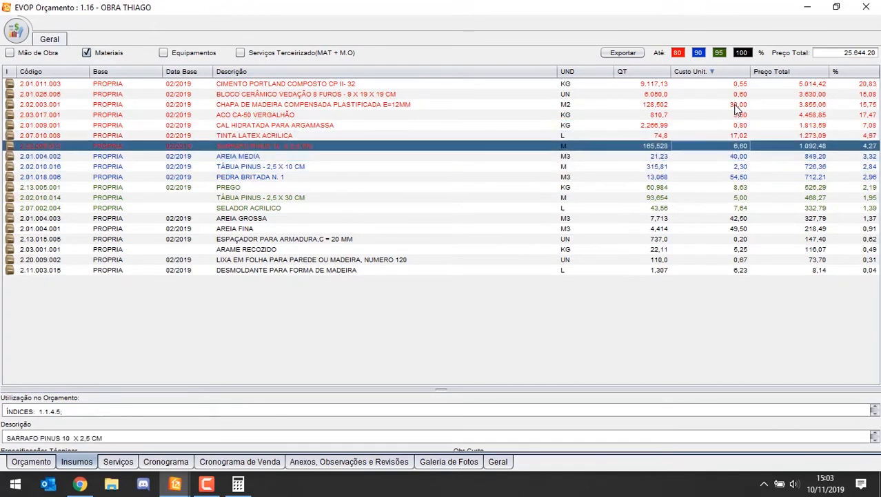
{"action": "key", "text": "Down"}
{"action": "key", "text": "Down"}
{"action": "key", "text": "Down"}
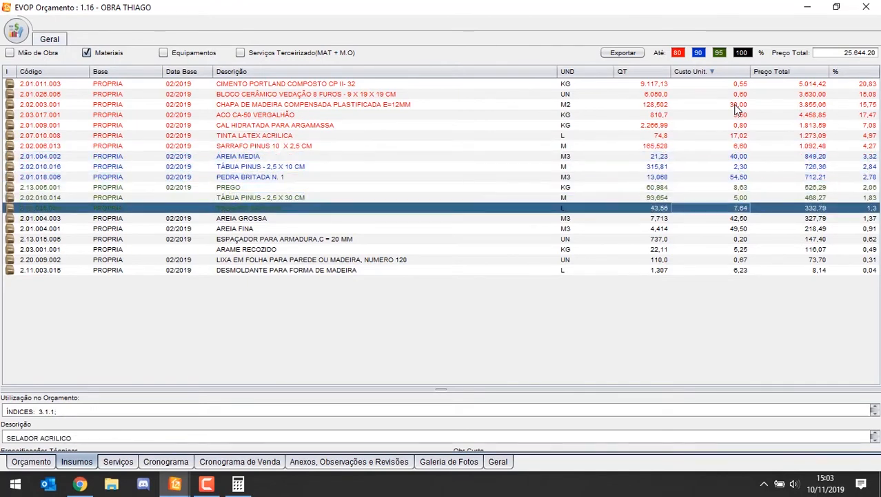
{"action": "key", "text": "Down"}
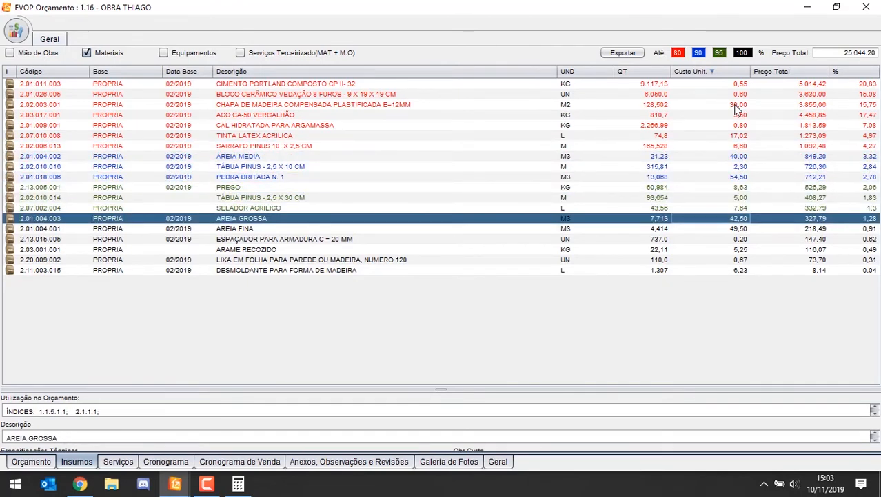
{"action": "type", "text": "80,0"}
{"action": "key", "text": "Return"}
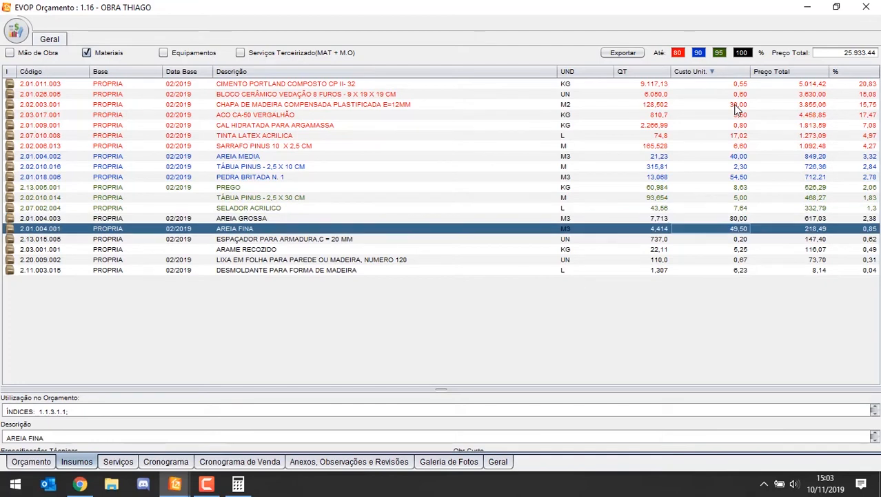
{"action": "type", "text": "80,0"}
{"action": "key", "text": "Return"}
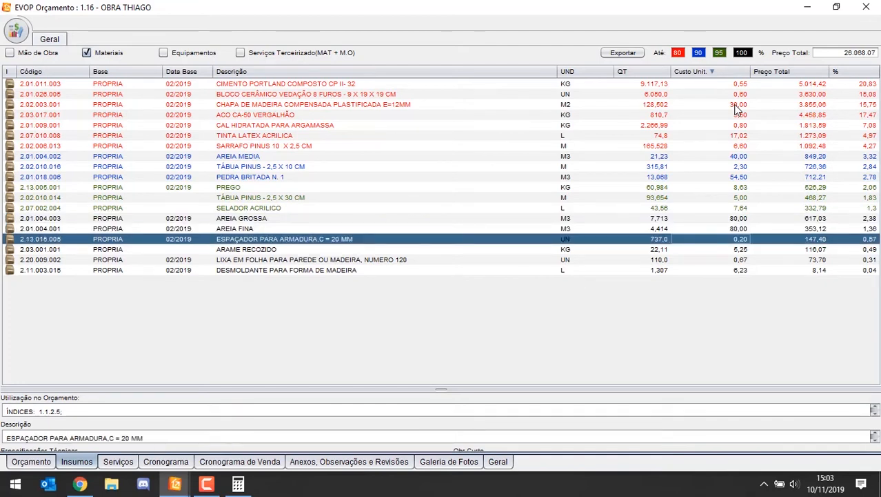
Step: Sort the material inputs by total price in descending order
{"action": "left_click", "coordinate": [735, 198]}
{"action": "left_click", "coordinate": [746, 187]}
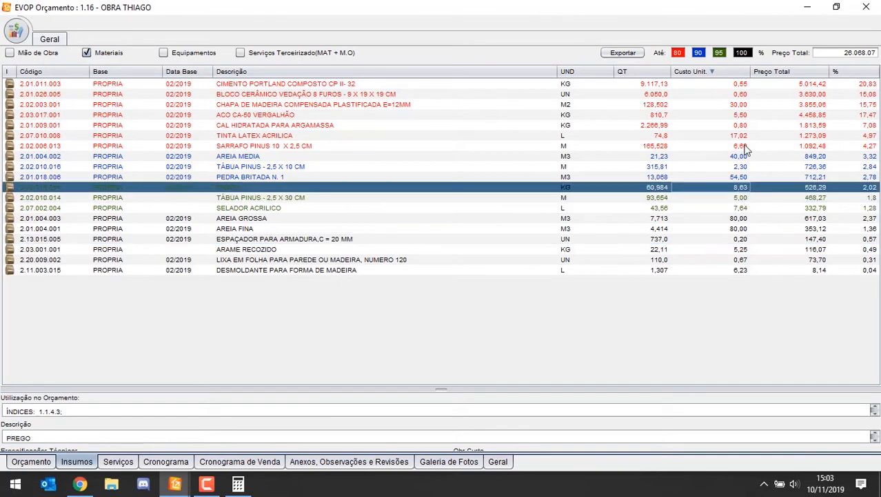
{"action": "left_click", "coordinate": [772, 71]}
{"action": "left_click", "coordinate": [771, 71]}
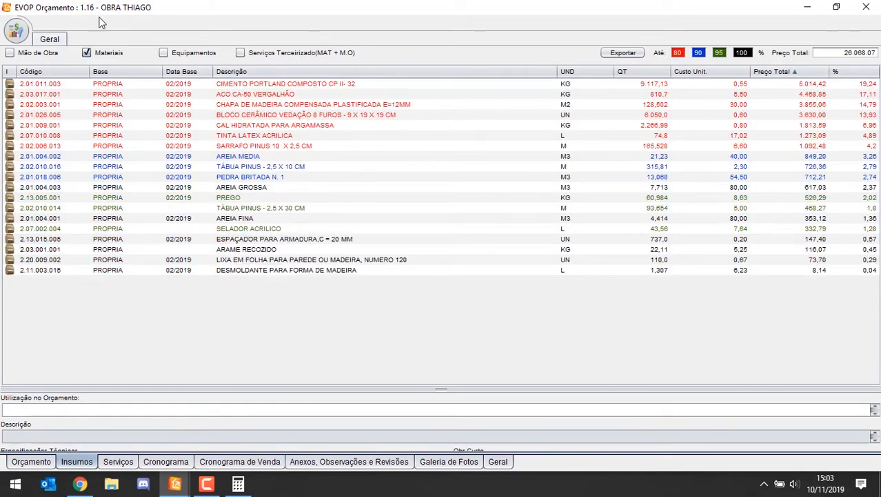
Step: Check the Equipamentos and Serviços Terceirizado inputs, and list all four input types together
{"action": "left_click", "coordinate": [86, 53]}
{"action": "left_click", "coordinate": [164, 53]}
{"action": "left_click", "coordinate": [240, 53]}
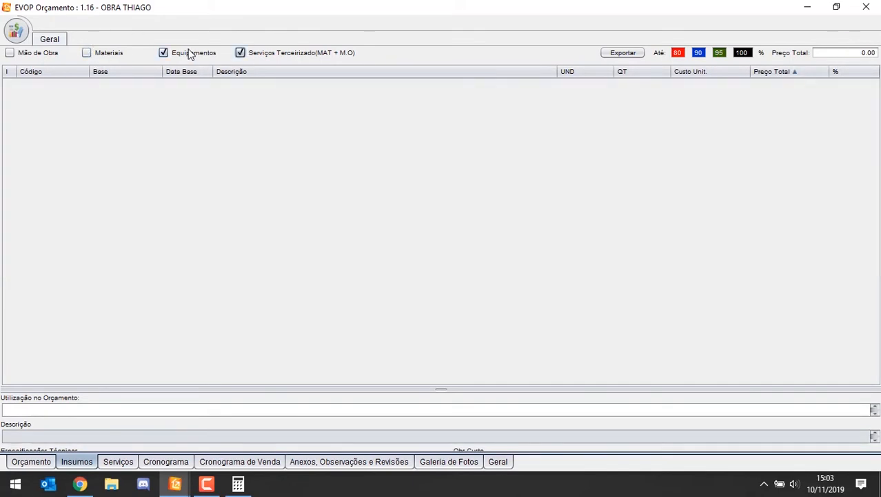
{"action": "left_click", "coordinate": [193, 55]}
{"action": "left_click", "coordinate": [39, 55]}
{"action": "left_click", "coordinate": [87, 54]}
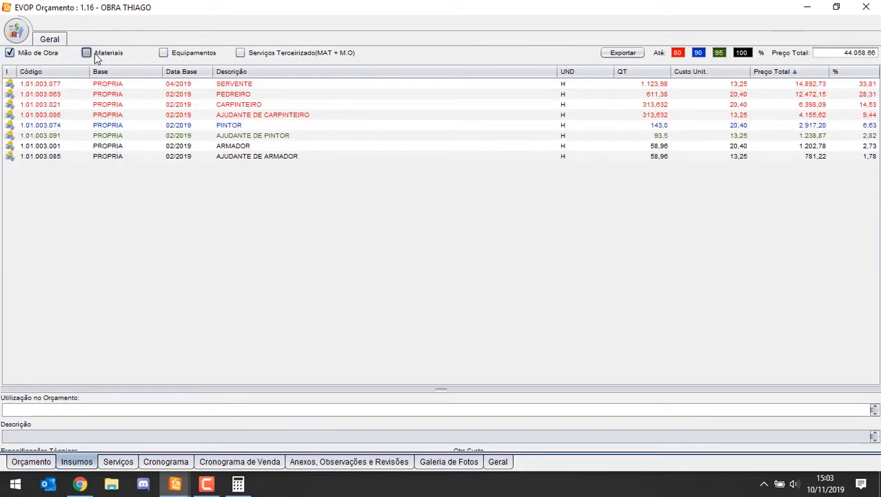
{"action": "left_click", "coordinate": [163, 54]}
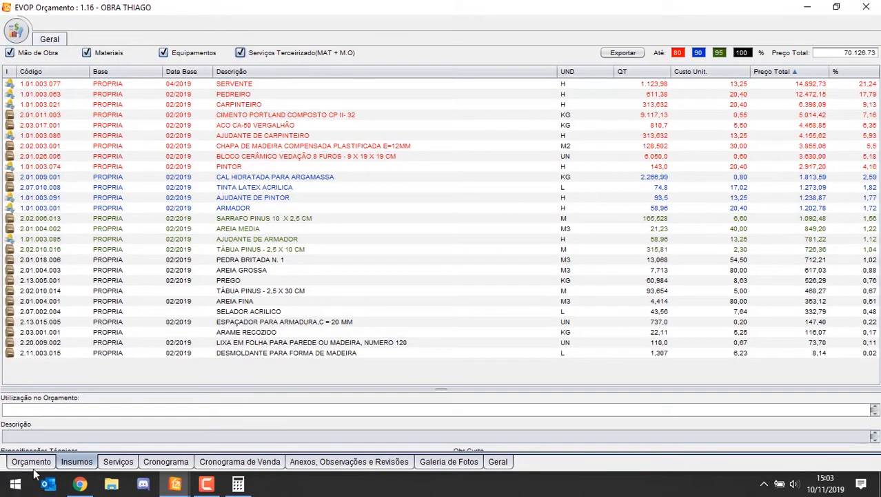
Step: Return to the budget and examine the quantity calculation of item 1.1, MURO DIVISORIOS DE ALVENARIA
{"action": "left_click", "coordinate": [32, 461]}
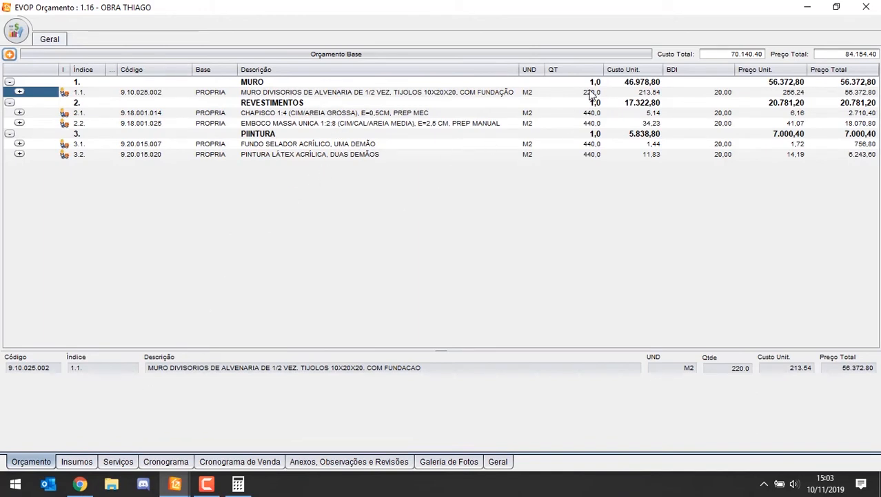
{"action": "left_click", "coordinate": [612, 93]}
{"action": "left_click", "coordinate": [583, 92]}
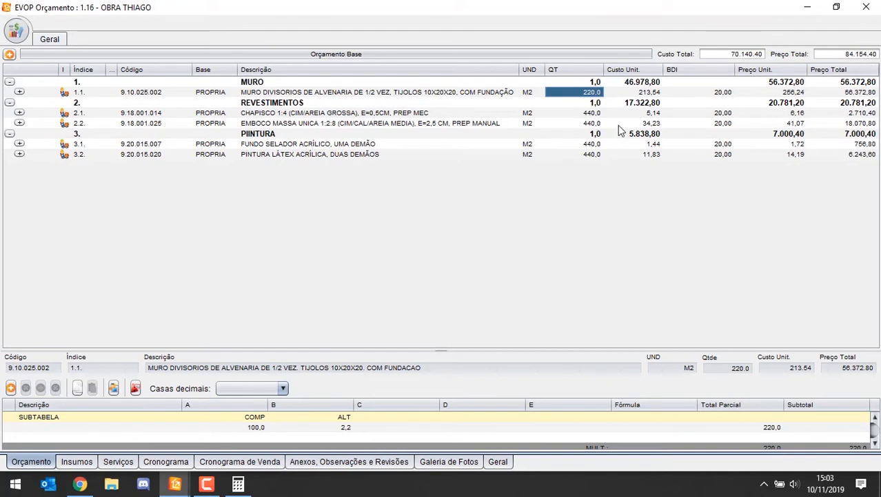
Step: Switch to the Windows calculator and divide the budget's total cost, 70140, by 100
{"action": "left_click", "coordinate": [237, 485]}
{"action": "left_click_drag", "start_coordinate": [648, 40], "coordinate": [583, 213]}
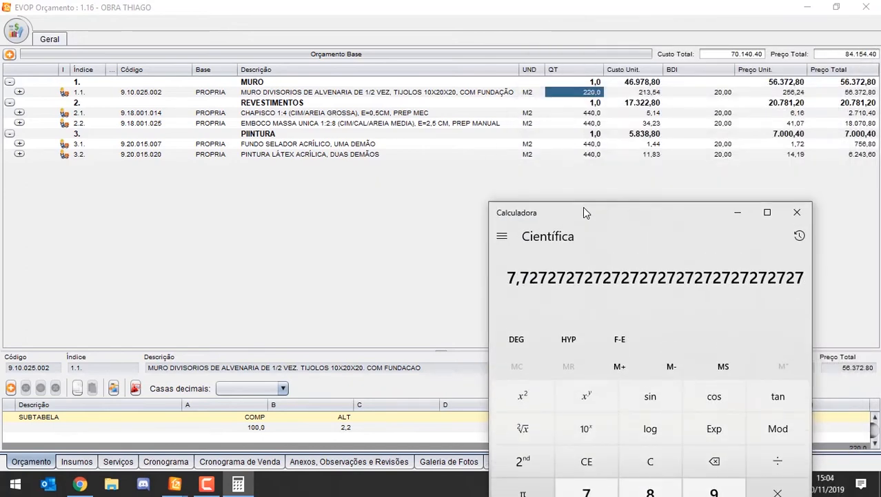
{"action": "type", "text": "70"}
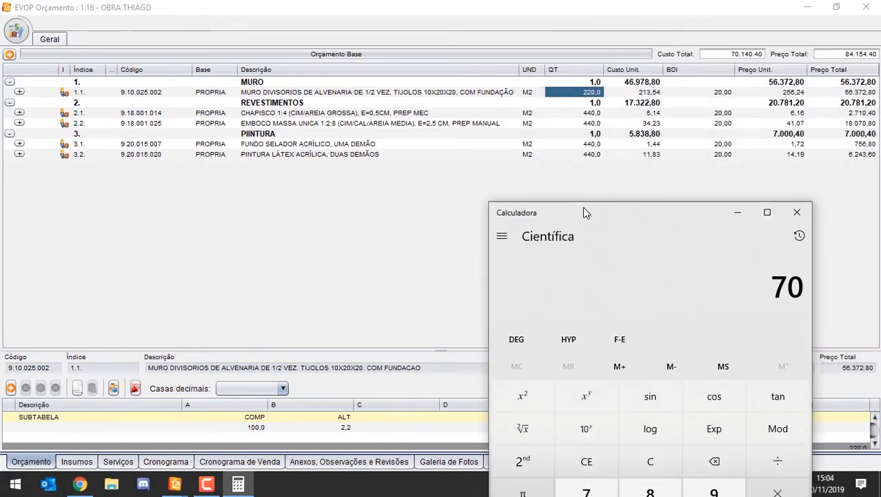
{"action": "type", "text": ".140"}
{"action": "key", "text": "slash"}
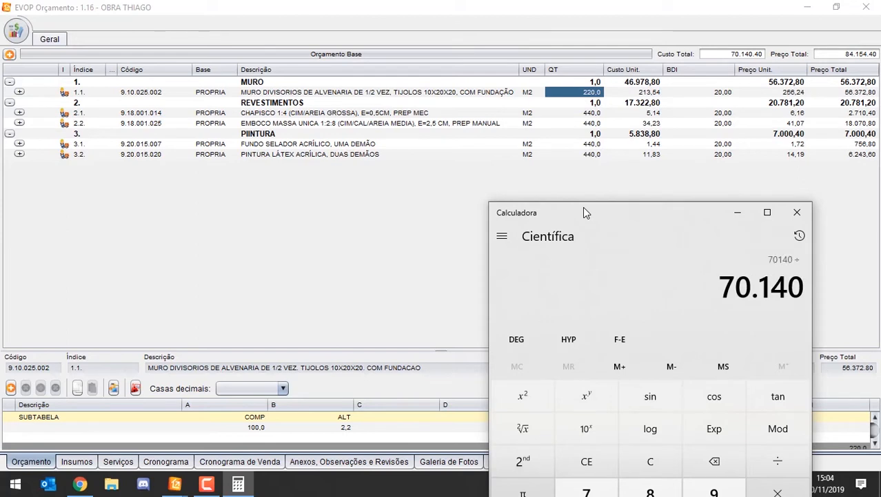
{"action": "type", "text": "100"}
{"action": "key", "text": "Return"}
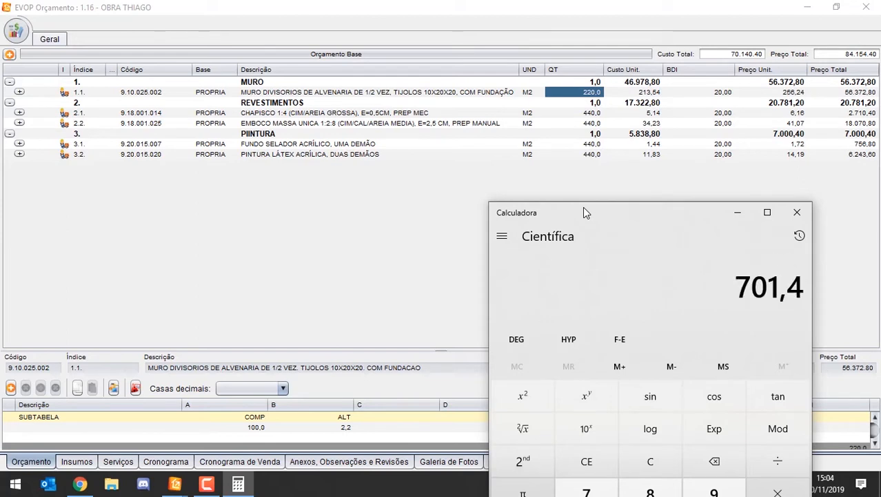
{"action": "left_click", "coordinate": [797, 213]}
Step: Examine the sub-compositions, quantity calculation, price breakdown and description of item 1.1, MURO DIVISORIOS DE ALVENARIA
{"action": "left_click", "coordinate": [19, 92]}
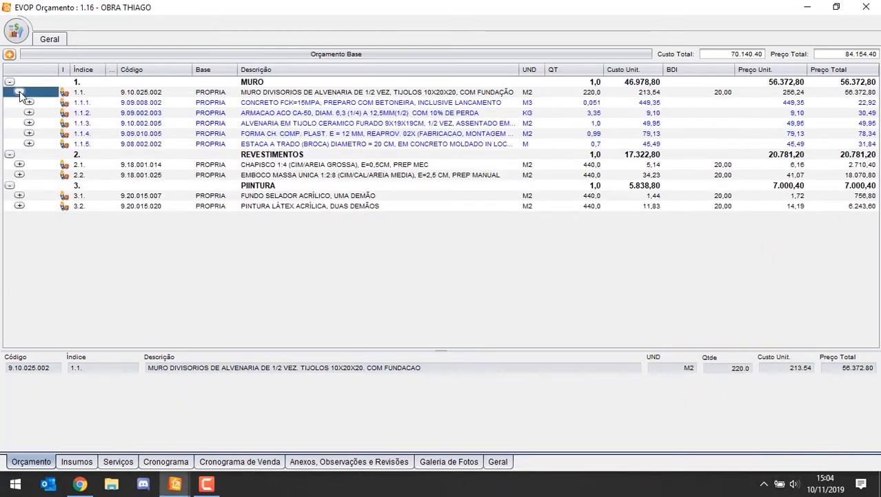
{"action": "left_click", "coordinate": [286, 124]}
{"action": "left_click", "coordinate": [576, 124]}
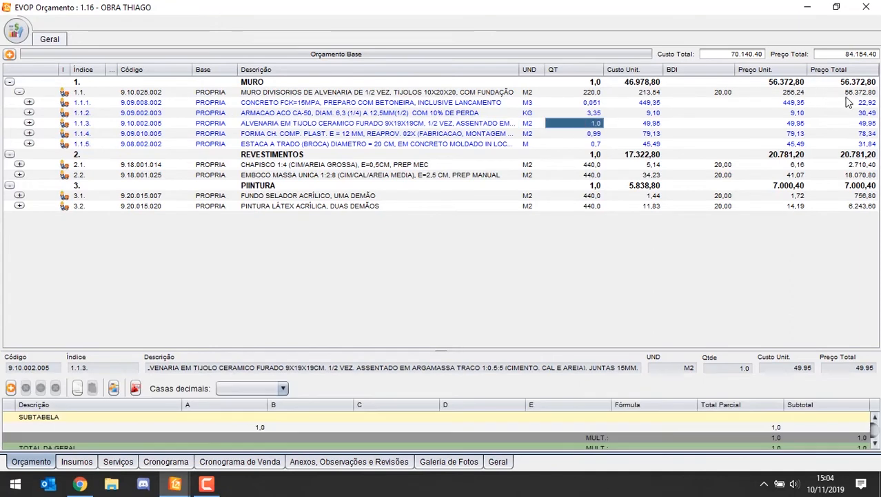
{"action": "left_click", "coordinate": [847, 92]}
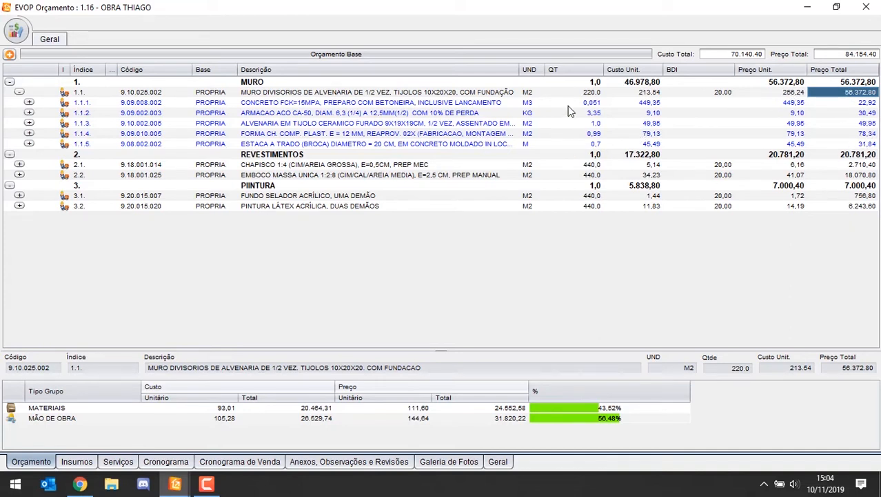
{"action": "left_click", "coordinate": [592, 94]}
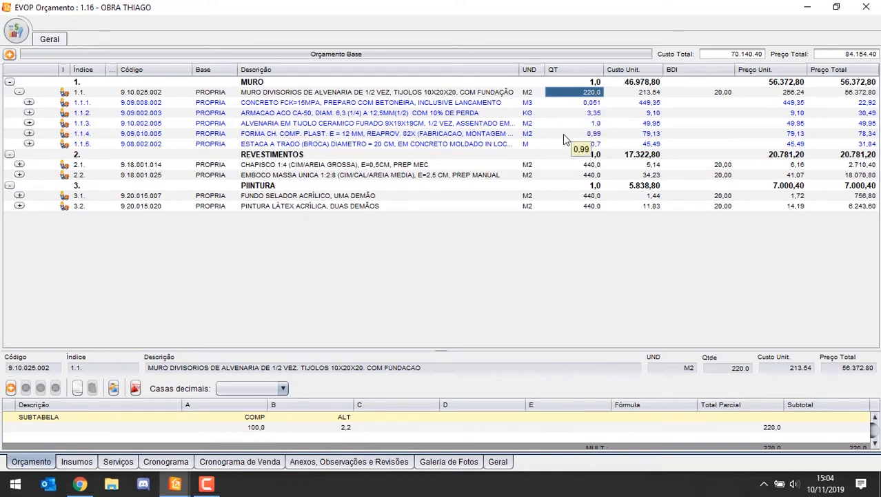
{"action": "left_click", "coordinate": [447, 96]}
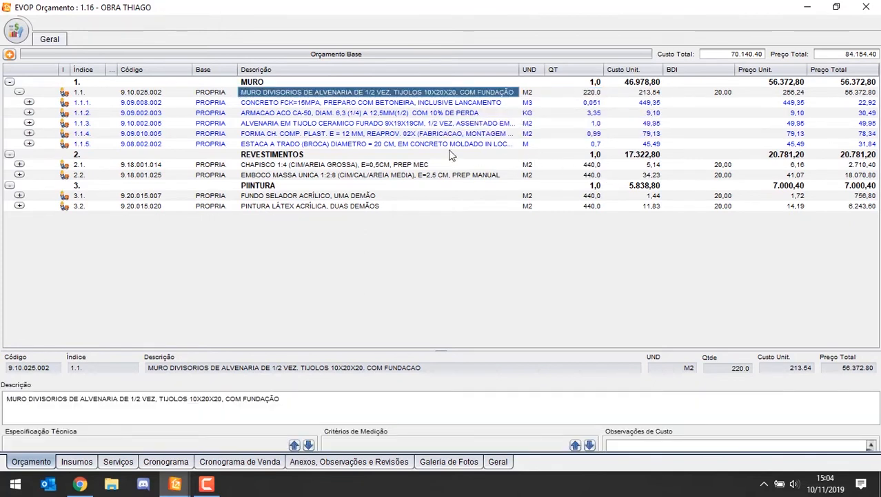
{"action": "left_click", "coordinate": [21, 95]}
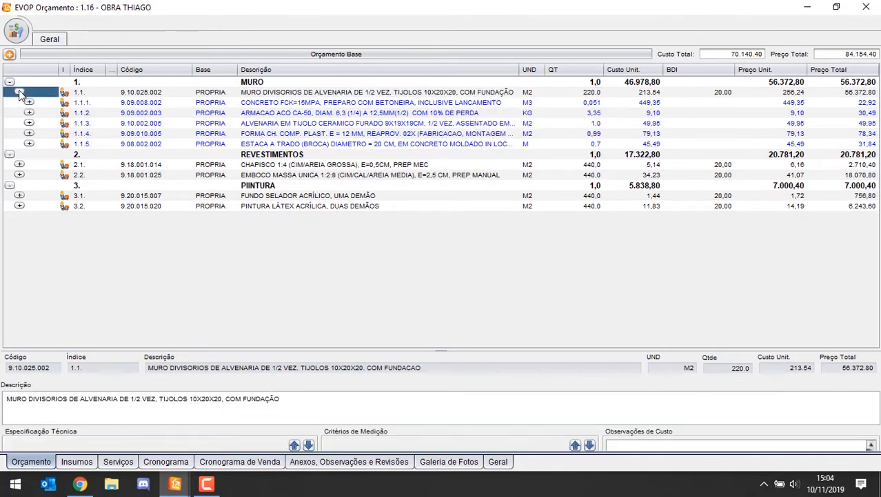
{"action": "left_click", "coordinate": [19, 92]}
Step: Look through the budget's inputs, services and schedule, and return to the budget
{"action": "left_click", "coordinate": [77, 461]}
{"action": "left_click", "coordinate": [118, 460]}
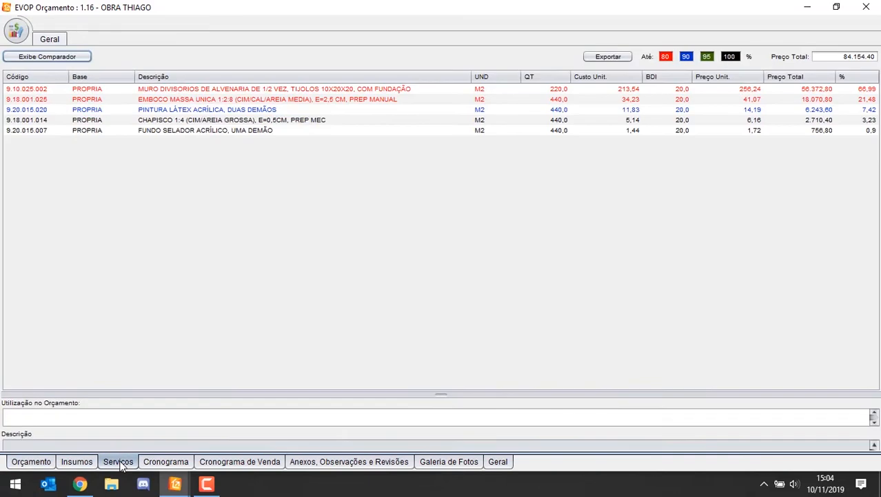
{"action": "left_click", "coordinate": [166, 461]}
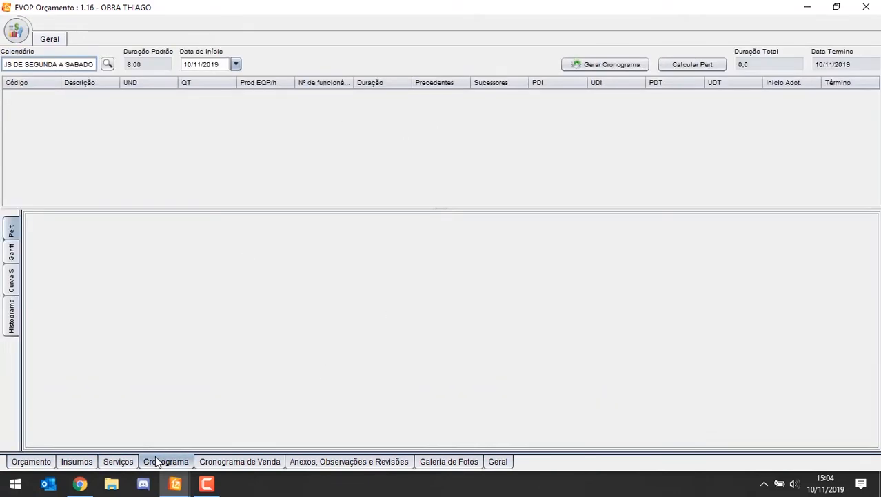
{"action": "left_click", "coordinate": [27, 461]}
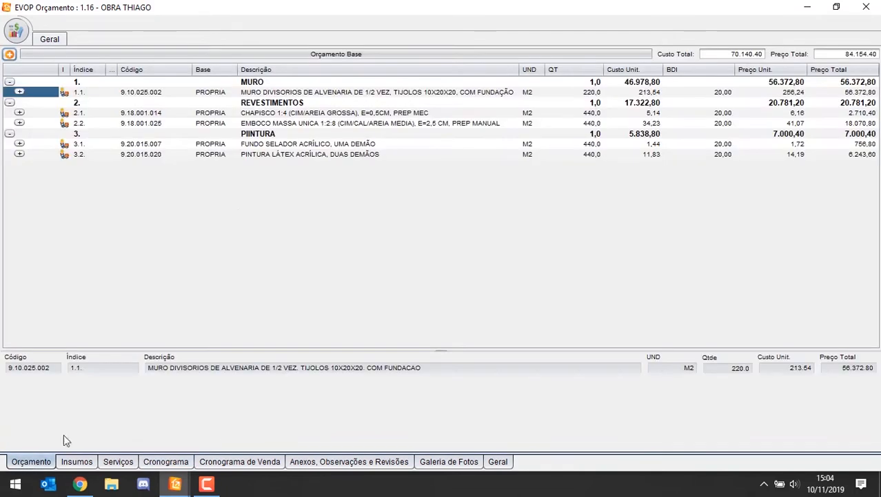
Step: Show the Duração column in the budget table and check the durations of MURO, PIINTURA and item 3.1
{"action": "right_click", "coordinate": [619, 74]}
{"action": "mouse_move", "coordinate": [651, 83]}
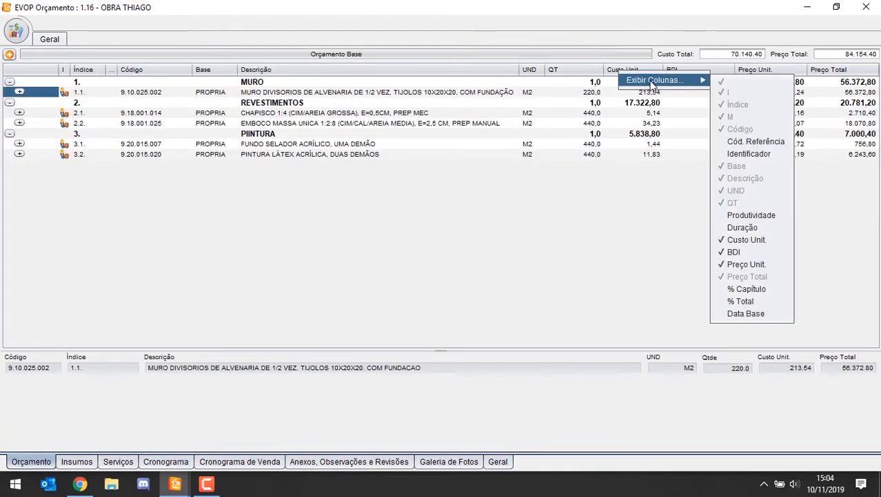
{"action": "left_click", "coordinate": [745, 227]}
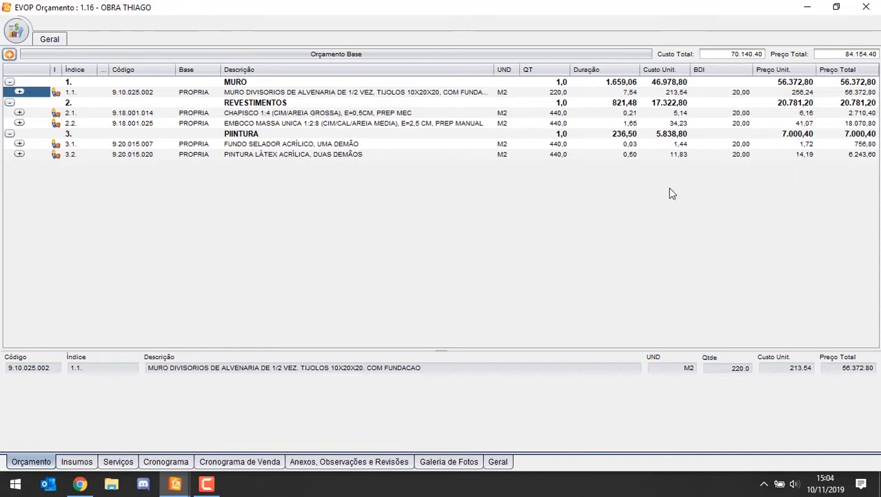
{"action": "left_click", "coordinate": [610, 135]}
{"action": "left_click", "coordinate": [623, 84]}
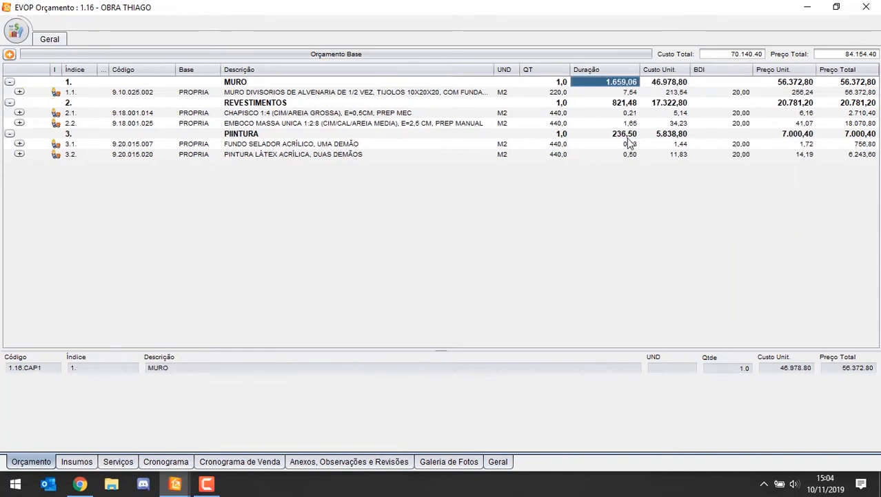
{"action": "left_click", "coordinate": [628, 137]}
{"action": "left_click", "coordinate": [628, 143]}
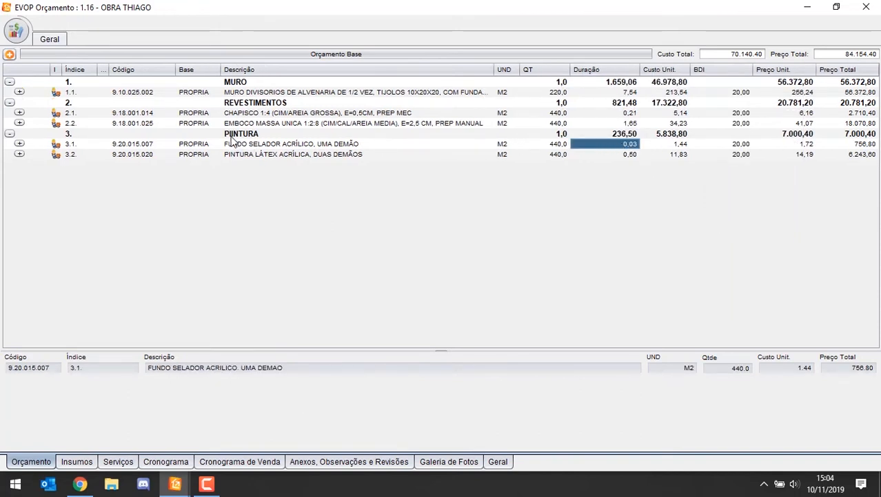
Step: Insert a new composition as item 3.3 in the PIINTURA chapter
{"action": "left_click", "coordinate": [233, 136]}
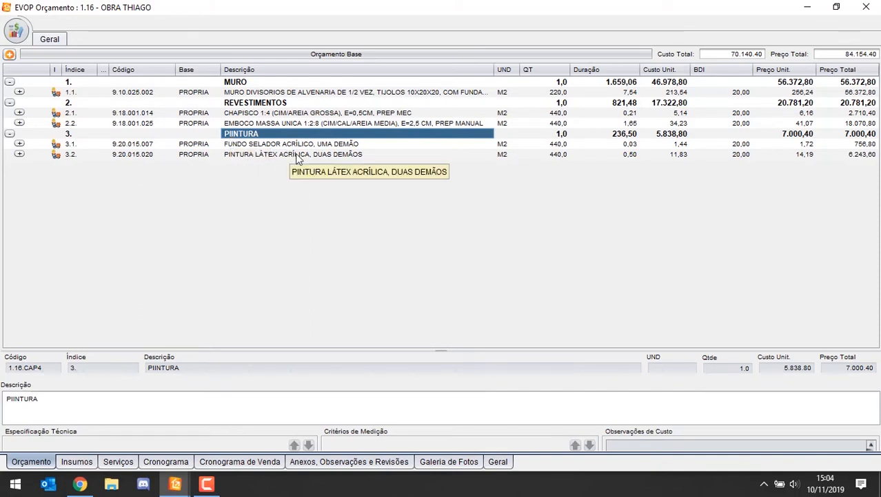
{"action": "key", "text": "Insert"}
{"action": "left_click", "coordinate": [253, 165]}
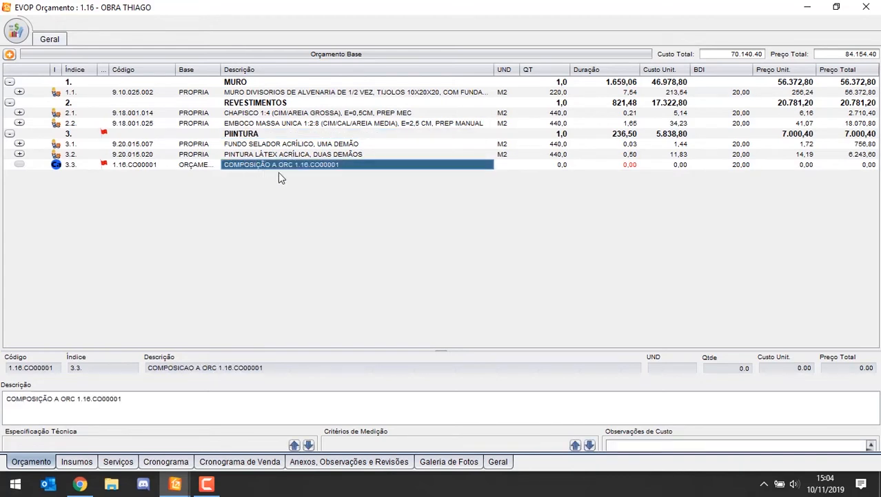
{"action": "key", "text": "Insert"}
{"action": "key", "text": "Escape"}
Step: Expand item 3.2, PINTURA LÁTEX ACRÍLICA, and hide the Duração column
{"action": "left_click", "coordinate": [22, 155]}
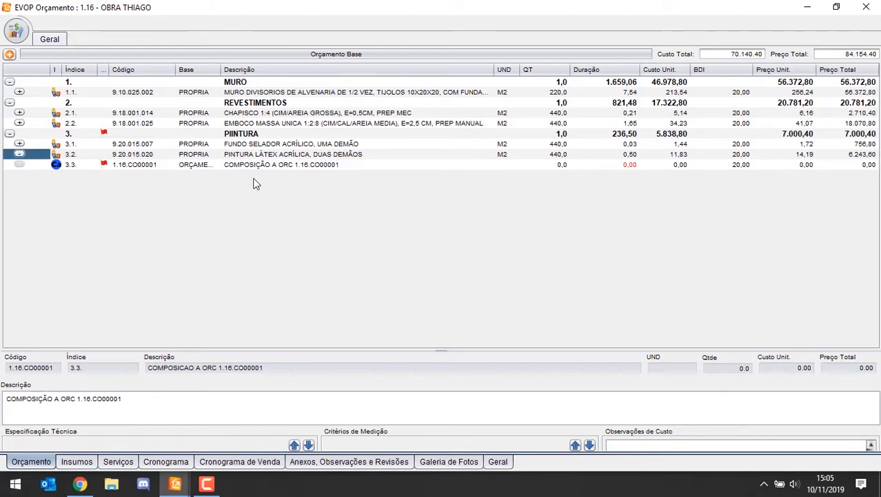
{"action": "left_click", "coordinate": [19, 155]}
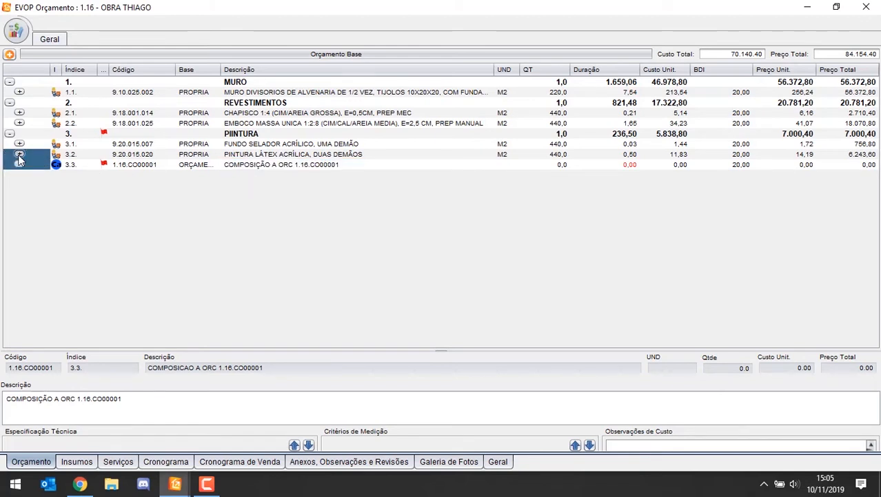
{"action": "left_click", "coordinate": [19, 156]}
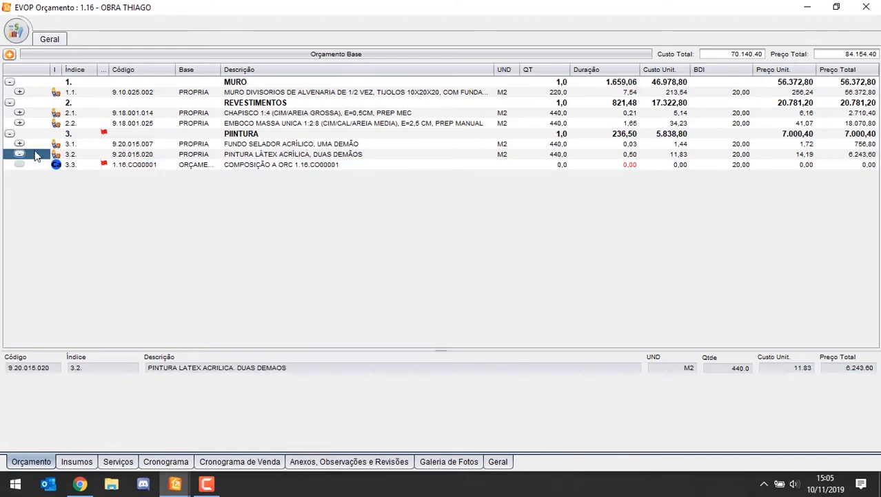
{"action": "right_click", "coordinate": [591, 73]}
{"action": "mouse_move", "coordinate": [624, 83]}
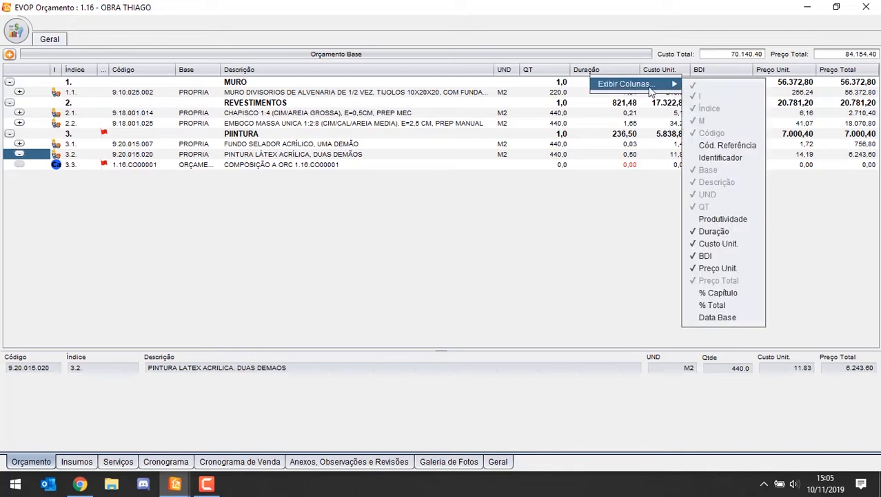
{"action": "left_click", "coordinate": [714, 231]}
Step: Set the unit of measure of the new composition 3.3 to M2
{"action": "left_click", "coordinate": [536, 166]}
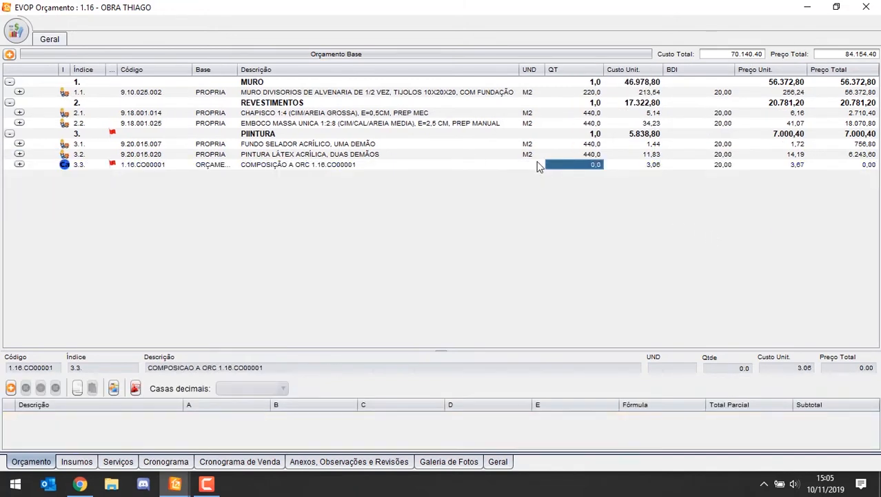
{"action": "left_click", "coordinate": [540, 165]}
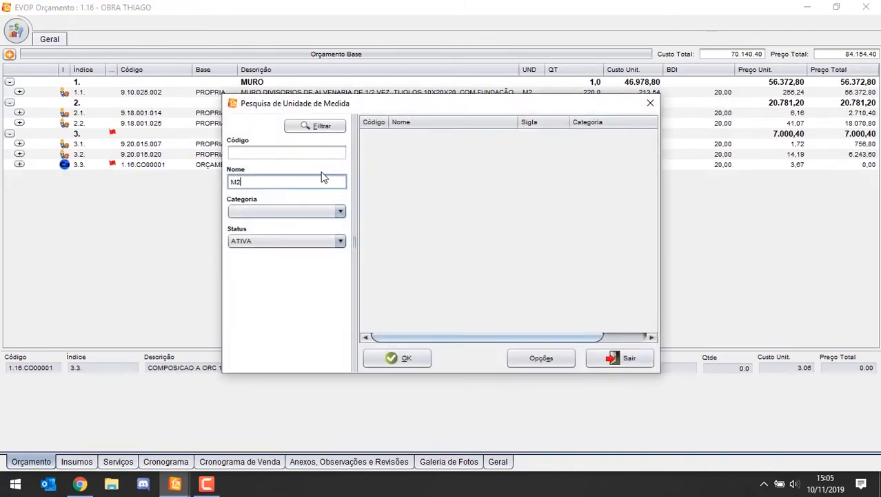
{"action": "type", "text": "M2"}
{"action": "key", "text": "Return"}
{"action": "key", "text": "Down"}
{"action": "key", "text": "Return"}
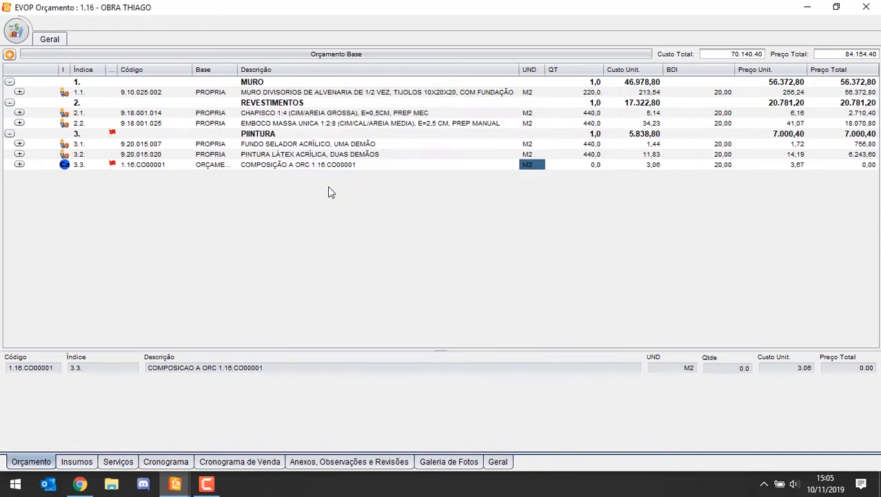
Step: Show the Duração column and compare the durations of the PIINTURA chapter, item 3.2 and the new composition 3.3
{"action": "right_click", "coordinate": [649, 70]}
{"action": "mouse_move", "coordinate": [674, 82]}
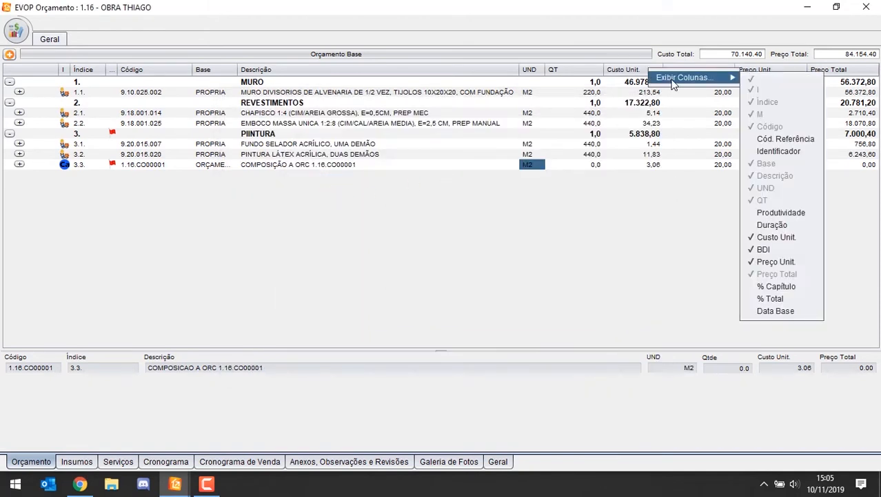
{"action": "left_click", "coordinate": [773, 225]}
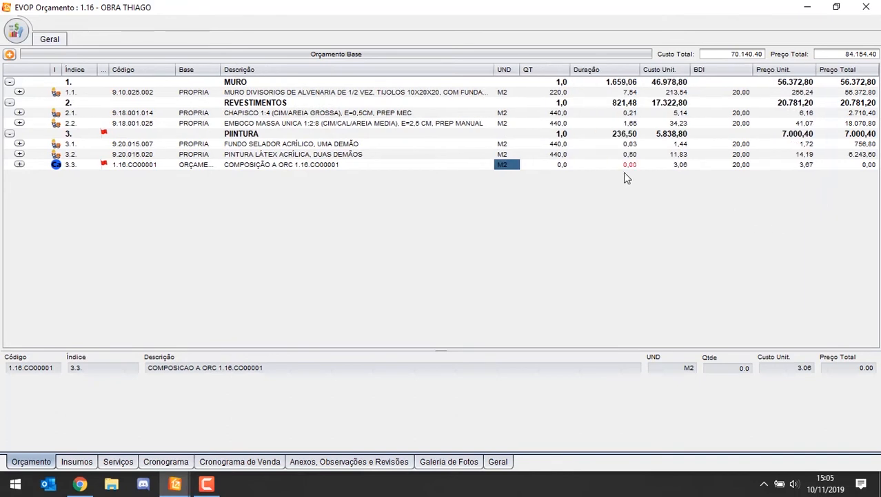
{"action": "left_click", "coordinate": [636, 166]}
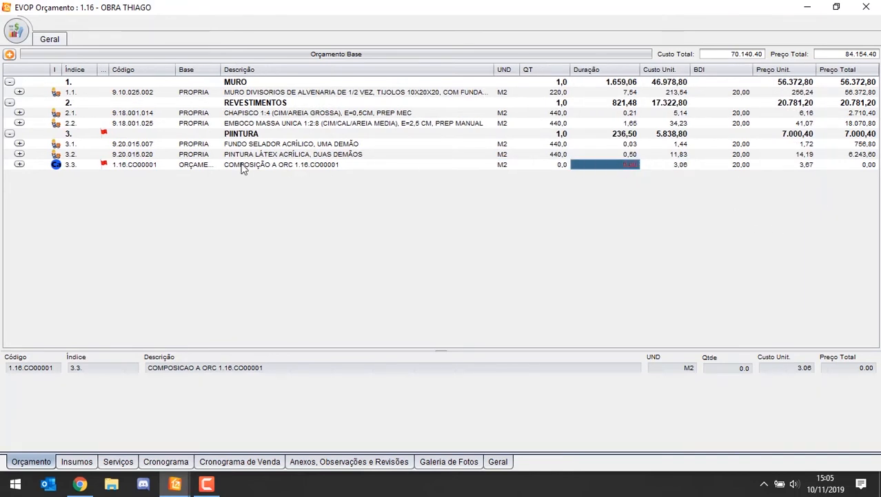
{"action": "left_click", "coordinate": [651, 158]}
{"action": "left_click", "coordinate": [625, 162]}
{"action": "left_click", "coordinate": [227, 135]}
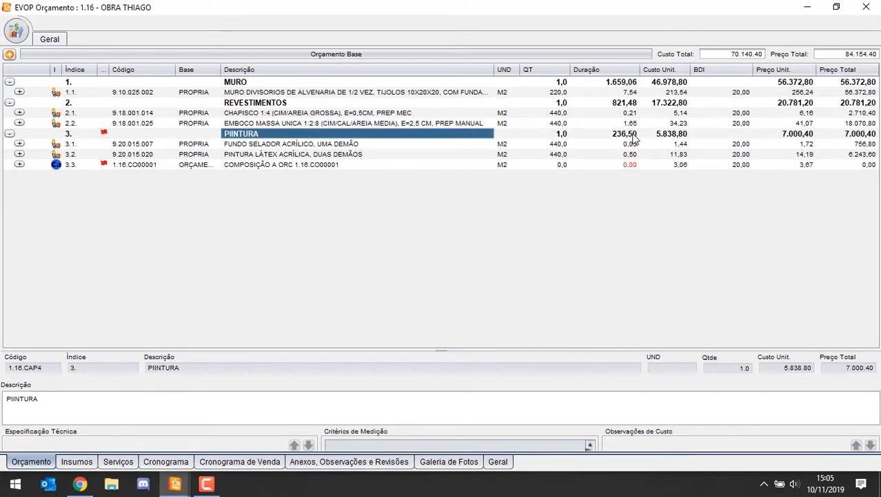
{"action": "left_click", "coordinate": [360, 166]}
{"action": "left_click", "coordinate": [635, 165]}
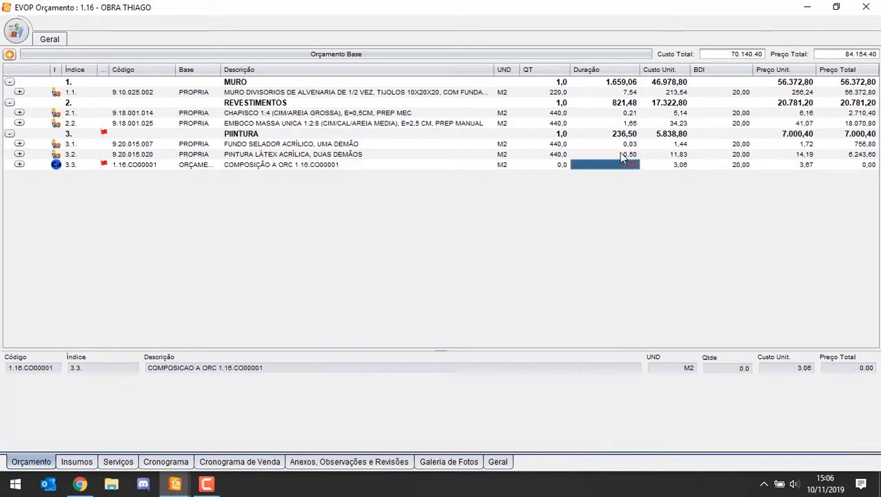
{"action": "left_click", "coordinate": [622, 156]}
{"action": "left_click", "coordinate": [632, 164]}
Step: Set the quantity of composition 3.3 to 10
{"action": "left_click", "coordinate": [554, 167]}
{"action": "type", "text": "10"}
{"action": "key", "text": "Tab"}
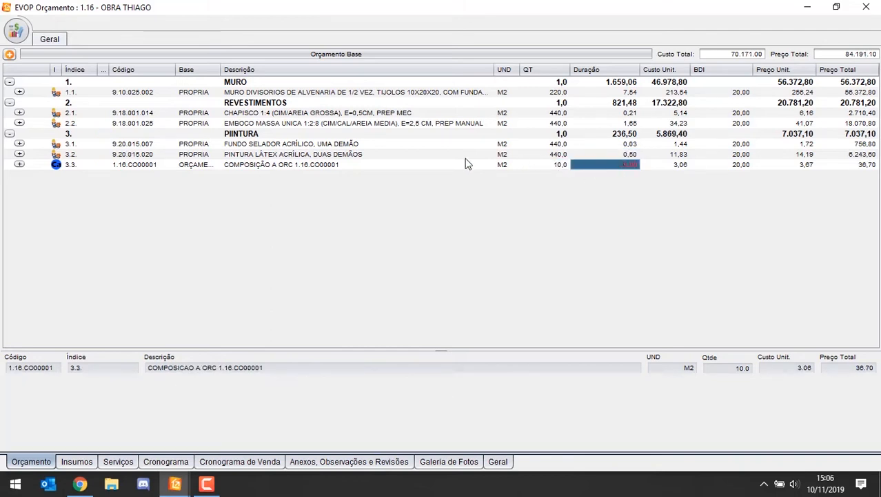
Step: Set the duration of composition 3.3 to 1 and check the duration of the PIINTURA chapter
{"action": "left_click", "coordinate": [614, 155]}
{"action": "left_click", "coordinate": [621, 165]}
{"action": "type", "text": "1"}
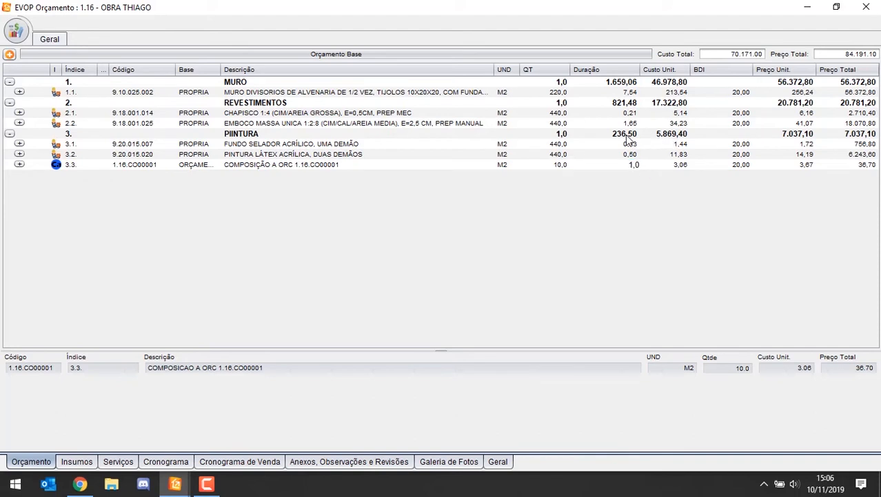
{"action": "key", "text": "Return"}
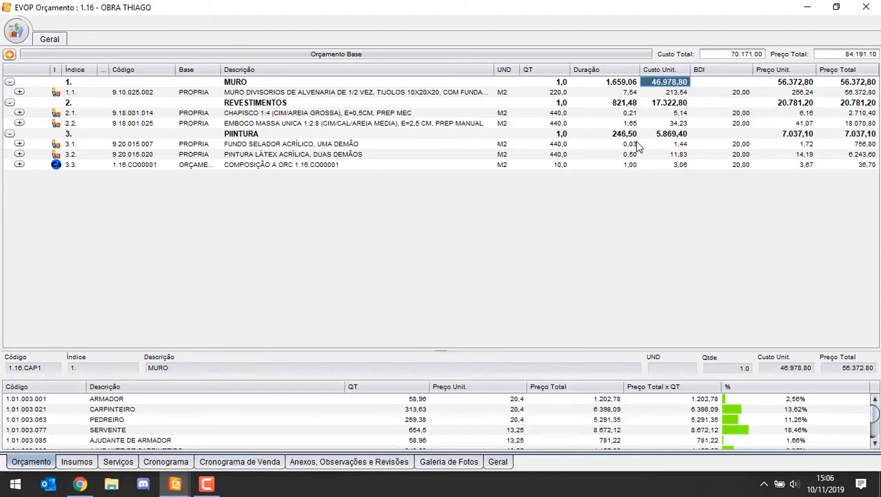
{"action": "left_click", "coordinate": [634, 134]}
{"action": "left_click", "coordinate": [631, 165]}
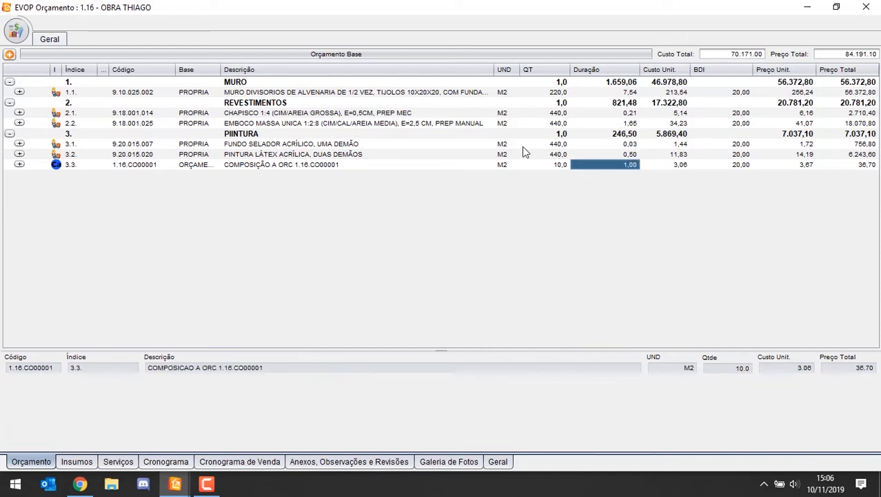
Step: Add a new chapter at the root of the budget and name it REVEST. E PINTURA
{"action": "left_click", "coordinate": [11, 54]}
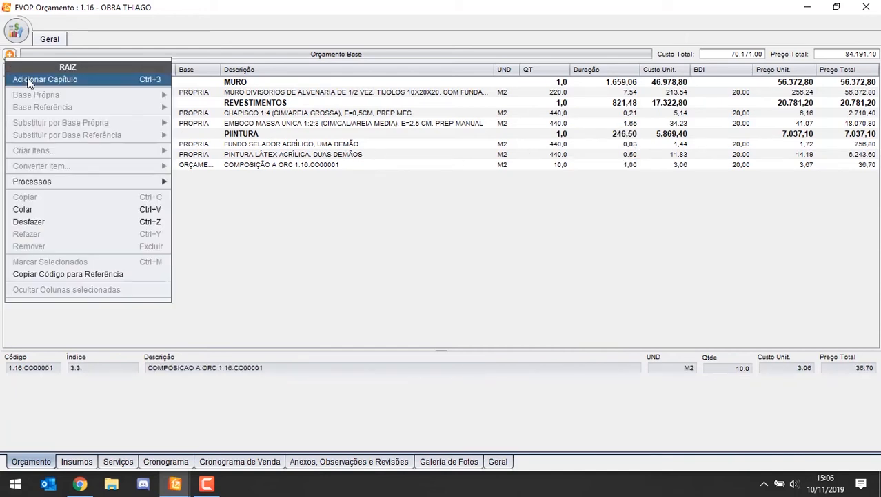
{"action": "left_click", "coordinate": [30, 80]}
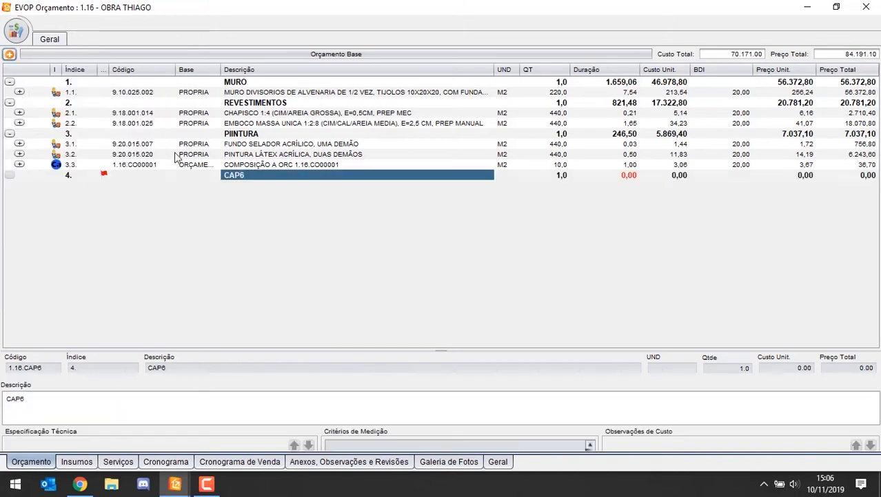
{"action": "double_click", "coordinate": [256, 180]}
{"action": "type", "text": "REVEST. E P"}
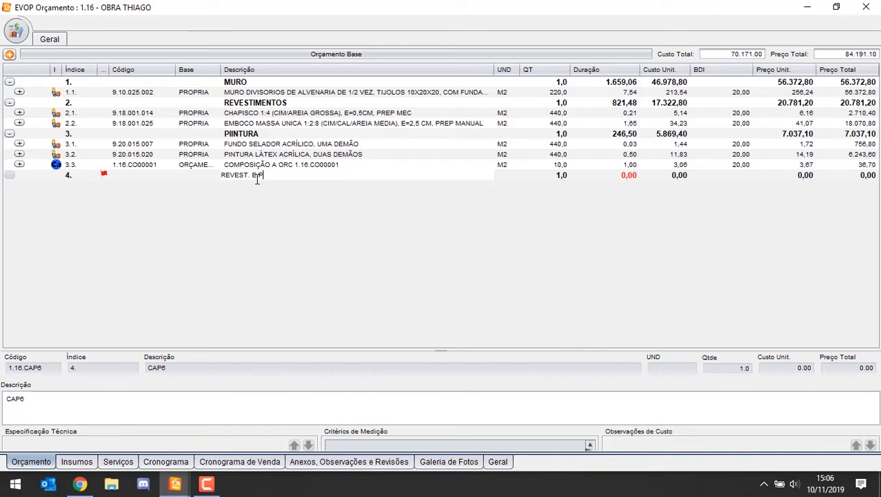
{"action": "type", "text": "INTURA"}
{"action": "key", "text": "Return"}
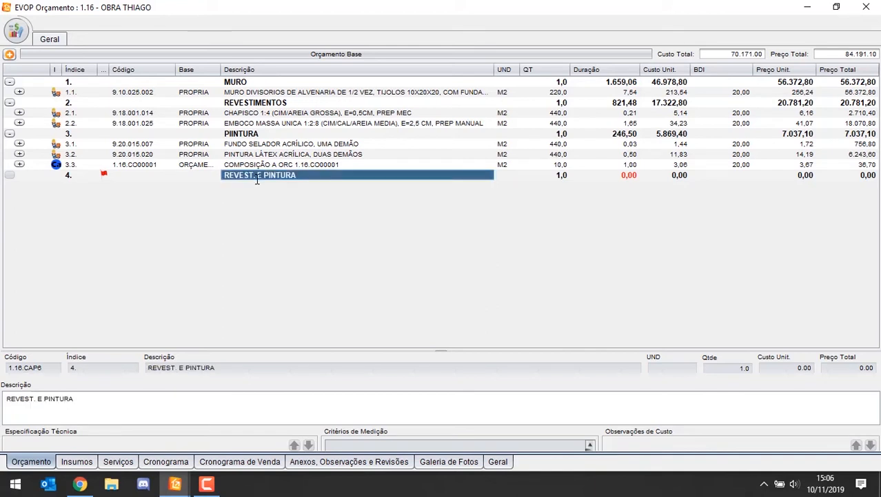
Step: Move the REVEST. E PINTURA chapter directly after MURO and nest the REVESTIMENTOS and PIINTURA chapters inside it
{"action": "left_click_drag", "start_coordinate": [257, 179], "coordinate": [250, 107]}
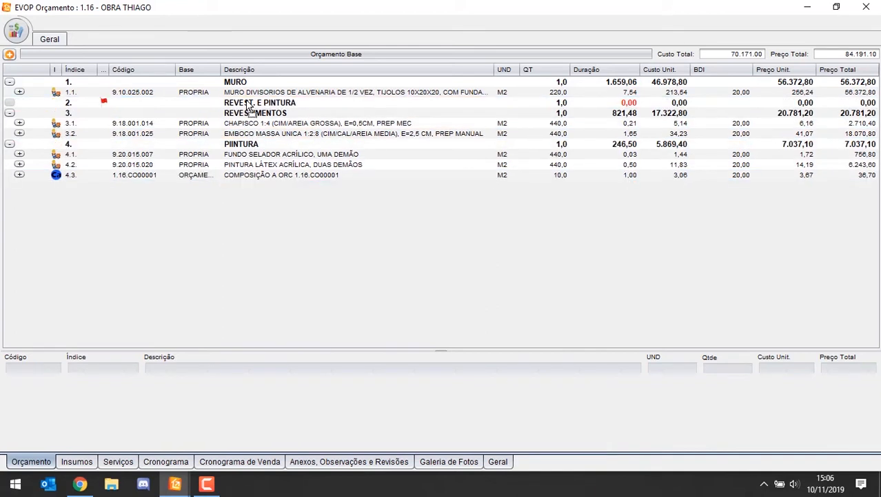
{"action": "left_click", "coordinate": [247, 112]}
{"action": "left_click", "coordinate": [246, 145], "text": "ctrl"}
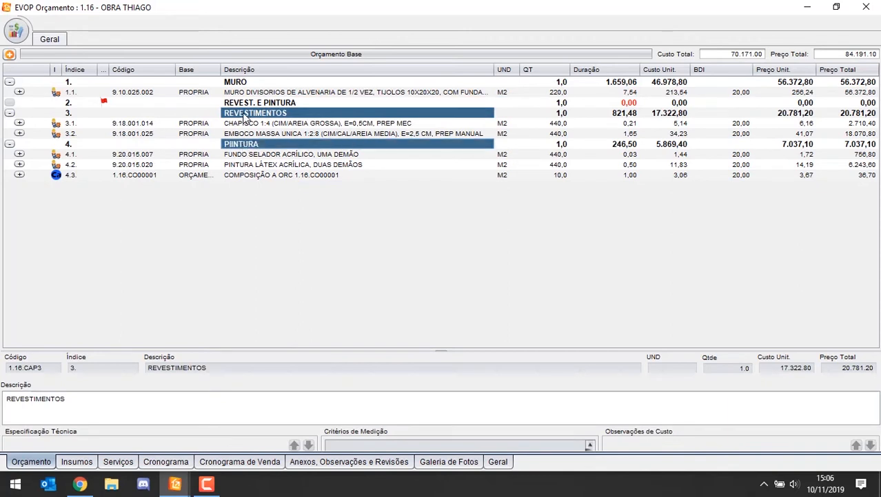
{"action": "left_click_drag", "start_coordinate": [245, 118], "coordinate": [283, 107]}
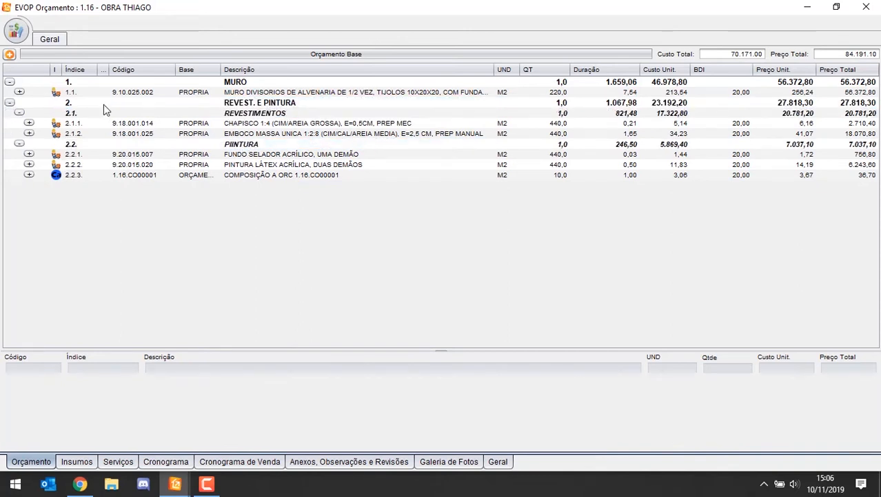
{"action": "left_click", "coordinate": [68, 106]}
{"action": "left_click", "coordinate": [72, 114]}
{"action": "left_click", "coordinate": [72, 145]}
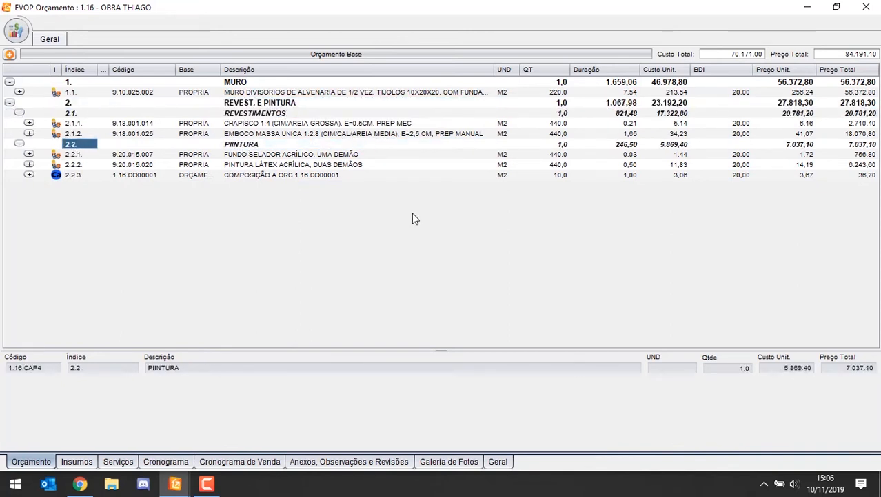
Step: Delete composition 1.16.CO00001 from the PIINTURA sub-chapter
{"action": "left_click", "coordinate": [633, 176]}
{"action": "left_click", "coordinate": [630, 155]}
{"action": "left_click", "coordinate": [295, 165]}
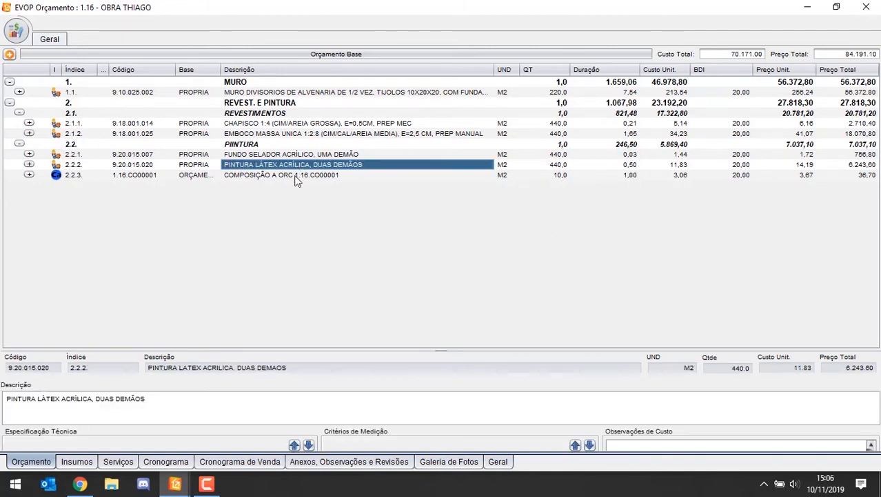
{"action": "left_click", "coordinate": [296, 176]}
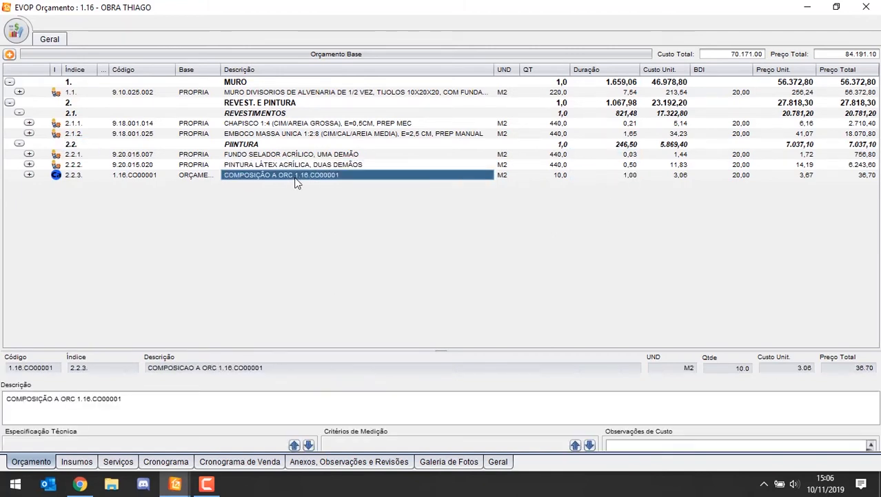
{"action": "key", "text": "Delete"}
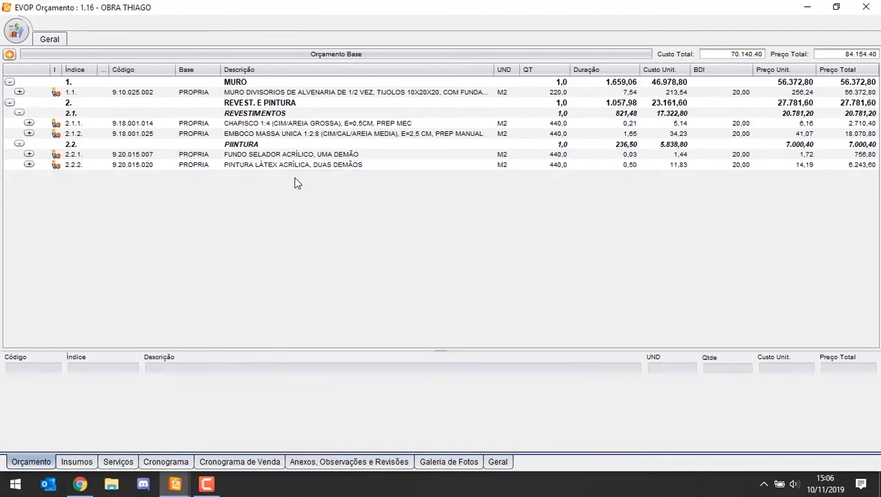
Step: Generate the work schedule at sub-chapter level
{"action": "left_click", "coordinate": [76, 461]}
{"action": "left_click", "coordinate": [112, 465]}
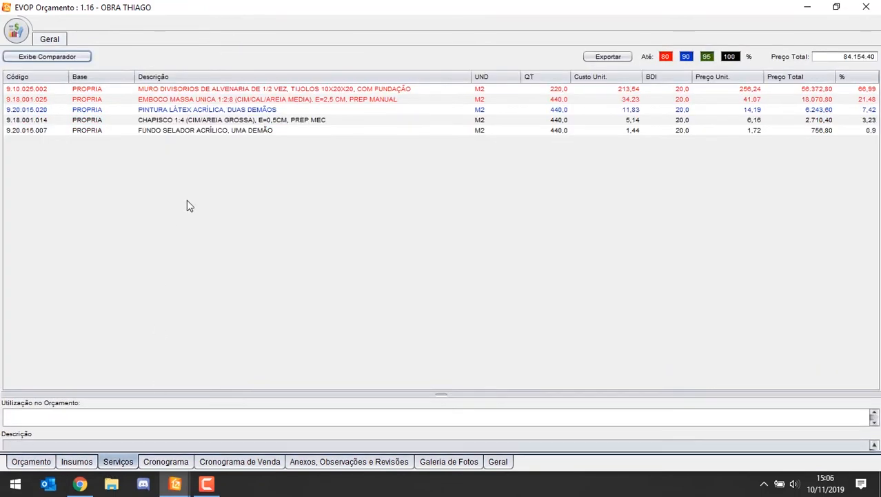
{"action": "left_click", "coordinate": [169, 460]}
{"action": "left_click", "coordinate": [631, 65]}
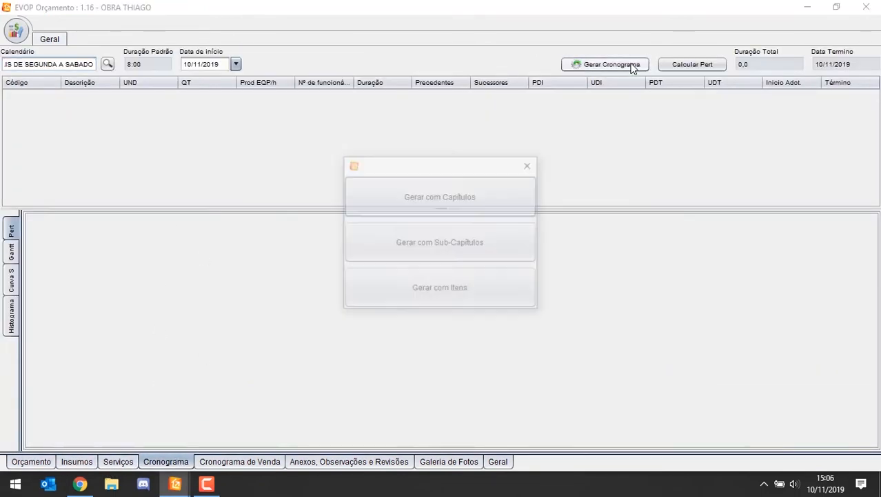
{"action": "left_click", "coordinate": [456, 244]}
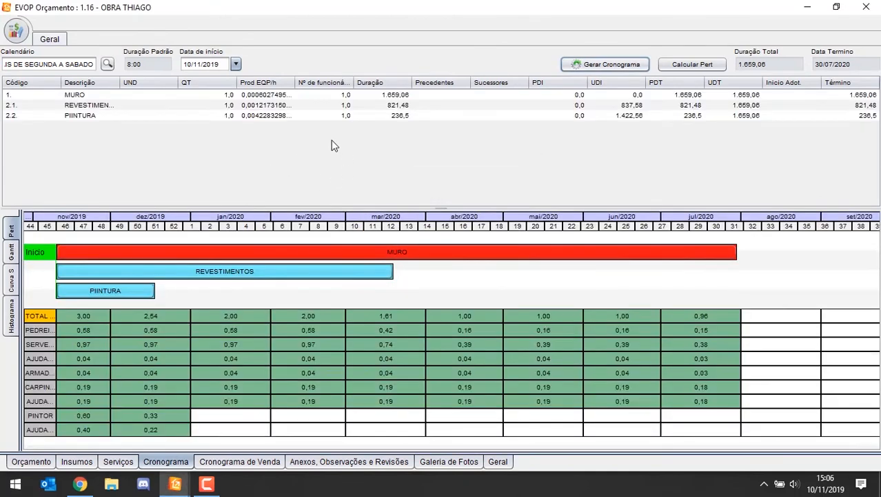
Step: Compare the REVESTIMENTOS and PIINTURA bars of the Pert chart with their rows in the schedule table
{"action": "left_click", "coordinate": [123, 292]}
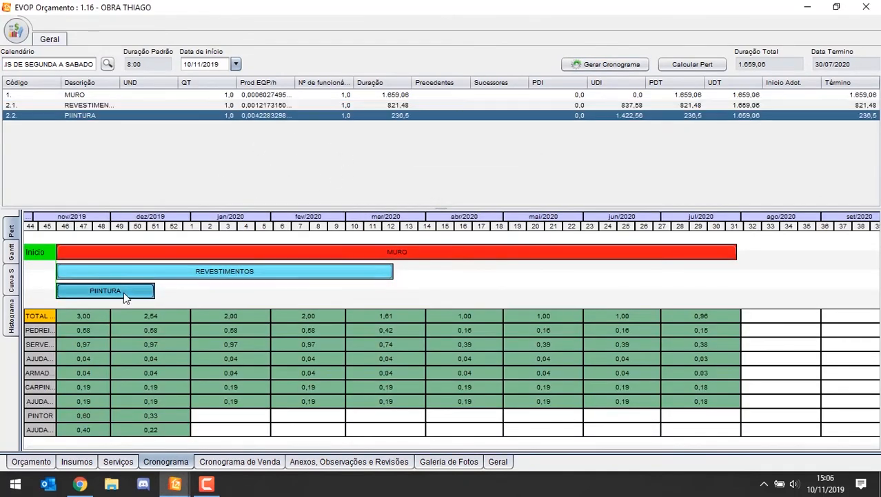
{"action": "left_click", "coordinate": [120, 275]}
{"action": "left_click", "coordinate": [119, 291]}
{"action": "left_click", "coordinate": [117, 276]}
{"action": "left_click", "coordinate": [116, 288]}
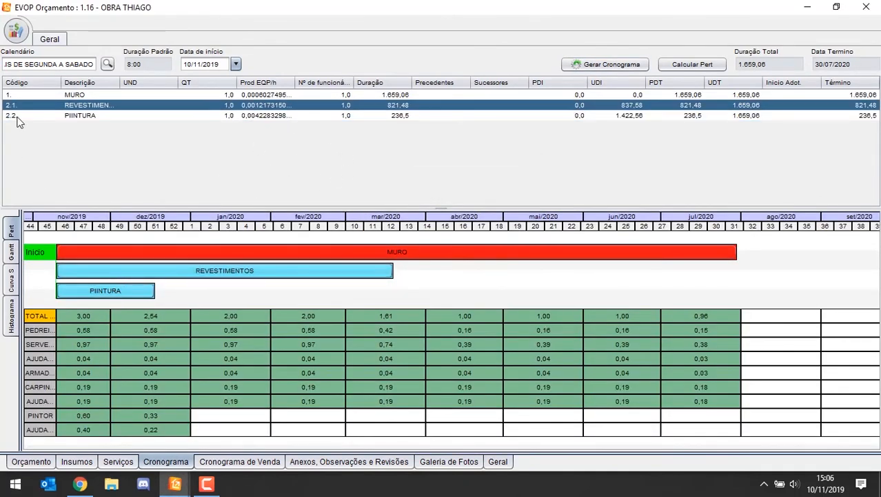
{"action": "left_click", "coordinate": [417, 107]}
Step: Set the number of workers to 10 for MURO, REVESTIMENTOS and PIINTURA and recalculate the Pert
{"action": "left_click", "coordinate": [353, 95]}
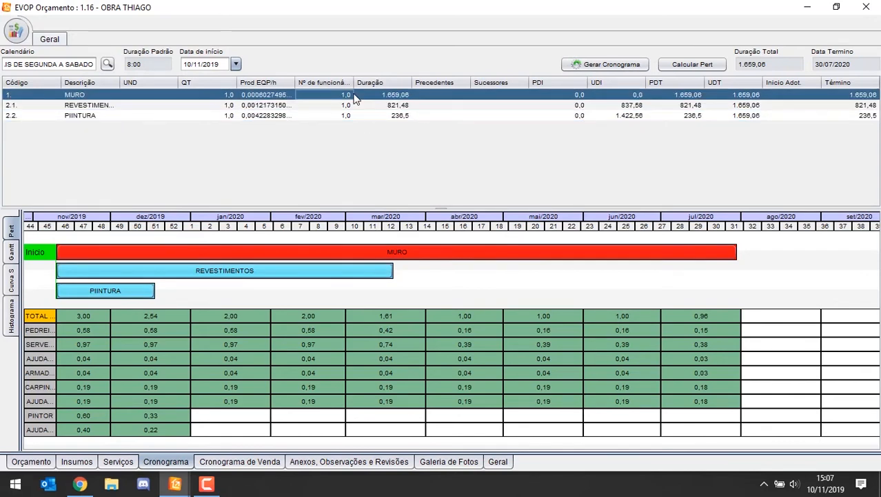
{"action": "type", "text": "10"}
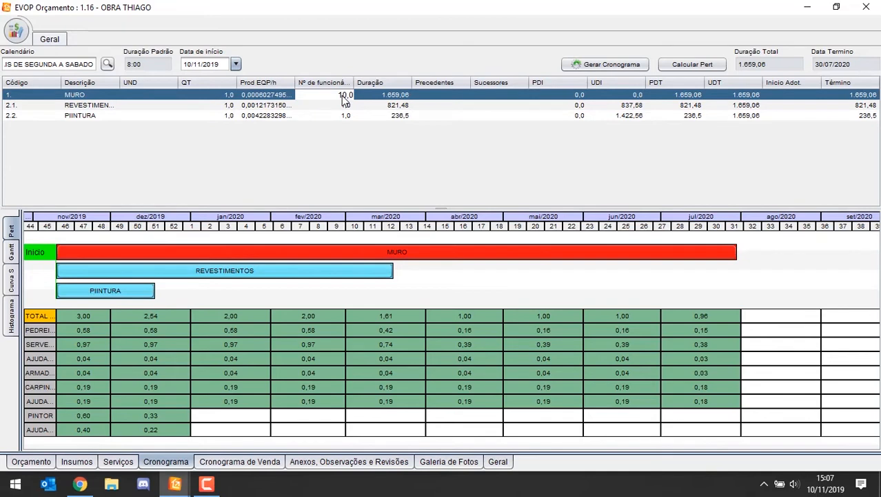
{"action": "key", "text": "Return"}
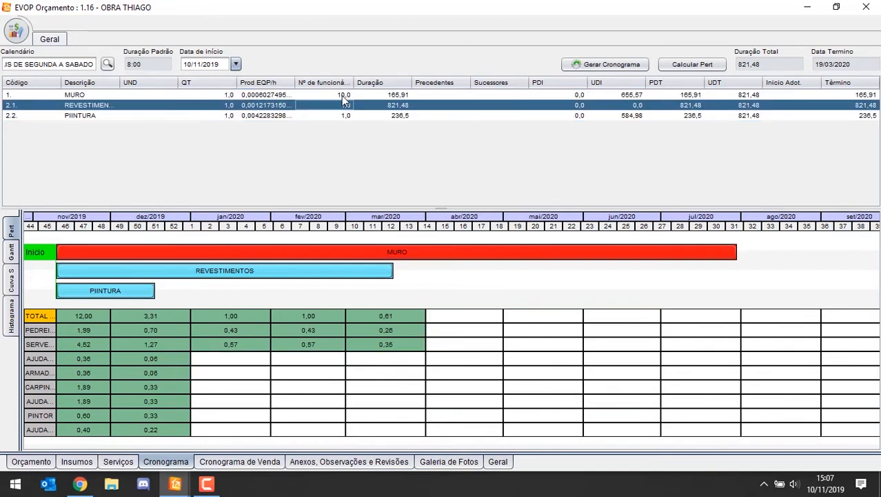
{"action": "key", "text": "F2"}
{"action": "key", "text": "Return"}
{"action": "type", "text": "10"}
{"action": "key", "text": "Return"}
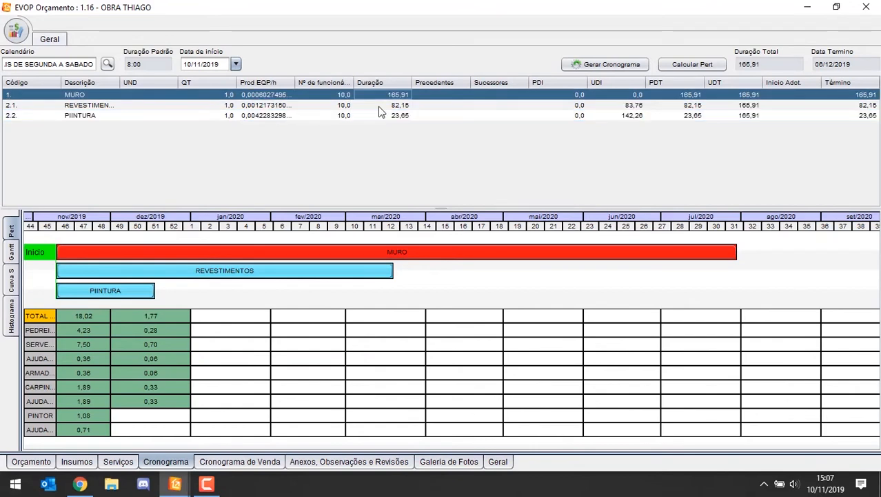
{"action": "left_click", "coordinate": [689, 64]}
Step: Set the number of workers for PIINTURA to 3 and recalculate the Pert
{"action": "left_click", "coordinate": [341, 109]}
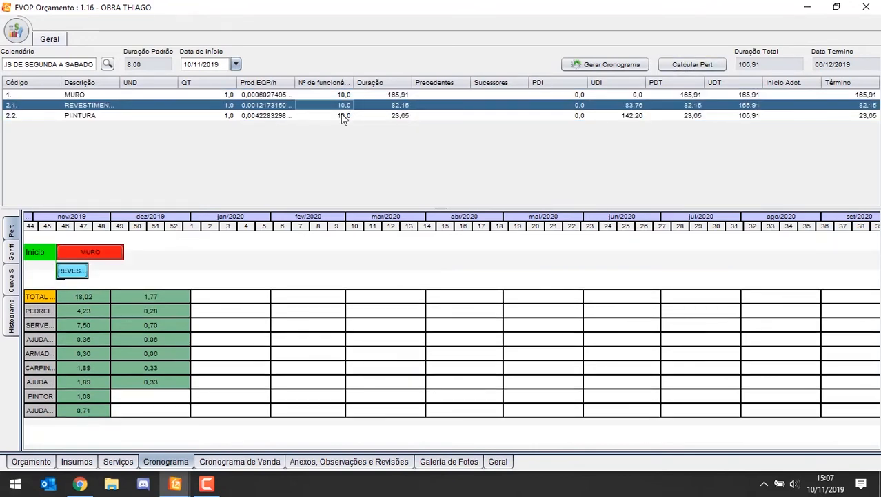
{"action": "left_click", "coordinate": [341, 115]}
{"action": "type", "text": "3"}
{"action": "key", "text": "Return"}
{"action": "left_click", "coordinate": [716, 65]}
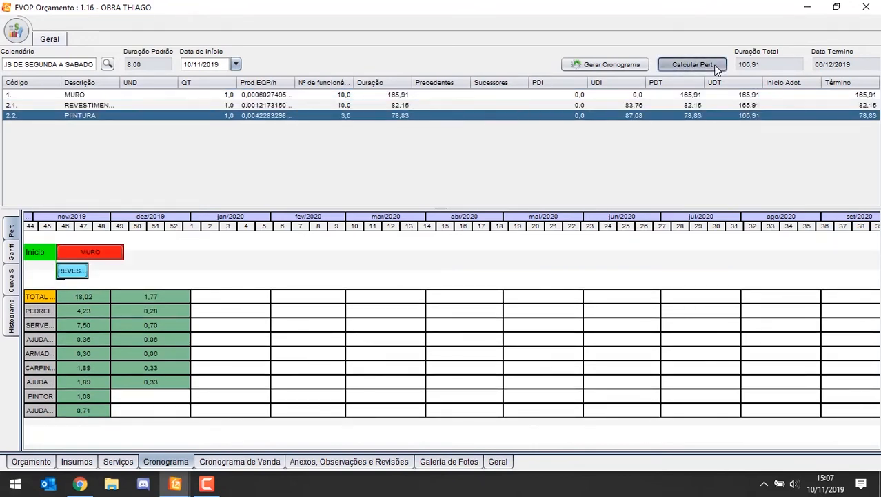
Step: Set the number of workers for REVESTIMENTOS to 5 and recalculate the Pert
{"action": "left_click", "coordinate": [347, 105]}
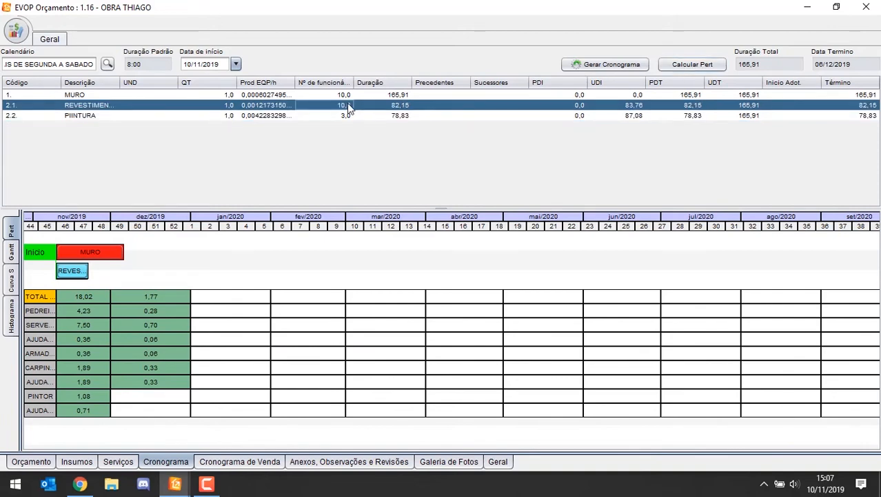
{"action": "type", "text": "5"}
{"action": "key", "text": "Return"}
{"action": "left_click", "coordinate": [692, 64]}
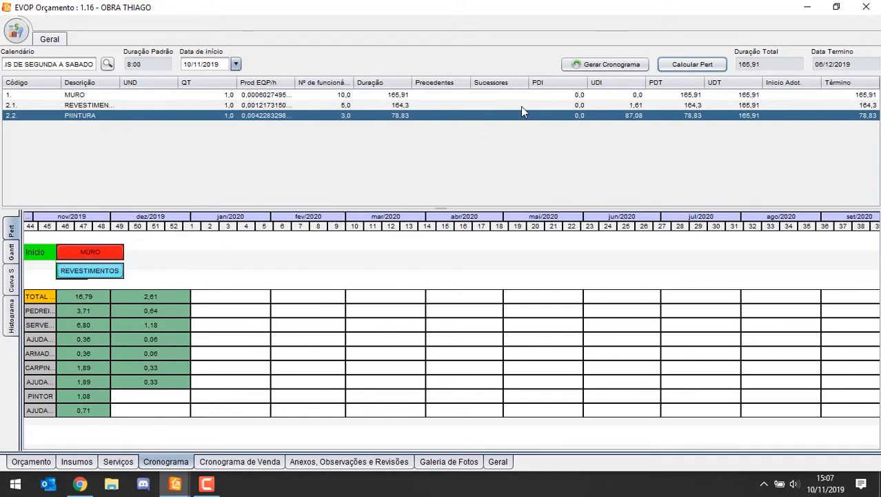
Step: Clear the manual configuration of the Pert chart
{"action": "left_click", "coordinate": [481, 95]}
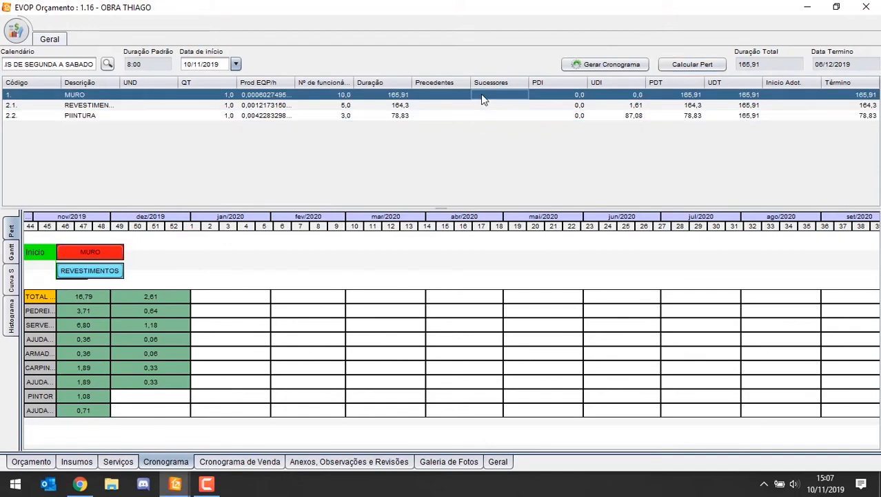
{"action": "right_click", "coordinate": [353, 261]}
{"action": "right_click", "coordinate": [311, 270]}
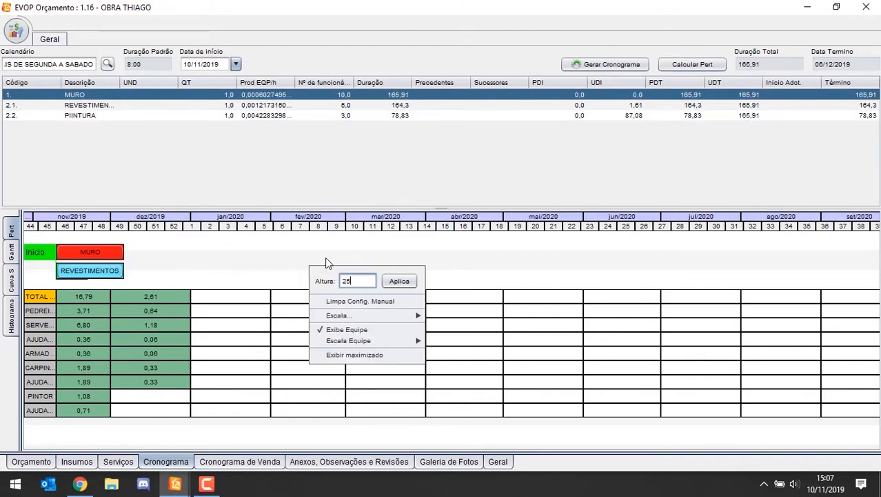
{"action": "left_click", "coordinate": [350, 302]}
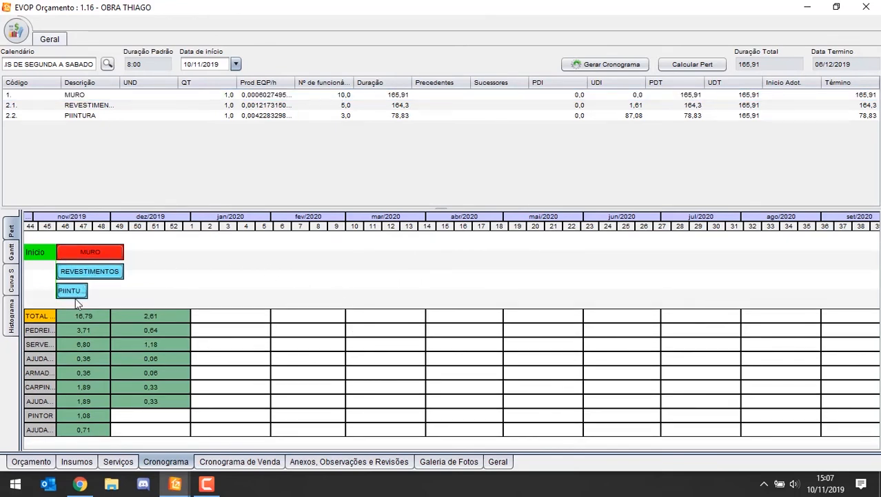
Step: Switch the schedule table to durations in days and calendar dates, and check the dates of REVESTIMENTOS
{"action": "left_click", "coordinate": [433, 104]}
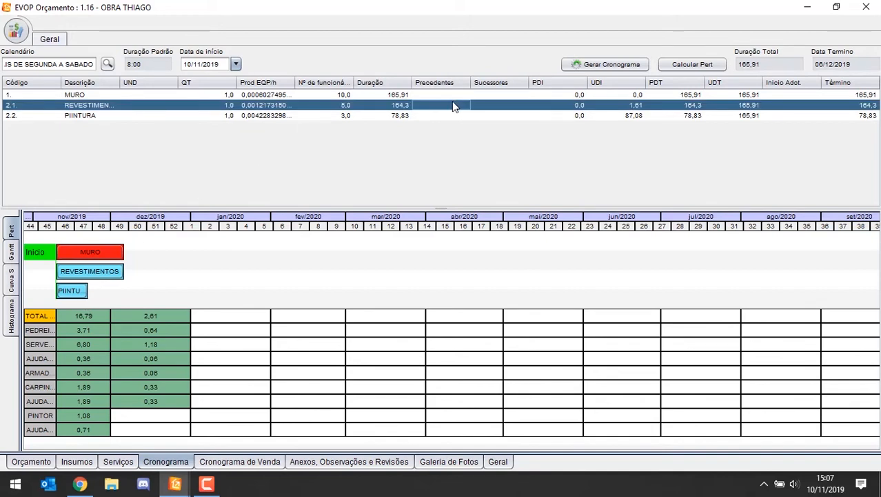
{"action": "right_click", "coordinate": [455, 106]}
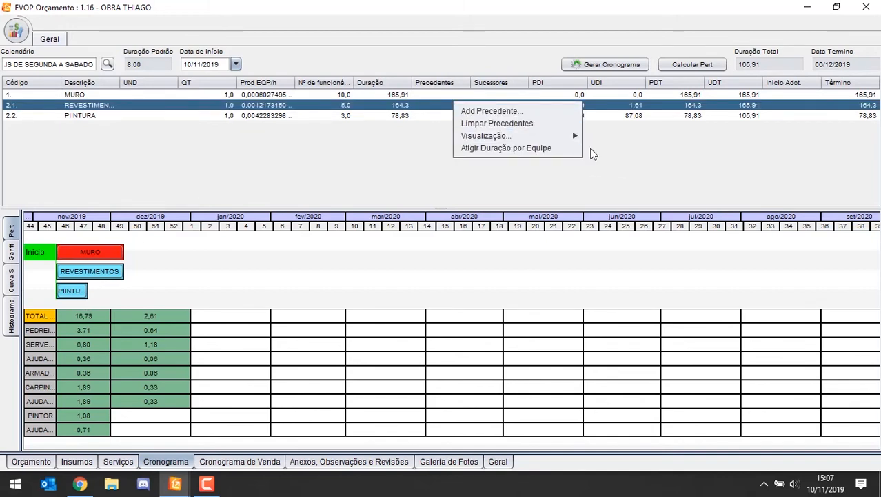
{"action": "mouse_move", "coordinate": [529, 142]}
{"action": "left_click", "coordinate": [613, 165]}
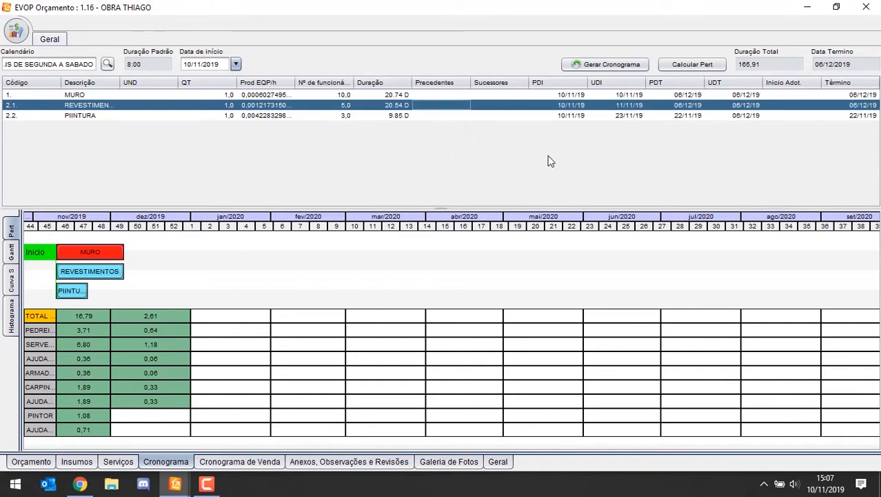
{"action": "left_click", "coordinate": [667, 107]}
{"action": "left_click", "coordinate": [745, 107]}
{"action": "left_click", "coordinate": [840, 107]}
{"action": "left_click", "coordinate": [710, 107]}
Step: Make MURO the predecessor of REVESTIMENTOS with a percentage of 20
{"action": "left_click", "coordinate": [434, 108]}
{"action": "left_click", "coordinate": [427, 105]}
{"action": "key", "text": "Escape"}
{"action": "right_click", "coordinate": [427, 110]}
{"action": "left_click", "coordinate": [476, 131]}
{"action": "left_click", "coordinate": [315, 188]}
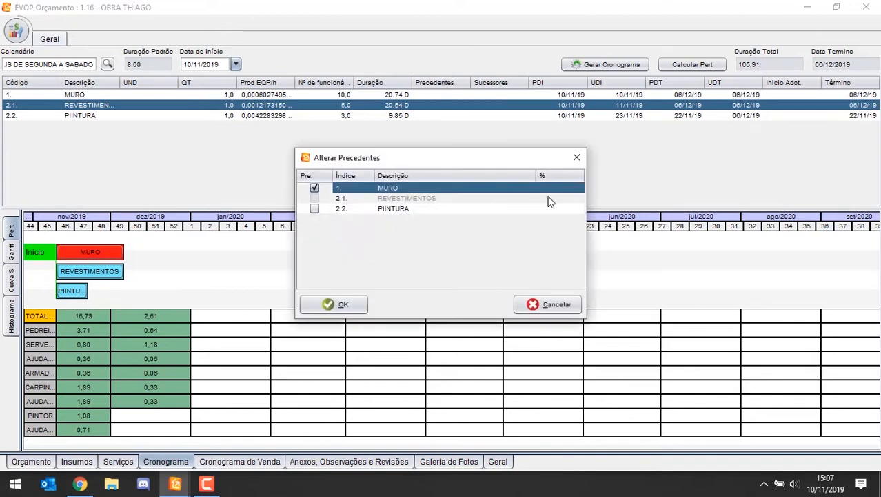
{"action": "left_click", "coordinate": [557, 191]}
{"action": "type", "text": "20"}
{"action": "key", "text": "Return"}
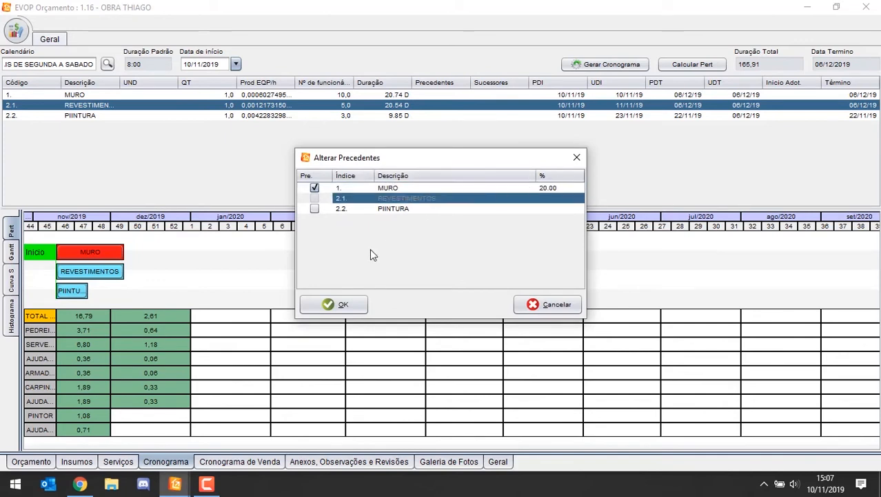
{"action": "left_click", "coordinate": [344, 304]}
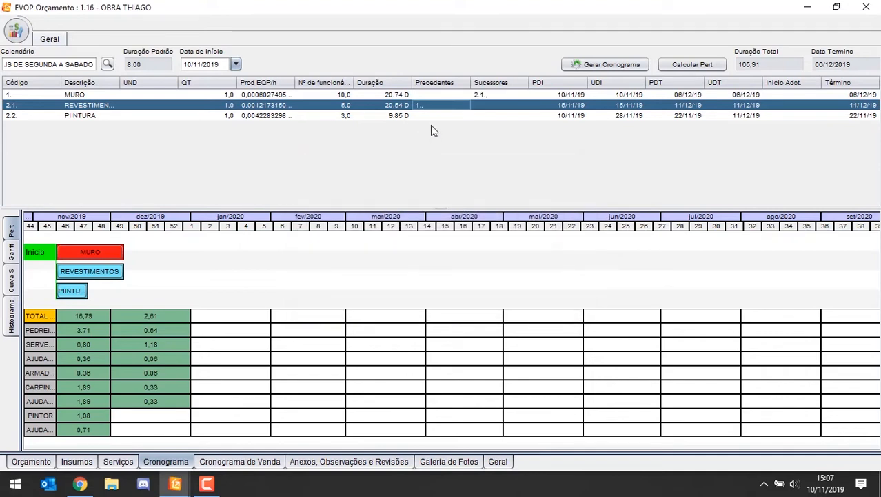
Step: Make REVESTIMENTOS the predecessor of PIINTURA with a percentage of 50 and recalculate the Pert
{"action": "left_click", "coordinate": [436, 119]}
{"action": "right_click", "coordinate": [436, 121]}
{"action": "left_click", "coordinate": [450, 122]}
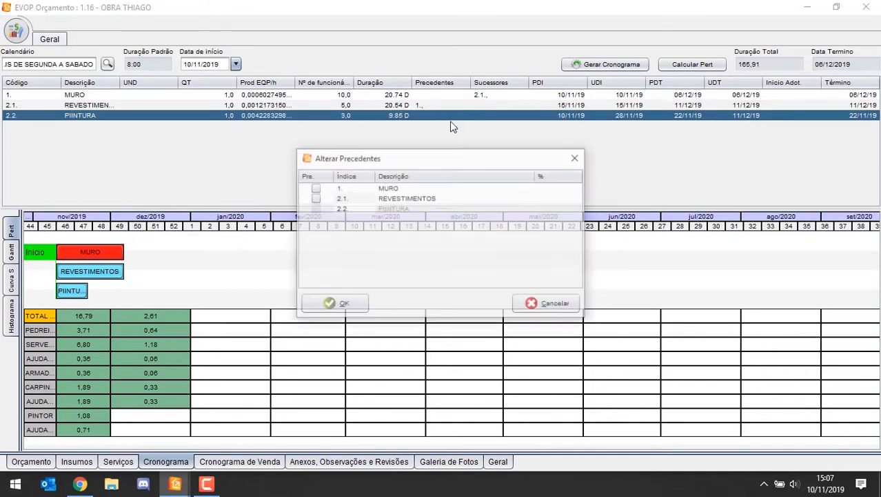
{"action": "left_click", "coordinate": [318, 199]}
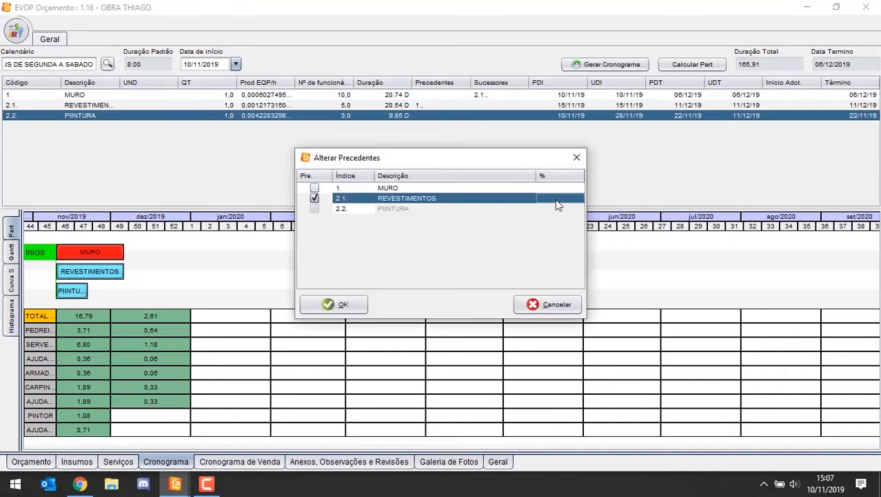
{"action": "type", "text": "50"}
{"action": "key", "text": "Return"}
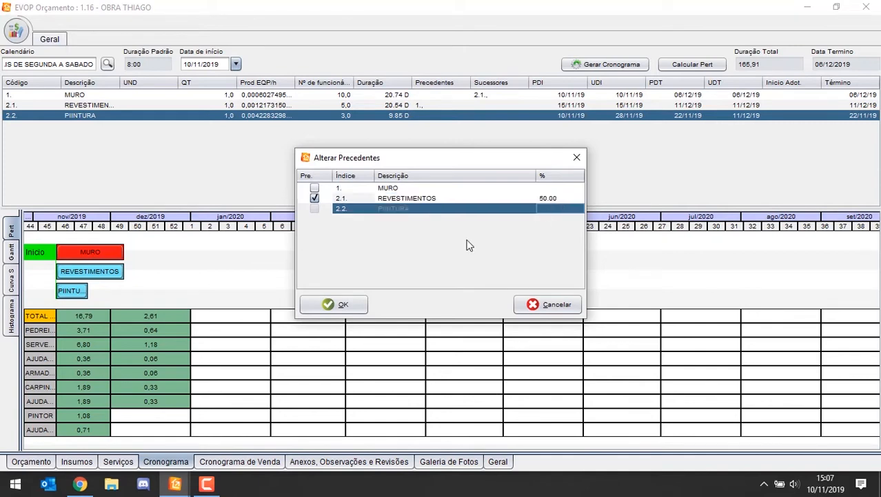
{"action": "left_click", "coordinate": [316, 304]}
{"action": "left_click", "coordinate": [692, 64]}
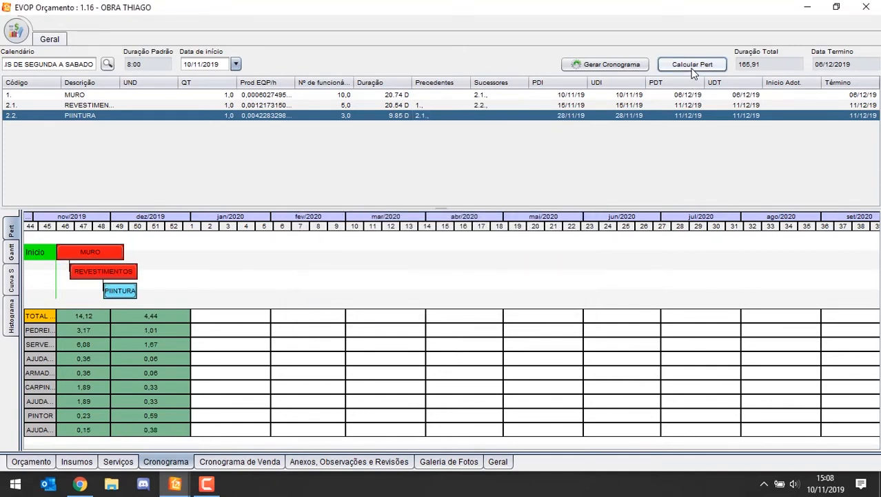
Step: Compare the durations of MURO, REVESTIMENTOS and PIINTURA, and set the number of workers for PIINTURA to 2
{"action": "left_click", "coordinate": [116, 271]}
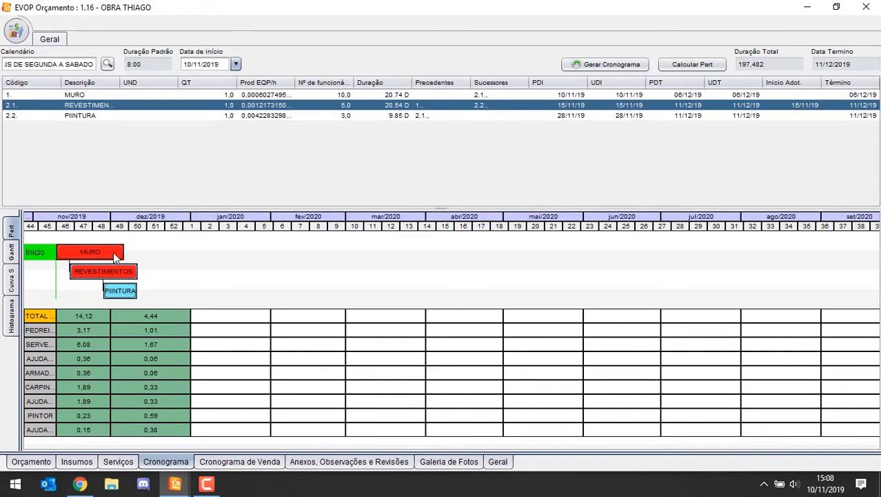
{"action": "left_click", "coordinate": [399, 114]}
{"action": "left_click", "coordinate": [400, 104]}
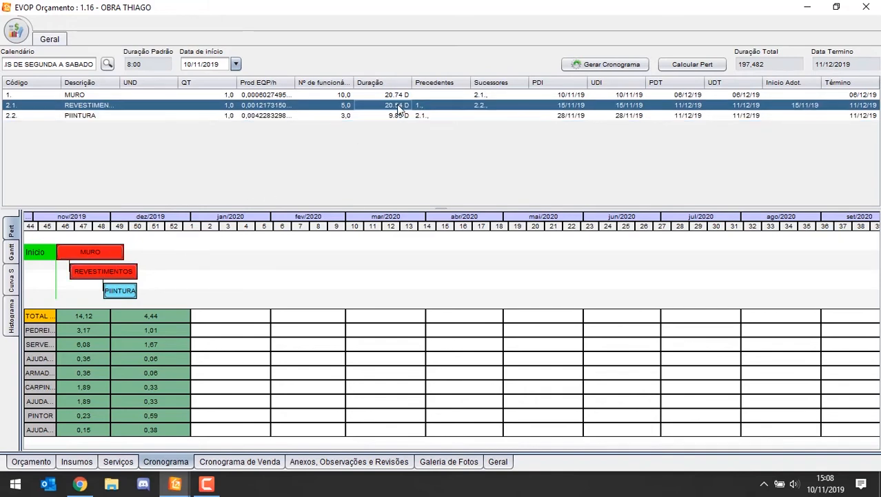
{"action": "left_click", "coordinate": [395, 97]}
{"action": "left_click", "coordinate": [398, 107]}
{"action": "left_click", "coordinate": [395, 111]}
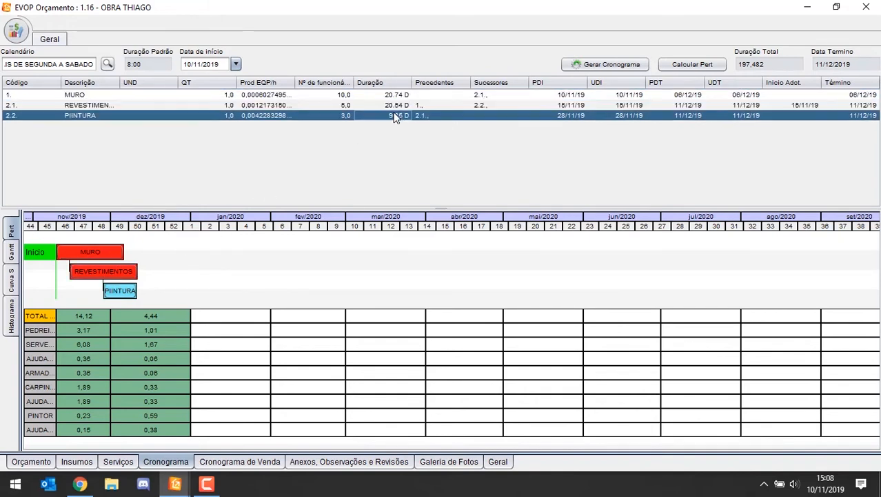
{"action": "left_click", "coordinate": [392, 107]}
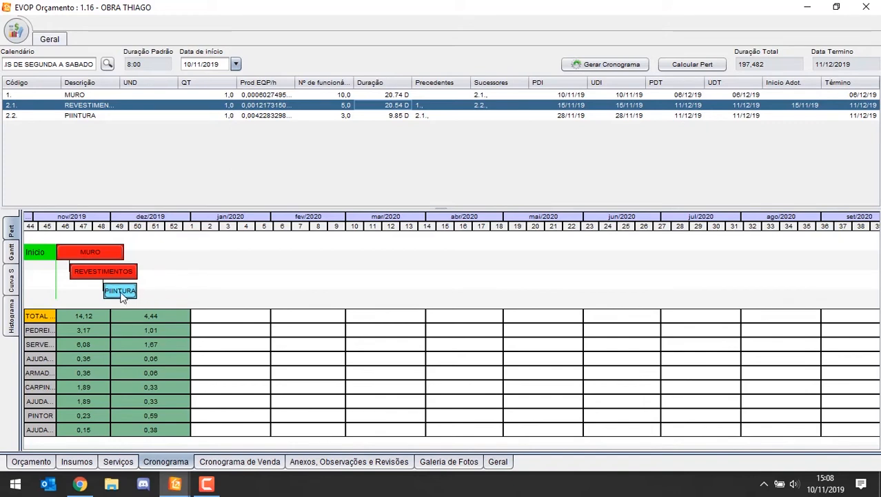
{"action": "left_click", "coordinate": [433, 117]}
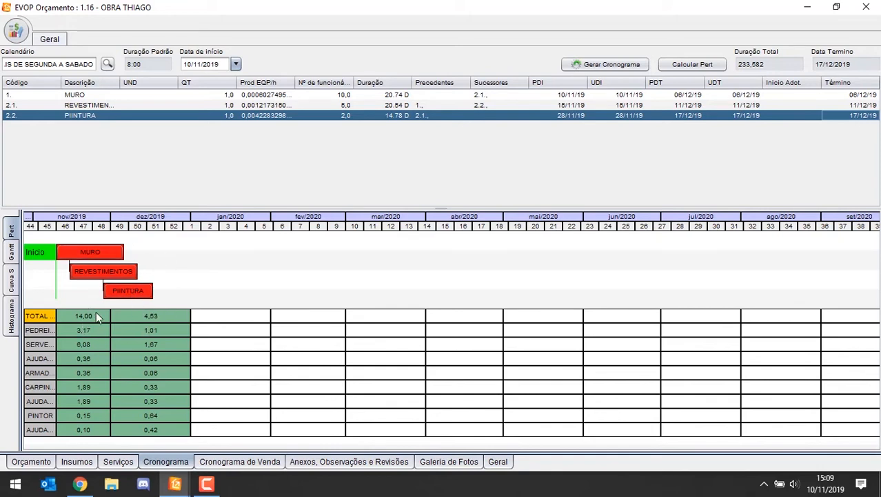
Step: Set the time scale of the Pert chart to days
{"action": "right_click", "coordinate": [205, 296]}
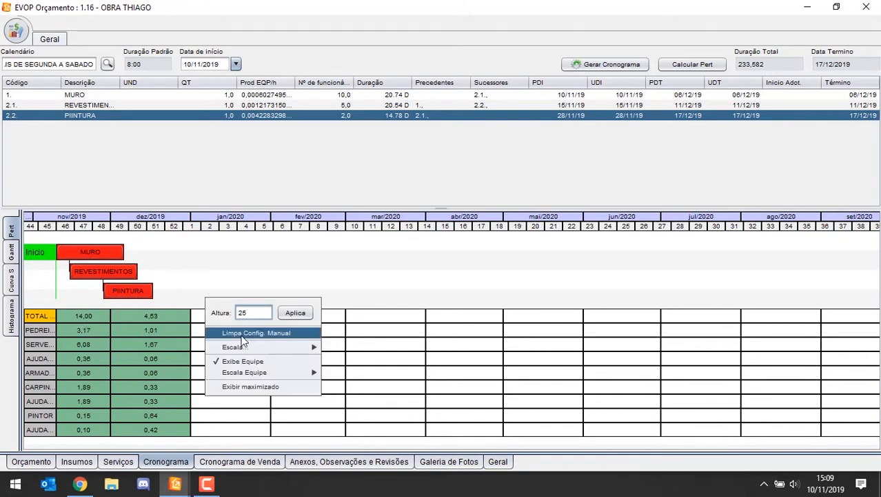
{"action": "mouse_move", "coordinate": [246, 347]}
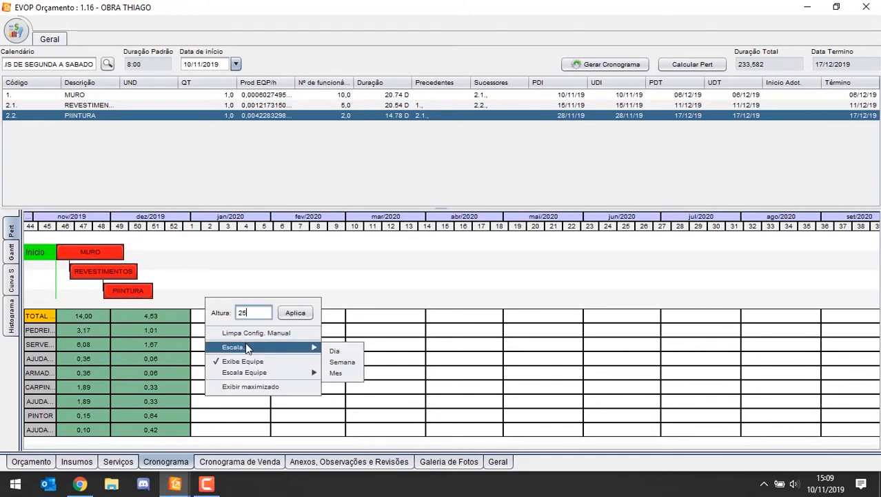
{"action": "left_click", "coordinate": [335, 373]}
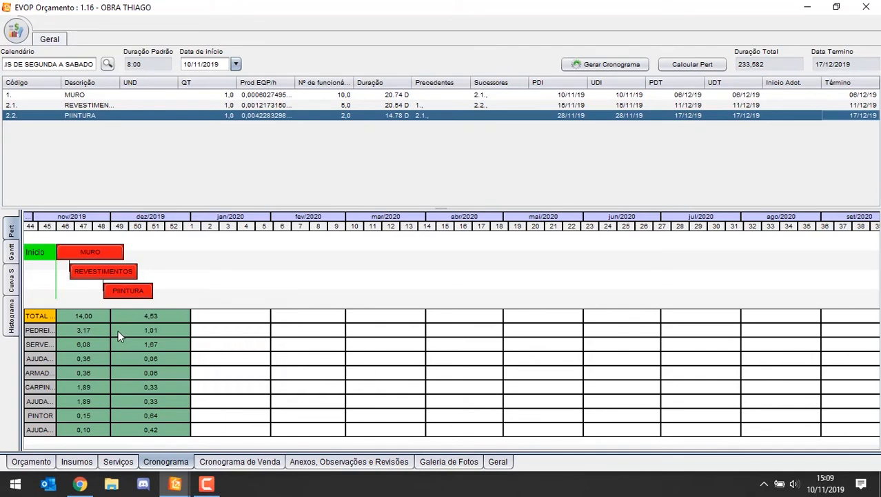
{"action": "right_click", "coordinate": [205, 259]}
{"action": "mouse_move", "coordinate": [301, 312]}
{"action": "left_click", "coordinate": [333, 312]}
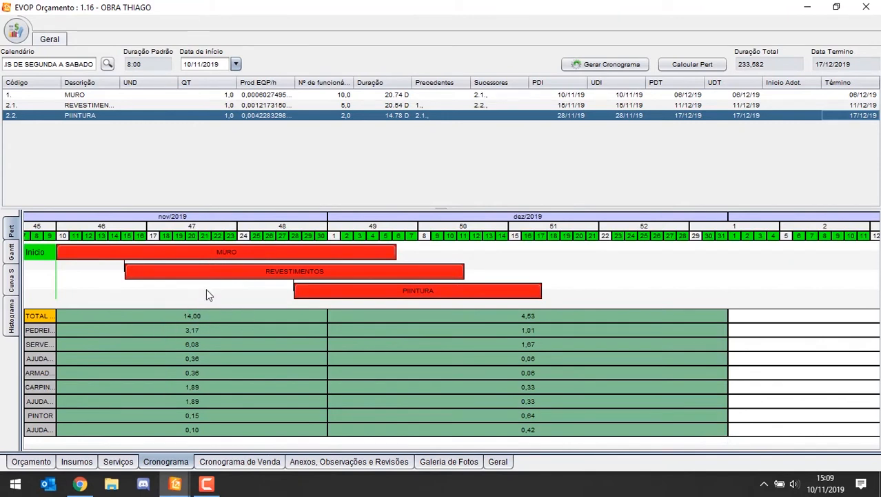
Step: Set the team scale below the Pert chart to weeks
{"action": "right_click", "coordinate": [206, 290]}
{"action": "mouse_move", "coordinate": [264, 363]}
{"action": "left_click", "coordinate": [335, 371]}
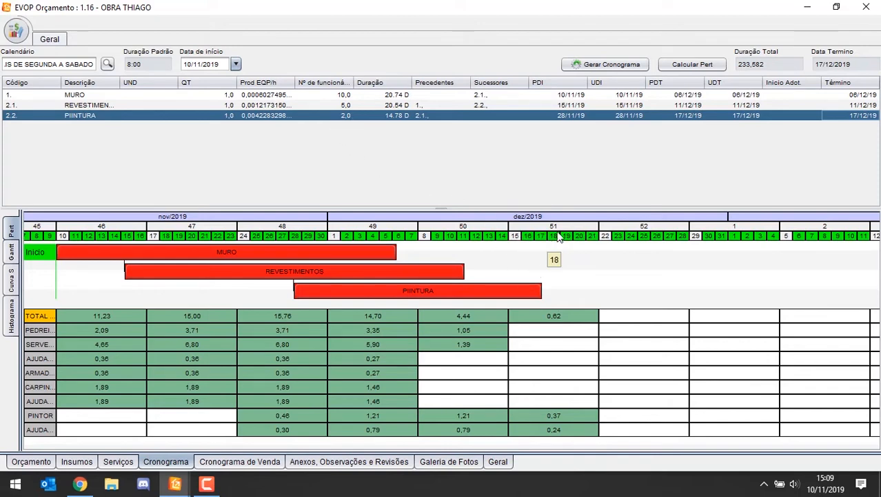
Step: Show the Pert chart maximised in its own window
{"action": "right_click", "coordinate": [553, 285]}
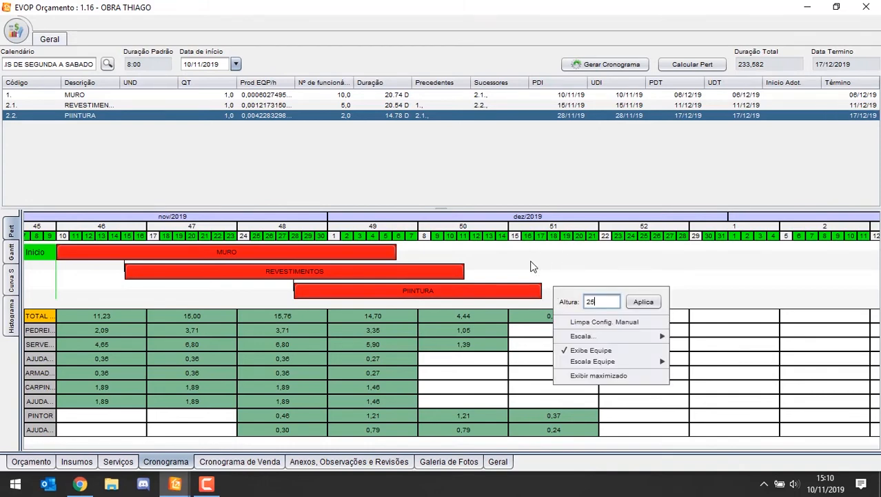
{"action": "left_click", "coordinate": [9, 252]}
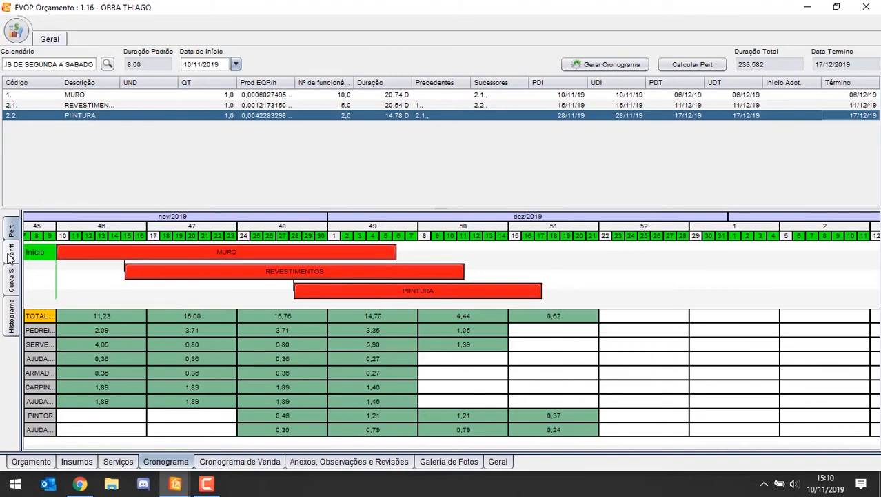
{"action": "left_click", "coordinate": [276, 276]}
{"action": "right_click", "coordinate": [596, 277]}
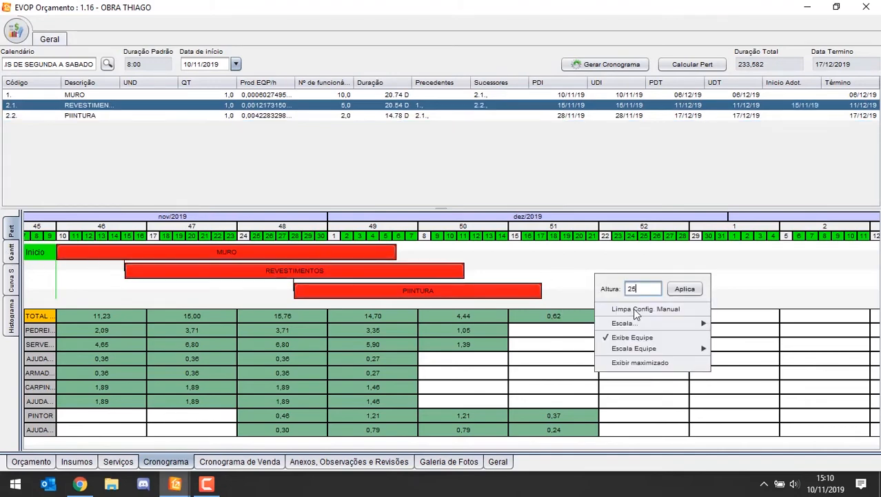
{"action": "left_click", "coordinate": [645, 363]}
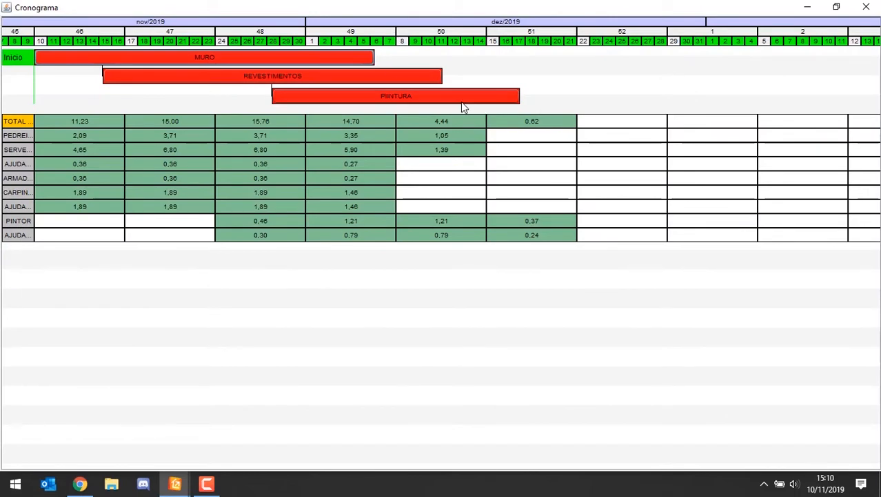
Step: Spread the MURO, REVESTIMENTOS and PIINTURA bars farther apart vertically in the maximised Pert chart
{"action": "left_click_drag", "start_coordinate": [464, 109], "coordinate": [445, 193]}
{"action": "left_click_drag", "start_coordinate": [297, 91], "coordinate": [277, 144]}
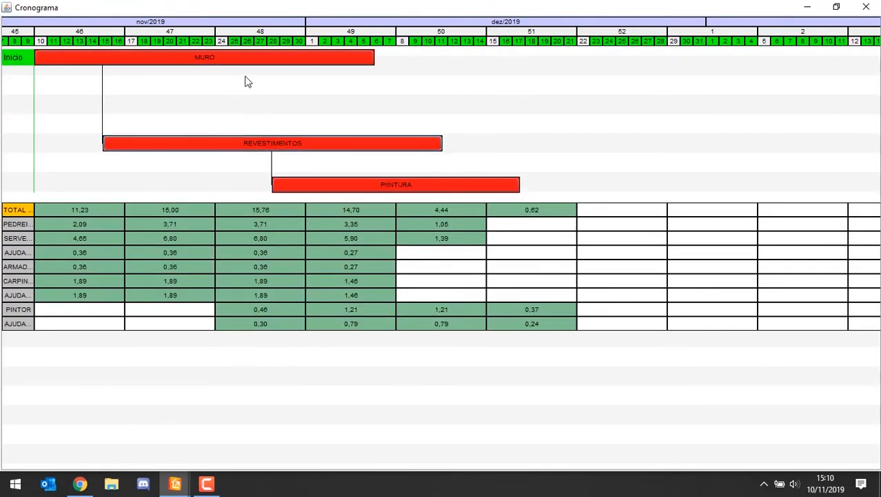
{"action": "left_click_drag", "start_coordinate": [238, 58], "coordinate": [238, 85]}
{"action": "mouse_move", "coordinate": [325, 184]}
{"action": "left_mouse_down"}
{"action": "mouse_move", "coordinate": [329, 200]}
{"action": "mouse_move", "coordinate": [323, 193]}
{"action": "left_mouse_up"}
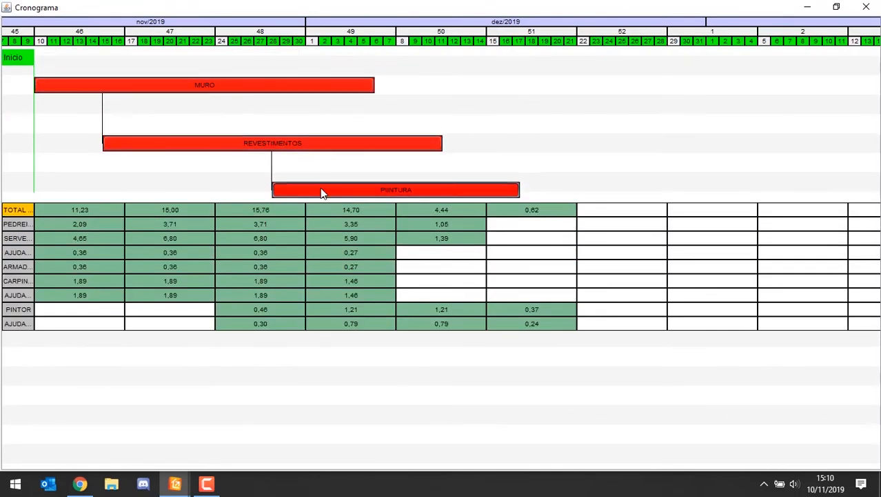
{"action": "left_click_drag", "start_coordinate": [223, 143], "coordinate": [183, 135]}
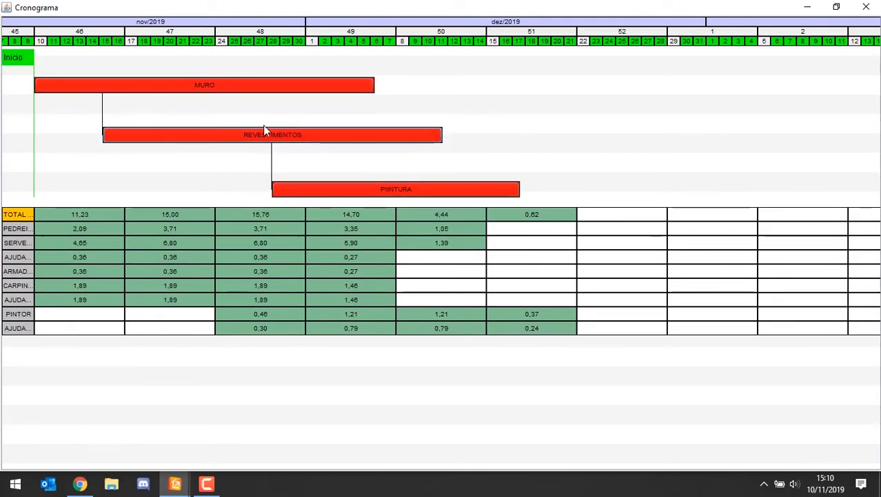
Step: Clear the manual configuration of the maximised Pert chart and close its window
{"action": "right_click", "coordinate": [529, 108]}
{"action": "left_click", "coordinate": [565, 139]}
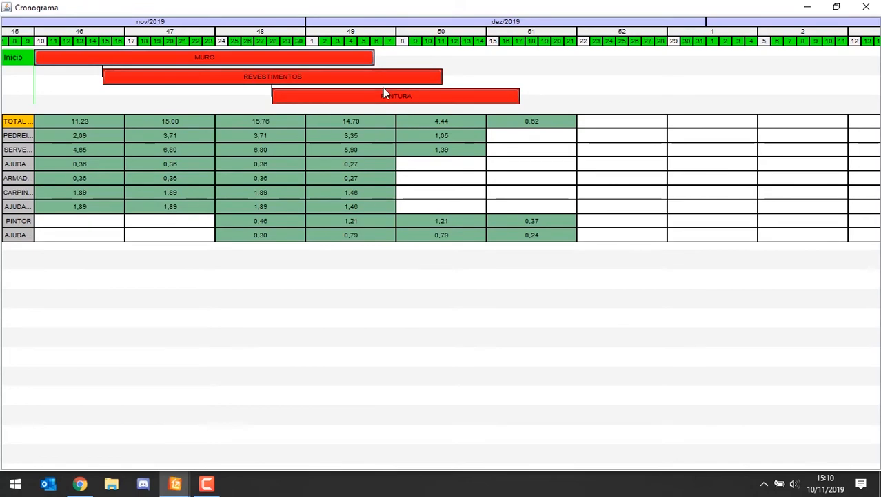
{"action": "left_click", "coordinate": [867, 7]}
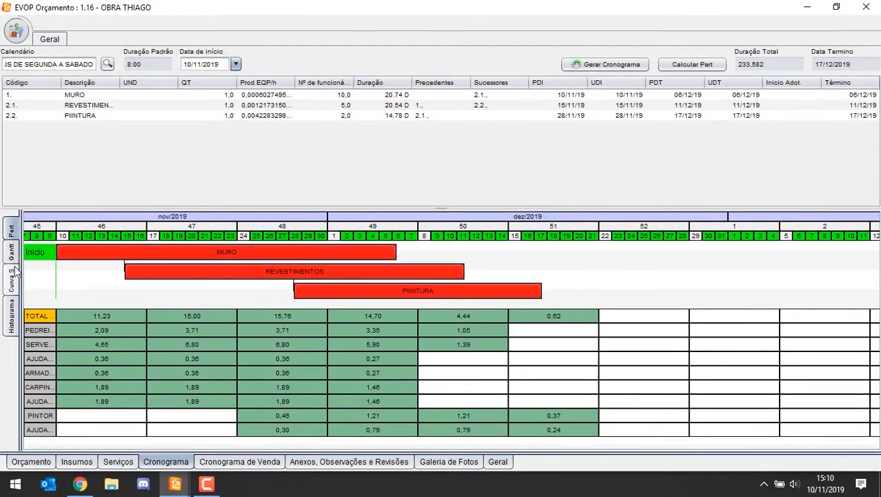
Step: Generate the Gantt from the Pert with SEMANAL periodicity and look over the weekly percentages of REVESTIMENTOS
{"action": "left_click", "coordinate": [12, 278]}
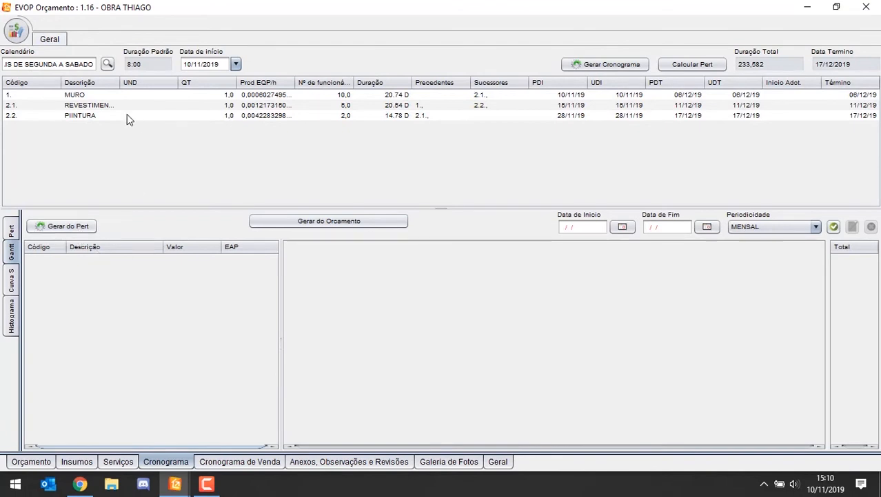
{"action": "left_click", "coordinate": [12, 251]}
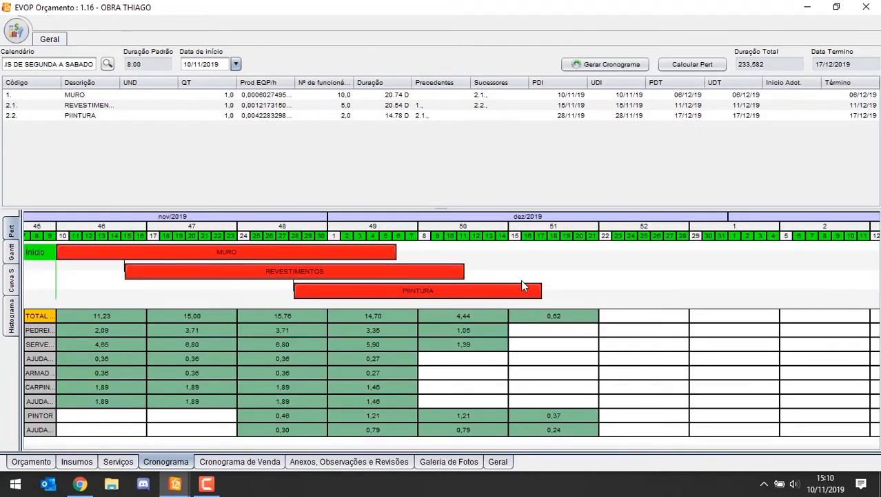
{"action": "left_click", "coordinate": [12, 256]}
{"action": "left_click", "coordinate": [56, 226]}
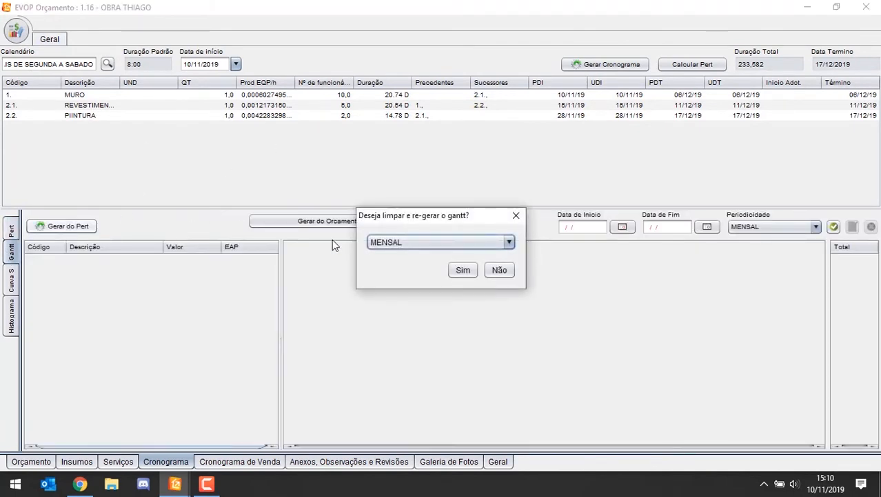
{"action": "left_click", "coordinate": [475, 241]}
{"action": "left_click", "coordinate": [414, 283]}
{"action": "left_click", "coordinate": [463, 270]}
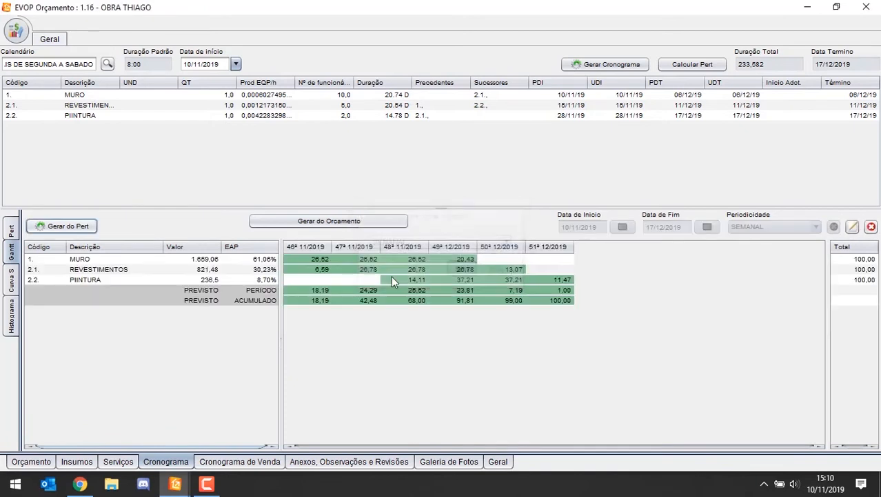
{"action": "left_click_drag", "start_coordinate": [297, 266], "coordinate": [542, 270]}
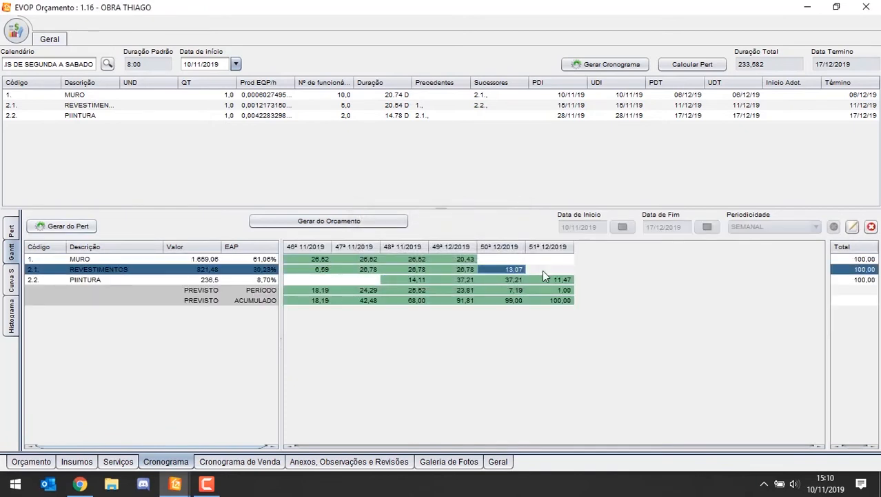
Step: Set the schedule's start date to 01/10/2019 and clear the manual configuration of the Pert chart
{"action": "left_click", "coordinate": [236, 64]}
{"action": "left_click", "coordinate": [130, 79]}
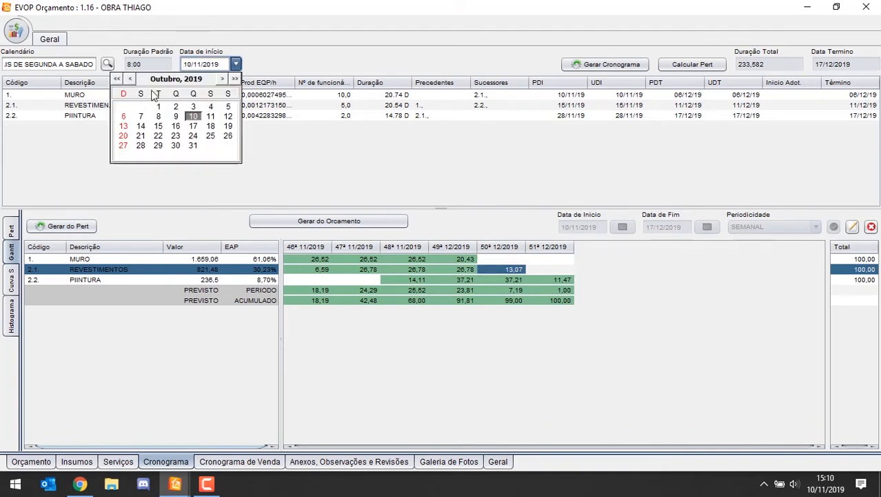
{"action": "left_click", "coordinate": [158, 106]}
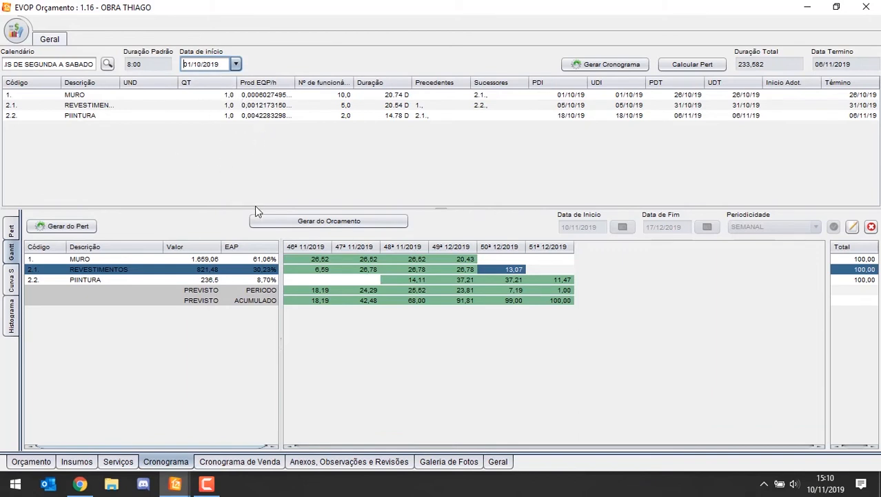
{"action": "left_click", "coordinate": [11, 230]}
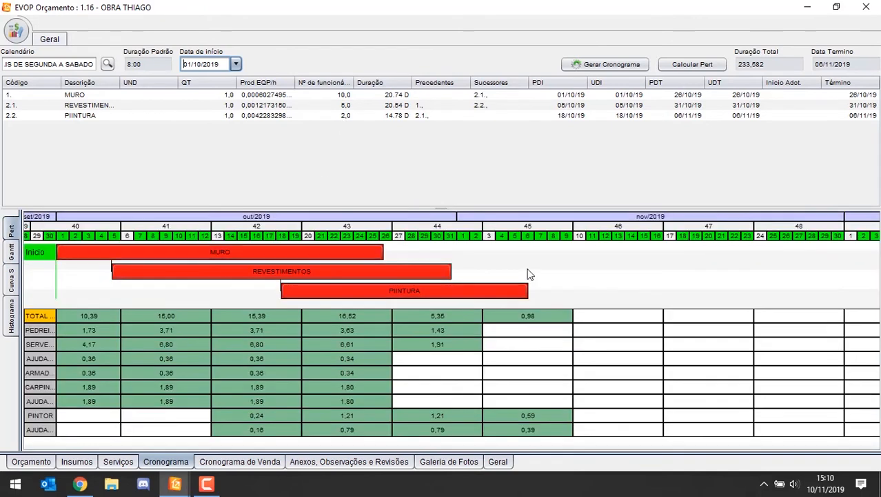
{"action": "right_click", "coordinate": [528, 271]}
{"action": "left_click", "coordinate": [580, 303]}
Step: Regenerate the Gantt from the Pert with SEMANAL periodicity for the new start date
{"action": "left_click", "coordinate": [11, 251]}
{"action": "left_click", "coordinate": [63, 226]}
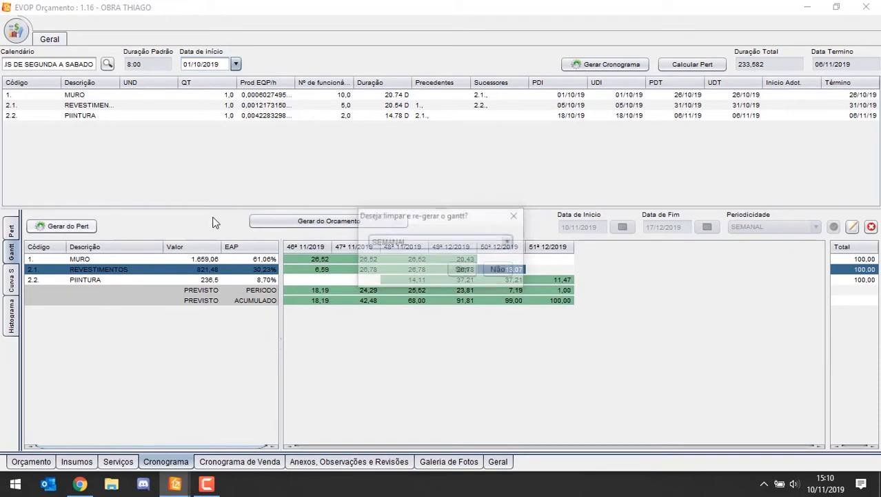
{"action": "left_click", "coordinate": [462, 270]}
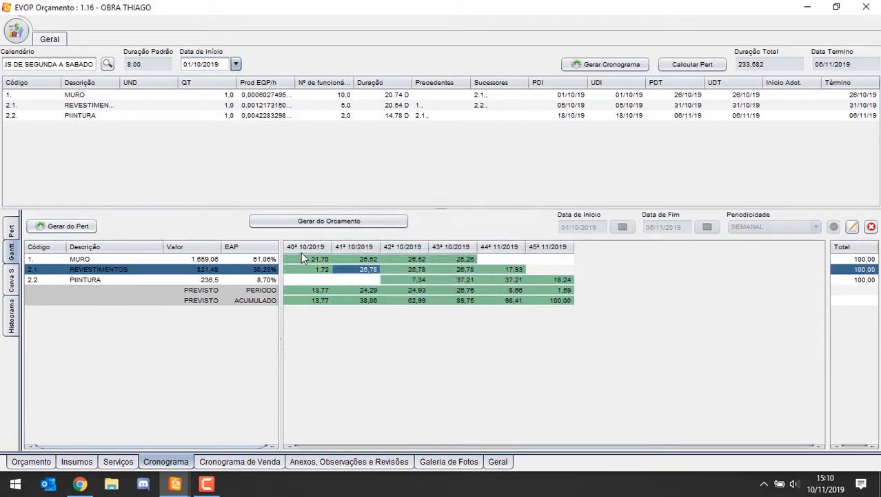
Step: View the schedule's S curve and its weekly labour histogram
{"action": "left_click", "coordinate": [11, 281]}
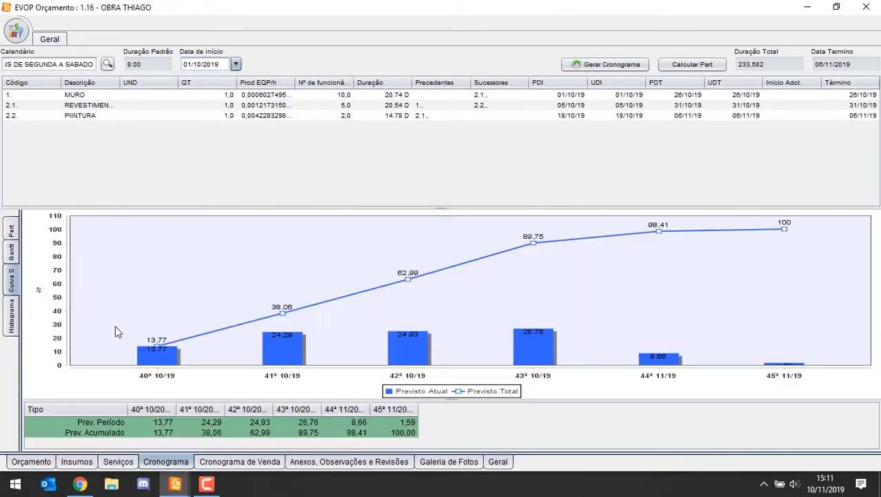
{"action": "left_click", "coordinate": [14, 318]}
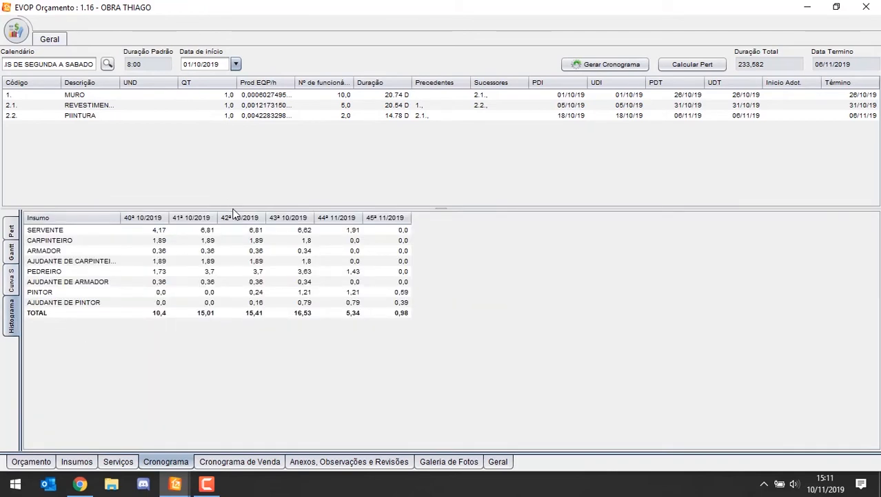
Step: Return to the budget sheet and send the budget for approval, confirming that it can no longer be edited
{"action": "left_click_drag", "start_coordinate": [233, 209], "coordinate": [236, 174]}
{"action": "left_click", "coordinate": [31, 462]}
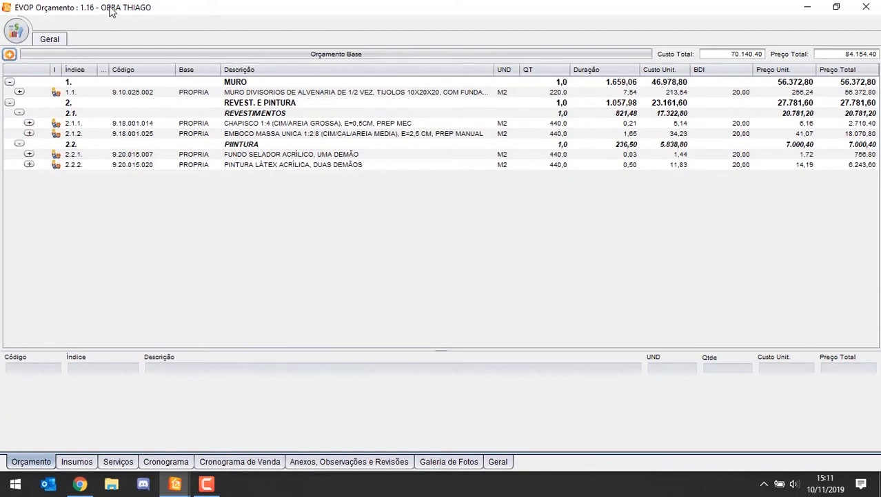
{"action": "left_click", "coordinate": [15, 31]}
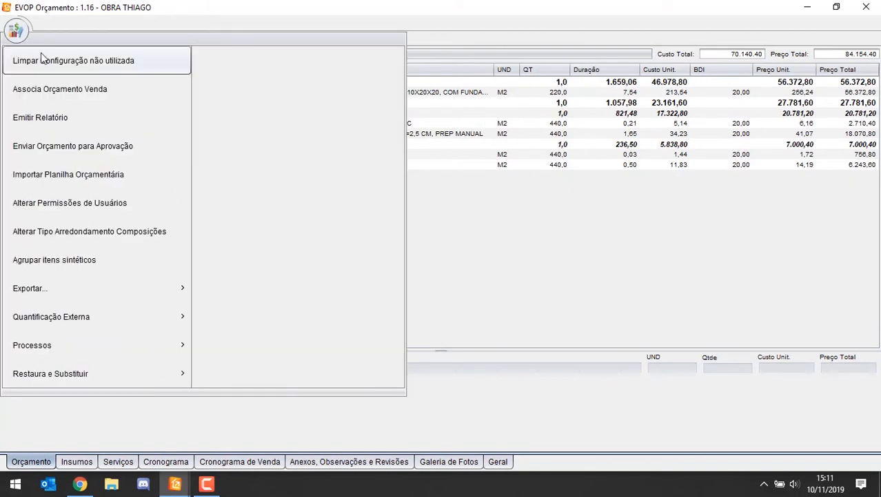
{"action": "left_click", "coordinate": [516, 285]}
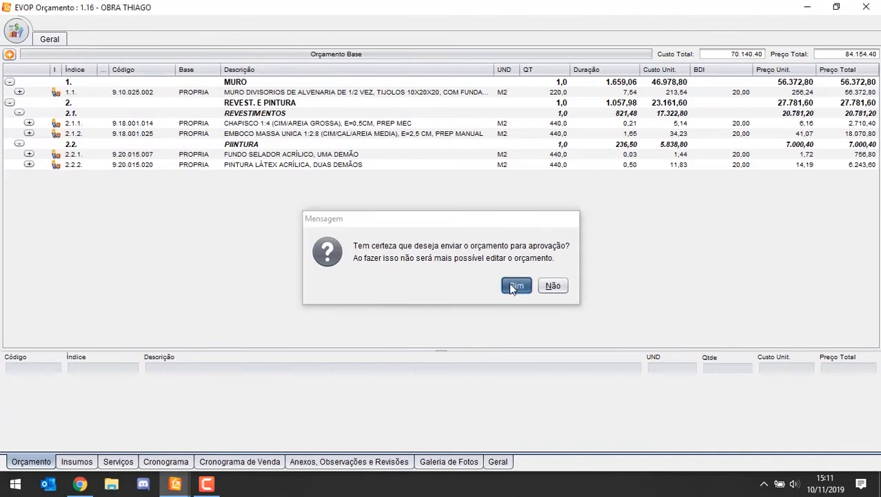
{"action": "left_click", "coordinate": [506, 276]}
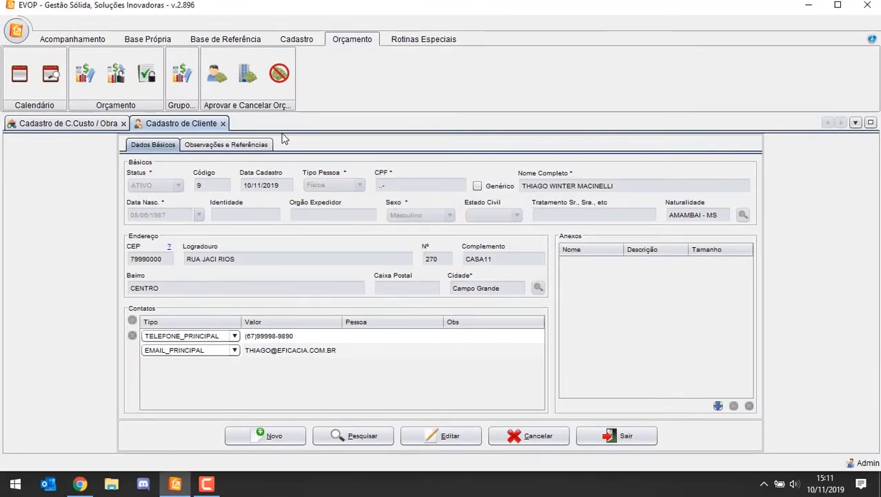
Step: Try to find the budget from the budget search of the cost centre / work registration
{"action": "left_click", "coordinate": [48, 125]}
{"action": "left_click", "coordinate": [138, 207]}
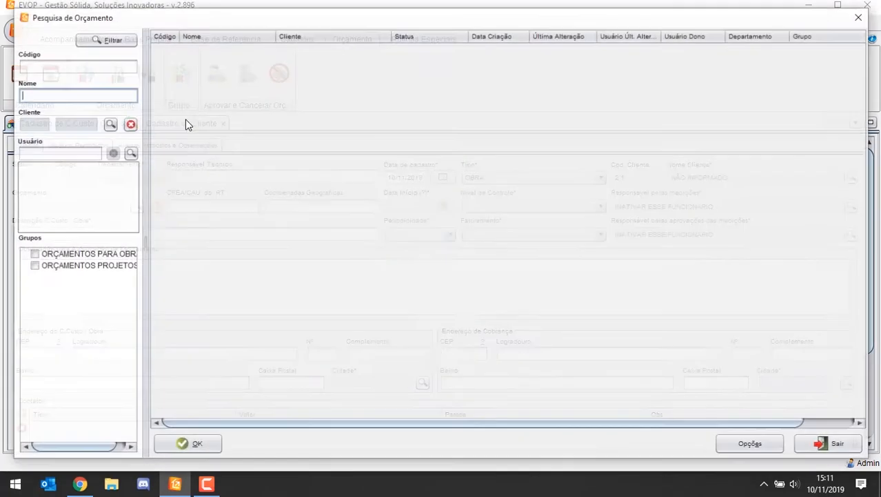
{"action": "left_click", "coordinate": [108, 40]}
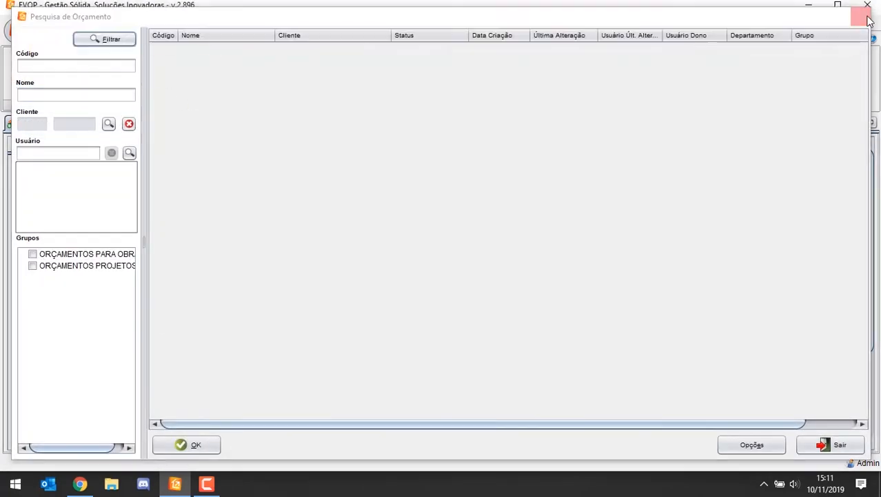
{"action": "left_click", "coordinate": [868, 19]}
Step: Load budget 1.16 in the internal budget approval and approve it, entering the account password
{"action": "left_click", "coordinate": [211, 74]}
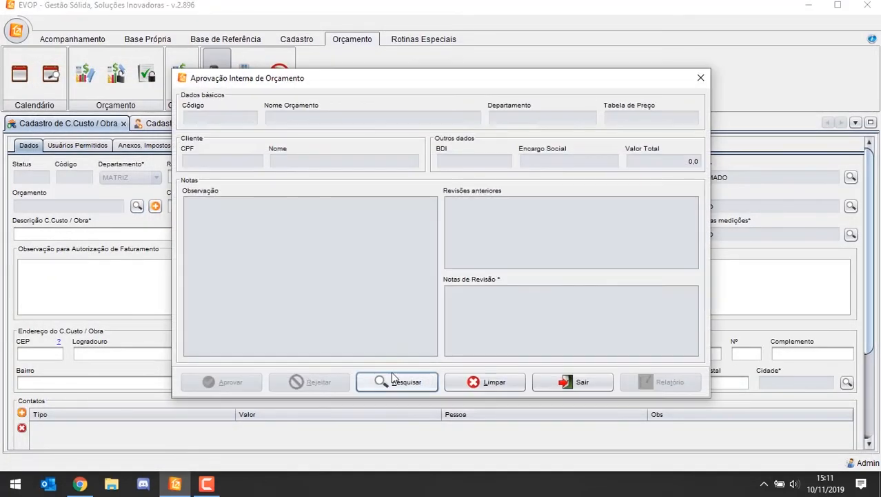
{"action": "left_click", "coordinate": [391, 374]}
{"action": "left_click", "coordinate": [120, 40]}
{"action": "left_click", "coordinate": [203, 49]}
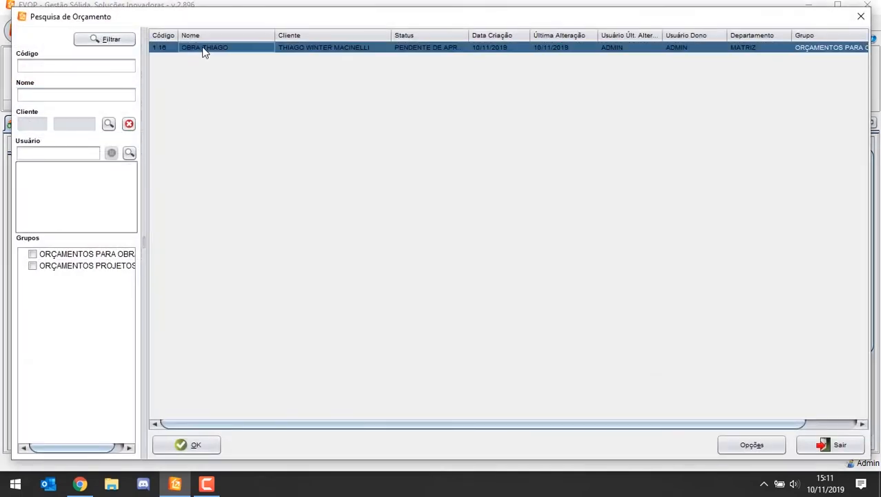
{"action": "double_click", "coordinate": [204, 49]}
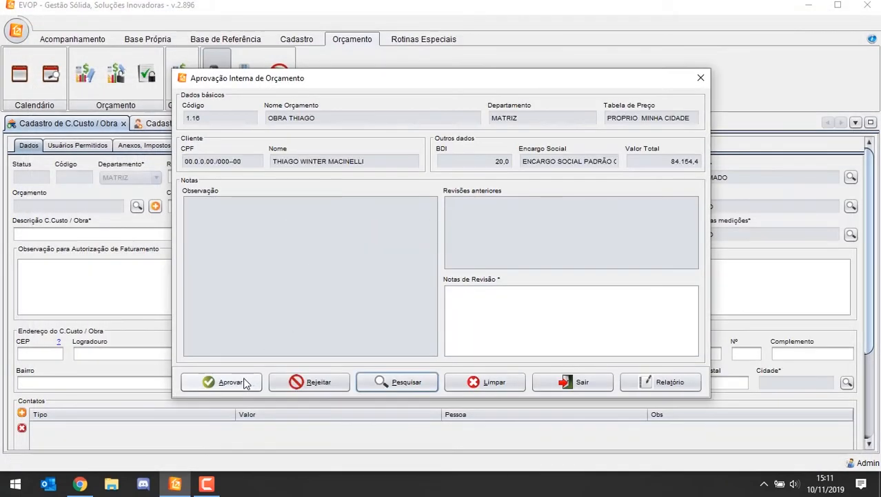
{"action": "left_click", "coordinate": [245, 383]}
{"action": "left_click", "coordinate": [516, 269]}
{"action": "type", "text": "*"}
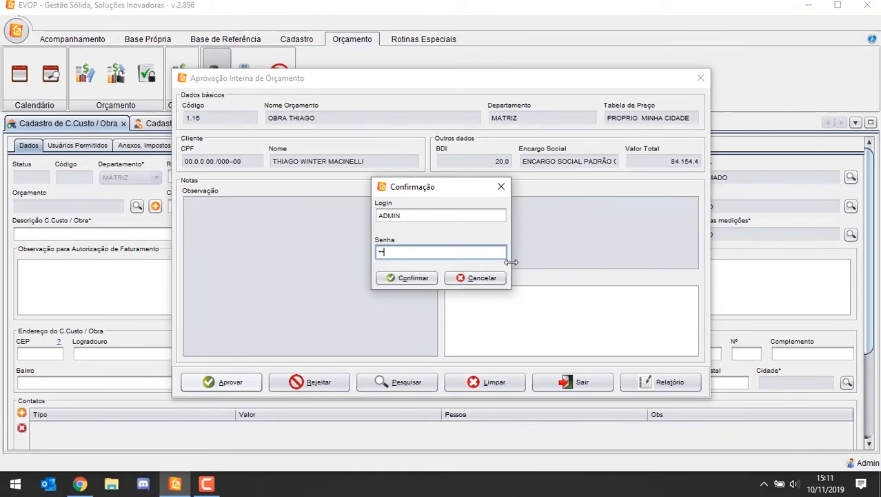
{"action": "key", "text": "Return"}
{"action": "left_click", "coordinate": [249, 72]}
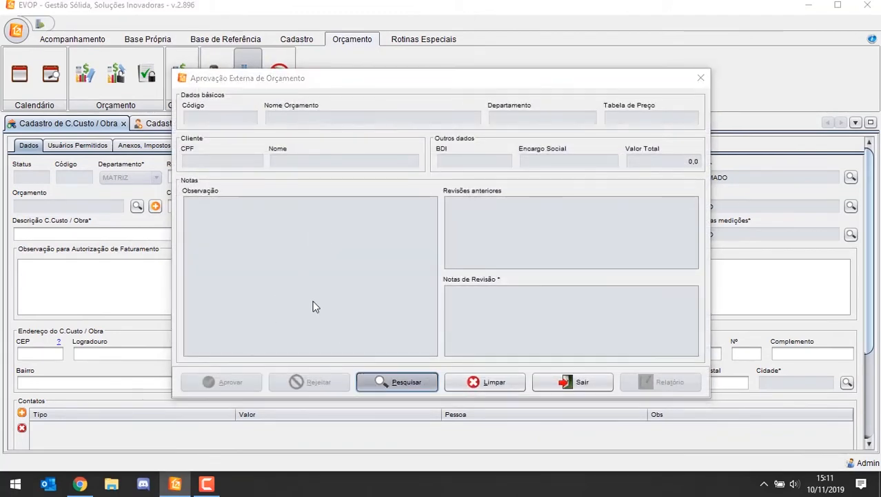
{"action": "key", "text": "Escape"}
{"action": "key", "text": "Escape"}
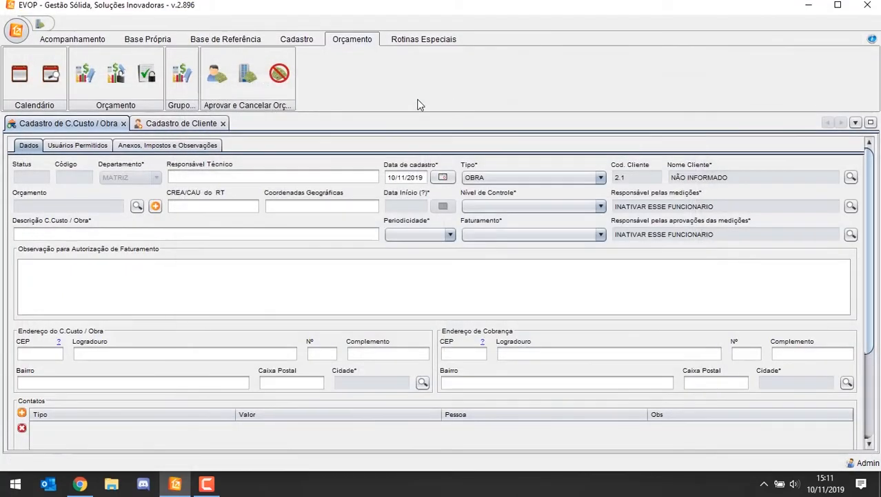
Step: Load budget 1.16 in the external budget approval and approve it, entering the account password
{"action": "left_click", "coordinate": [247, 73]}
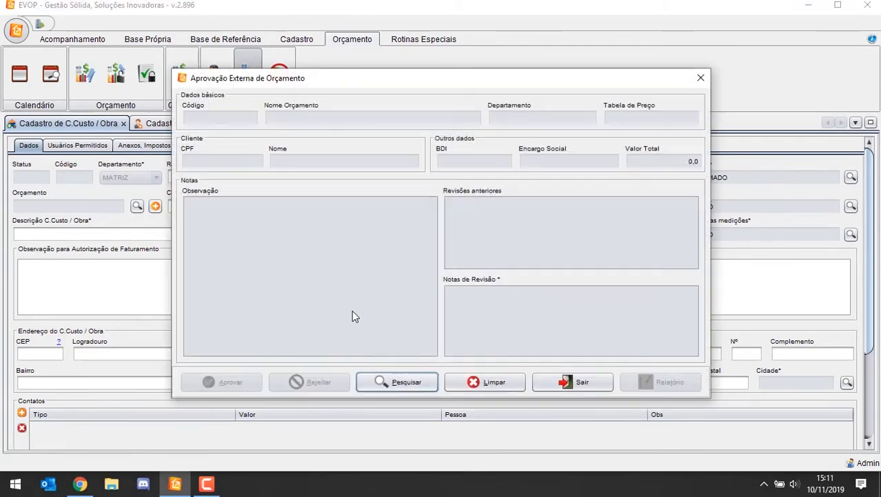
{"action": "left_click", "coordinate": [397, 381]}
{"action": "left_click", "coordinate": [118, 42]}
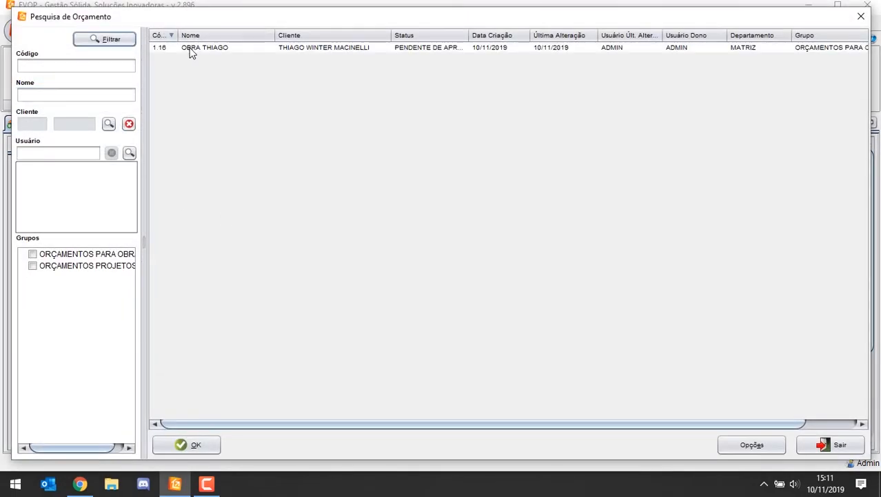
{"action": "double_click", "coordinate": [191, 48]}
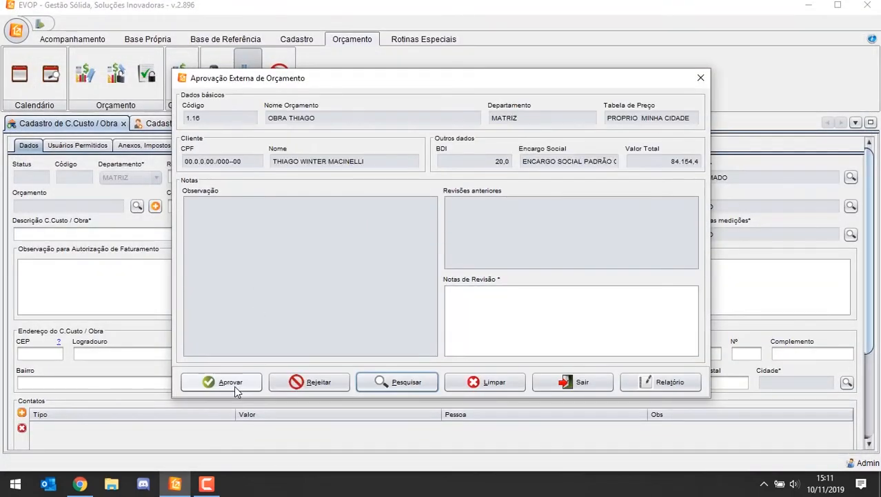
{"action": "left_click", "coordinate": [234, 386]}
{"action": "left_click", "coordinate": [519, 269]}
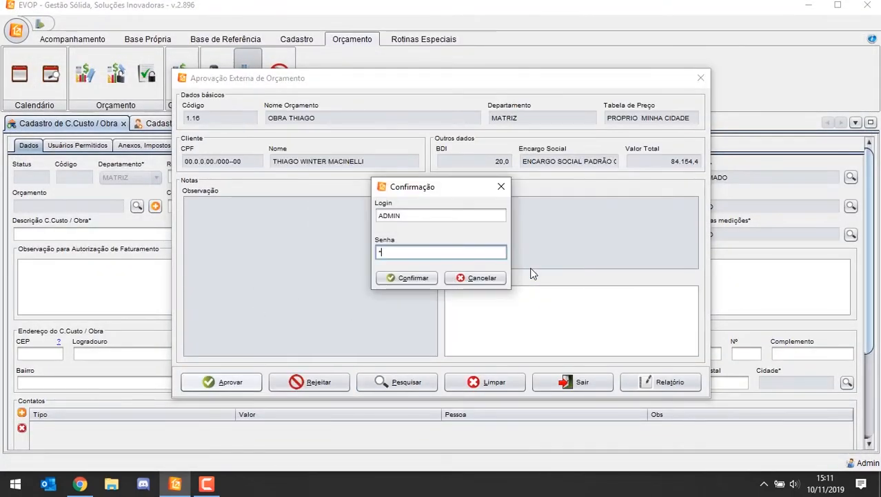
{"action": "type", "text": "1234"}
{"action": "left_click", "coordinate": [414, 277]}
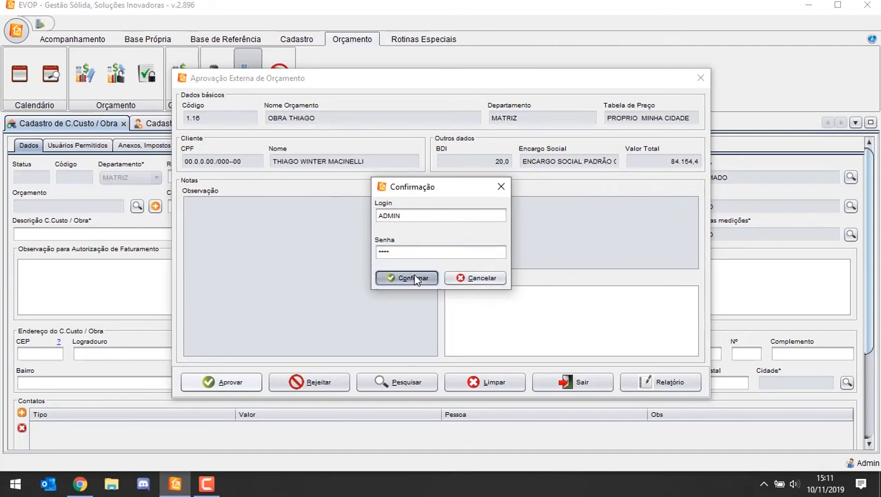
{"action": "left_click", "coordinate": [514, 269]}
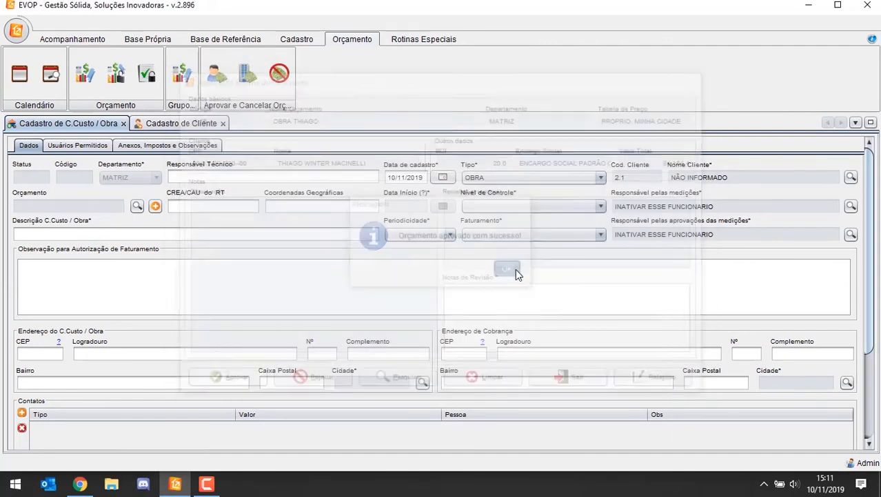
Step: Link approved budget 1.16 to the new work registration and replace the work's client with the budget's client
{"action": "left_click", "coordinate": [137, 206]}
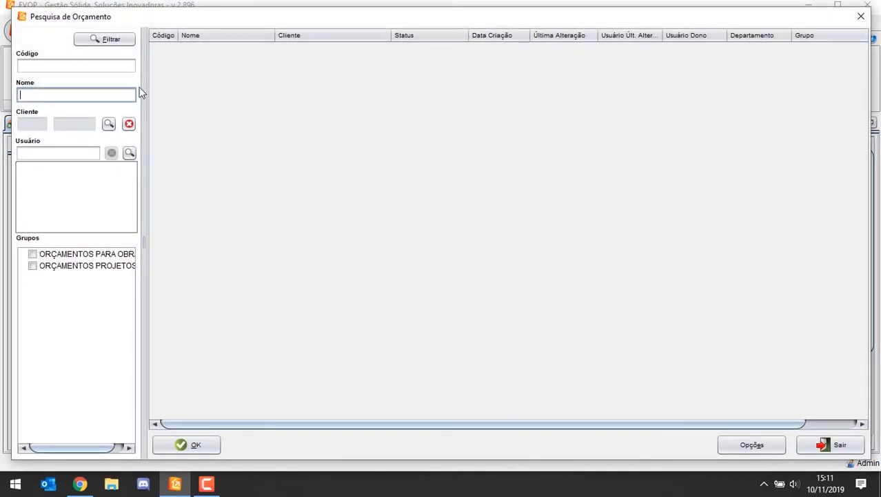
{"action": "left_click", "coordinate": [108, 43]}
{"action": "double_click", "coordinate": [227, 47]}
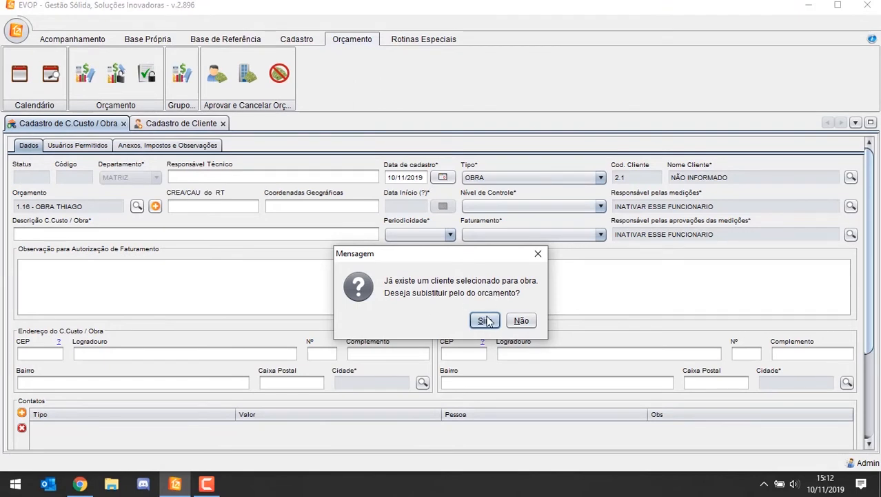
{"action": "left_click", "coordinate": [486, 320]}
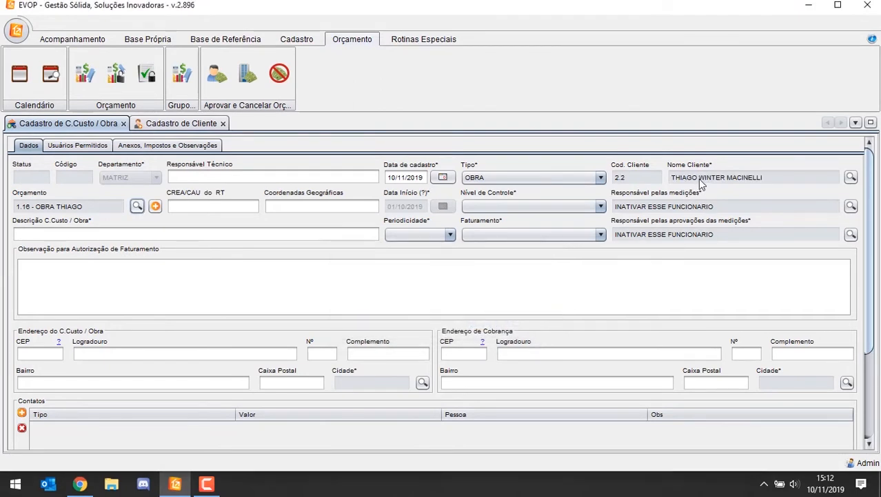
Step: Set the work's control level (Nível de Controle) to POR CAPÍTULO
{"action": "left_click", "coordinate": [522, 209]}
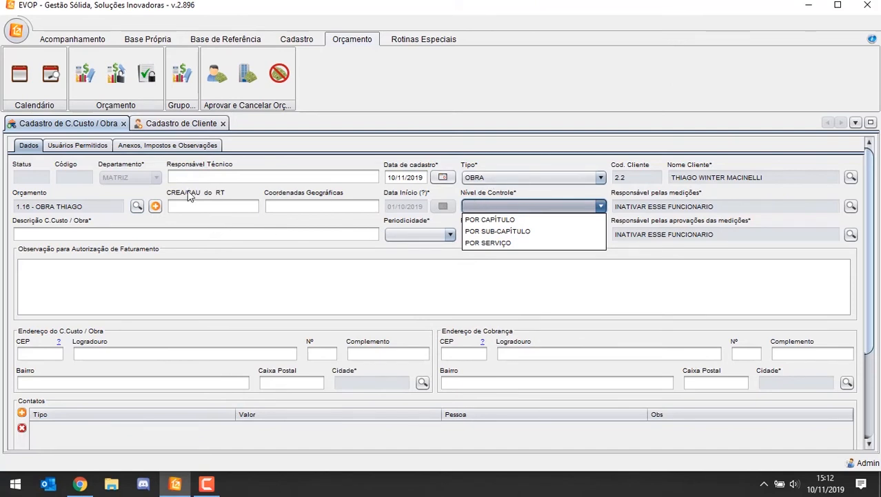
{"action": "left_click", "coordinate": [506, 219]}
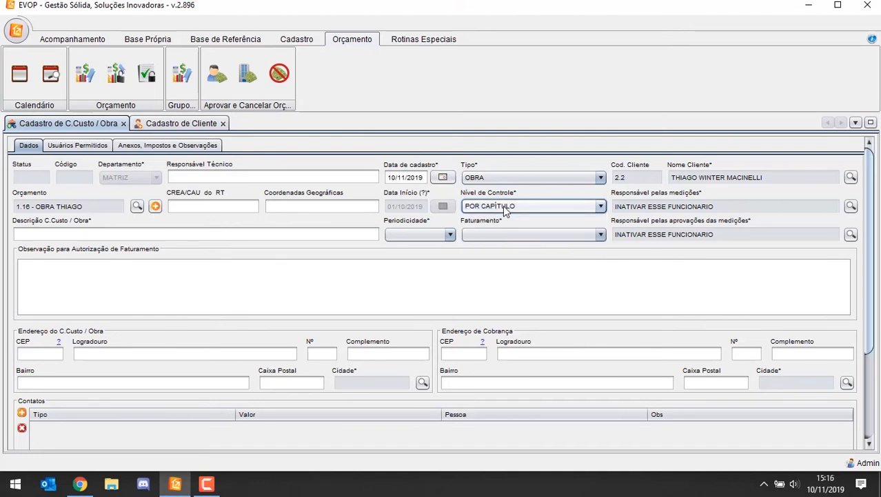
{"action": "left_click", "coordinate": [503, 205]}
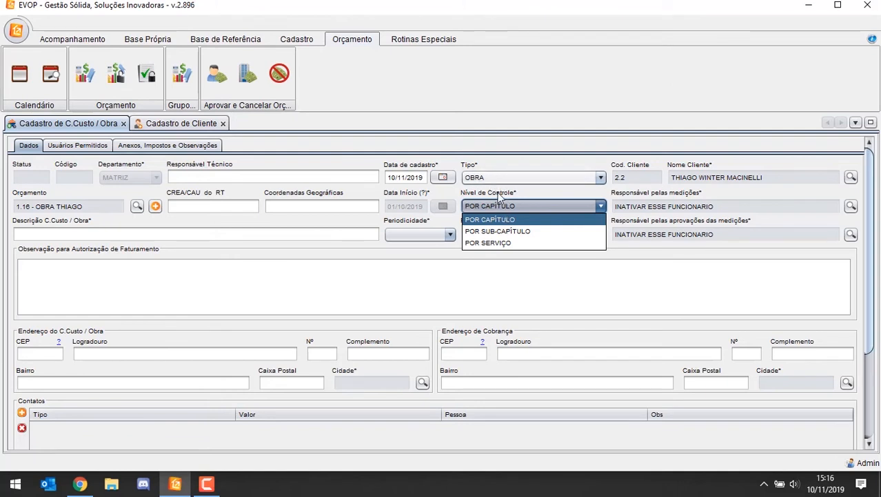
{"action": "left_click", "coordinate": [491, 221]}
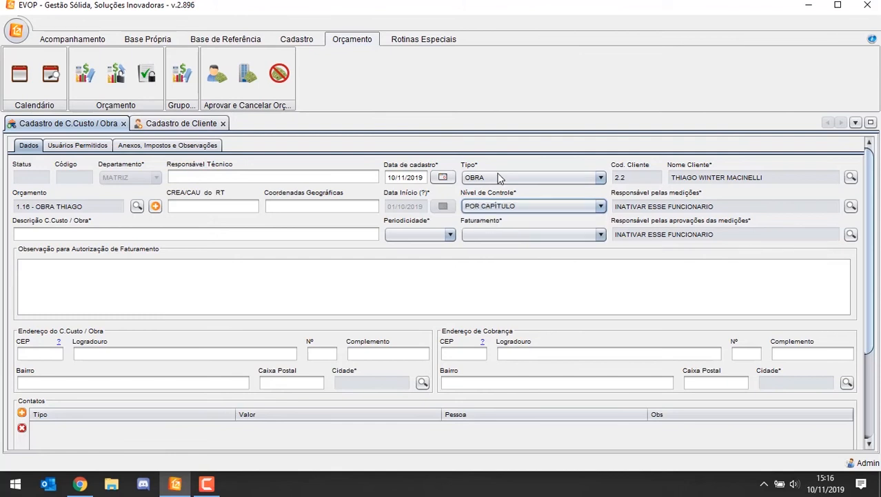
{"action": "left_click", "coordinate": [493, 235]}
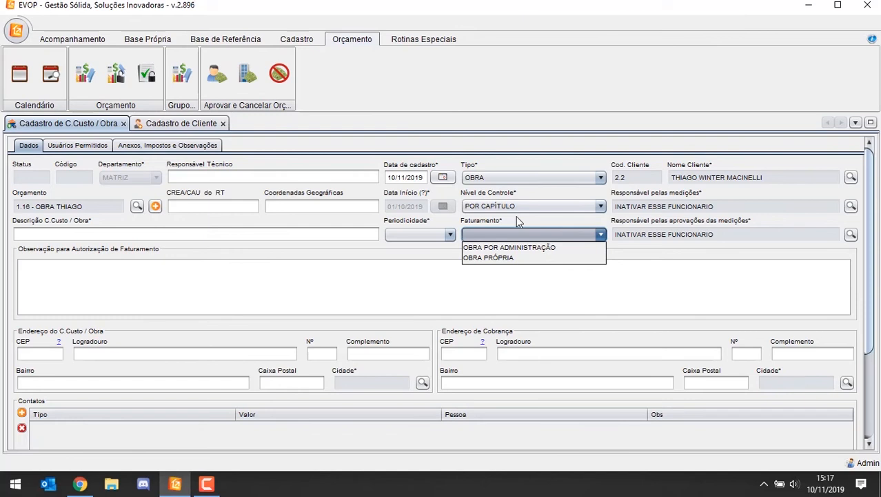
{"action": "left_click", "coordinate": [503, 176]}
{"action": "left_click", "coordinate": [502, 182]}
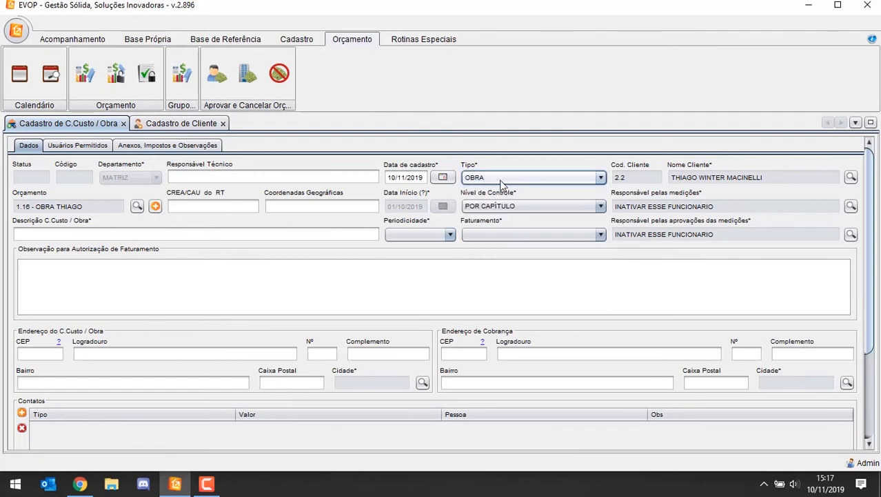
{"action": "left_click", "coordinate": [502, 204]}
{"action": "left_click", "coordinate": [502, 205]}
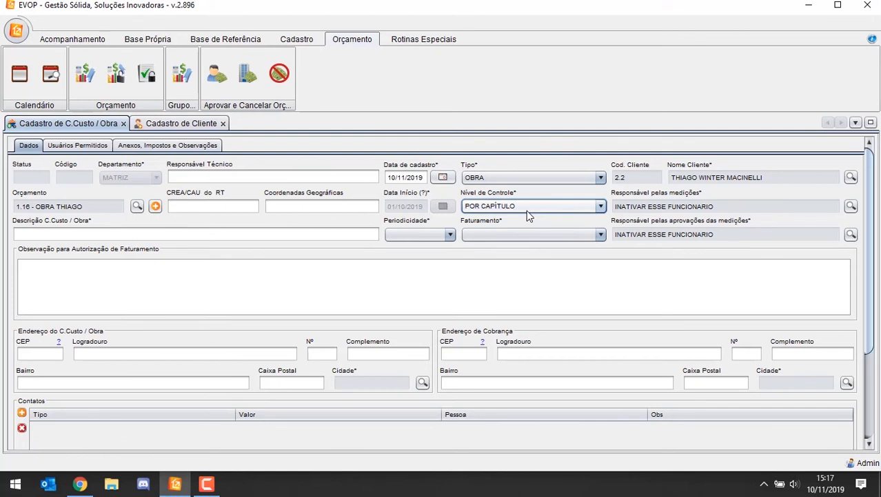
Step: Set the work's Faturamento to OBRA POR ADMINISTRAÇÃO and its Periodicidade to QUINZENAL
{"action": "left_click", "coordinate": [505, 232]}
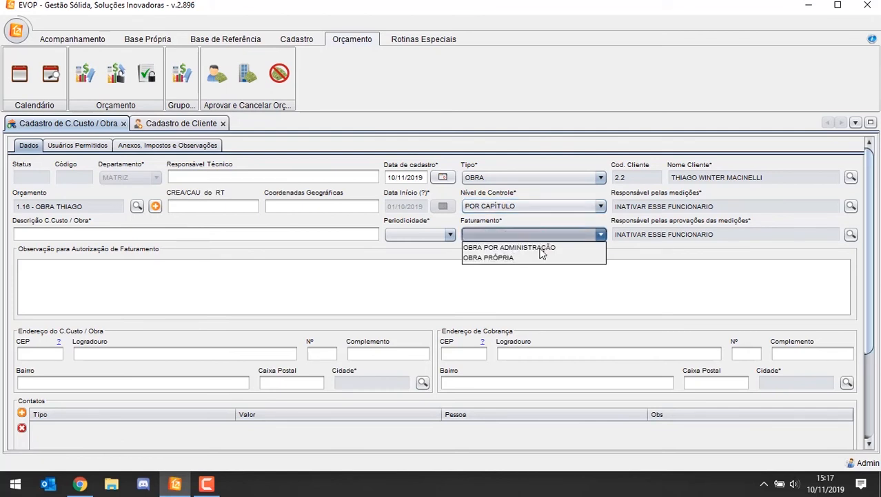
{"action": "left_click", "coordinate": [526, 248]}
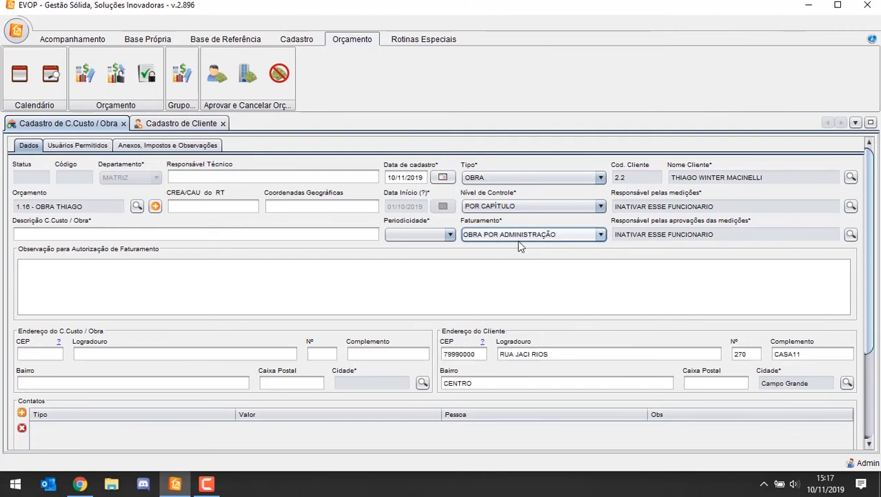
{"action": "left_click", "coordinate": [436, 235]}
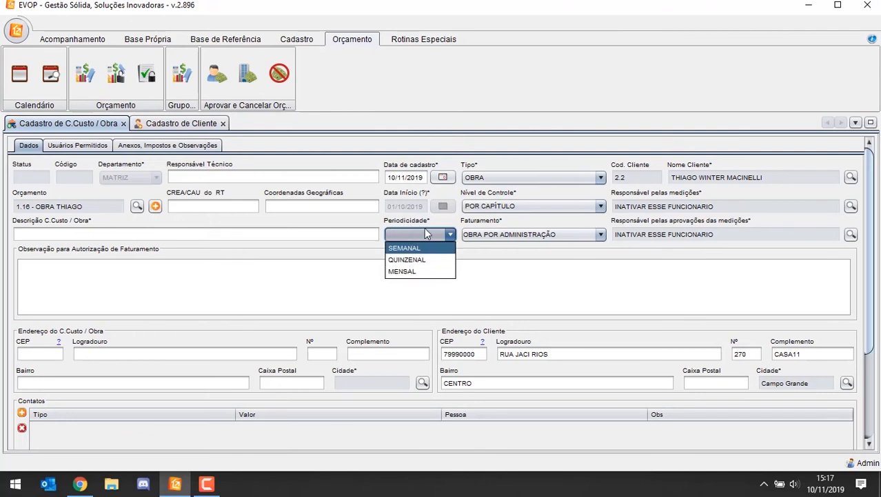
{"action": "left_click", "coordinate": [422, 266]}
{"action": "left_click", "coordinate": [307, 278]}
Step: Fill in the work's description as OBRA DA CASA DO followed by the client's first name
{"action": "left_click", "coordinate": [62, 233]}
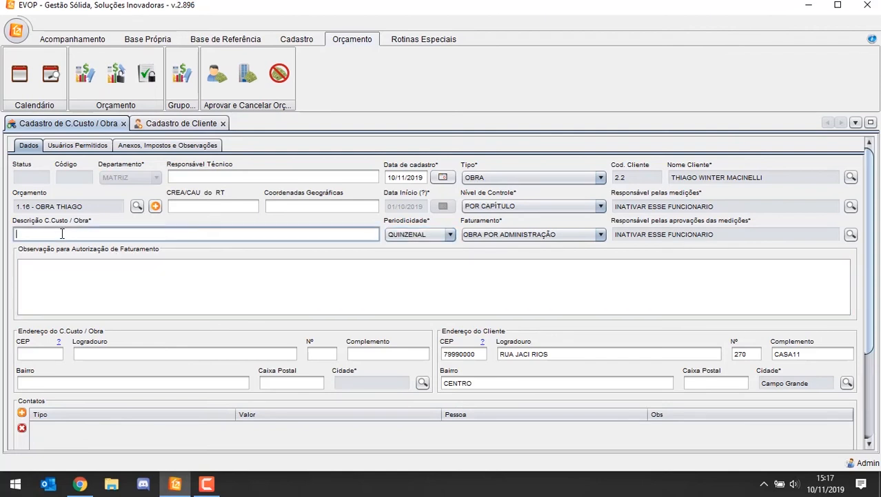
{"action": "type", "text": "OBRA DA CASA DO THIAGO"}
Step: Fill in the CEP, street, number and neighbourhood of the work's address (Endereço do C.Custo / Obra)
{"action": "left_click", "coordinate": [39, 352]}
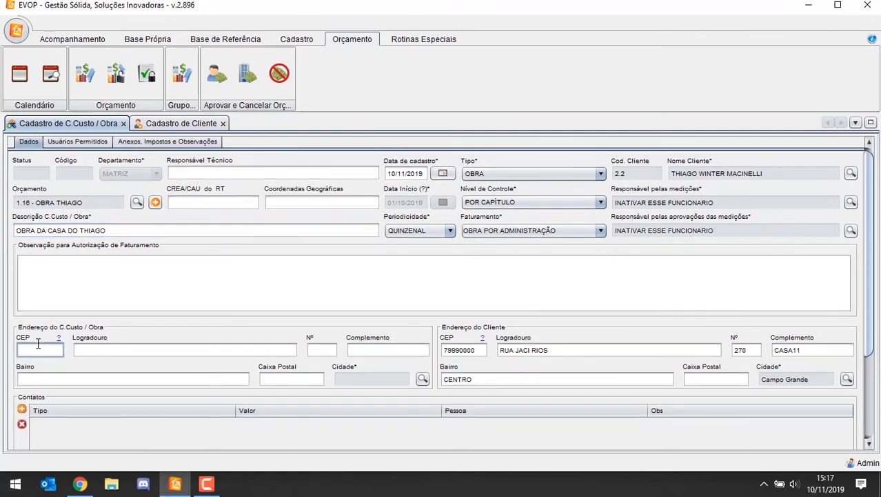
{"action": "type", "text": "79990000"}
{"action": "key", "text": "Tab"}
{"action": "type", "text": "RUA "}
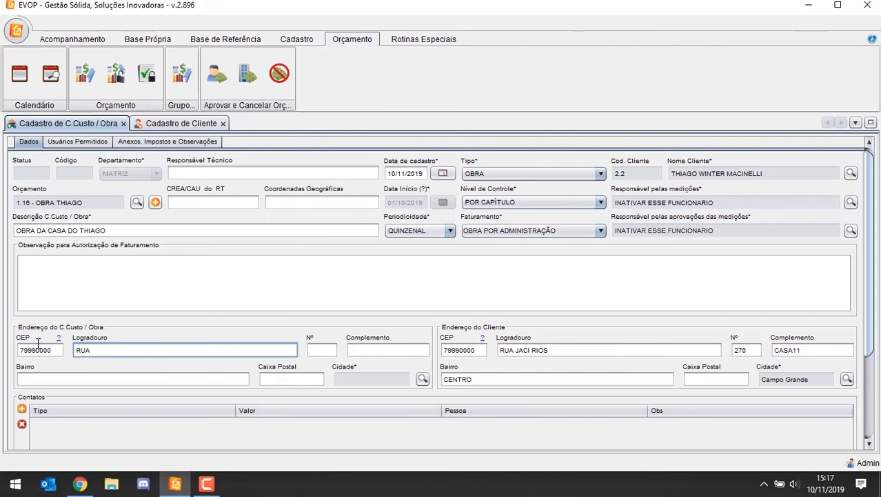
{"action": "type", "text": "XYZ"}
{"action": "key", "text": "Tab"}
{"action": "type", "text": "200"}
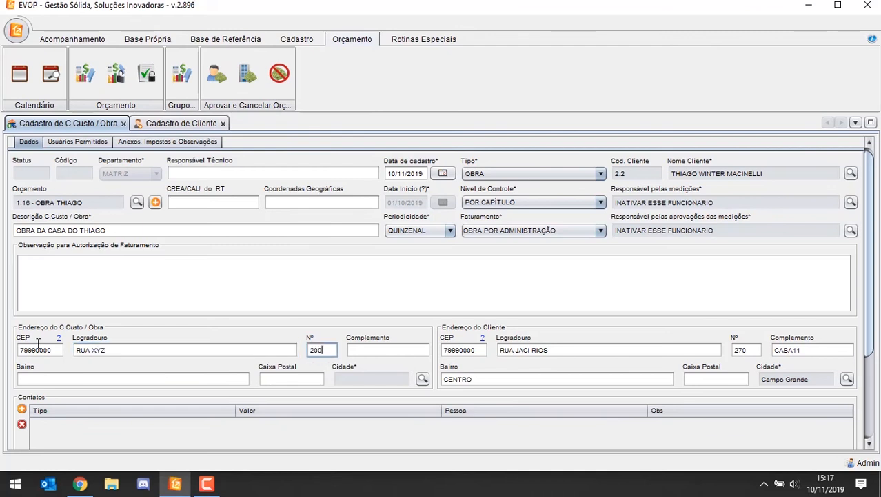
{"action": "key", "text": "Tab"}
{"action": "key", "text": "Tab"}
{"action": "type", "text": "CENTRO"}
{"action": "key", "text": "Tab"}
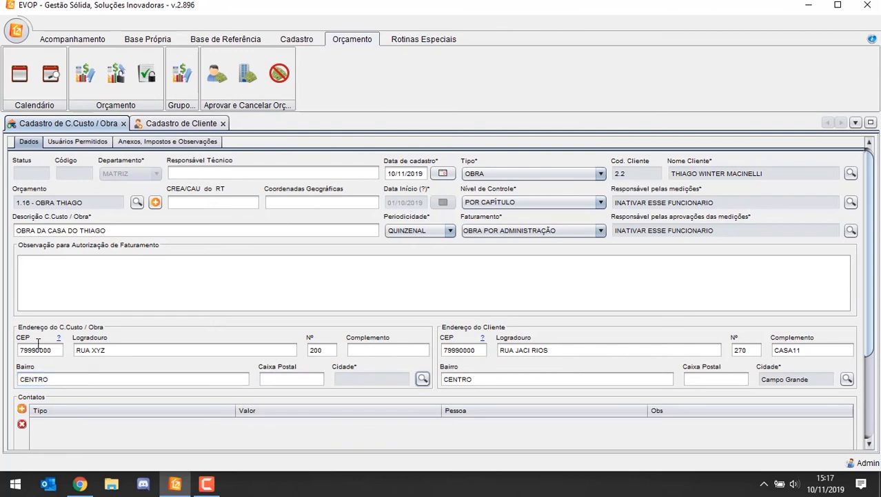
Step: Set the city of the work's address to Campo Grande, MS, searching the cities for CAMPO GRA
{"action": "key", "text": "space"}
{"action": "type", "text": "CAMPO "}
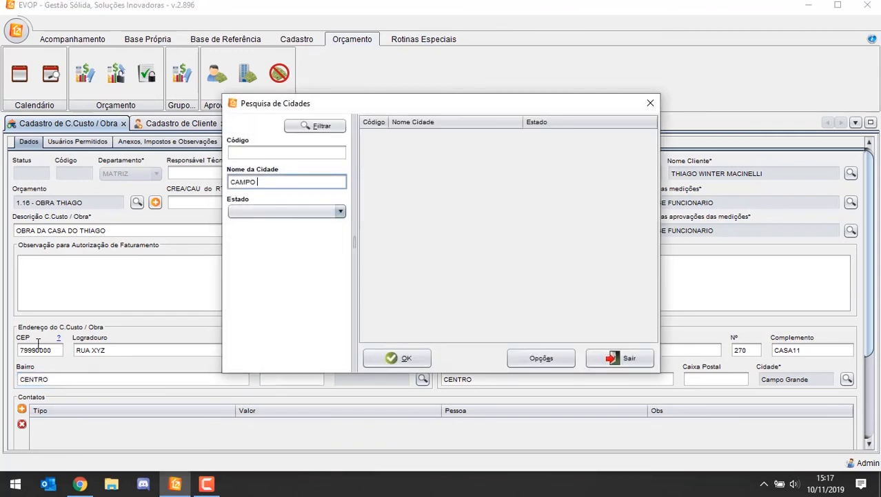
{"action": "type", "text": "GRA"}
{"action": "key", "text": "Return"}
{"action": "key", "text": "Down"}
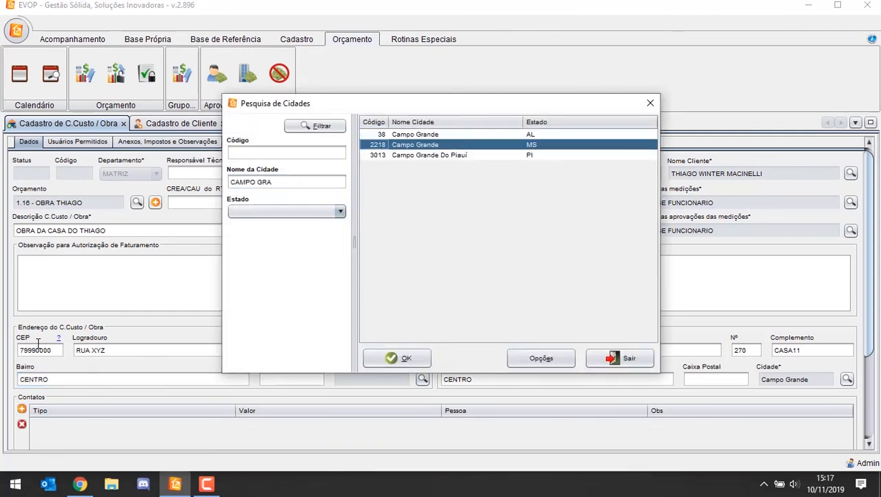
{"action": "key", "text": "Return"}
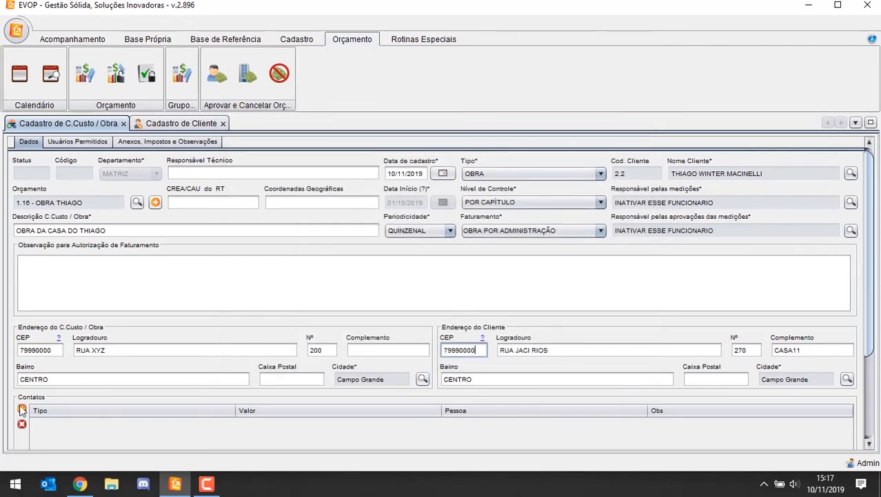
Step: Add a contact of type EMAIL_PRINCIPAL to the work and fill in its e-mail address
{"action": "left_click", "coordinate": [21, 409]}
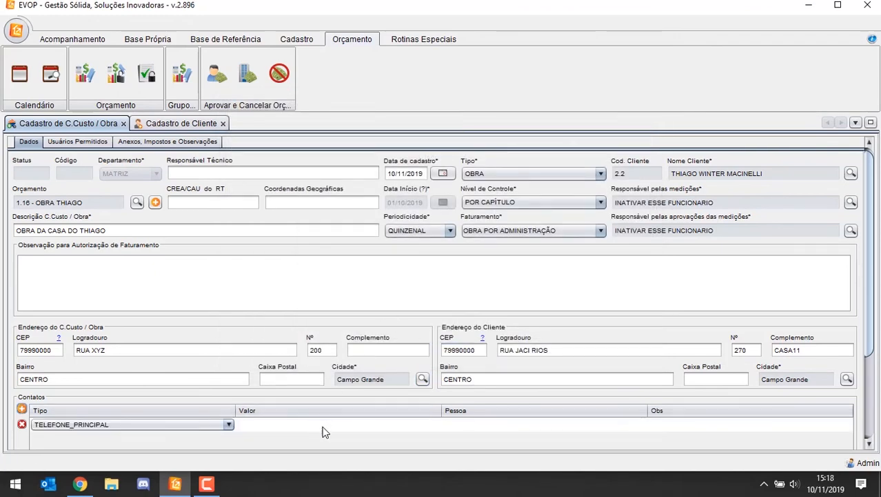
{"action": "scroll", "coordinate": [324, 431], "scroll_direction": "down", "scroll_amount": 3}
{"action": "left_click", "coordinate": [126, 385]}
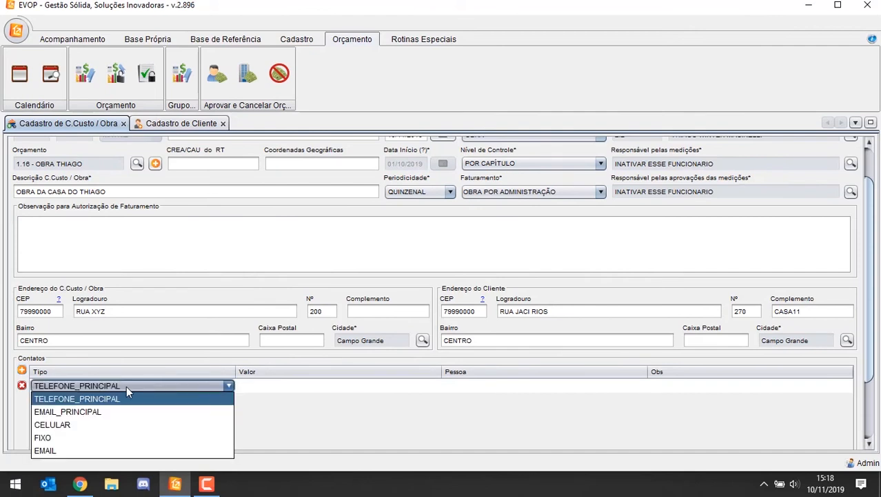
{"action": "left_click", "coordinate": [95, 411]}
{"action": "left_click", "coordinate": [278, 389]}
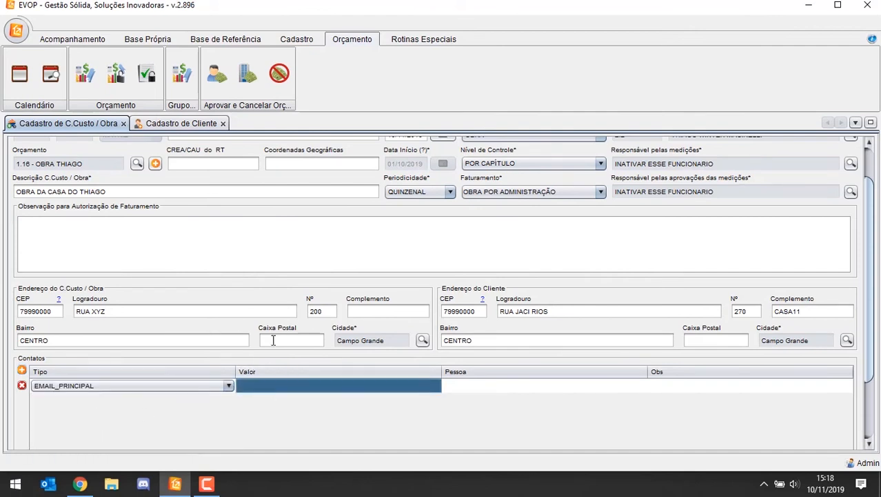
{"action": "left_click", "coordinate": [270, 388]}
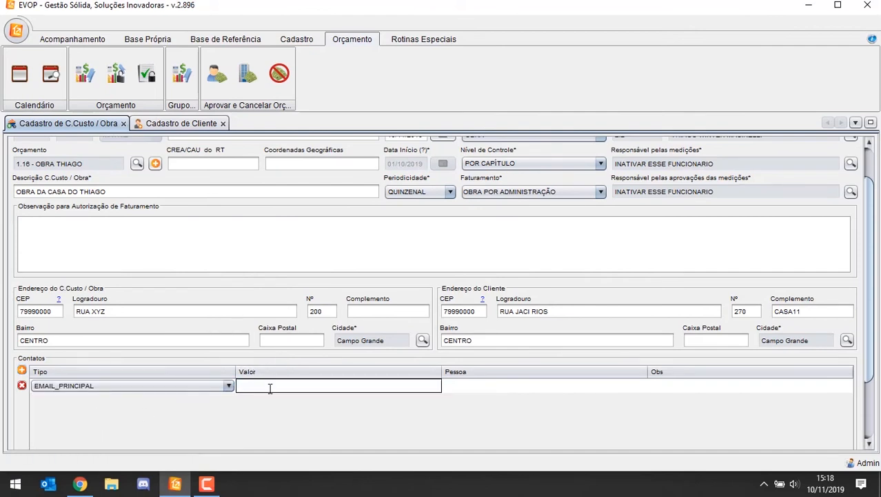
{"action": "key", "text": "Tab"}
{"action": "left_click", "coordinate": [270, 388]}
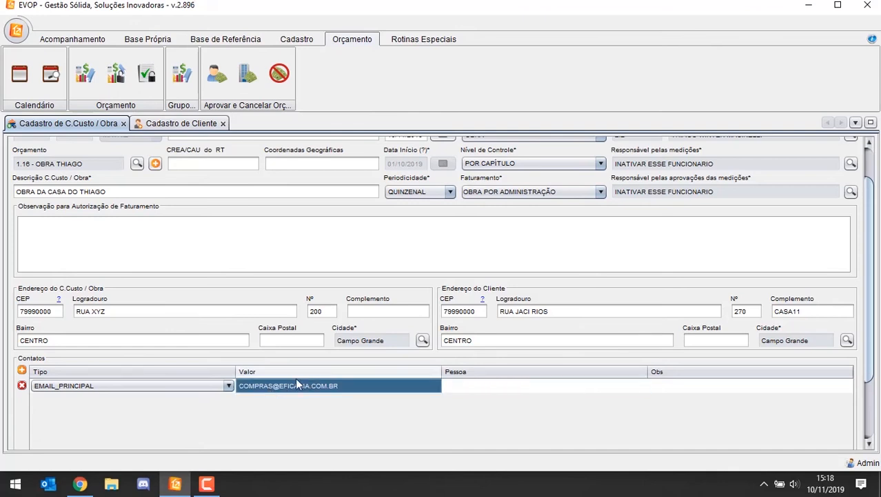
Step: Enter the billing authorization note "DIFERENCIAL DE ALIQUOTA DE IIMS É POR CONTA DO FORNECEDOR"
{"action": "scroll", "coordinate": [55, 266], "scroll_direction": "up", "scroll_amount": 2}
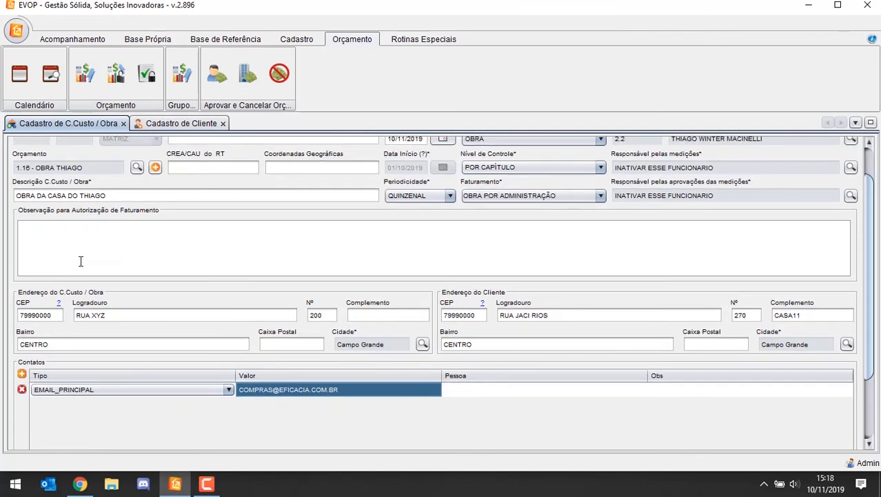
{"action": "left_click", "coordinate": [81, 259]}
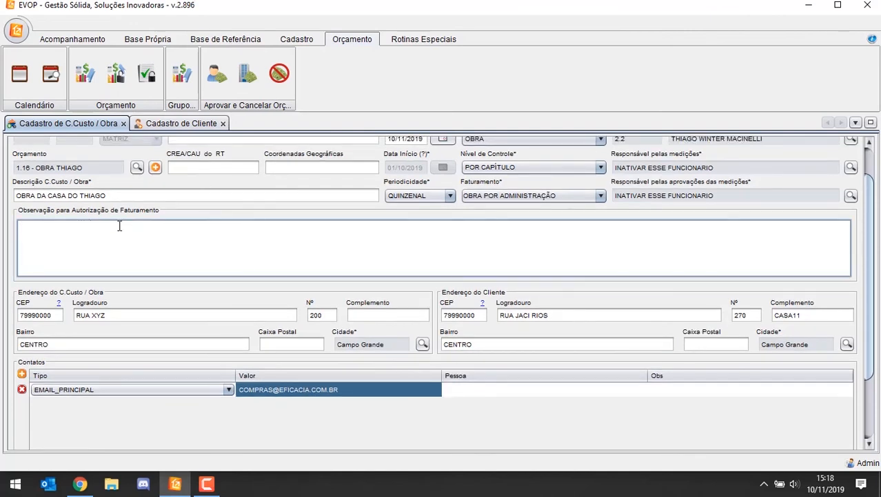
{"action": "type", "text": "DIFERENCIAL DE ALIQUOTA É POR CONTA DO FORNECEDOR"}
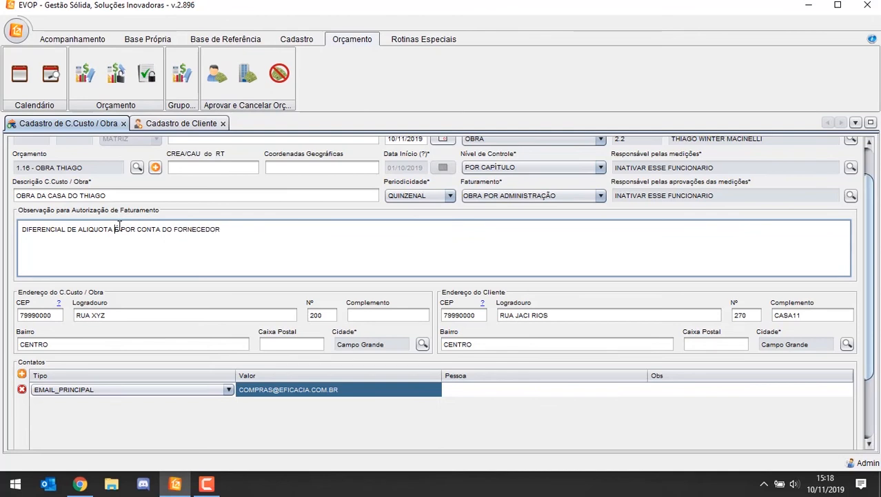
{"action": "type", "text": "DE CIMS"}
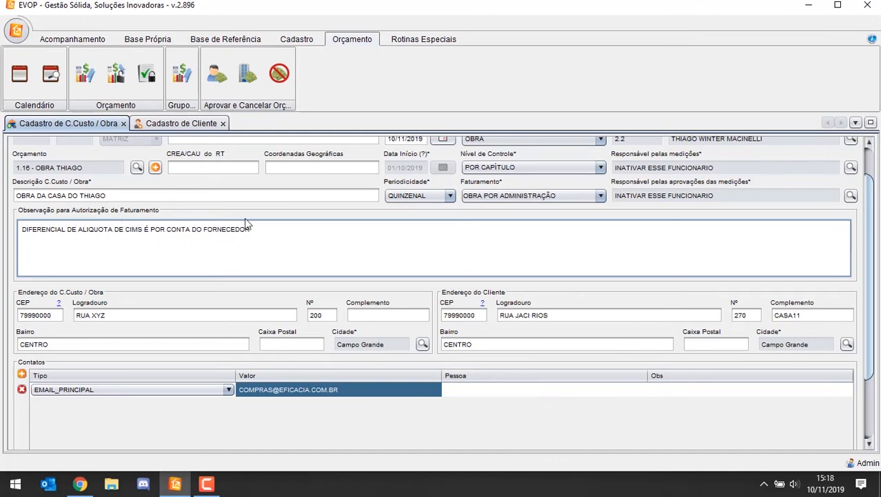
{"action": "key", "text": "Delete"}
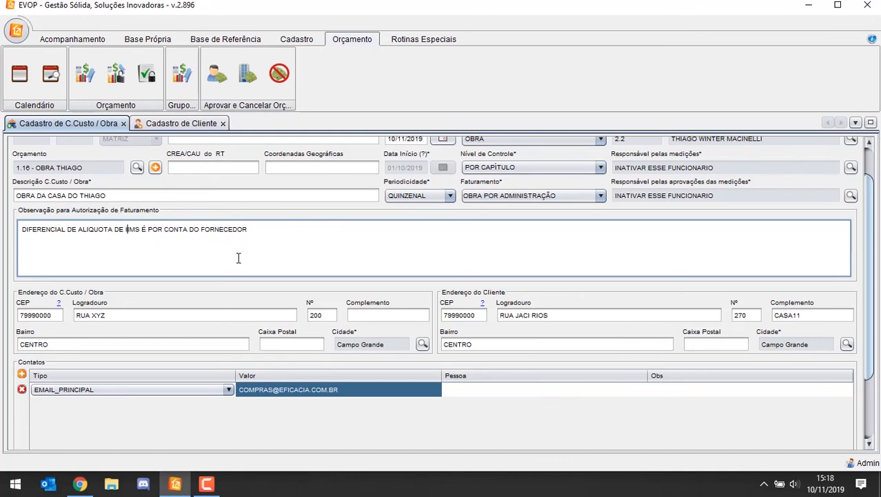
Step: Try out the Restringir Acesso a Obra option in the work's permitted users settings
{"action": "scroll", "coordinate": [388, 169], "scroll_direction": "up", "scroll_amount": 2}
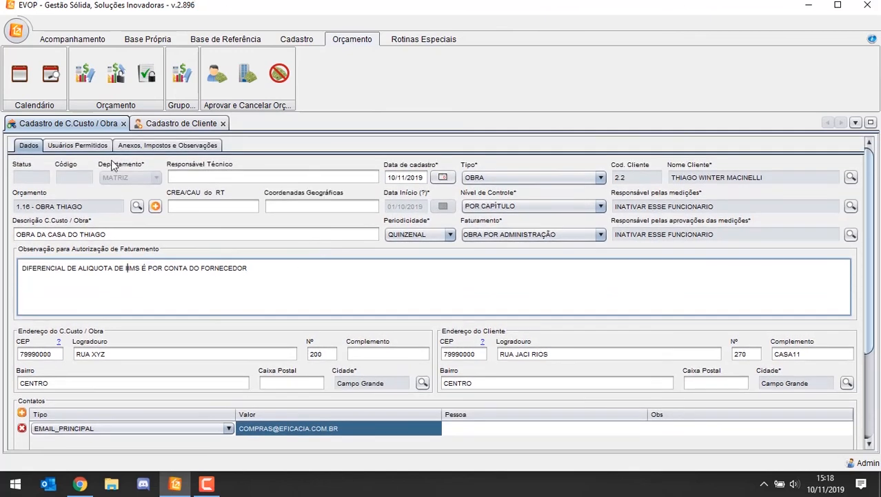
{"action": "left_click", "coordinate": [76, 146]}
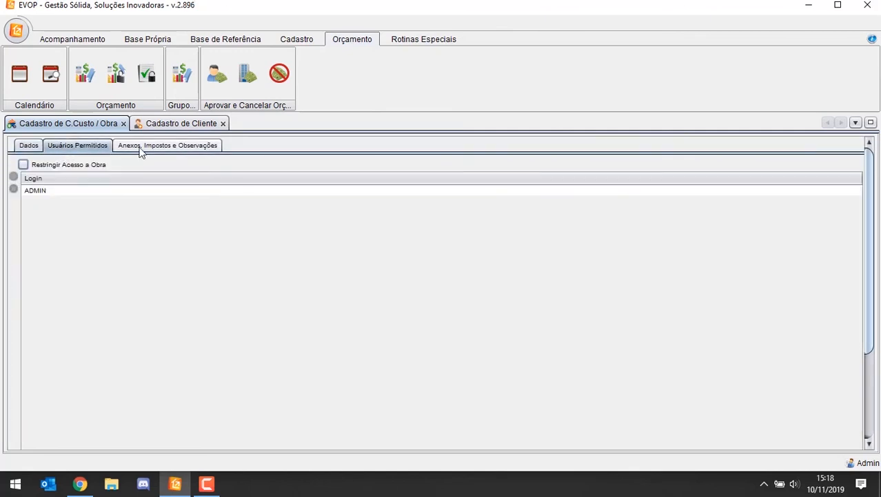
{"action": "left_click", "coordinate": [24, 166]}
{"action": "left_click", "coordinate": [25, 166]}
{"action": "left_click", "coordinate": [23, 149]}
{"action": "left_click", "coordinate": [73, 146]}
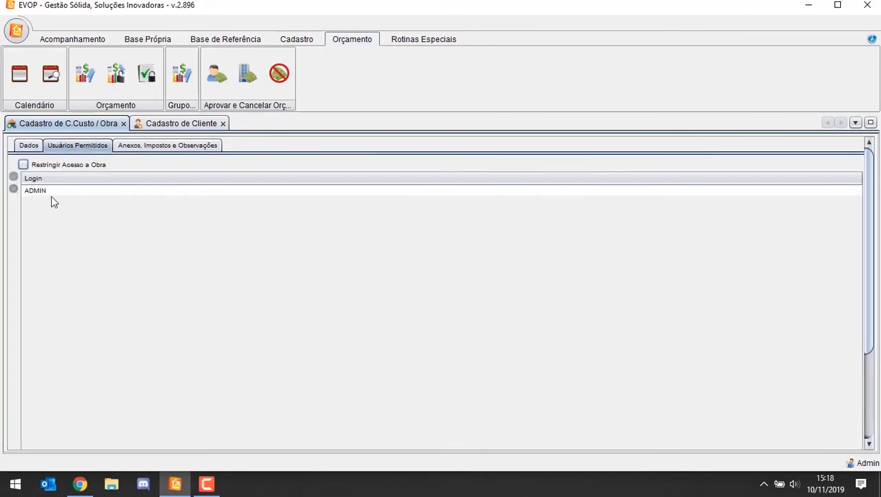
{"action": "left_click", "coordinate": [31, 167]}
{"action": "left_click", "coordinate": [30, 167]}
Step: Save the work registration and request its approval
{"action": "left_click", "coordinate": [28, 146]}
{"action": "scroll", "coordinate": [812, 278], "scroll_direction": "down", "scroll_amount": 2}
{"action": "scroll", "coordinate": [812, 278], "scroll_direction": "down", "scroll_amount": 3}
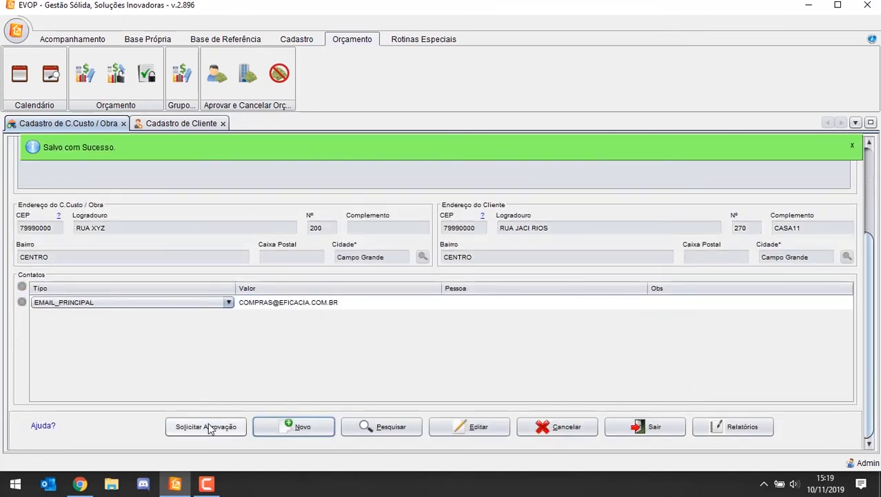
{"action": "left_click", "coordinate": [207, 426]}
{"action": "key", "text": "Return"}
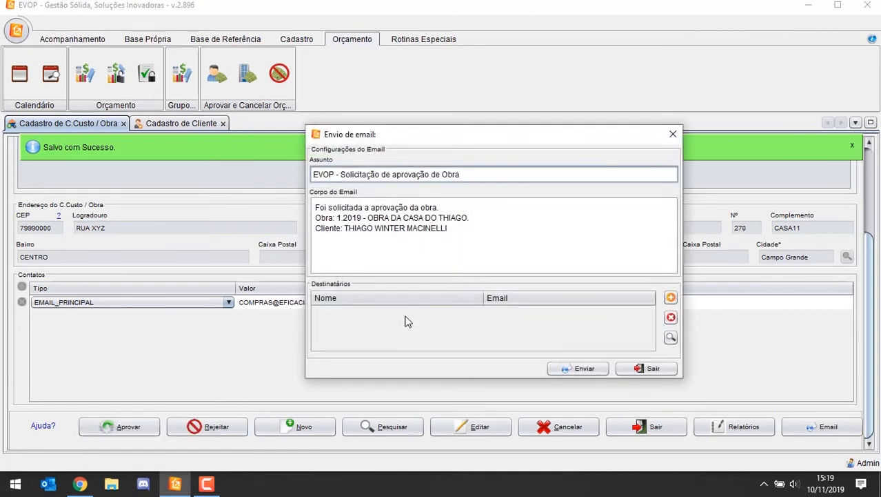
Step: Try adding a recipient with the dummy e-mail DDDDDD to the approval request message and discard the entry
{"action": "left_click_drag", "start_coordinate": [415, 140], "coordinate": [412, 98]}
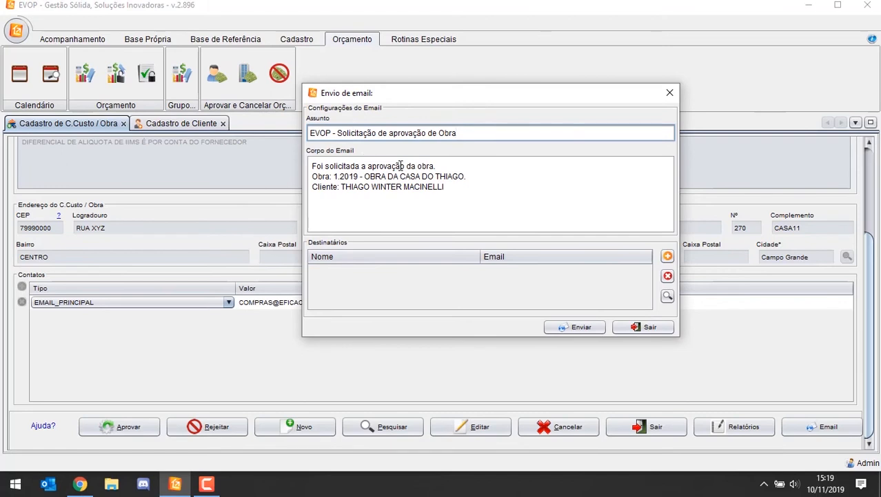
{"action": "left_click", "coordinate": [400, 166]}
{"action": "key", "text": "ctrl+a"}
{"action": "left_click", "coordinate": [337, 166]}
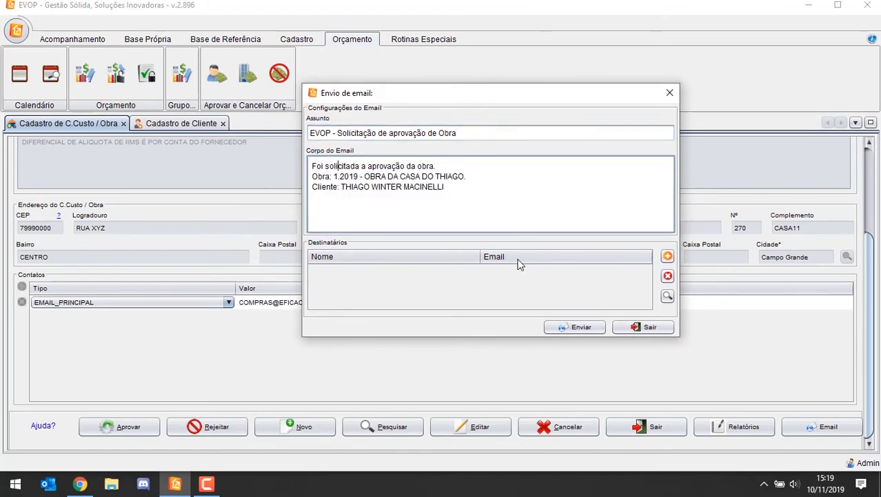
{"action": "left_click", "coordinate": [668, 256]}
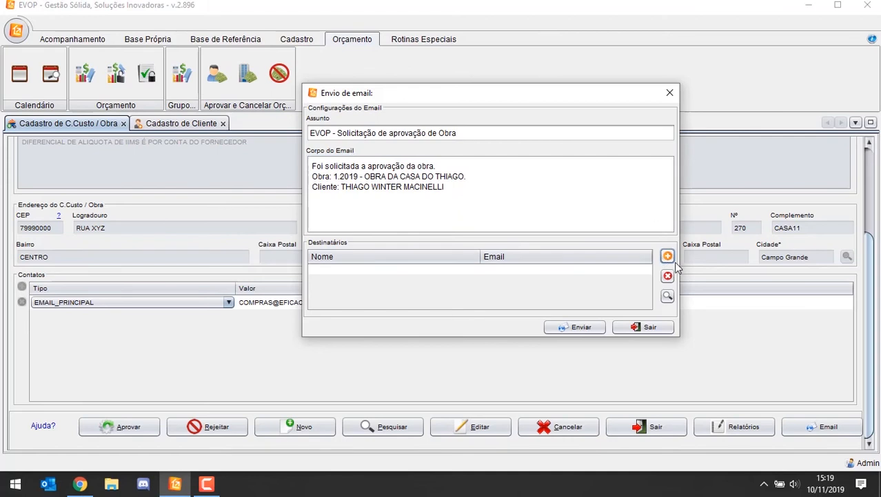
{"action": "left_click", "coordinate": [576, 270]}
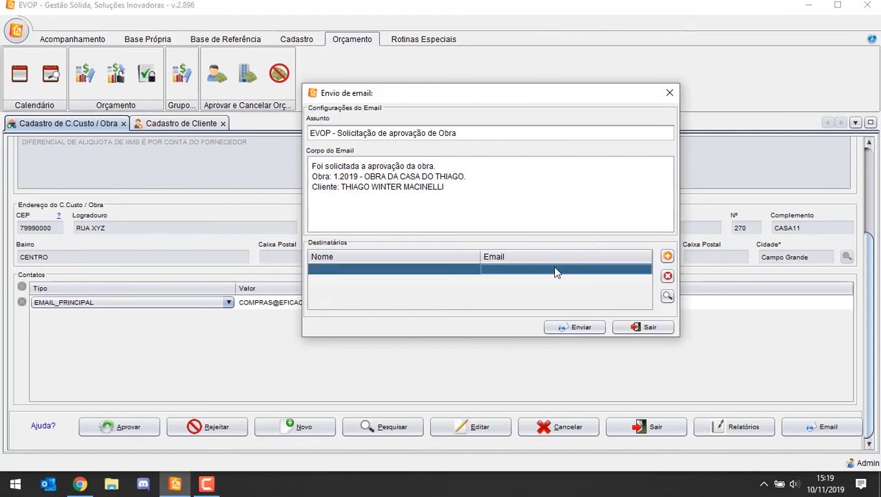
{"action": "double_click", "coordinate": [518, 269]}
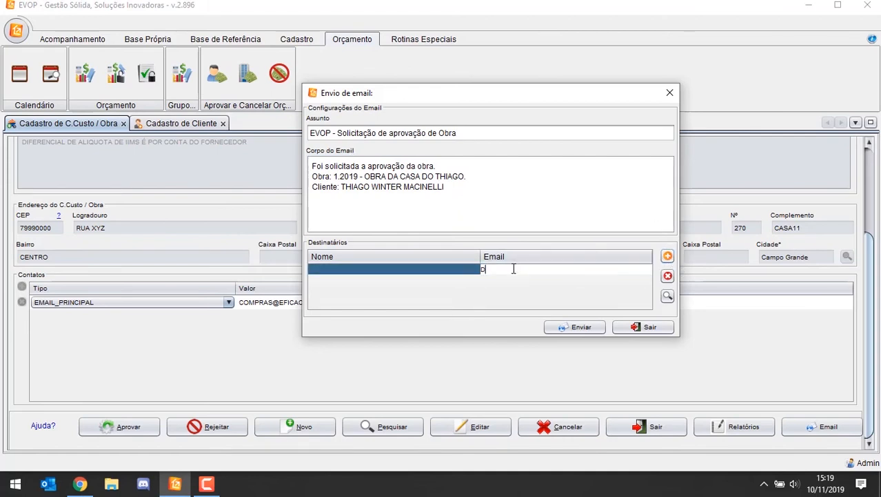
{"action": "type", "text": "DDDDDD"}
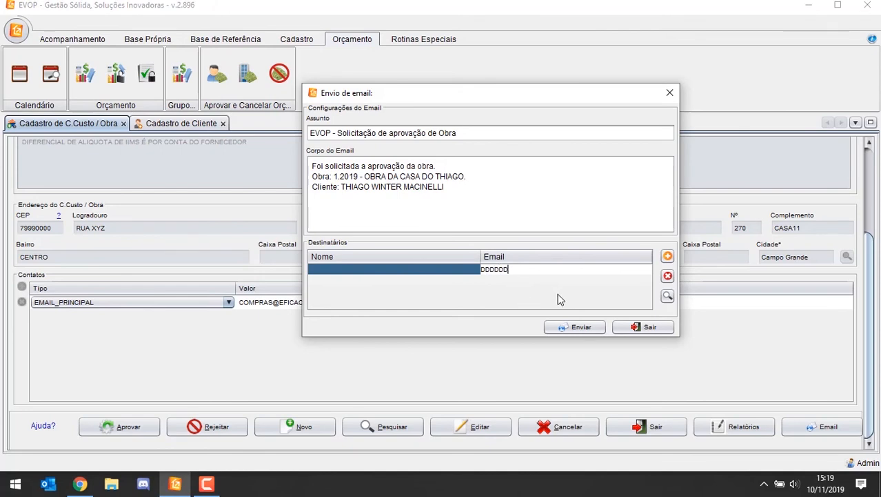
{"action": "left_click", "coordinate": [450, 274]}
{"action": "left_click", "coordinate": [512, 271]}
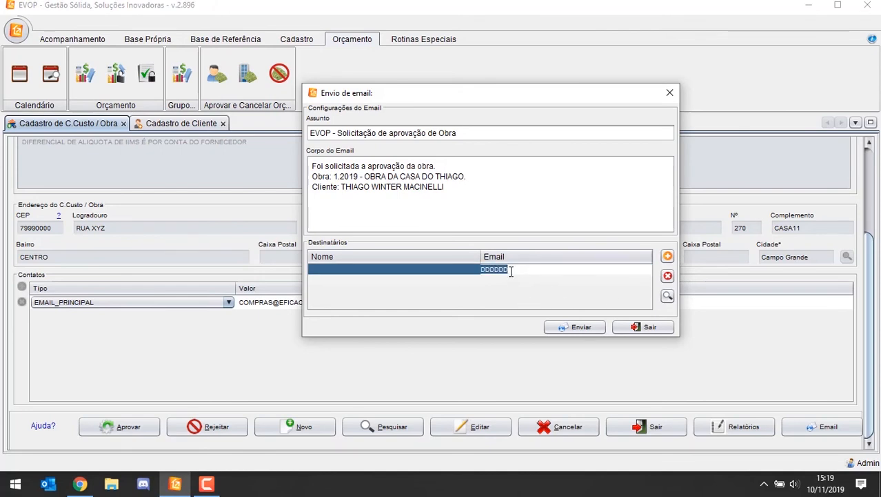
{"action": "left_click", "coordinate": [668, 276]}
Step: Add PREFEITURA MUNICIPAL DE DOURADOS from the partner search as a recipient of the approval message and remove it again
{"action": "left_click", "coordinate": [668, 295]}
{"action": "left_click", "coordinate": [335, 126]}
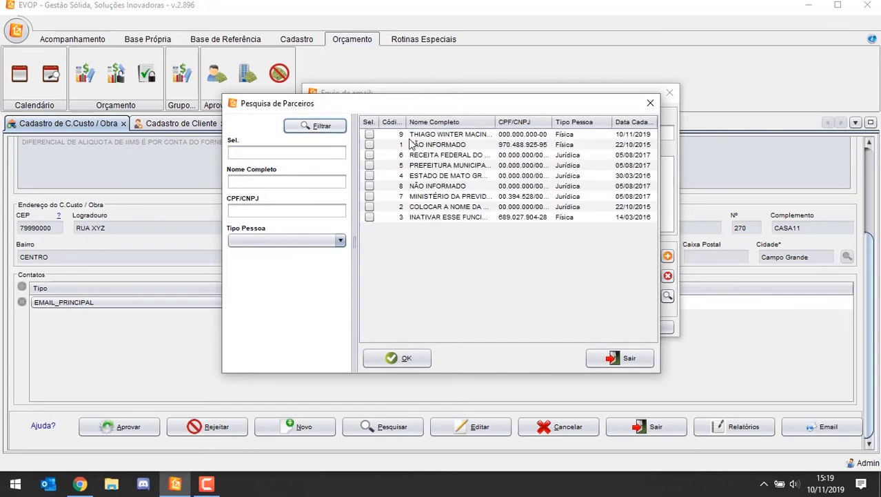
{"action": "left_click", "coordinate": [414, 136]}
{"action": "left_click", "coordinate": [442, 166]}
{"action": "left_click", "coordinate": [452, 197]}
{"action": "left_click", "coordinate": [454, 176]}
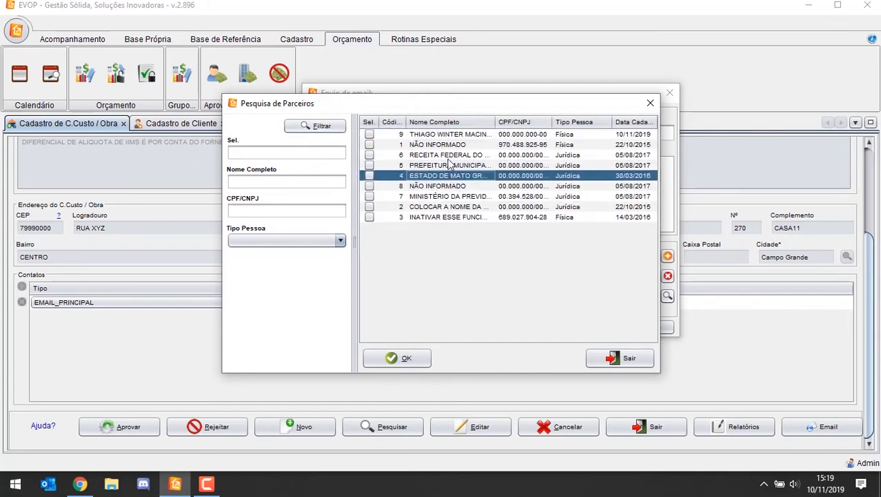
{"action": "left_click", "coordinate": [450, 166]}
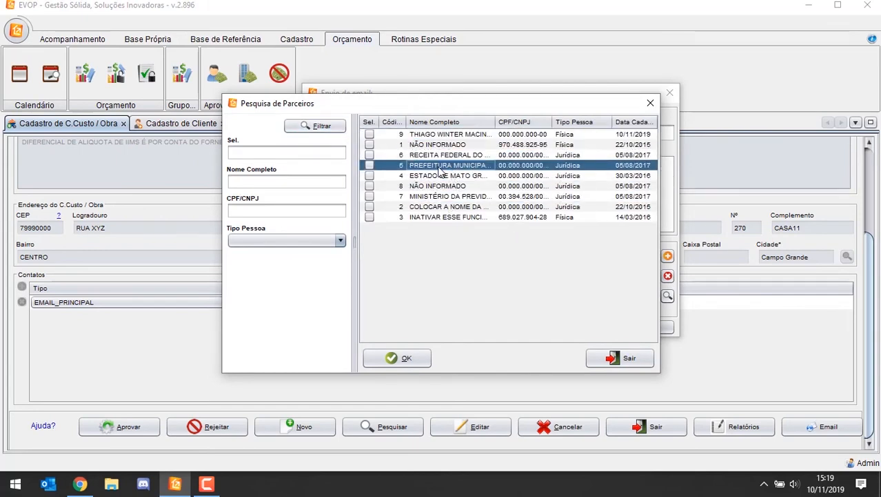
{"action": "double_click", "coordinate": [440, 171]}
{"action": "left_click", "coordinate": [438, 279]}
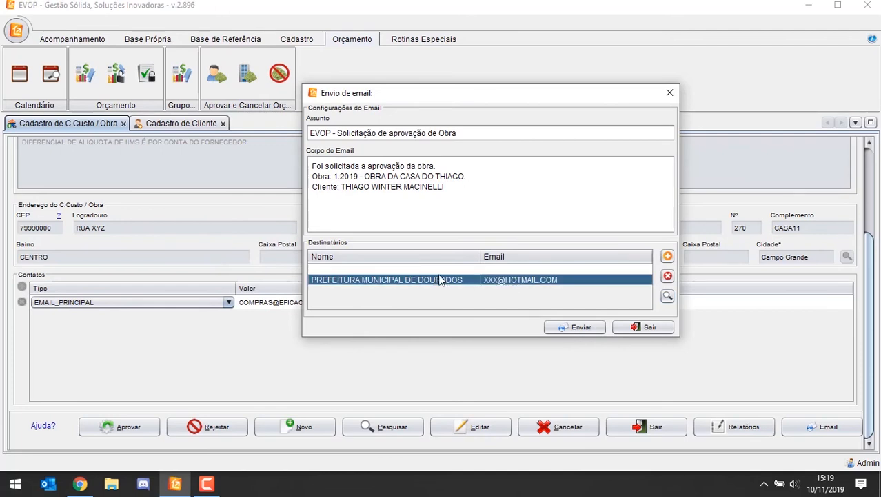
{"action": "left_click", "coordinate": [668, 276]}
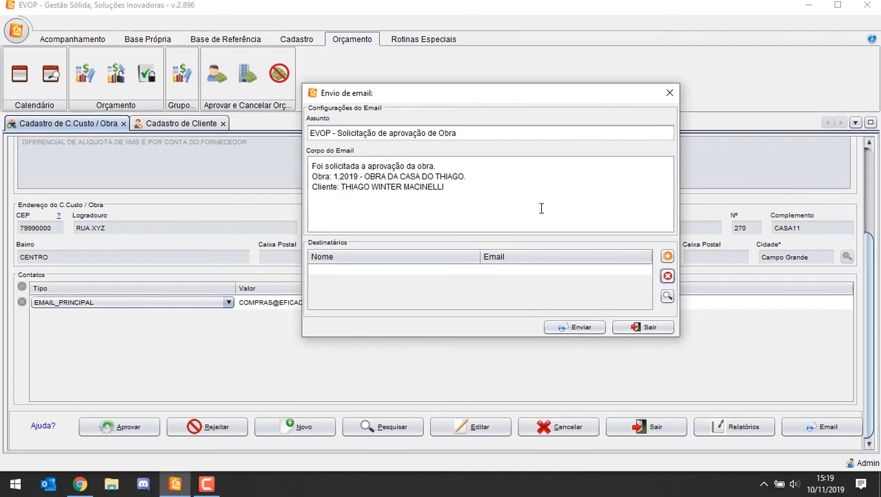
Step: Exit the work's approval request e-mail without sending it
{"action": "left_click", "coordinate": [636, 327]}
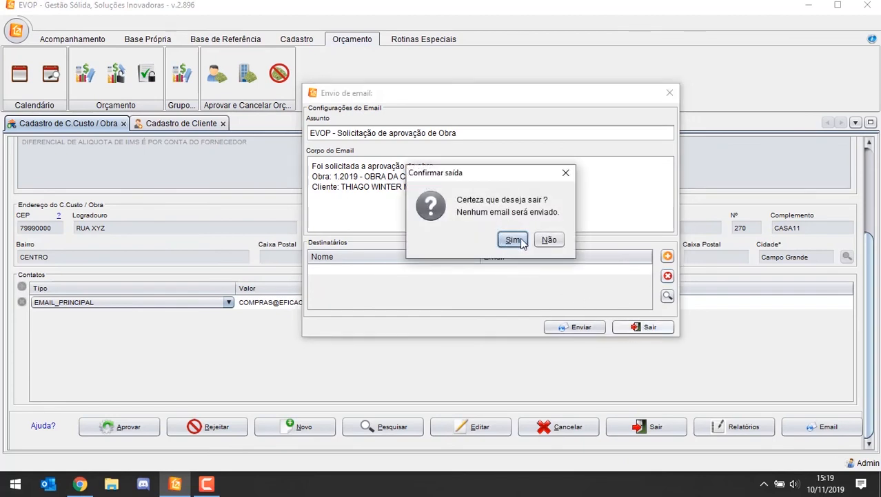
{"action": "left_click", "coordinate": [511, 240]}
Step: Approve the work by confirming with the account password, and exit the approval notice e-mail without sending it
{"action": "left_click", "coordinate": [117, 427]}
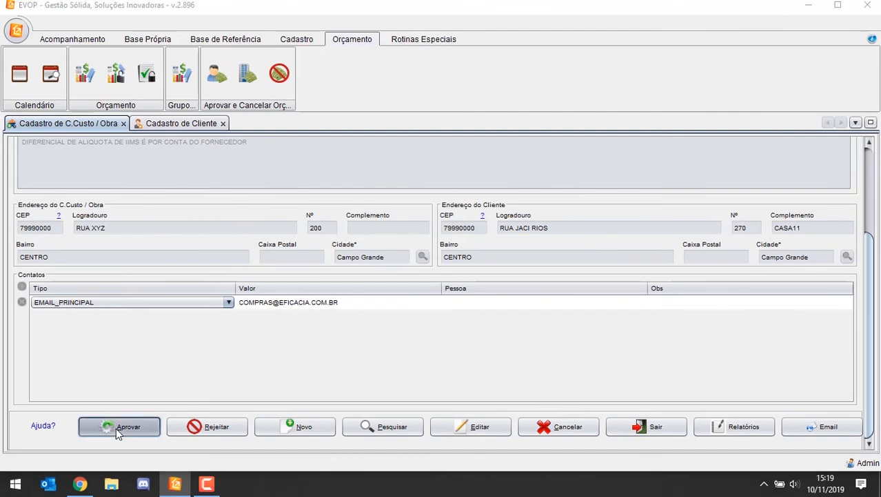
{"action": "left_click", "coordinate": [482, 321]}
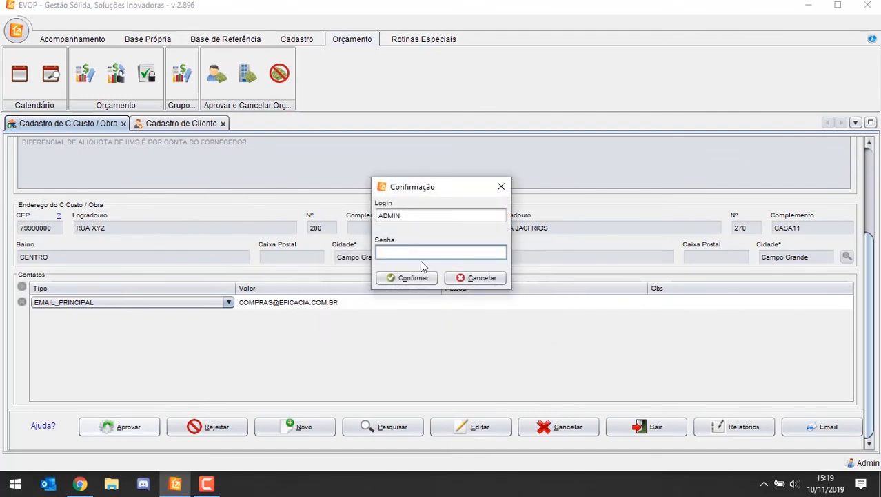
{"action": "type", "text": "****"}
{"action": "key", "text": "Return"}
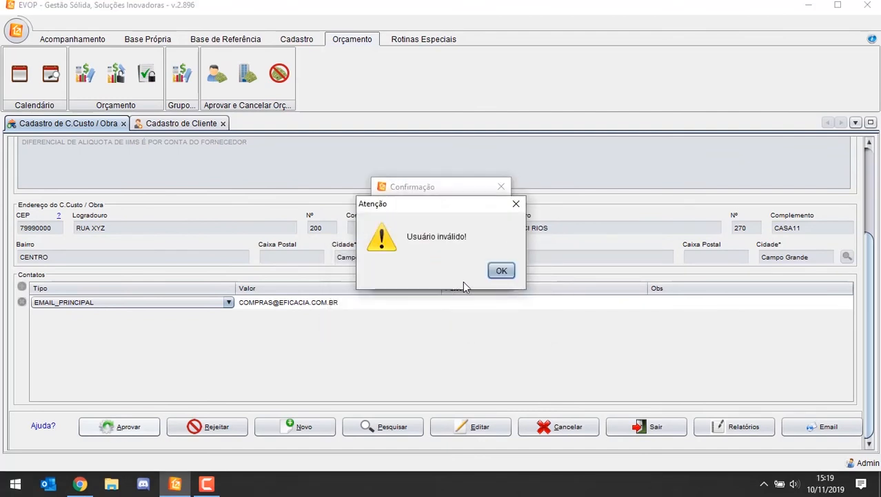
{"action": "left_click", "coordinate": [502, 270]}
{"action": "left_click_drag", "start_coordinate": [416, 254], "coordinate": [333, 224]}
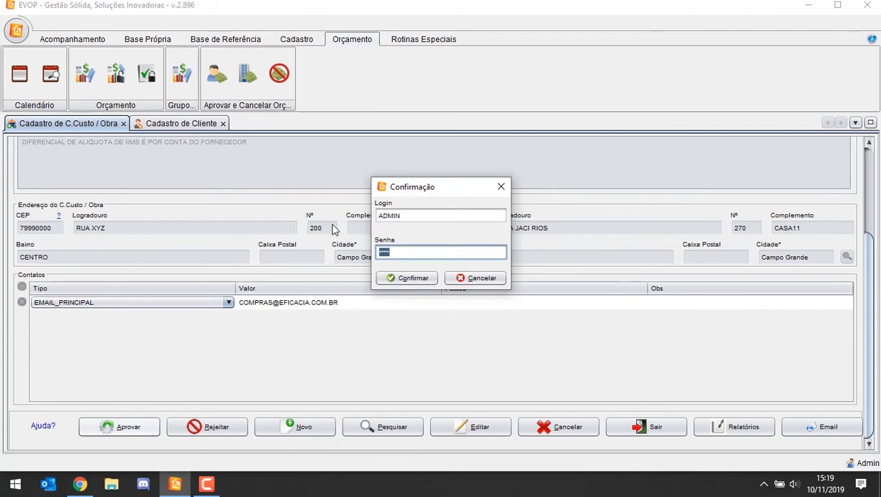
{"action": "key", "text": "Return"}
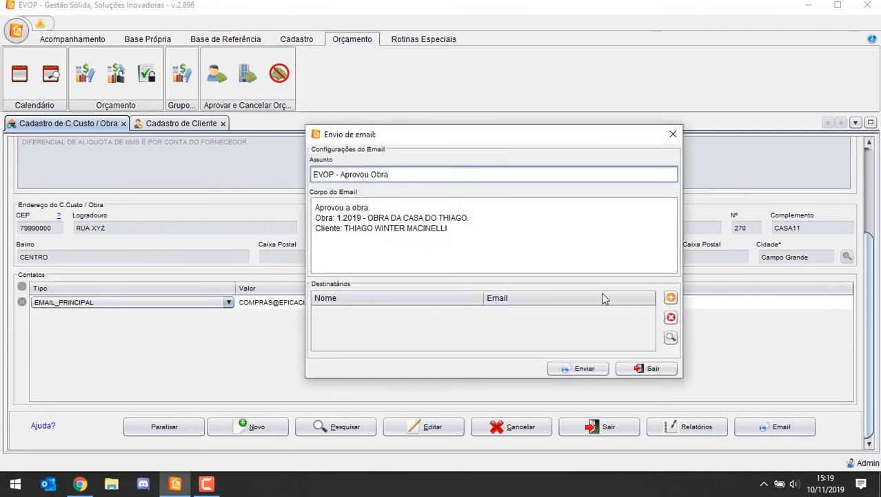
{"action": "left_click", "coordinate": [639, 368]}
{"action": "left_click", "coordinate": [513, 279]}
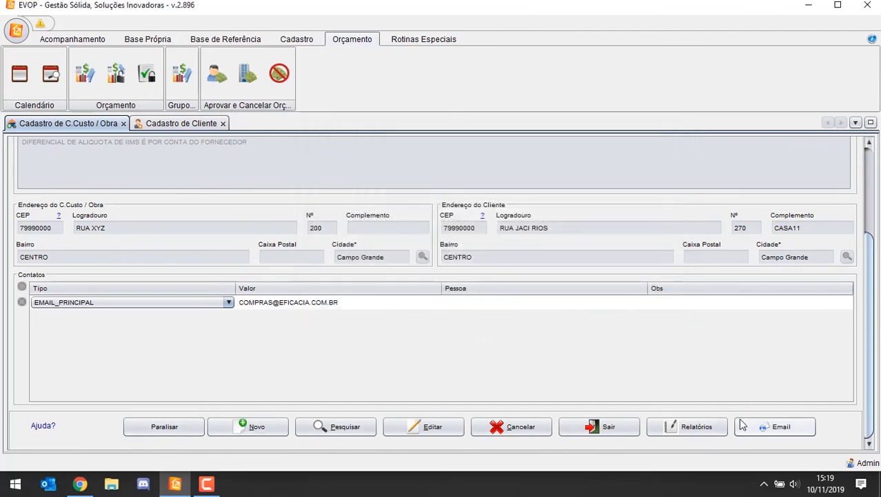
Step: Look through the reports available for the work and leave without generating one
{"action": "left_click", "coordinate": [694, 425]}
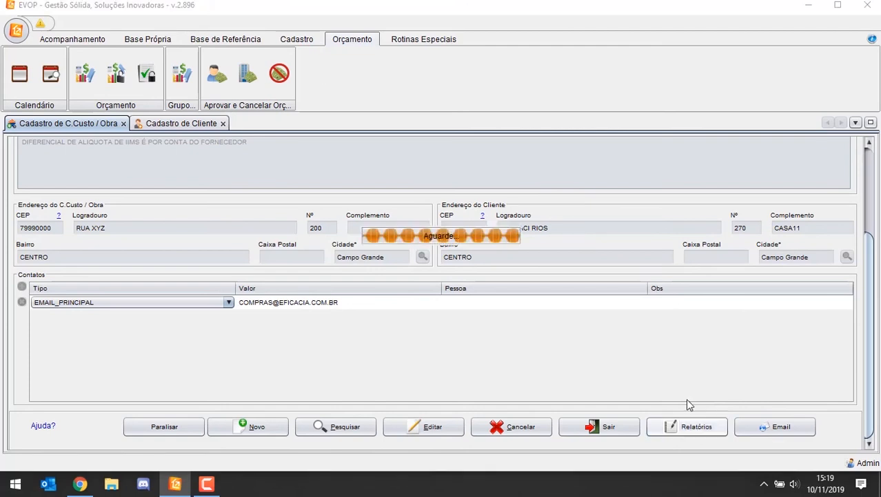
{"action": "left_click", "coordinate": [358, 180]}
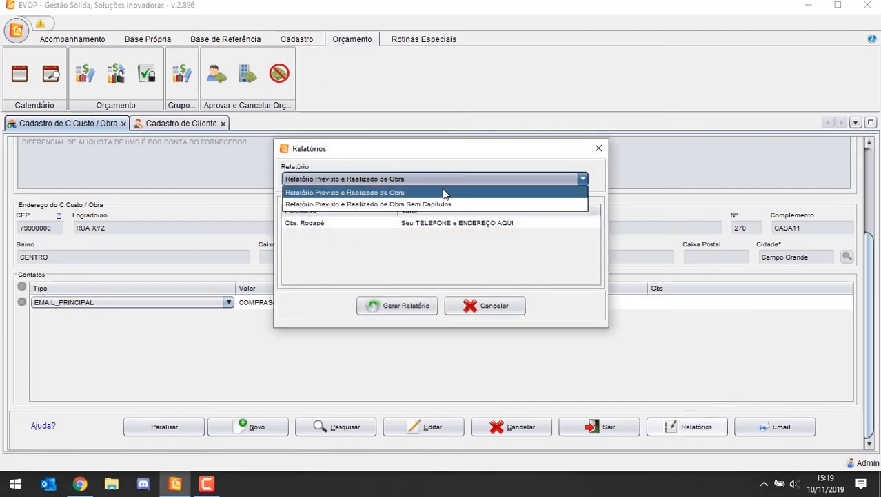
{"action": "left_click", "coordinate": [443, 194]}
{"action": "left_click", "coordinate": [383, 177]}
{"action": "left_click", "coordinate": [598, 148]}
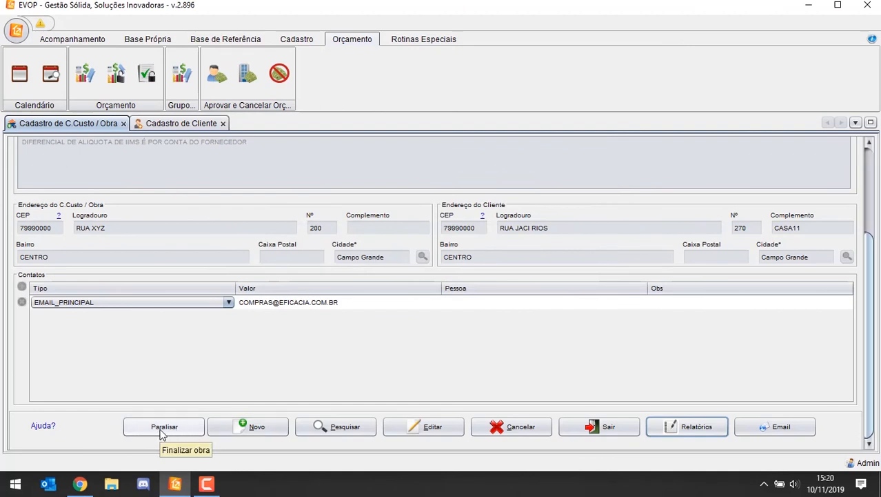
Step: Suspend the approved work with Paralisar
{"action": "scroll", "coordinate": [403, 261], "scroll_direction": "up", "scroll_amount": 1}
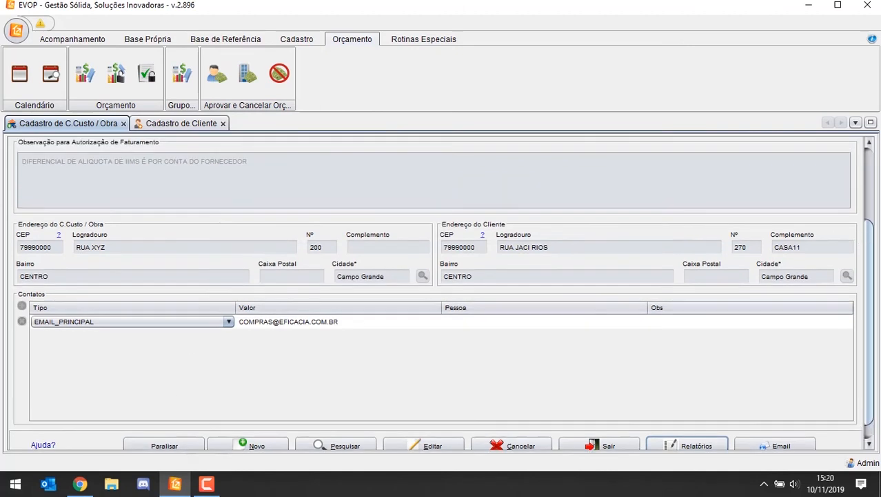
{"action": "left_click_drag", "start_coordinate": [869, 250], "coordinate": [862, 164]}
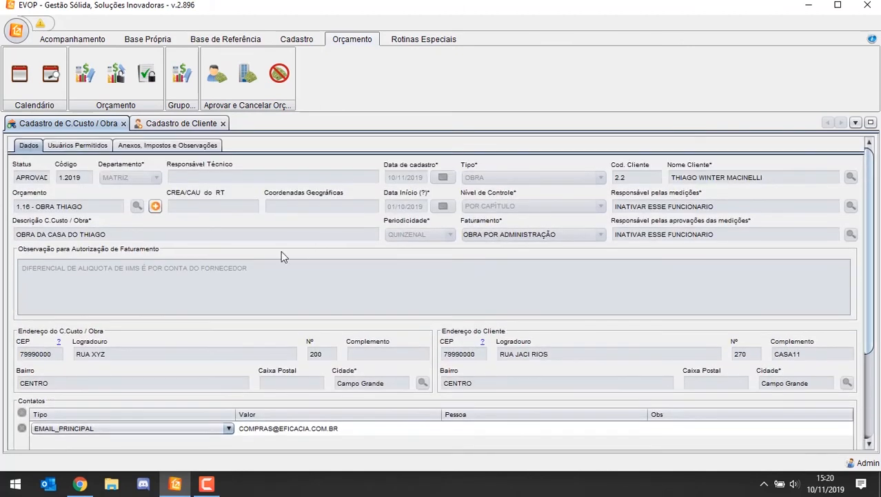
{"action": "left_click_drag", "start_coordinate": [871, 196], "coordinate": [810, 306]}
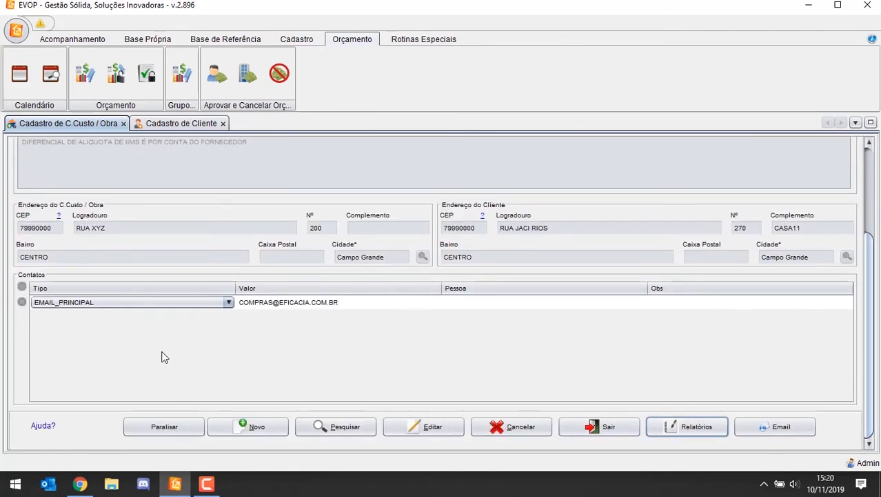
{"action": "left_click_drag", "start_coordinate": [870, 264], "coordinate": [866, 297]}
{"action": "left_click", "coordinate": [159, 426]}
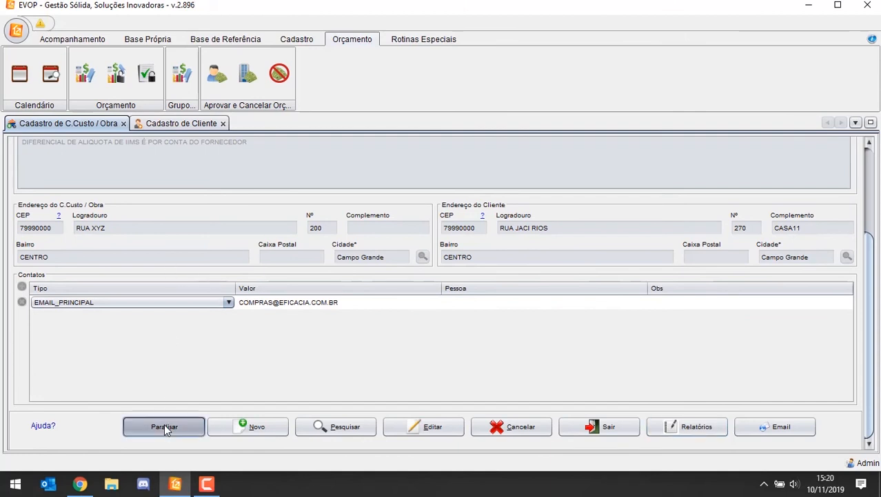
{"action": "left_click", "coordinate": [483, 321]}
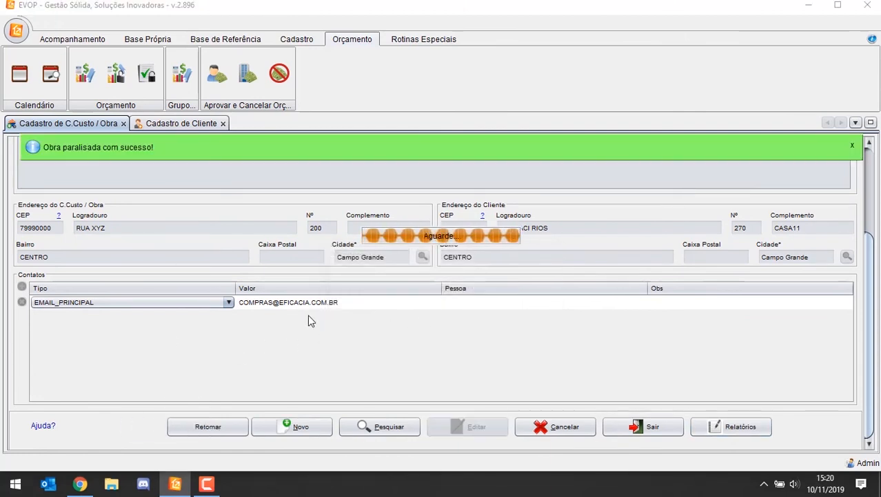
Step: Search the works with the status filter set to FINALIZADA and load work 1.2019
{"action": "left_click", "coordinate": [388, 427]}
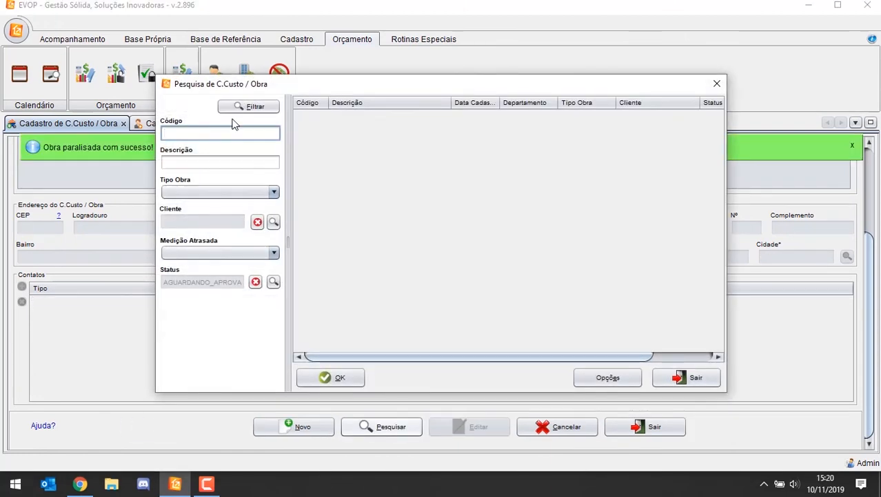
{"action": "left_click", "coordinate": [255, 282]}
{"action": "left_click", "coordinate": [273, 281]}
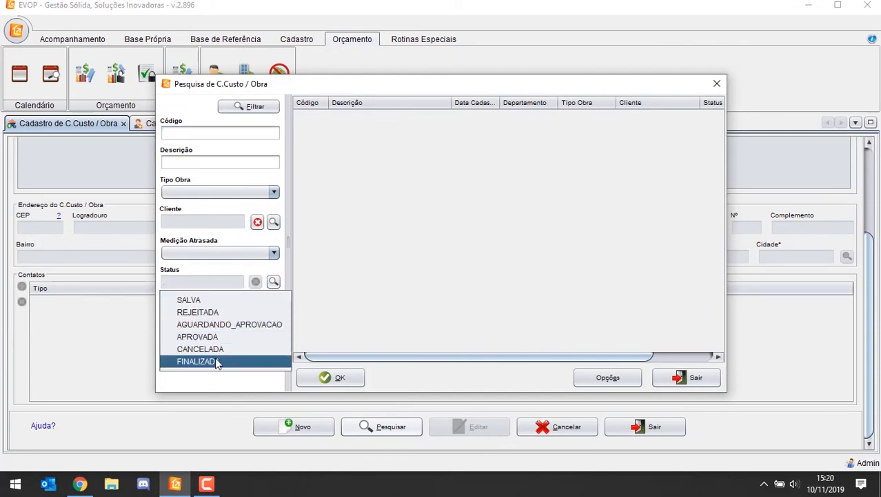
{"action": "left_click", "coordinate": [215, 360]}
{"action": "left_click", "coordinate": [255, 107]}
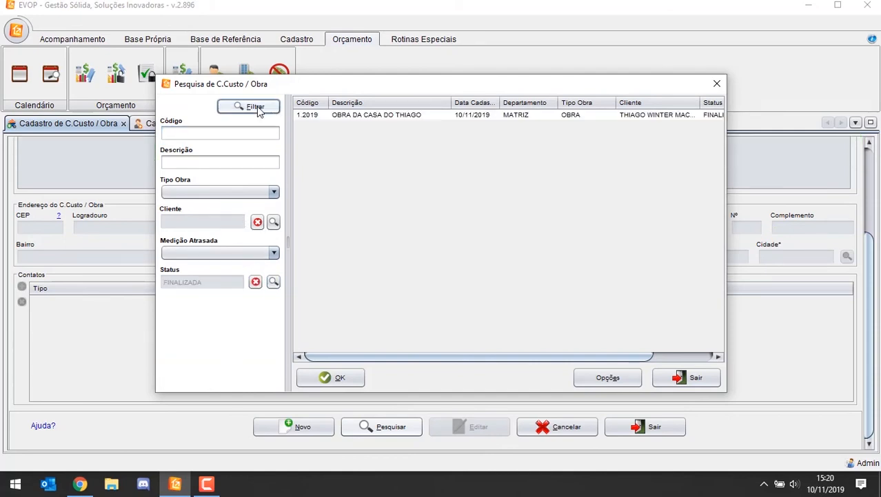
{"action": "left_click", "coordinate": [393, 117]}
{"action": "double_click", "coordinate": [392, 117]}
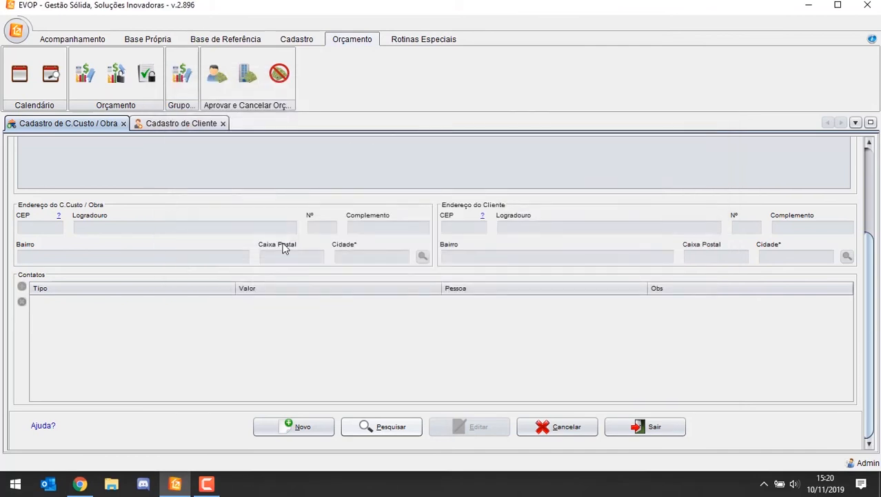
Step: Resume the suspended work with Retomar and check its registration data
{"action": "left_click", "coordinate": [220, 426]}
{"action": "key", "text": "Return"}
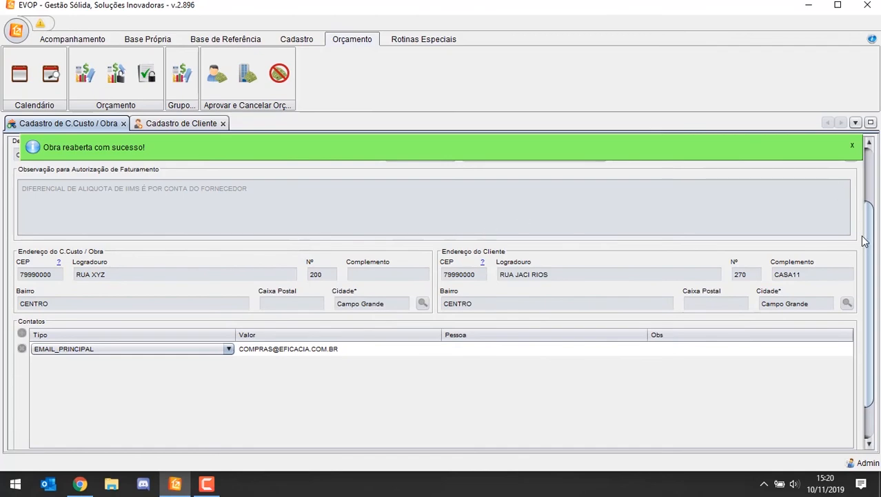
{"action": "scroll", "coordinate": [865, 240], "scroll_direction": "up", "scroll_amount": 3}
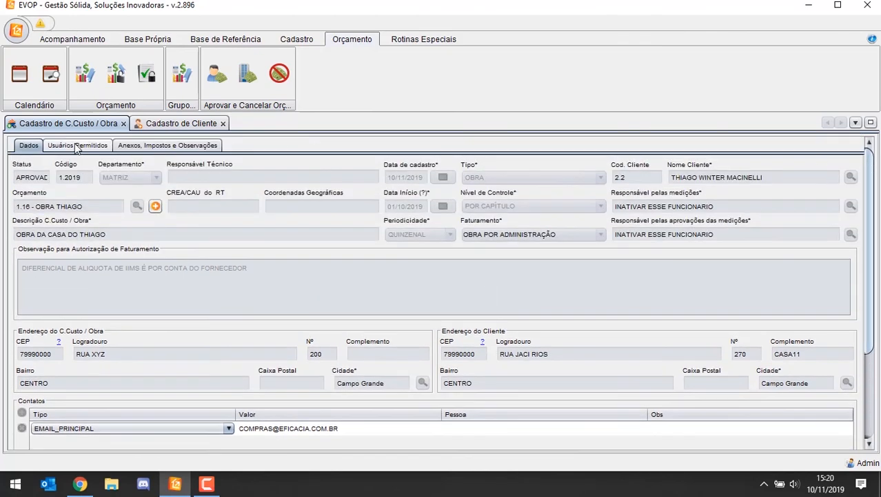
{"action": "scroll", "coordinate": [869, 343], "scroll_direction": "down", "scroll_amount": 3}
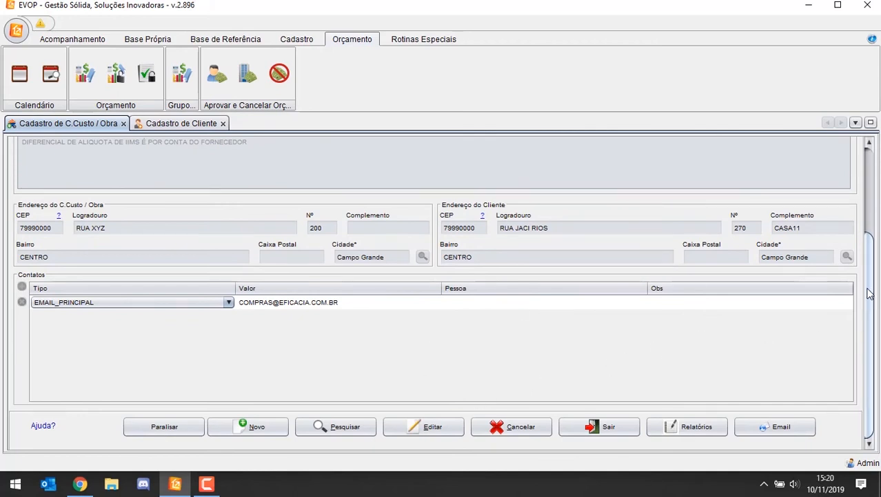
{"action": "scroll", "coordinate": [864, 213], "scroll_direction": "up", "scroll_amount": 2}
{"action": "scroll", "coordinate": [864, 214], "scroll_direction": "up", "scroll_amount": 1}
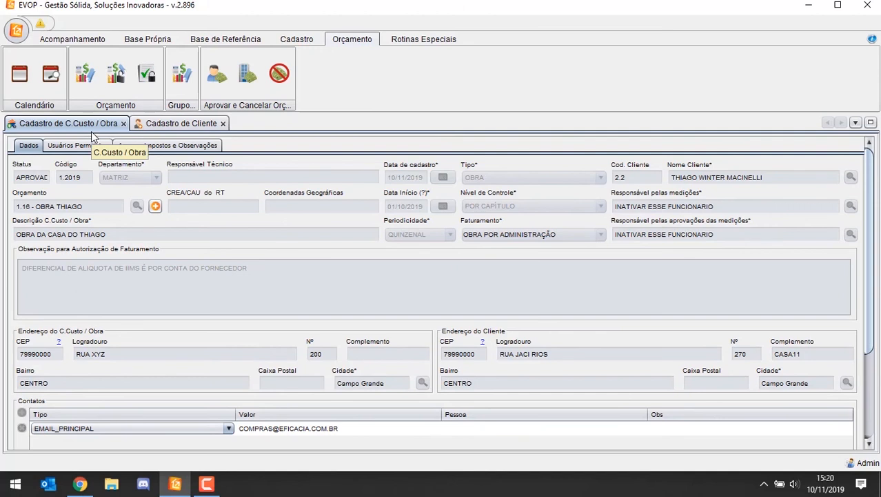
Step: Switch to the EVOP web system in Google Chrome and open the Nova Requisição page
{"action": "left_click", "coordinate": [95, 40]}
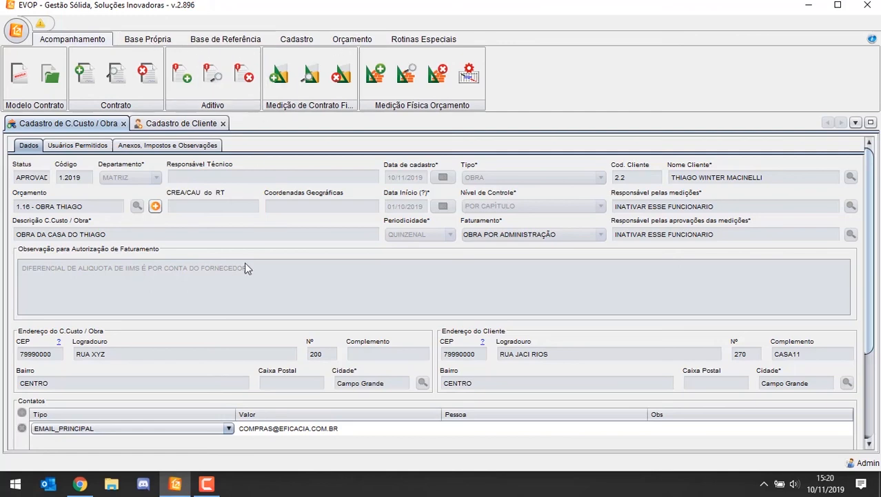
{"action": "mouse_move", "coordinate": [87, 485]}
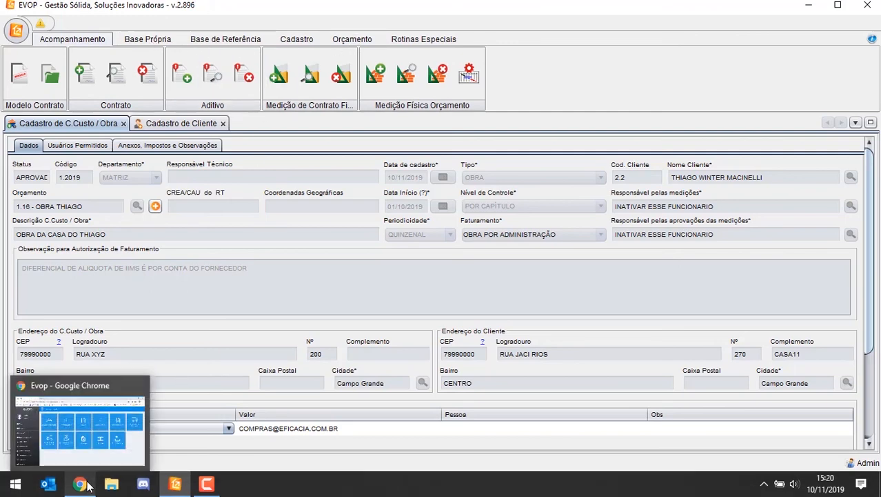
{"action": "left_click", "coordinate": [88, 428]}
{"action": "left_click", "coordinate": [204, 142]}
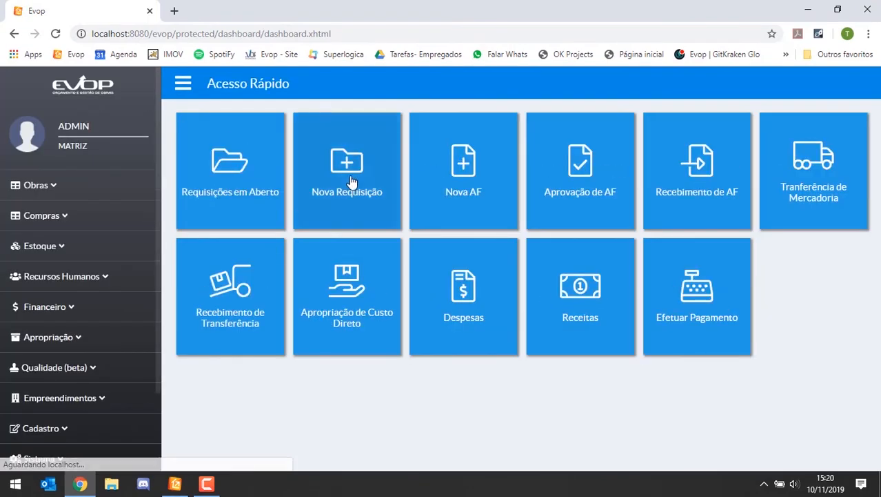
{"action": "left_click", "coordinate": [351, 181]}
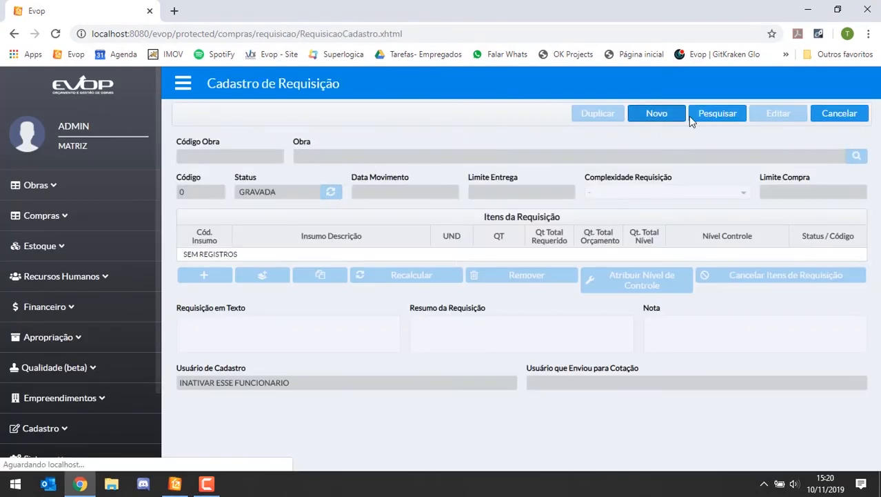
Step: Start a new requisition and assign work 1.2019 to it from the work search
{"action": "left_click", "coordinate": [677, 118]}
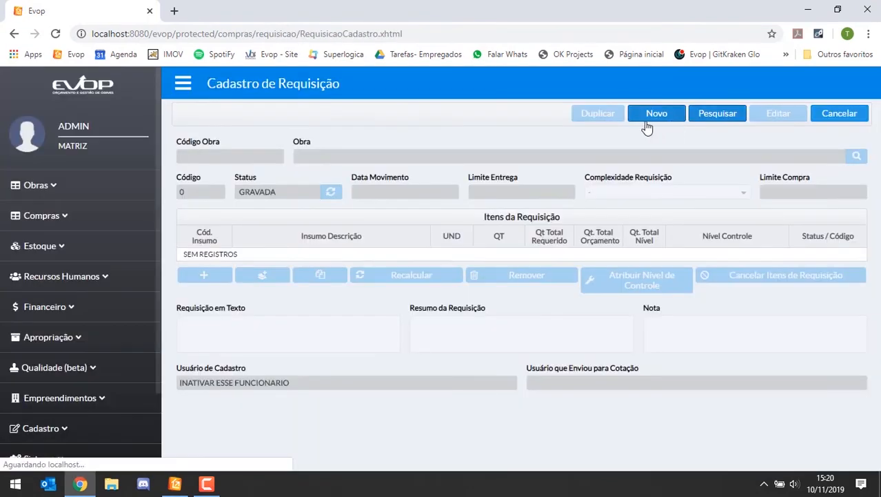
{"action": "left_click", "coordinate": [714, 116]}
{"action": "left_click", "coordinate": [742, 115]}
{"action": "left_click", "coordinate": [657, 115]}
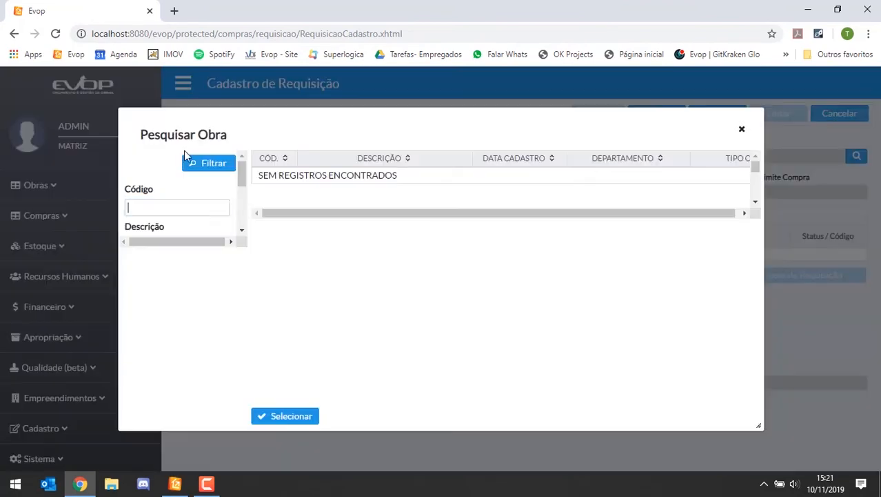
{"action": "left_click", "coordinate": [218, 167]}
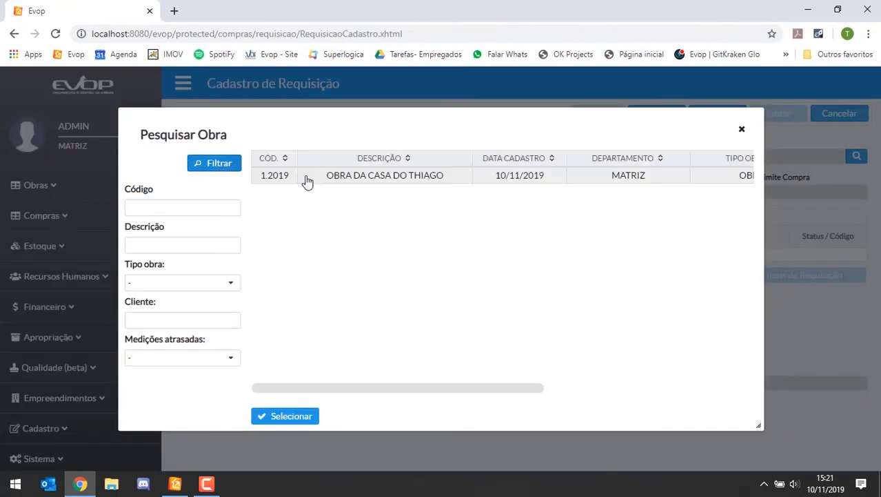
{"action": "left_click", "coordinate": [373, 185]}
{"action": "double_click", "coordinate": [411, 181]}
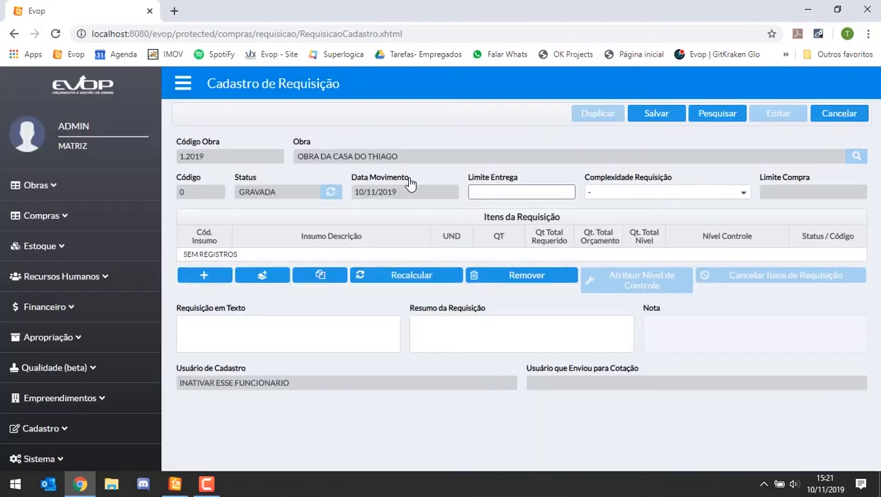
Step: Open the budgeted inputs list for the requisition and examine the inputs under the 1. - MURO control level
{"action": "left_click", "coordinate": [280, 277]}
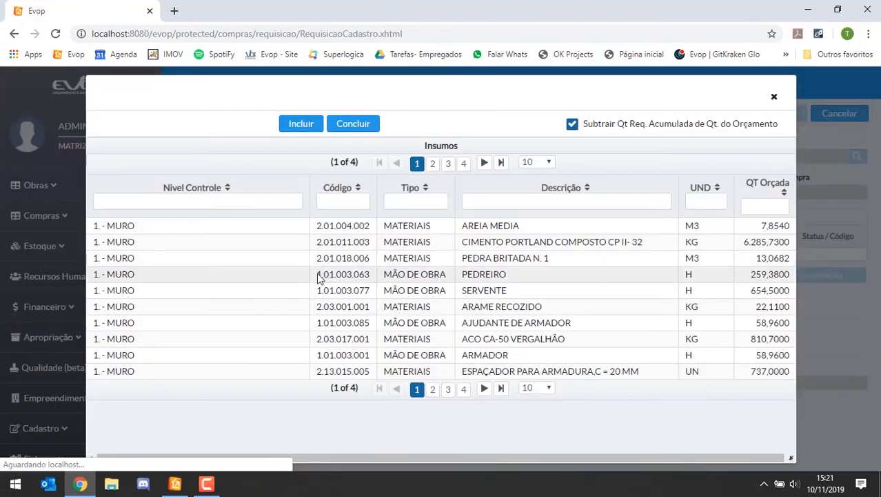
{"action": "left_click", "coordinate": [222, 229]}
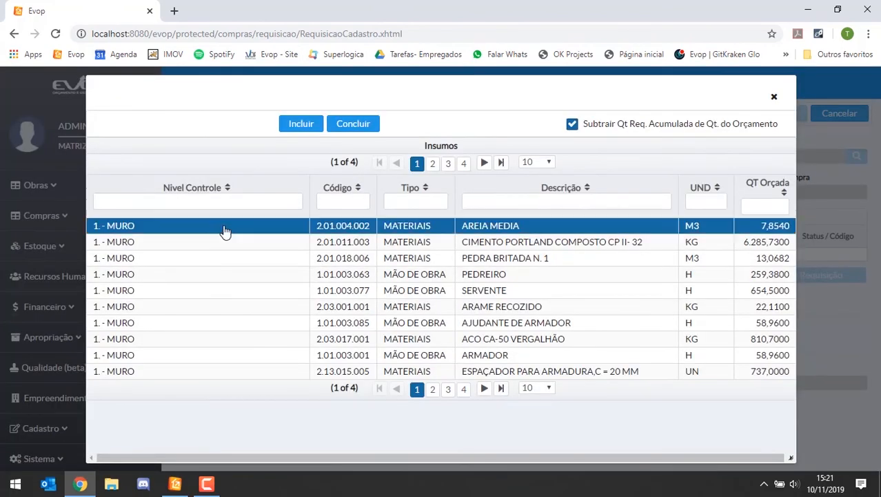
{"action": "left_click", "coordinate": [227, 275]}
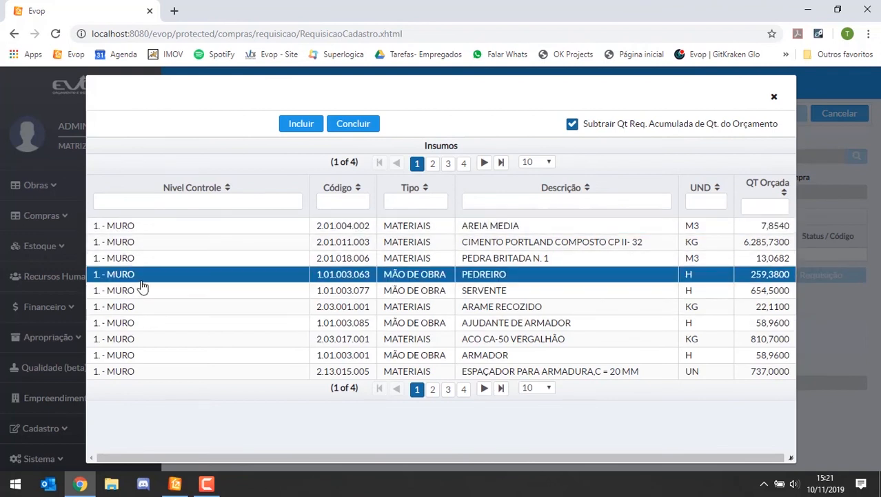
{"action": "left_click", "coordinate": [169, 224]}
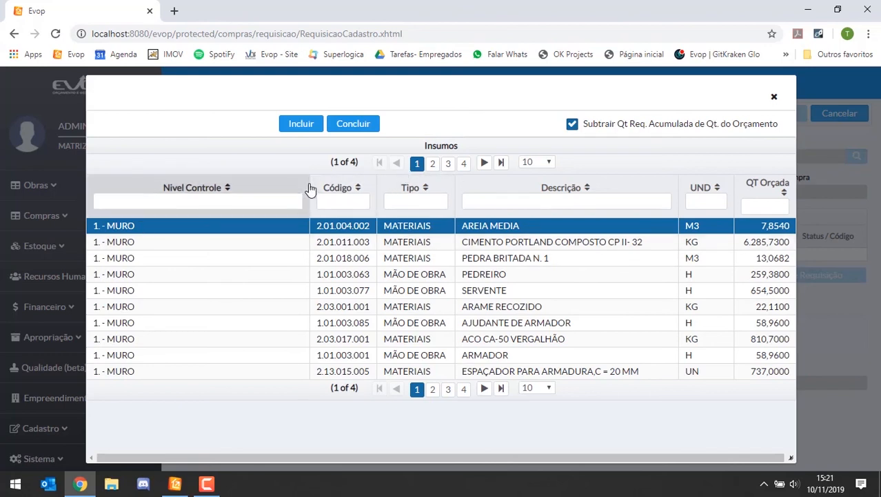
{"action": "left_click", "coordinate": [236, 209]}
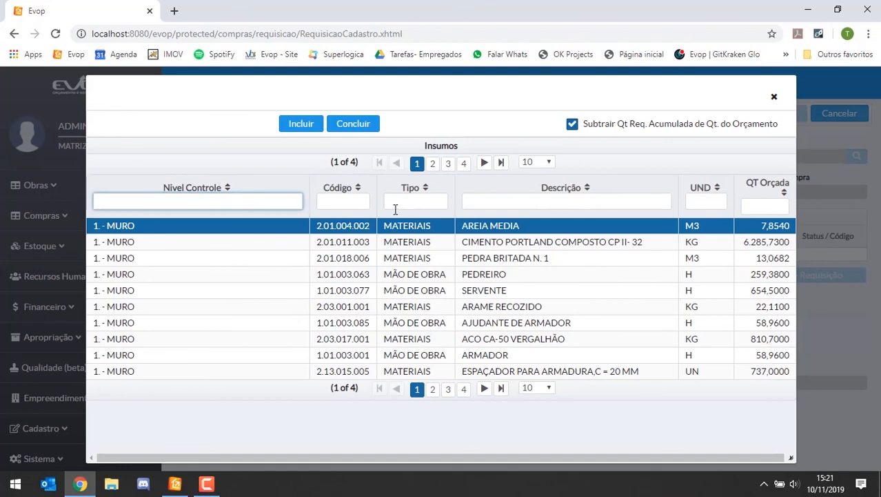
Step: Show 500 inputs per page and examine the inputs under the 2. - REVEST. E PINTURA control level
{"action": "left_click", "coordinate": [537, 162]}
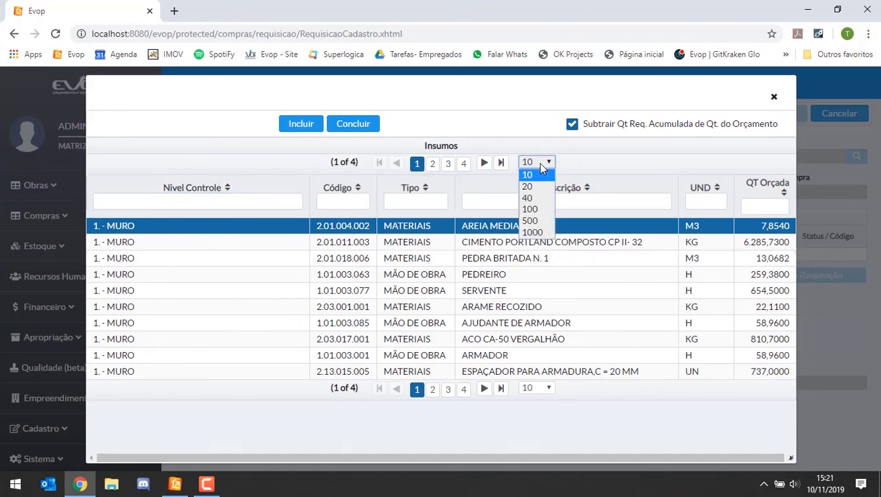
{"action": "left_click", "coordinate": [531, 220]}
{"action": "scroll", "coordinate": [220, 273], "scroll_direction": "down", "scroll_amount": 5}
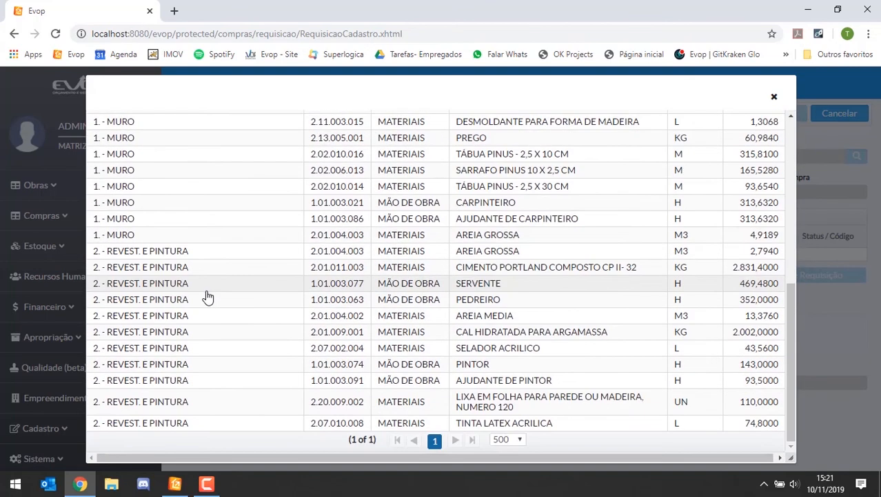
{"action": "left_click", "coordinate": [180, 267]}
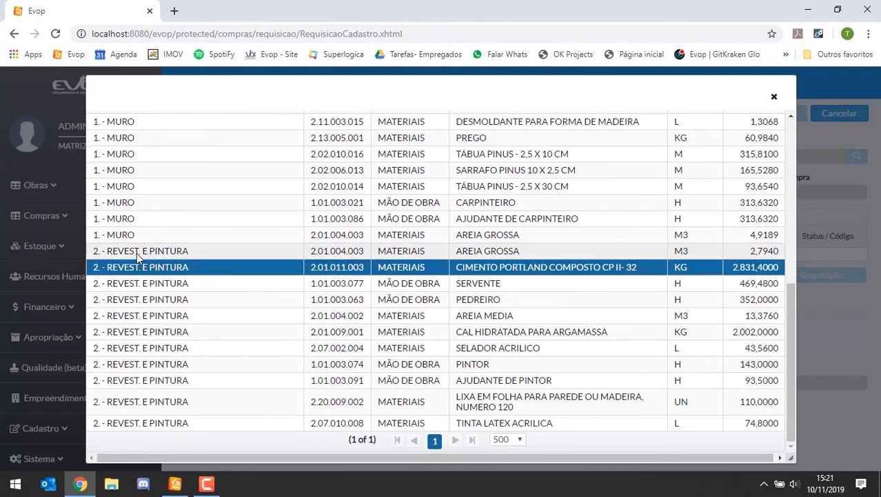
{"action": "left_click", "coordinate": [143, 170]}
{"action": "left_click", "coordinate": [191, 254]}
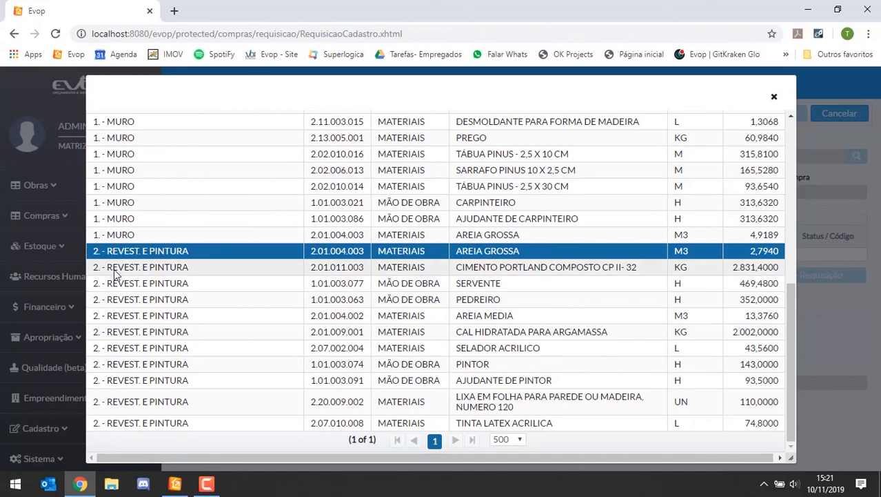
Step: Review the full inputs list across both control levels and highlight CIMENTO PORTLAND COMPOSTO CP II- 32 under MURO
{"action": "scroll", "coordinate": [151, 193], "scroll_direction": "up", "scroll_amount": 6}
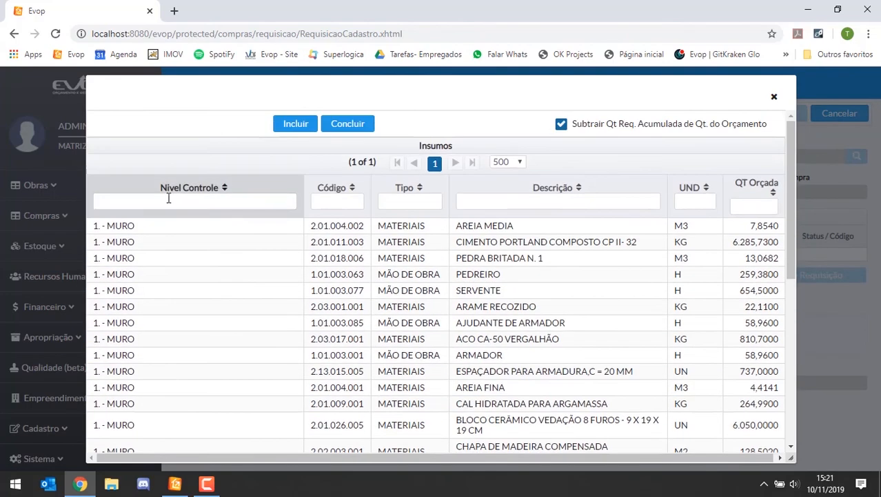
{"action": "left_click", "coordinate": [173, 243]}
{"action": "left_click", "coordinate": [171, 277]}
{"action": "scroll", "coordinate": [175, 282], "scroll_direction": "down", "scroll_amount": 6}
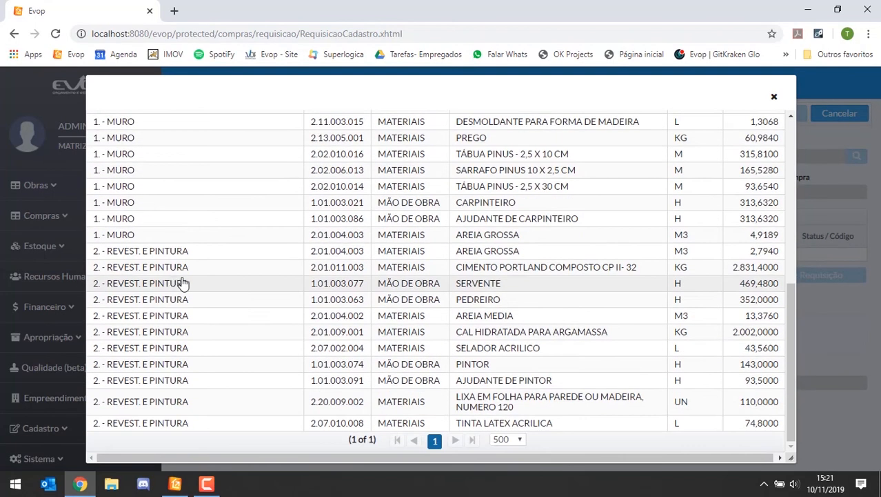
{"action": "scroll", "coordinate": [232, 293], "scroll_direction": "up", "scroll_amount": 2}
{"action": "scroll", "coordinate": [232, 293], "scroll_direction": "up", "scroll_amount": 1}
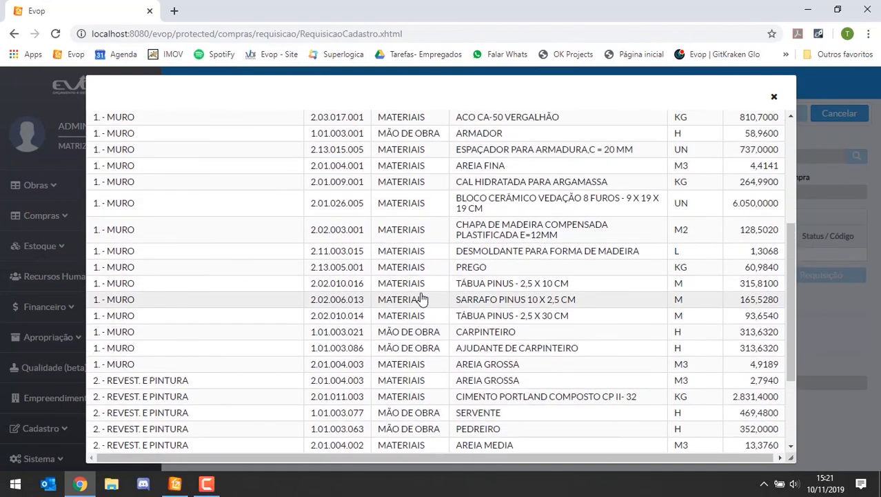
{"action": "scroll", "coordinate": [483, 286], "scroll_direction": "up", "scroll_amount": 3}
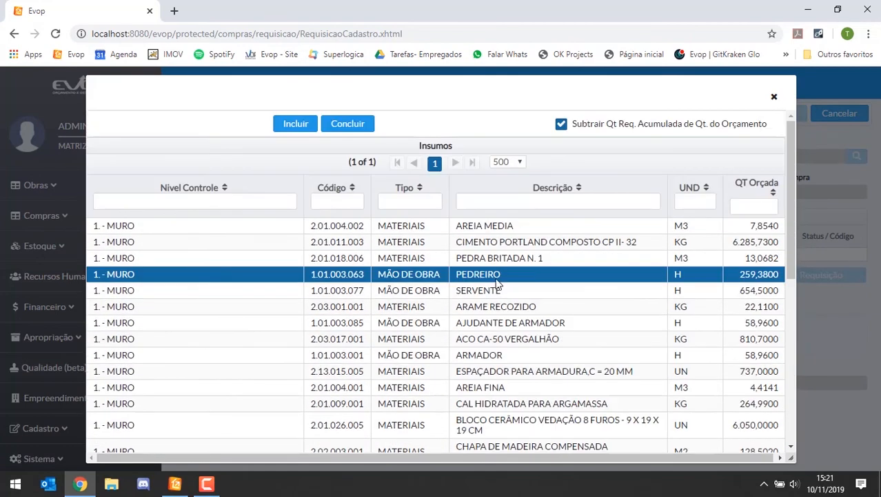
{"action": "left_click", "coordinate": [100, 242]}
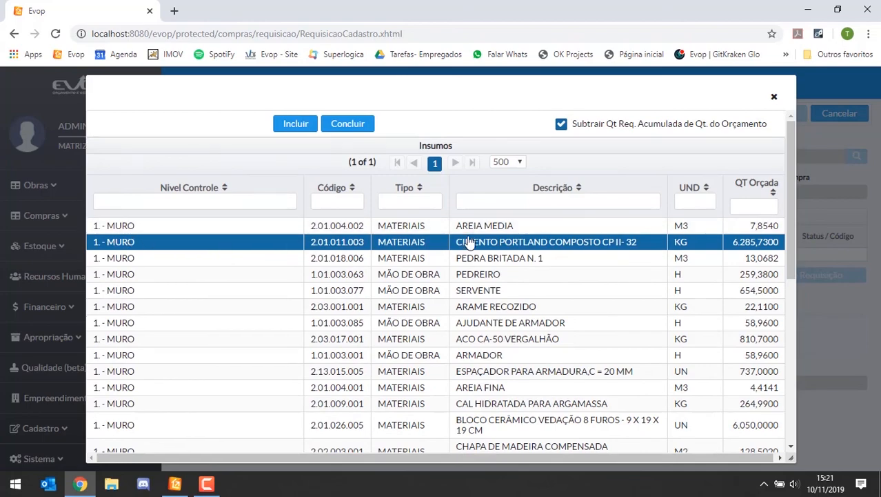
{"action": "scroll", "coordinate": [484, 251], "scroll_direction": "down", "scroll_amount": 5}
{"action": "scroll", "coordinate": [510, 269], "scroll_direction": "up", "scroll_amount": 5}
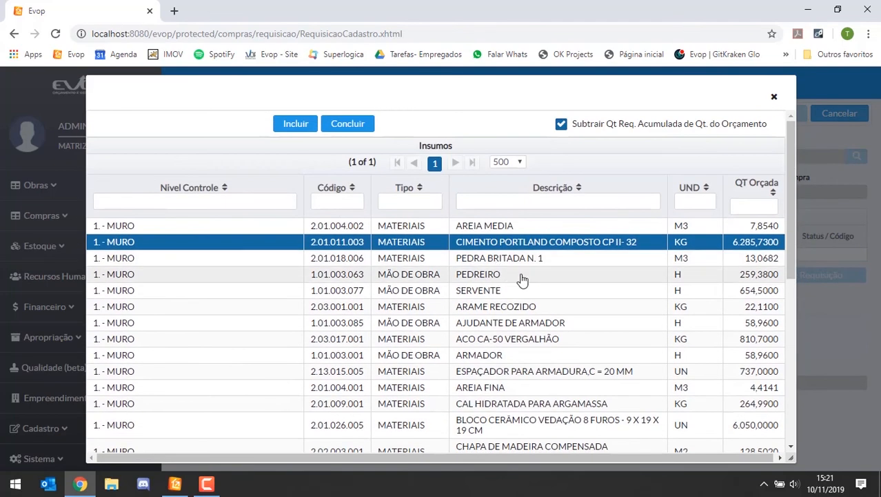
{"action": "scroll", "coordinate": [517, 276], "scroll_direction": "down", "scroll_amount": 2}
{"action": "scroll", "coordinate": [551, 227], "scroll_direction": "up", "scroll_amount": 2}
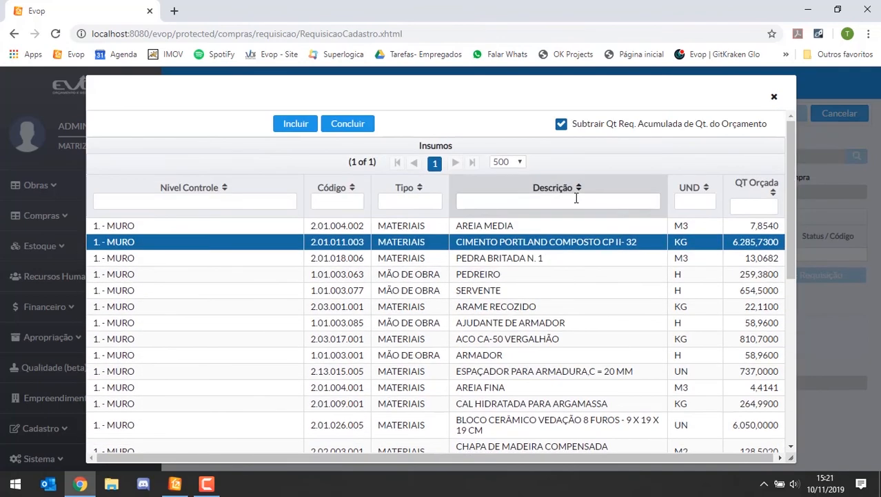
Step: Sort the inputs by description, change the sorting to code, and compare the PEDREIRO entries of both control levels
{"action": "left_click", "coordinate": [573, 188]}
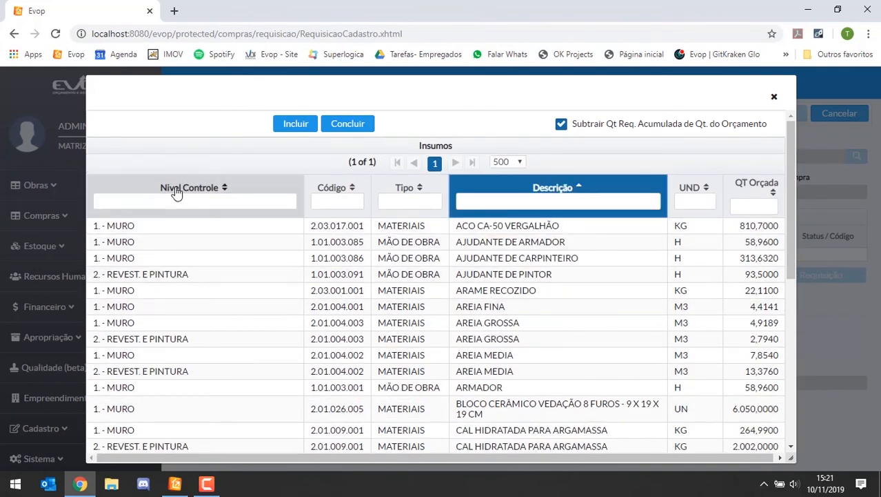
{"action": "left_click", "coordinate": [359, 181]}
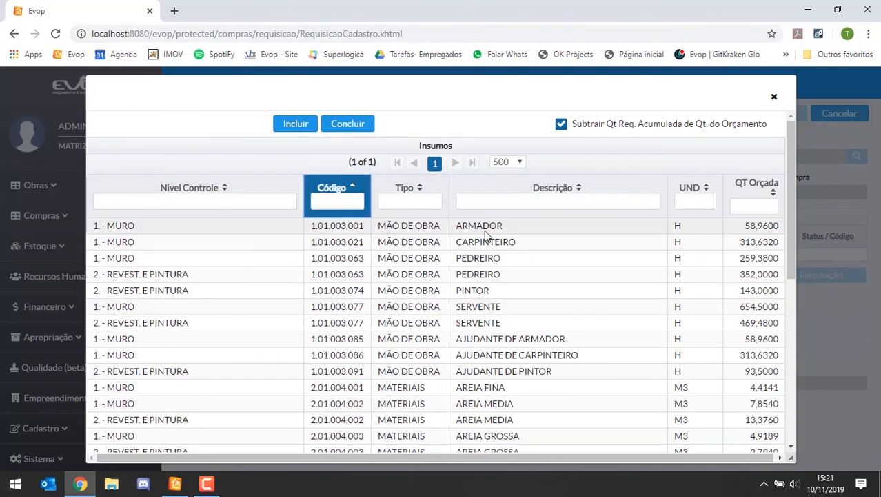
{"action": "left_click", "coordinate": [519, 264]}
{"action": "left_click", "coordinate": [345, 273], "text": "ctrl"}
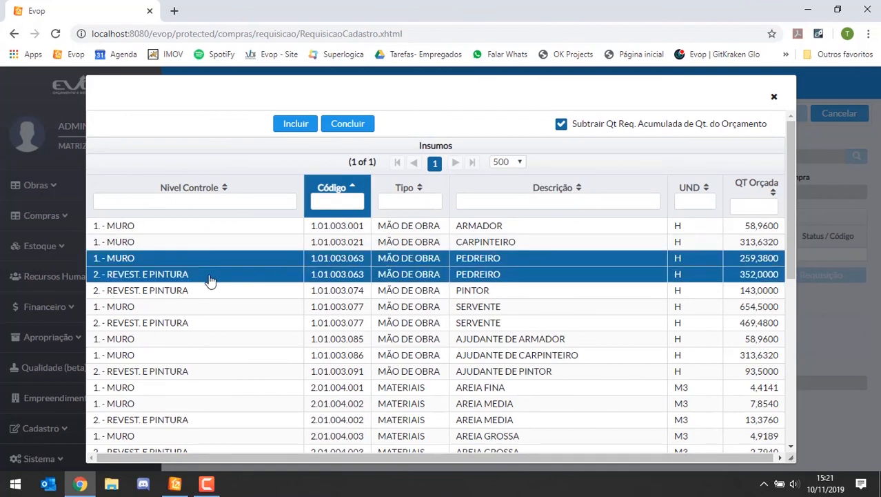
{"action": "left_click", "coordinate": [508, 322]}
{"action": "left_click", "coordinate": [548, 342]}
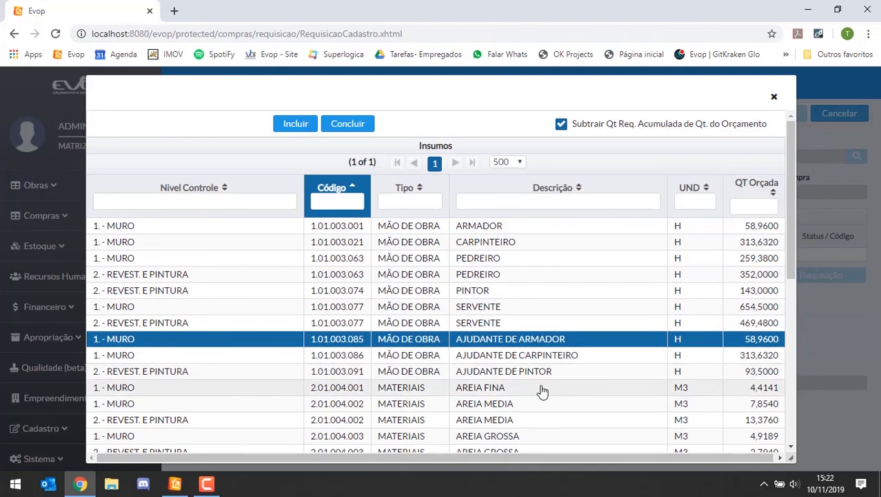
Step: Compare the CAL HIDRATADA PARA ARGAMASSA entries of both control levels and close the inputs list without including any
{"action": "scroll", "coordinate": [529, 412], "scroll_direction": "down", "scroll_amount": 3}
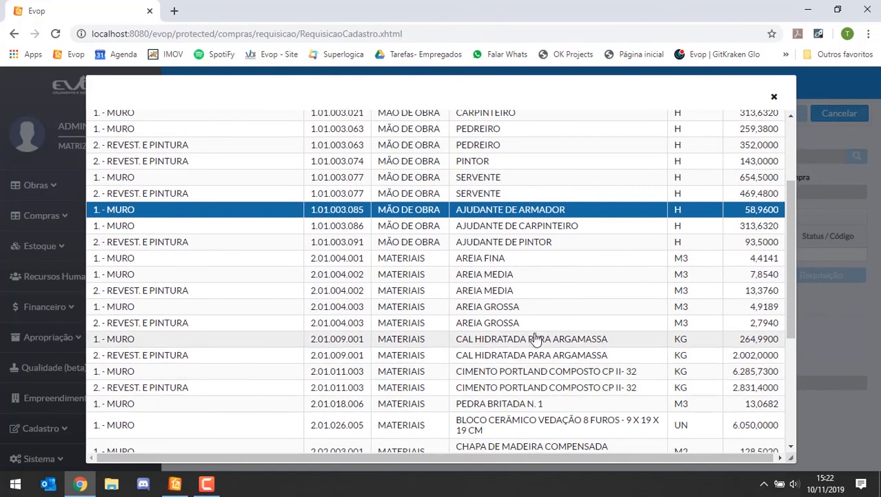
{"action": "scroll", "coordinate": [690, 275], "scroll_direction": "down", "scroll_amount": 1}
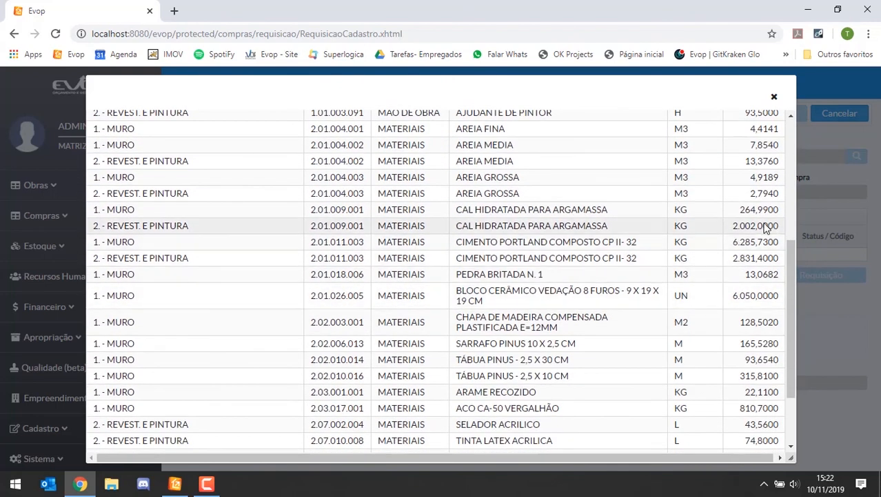
{"action": "left_click", "coordinate": [651, 227]}
{"action": "left_click", "coordinate": [651, 211]}
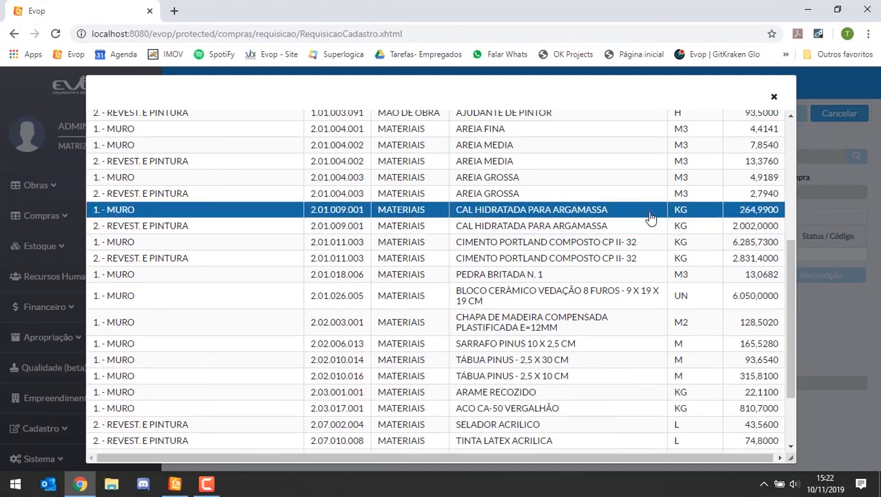
{"action": "left_click", "coordinate": [648, 228]}
{"action": "left_click", "coordinate": [164, 211]}
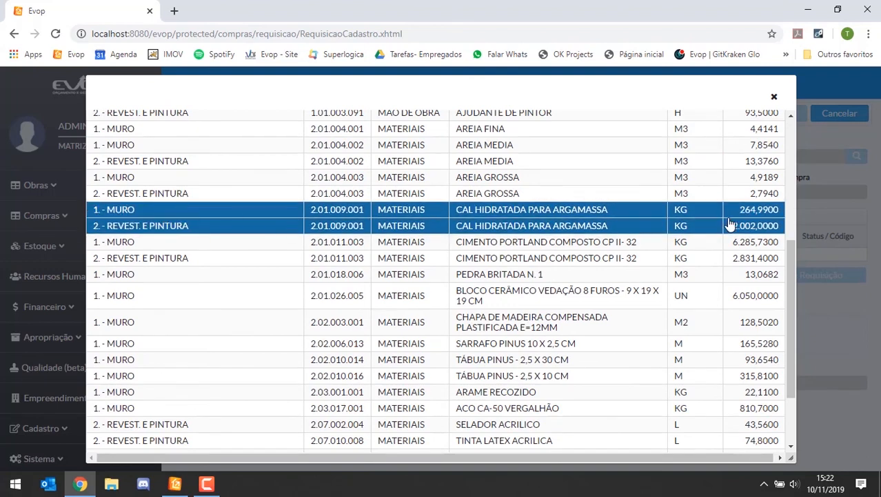
{"action": "scroll", "coordinate": [605, 290], "scroll_direction": "up", "scroll_amount": 4}
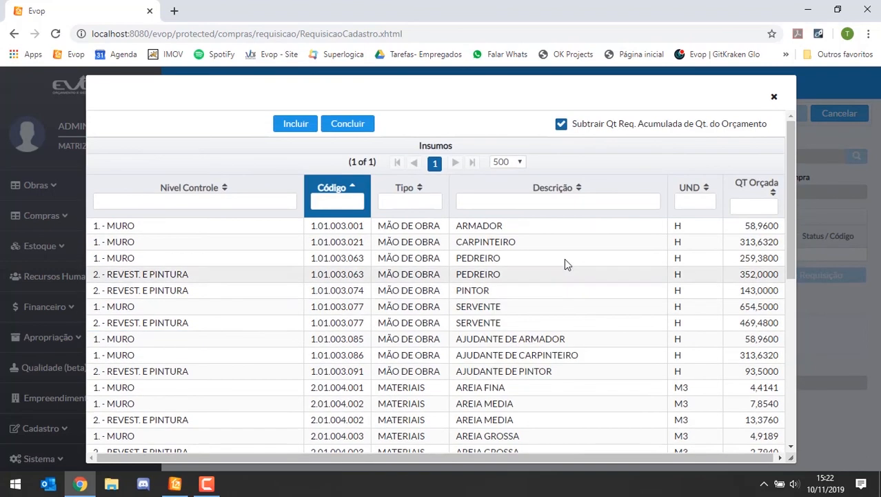
{"action": "left_click", "coordinate": [773, 98]}
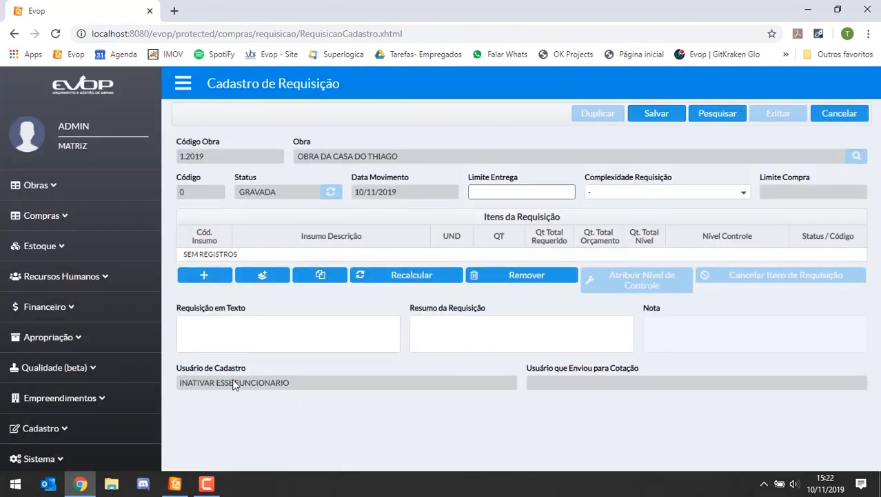
Step: Switch to the EVOP desktop application and review the registration data of work 1.2019, including its Nível de Controle
{"action": "left_click", "coordinate": [175, 484]}
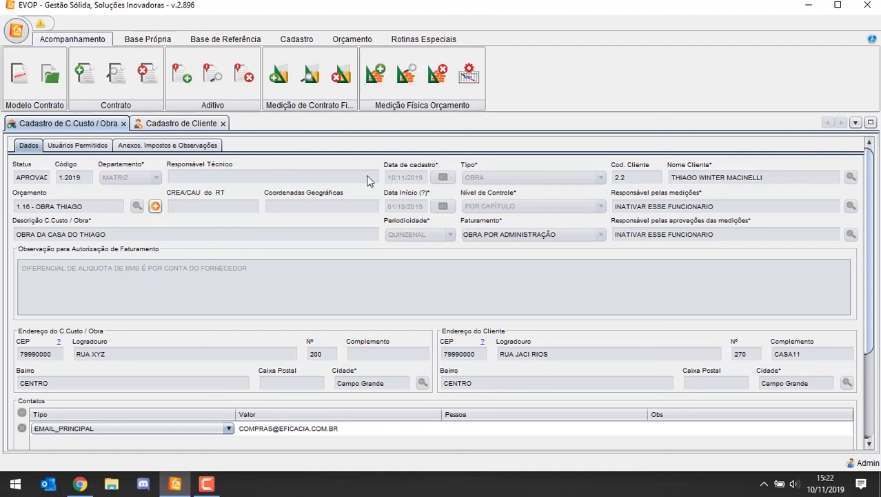
{"action": "scroll", "coordinate": [369, 190], "scroll_direction": "down", "scroll_amount": 3}
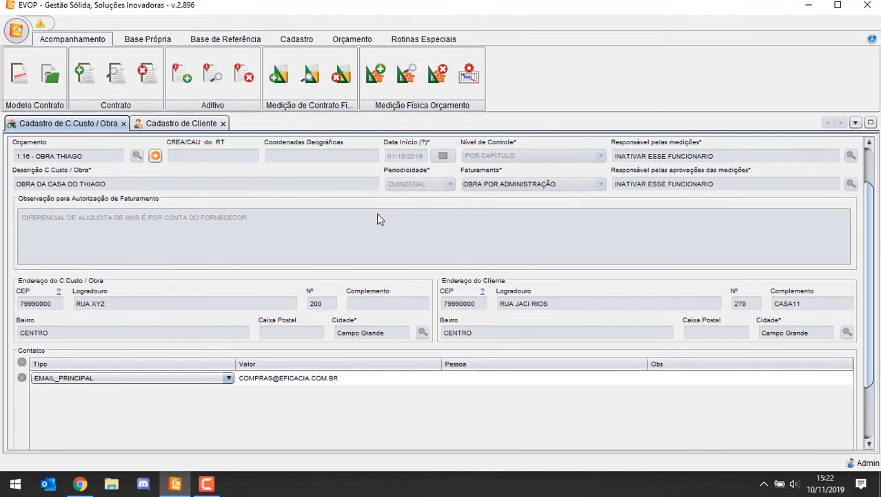
{"action": "scroll", "coordinate": [377, 213], "scroll_direction": "down", "scroll_amount": 1}
{"action": "left_click_drag", "start_coordinate": [866, 304], "coordinate": [866, 223]}
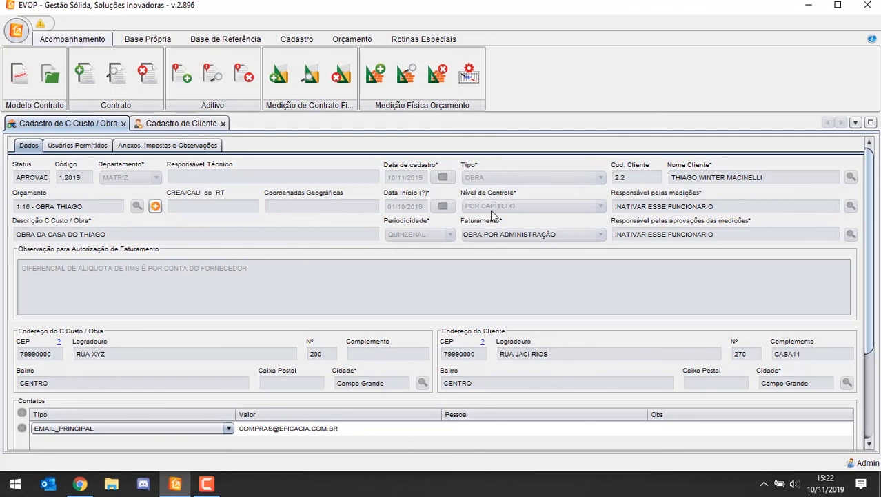
{"action": "scroll", "coordinate": [677, 213], "scroll_direction": "down", "scroll_amount": 1}
{"action": "scroll", "coordinate": [550, 190], "scroll_direction": "up", "scroll_amount": 1}
{"action": "scroll", "coordinate": [531, 220], "scroll_direction": "down", "scroll_amount": 3}
{"action": "scroll", "coordinate": [548, 224], "scroll_direction": "up", "scroll_amount": 3}
{"action": "mouse_move", "coordinate": [511, 196]}
{"action": "left_click", "coordinate": [207, 483]}
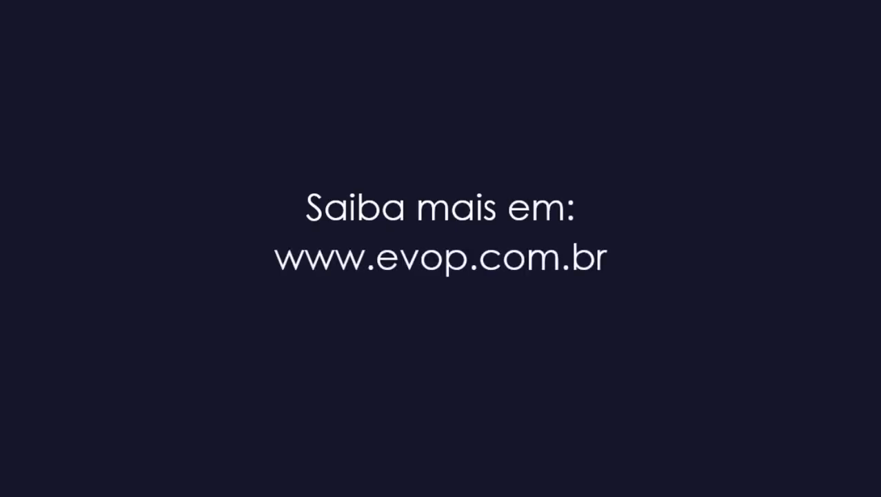